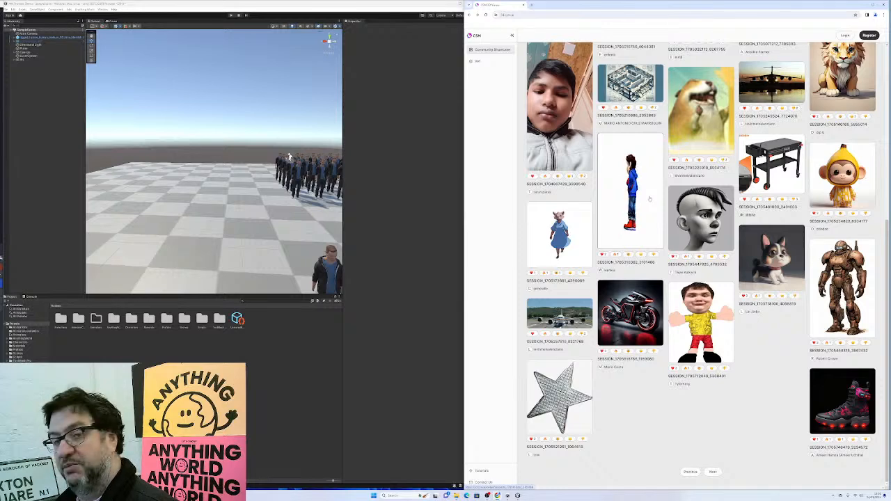
- Show the showcase's Editor's Pick models and open the T-posed cartoon boy in a light-blue shirt in a new browser tab
scroll(650, 199, "up", 2)
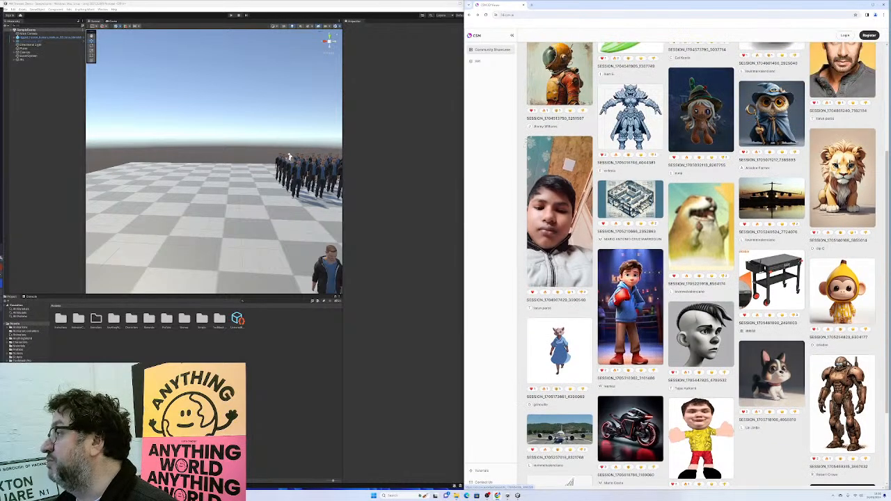
scroll(570, 482, "up", 4)
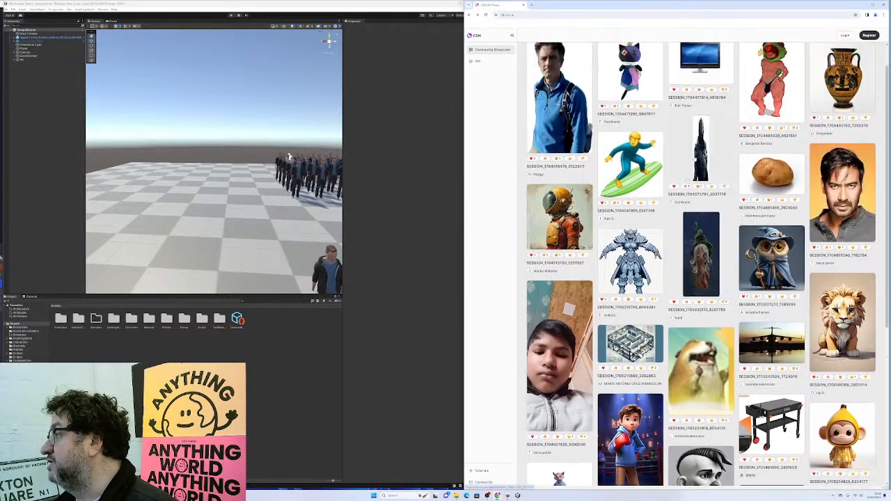
left_click(542, 57)
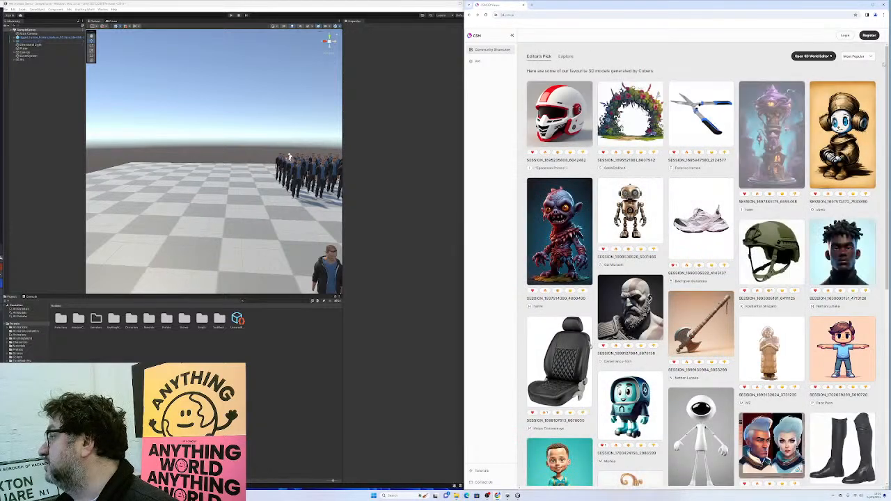
mouse_move(788, 149)
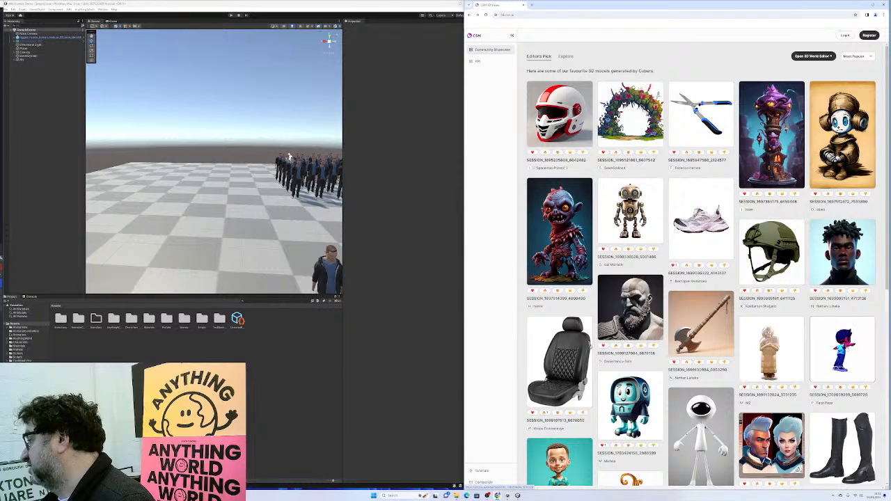
right_click(789, 381)
left_click(830, 350)
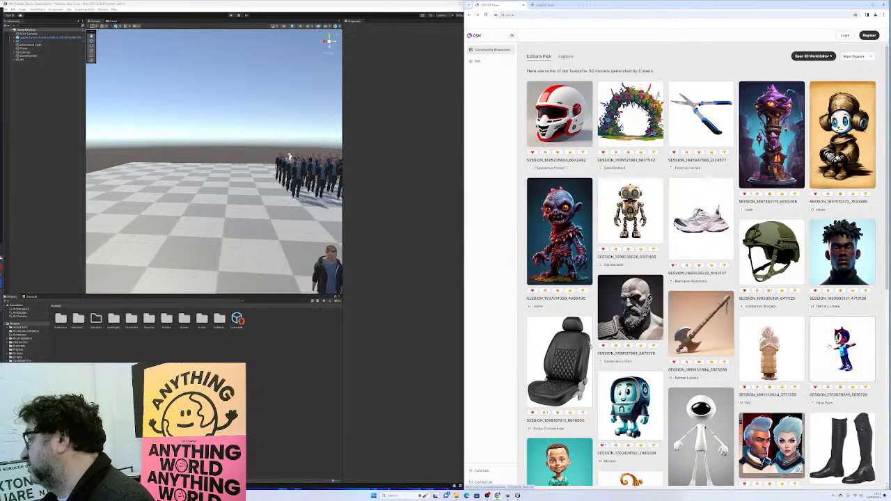
left_click(553, 5)
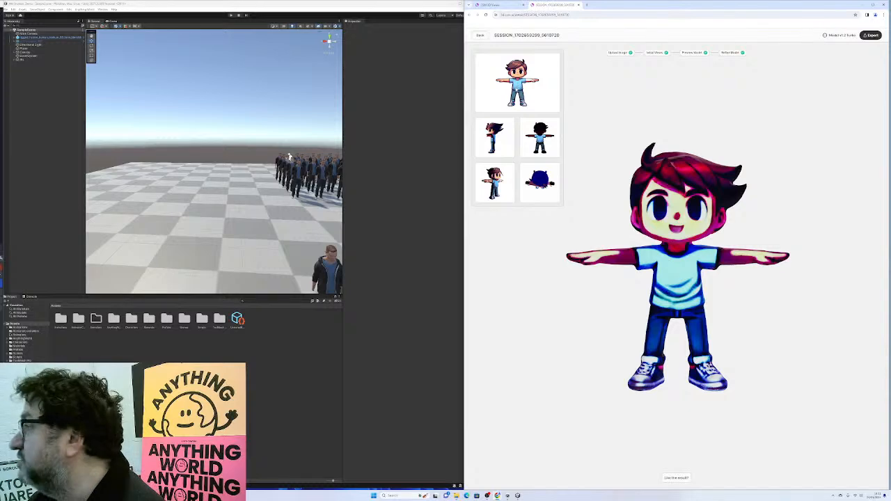
- Examine the cartoon boy model from both sides and from the front in its 3D preview
left_click(491, 5)
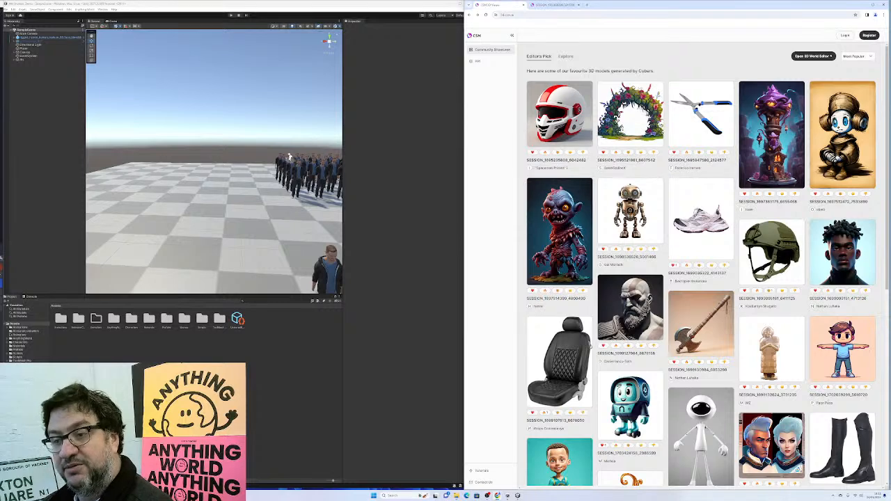
left_click(546, 5)
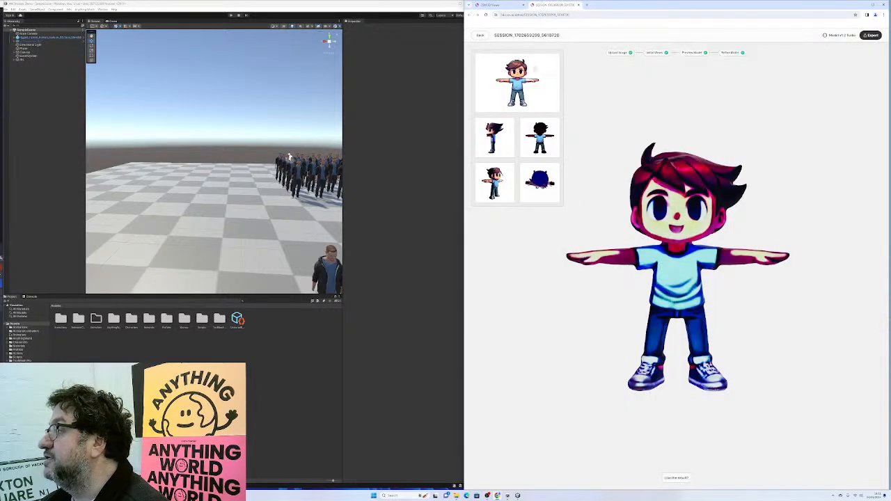
left_click_drag(675, 244, 822, 246)
left_click_drag(696, 254, 531, 259)
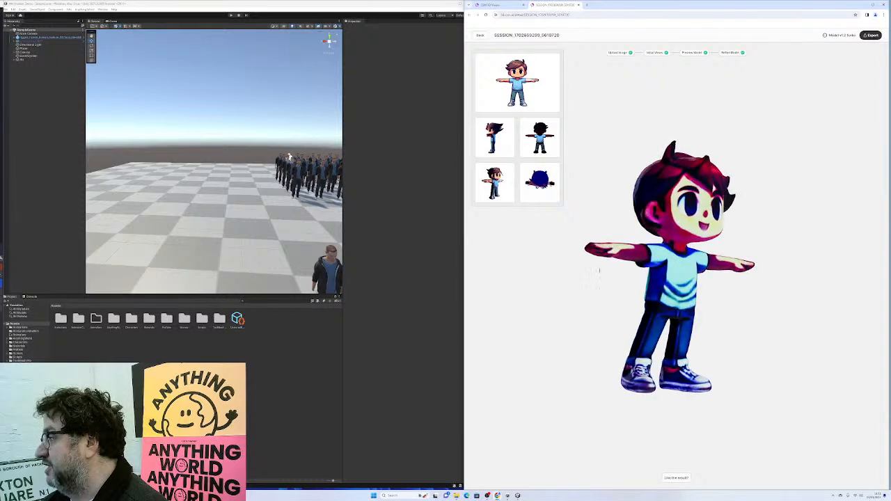
left_click_drag(637, 306, 656, 303)
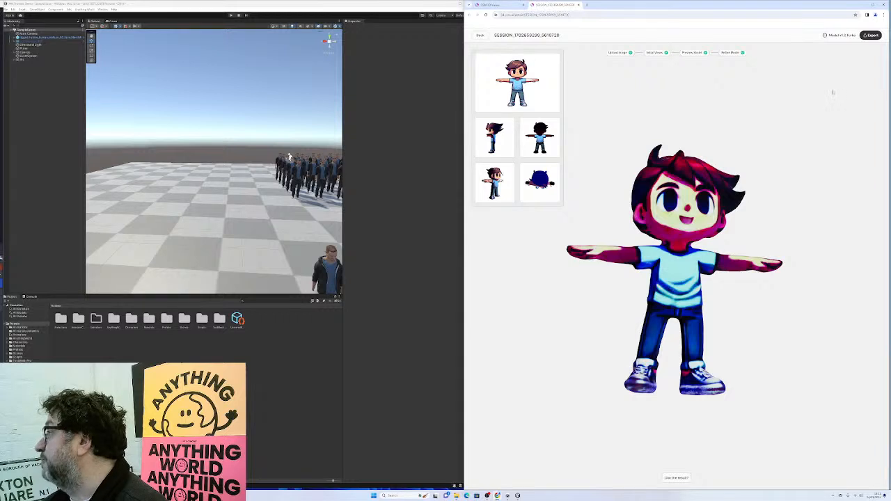
- Export the cartoon boy's refined mesh and bring up the Downloads folder in File Explorer
left_click(871, 35)
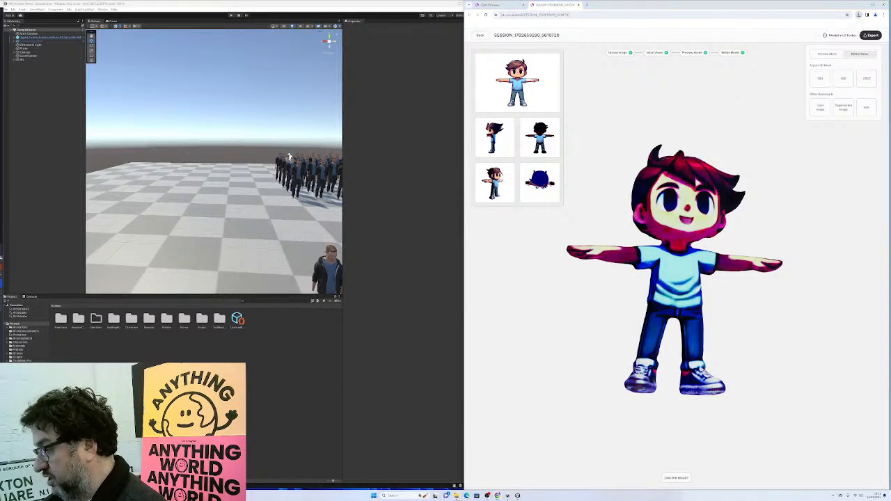
mouse_move(456, 496)
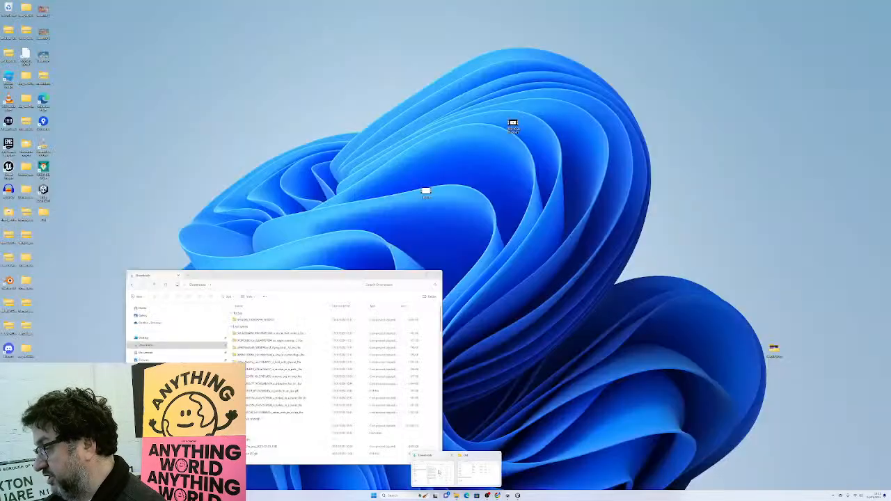
left_click(439, 472)
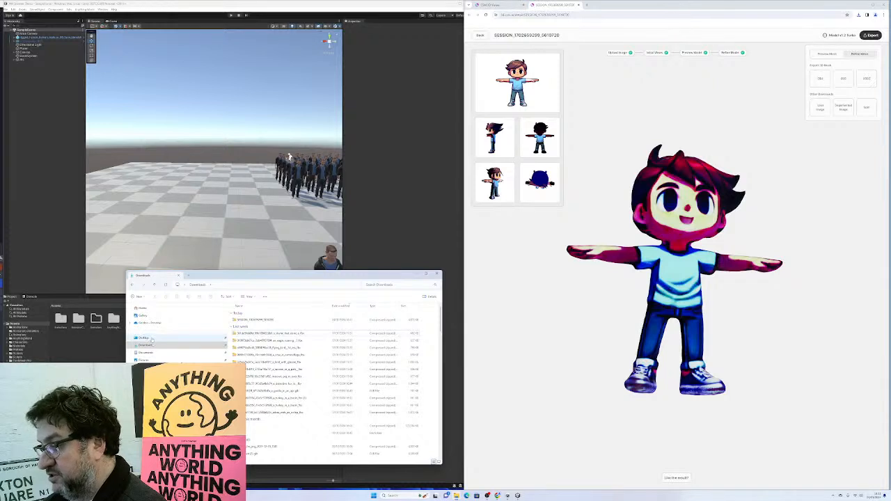
- Create a folder named CSM on the Desktop and open it
left_click(172, 353)
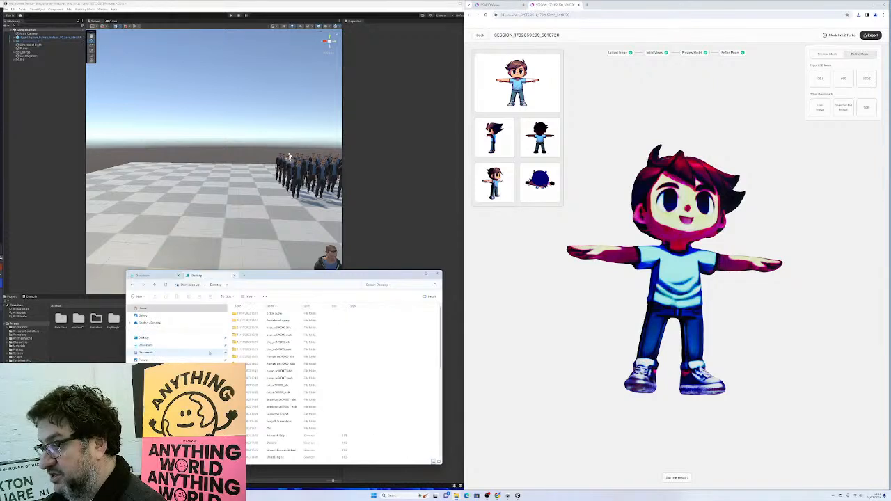
right_click(423, 364)
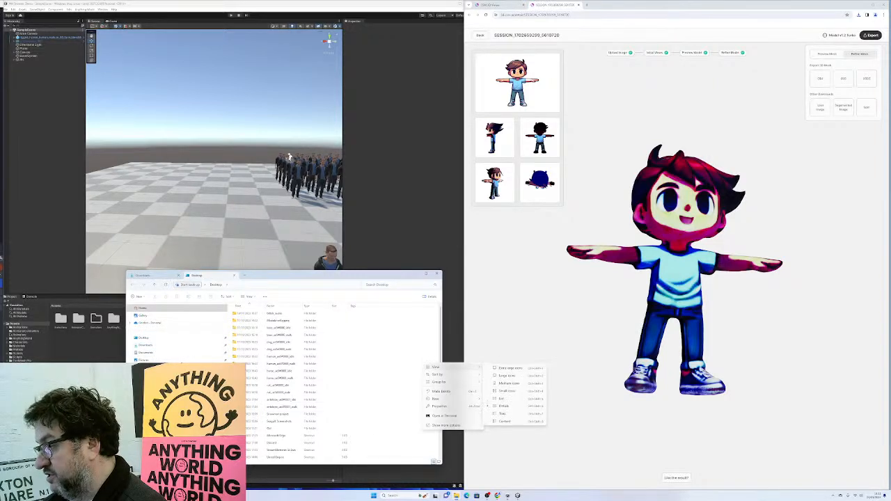
mouse_move(466, 399)
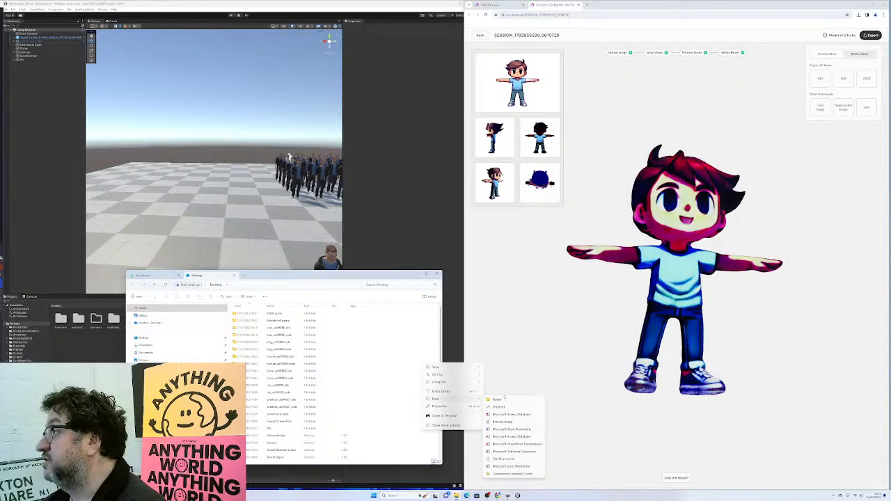
left_click(504, 399)
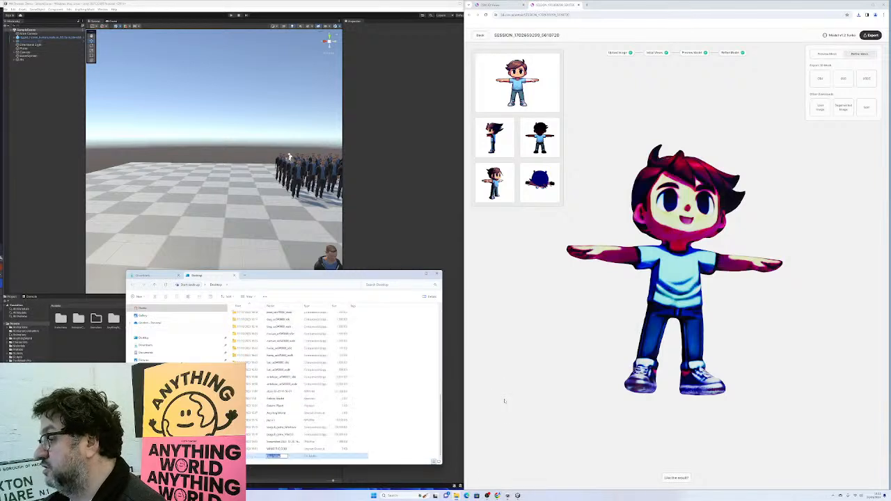
type("CSM")
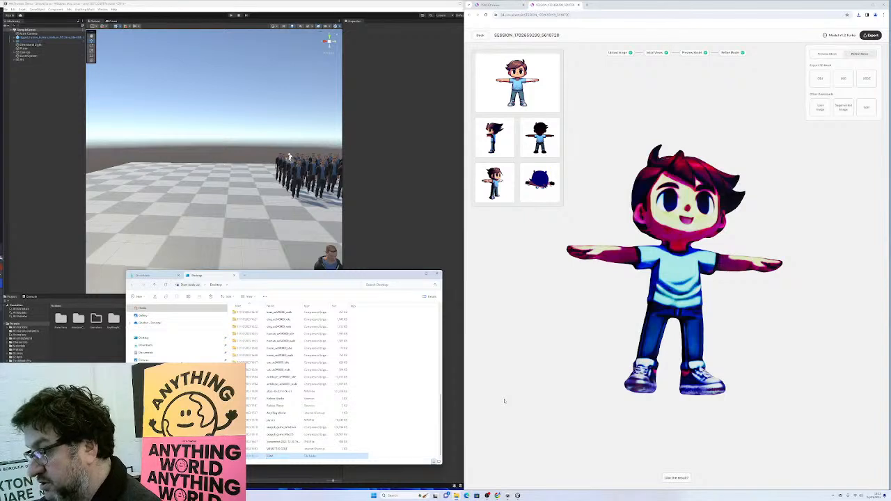
double_click(271, 456)
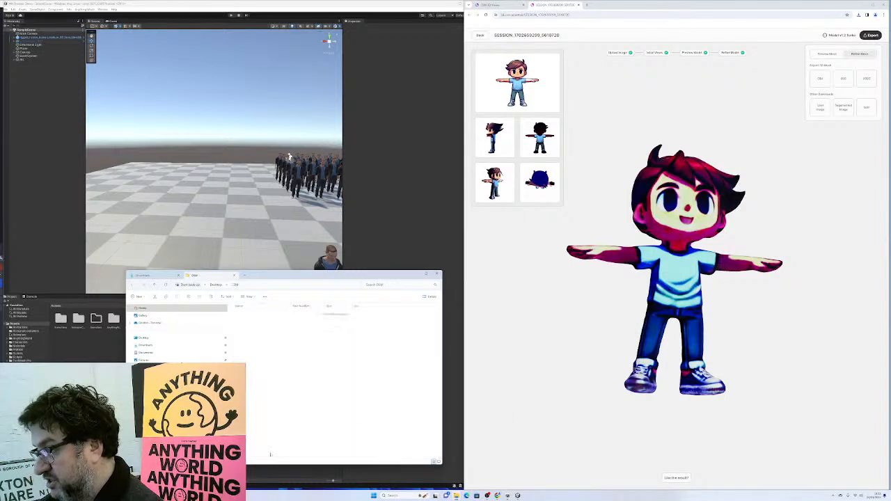
- Put the newly downloaded session archive from Downloads into the CSM folder and rename it Cartoon_Kid
left_click(154, 275)
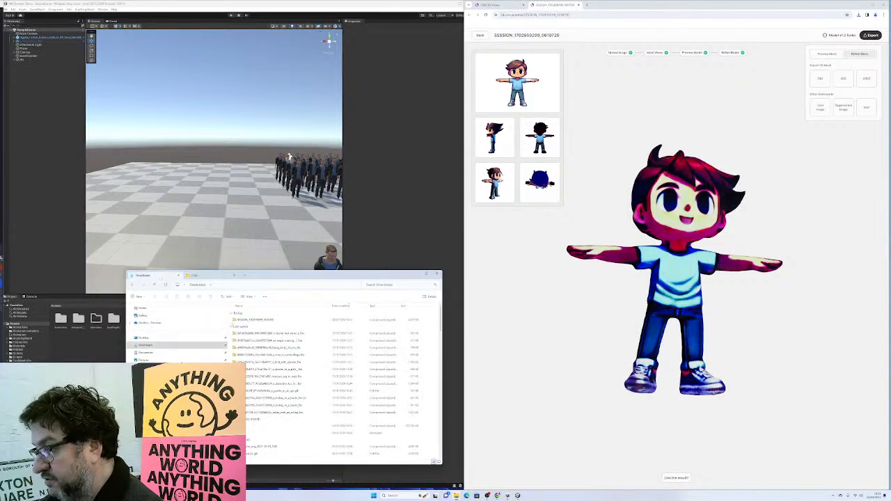
left_click_drag(261, 321, 160, 277)
left_click(154, 275)
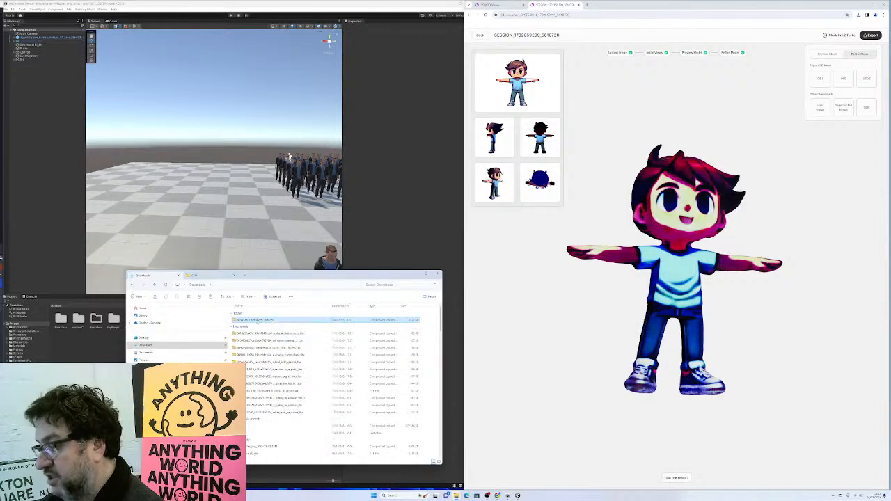
left_click(197, 275)
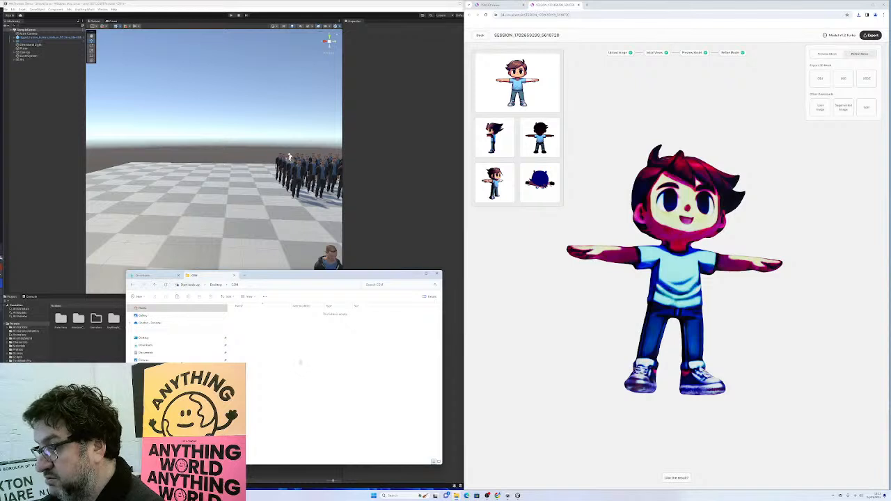
key("ctrl+v")
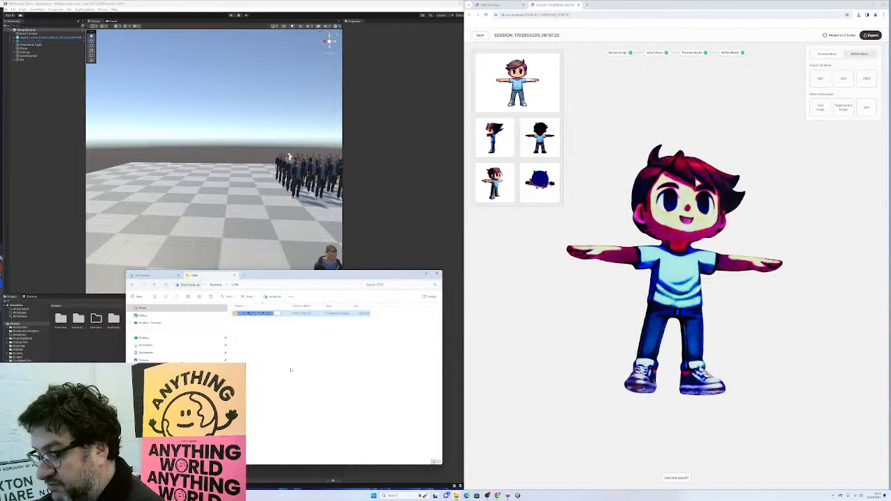
key("BackSpace")
type("Cartoon_Kid")
key("Return")
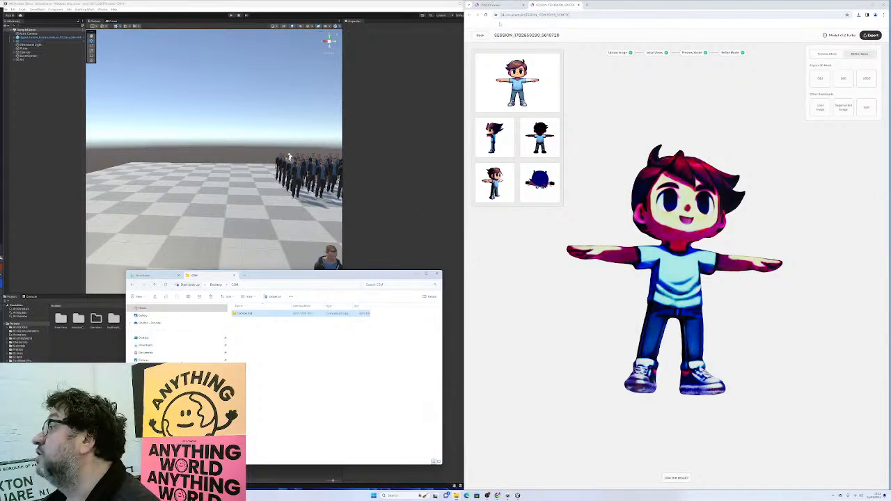
- Open the Anything World website in a new browser tab and go to Animate Anything's model upload page
left_click(587, 4)
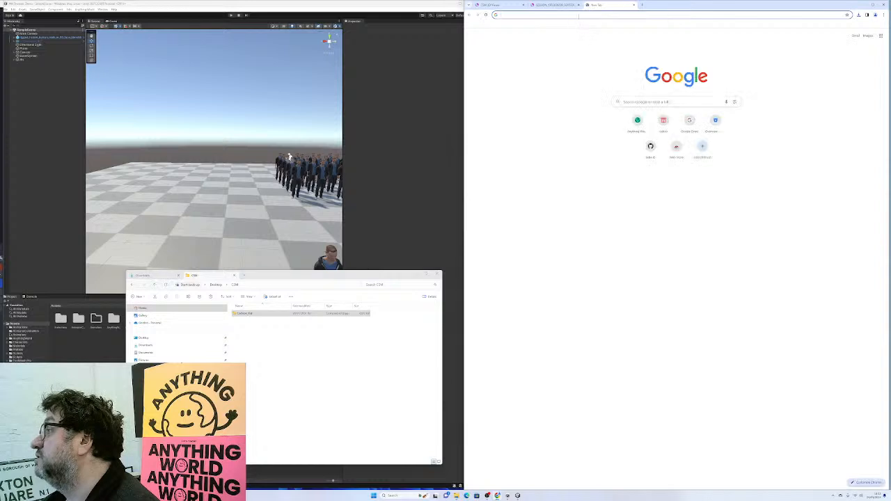
type("anim")
key("BackSpace")
key("BackSpace")
type("ything")
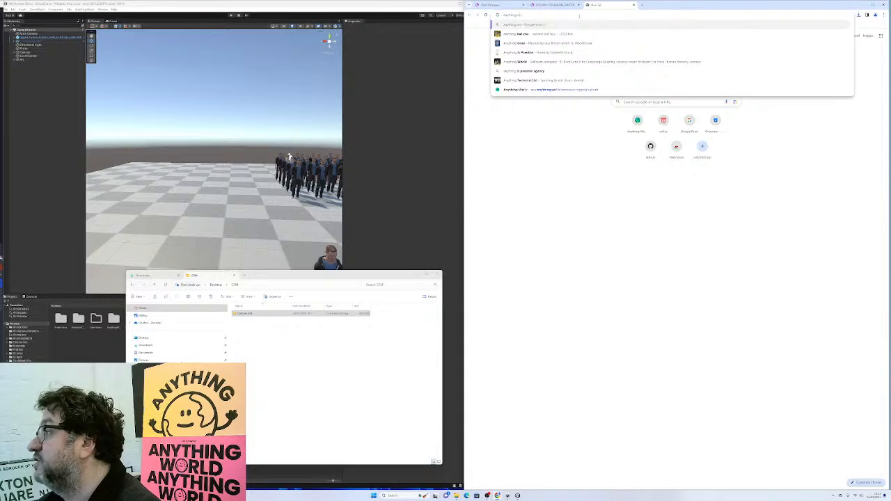
left_click(553, 61)
left_click(549, 100)
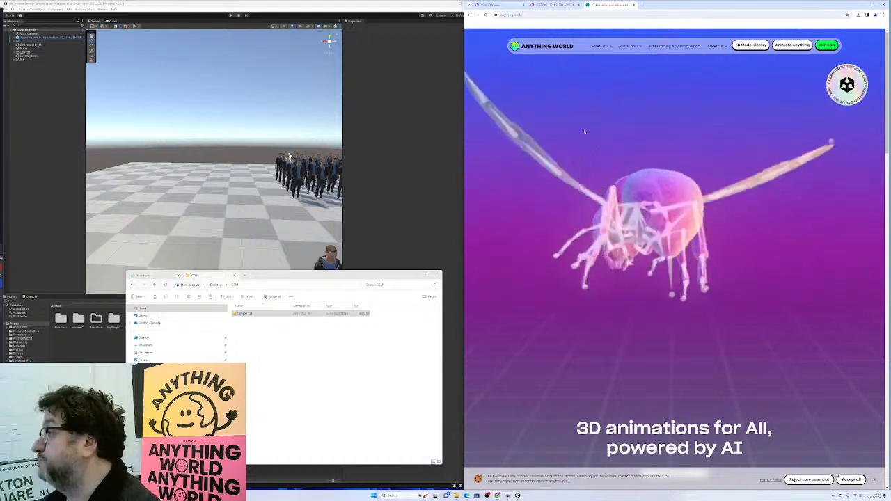
left_click(787, 44)
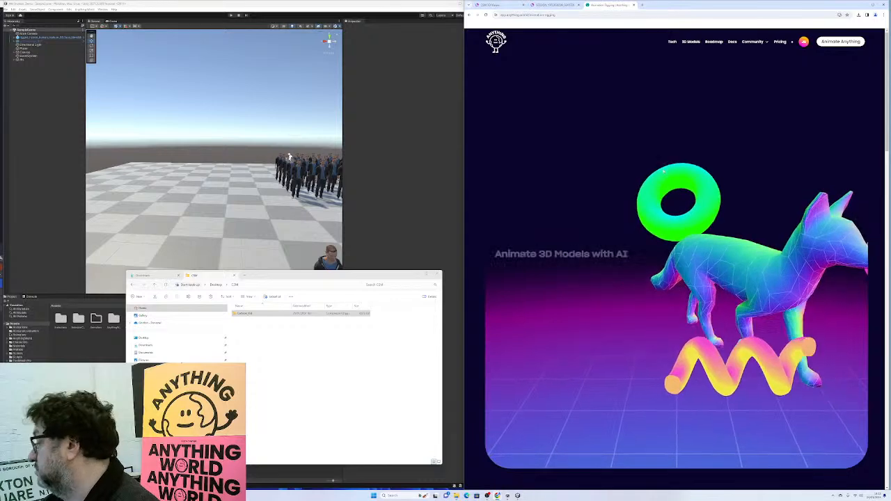
left_click(531, 293)
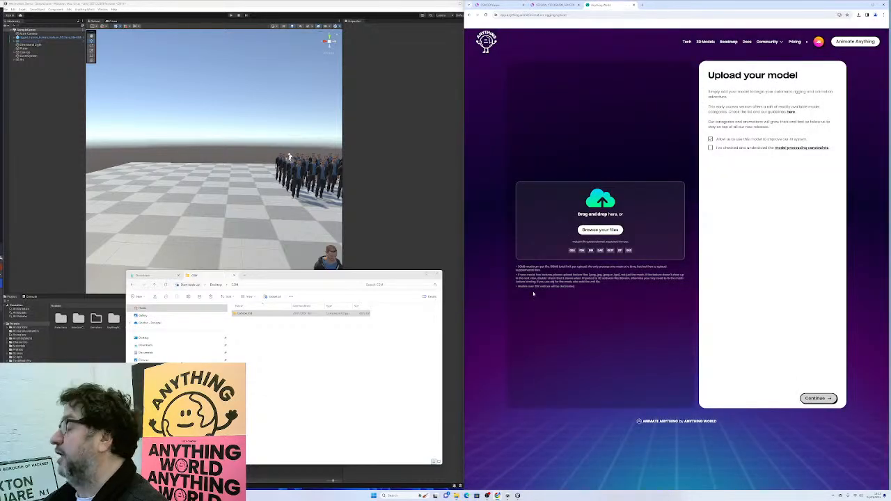
- Upload the Cartoon_Kid archive with AI-improvement use disallowed and the model processing constraints accepted, and proceed to the model info
left_click(608, 233)
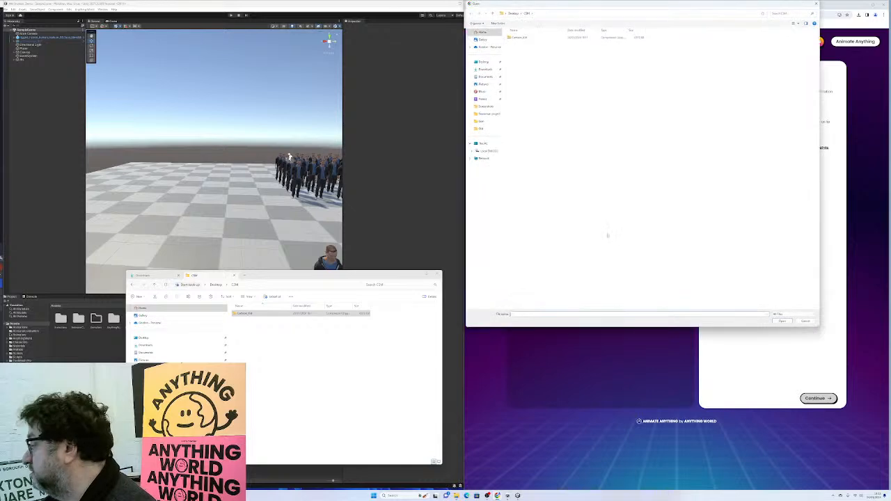
double_click(519, 37)
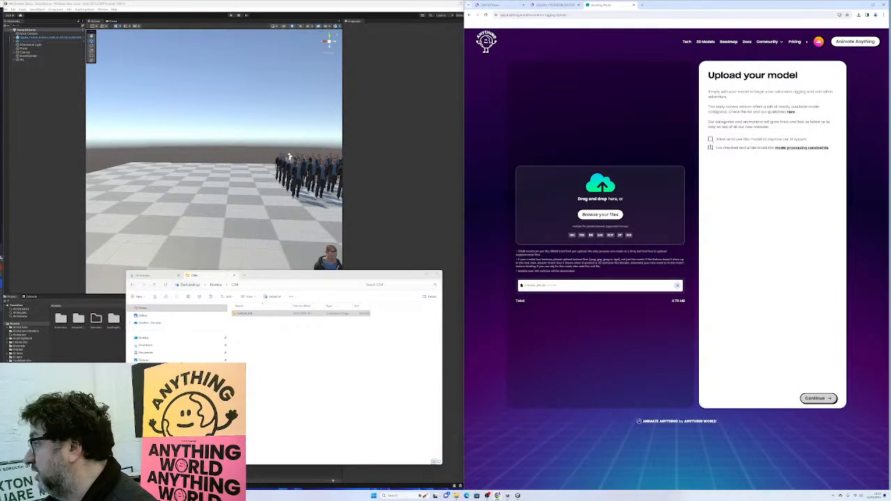
left_click(710, 147)
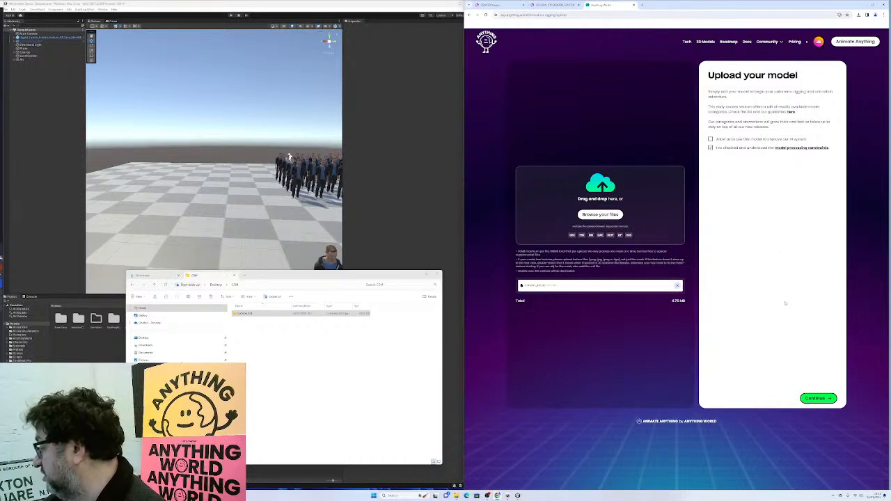
left_click(823, 399)
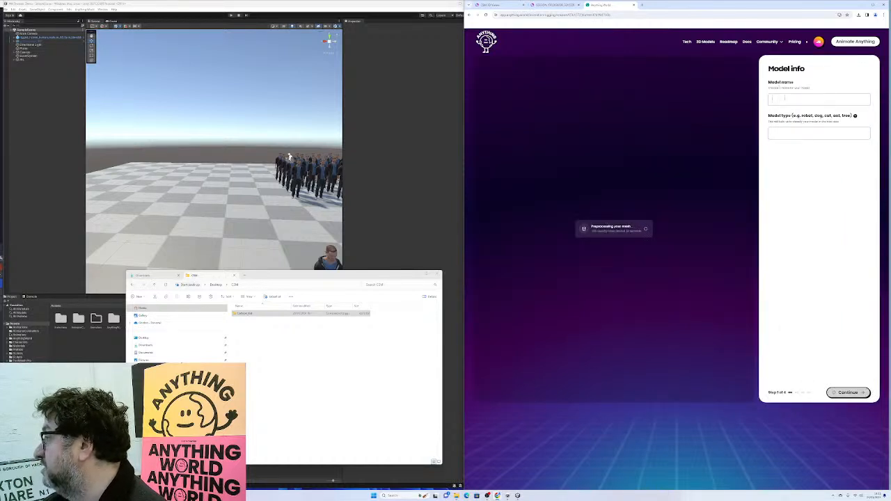
- Name the uploaded model Cartoon_Kid and set its model type to human
left_click(785, 99)
type("Cartoon_")
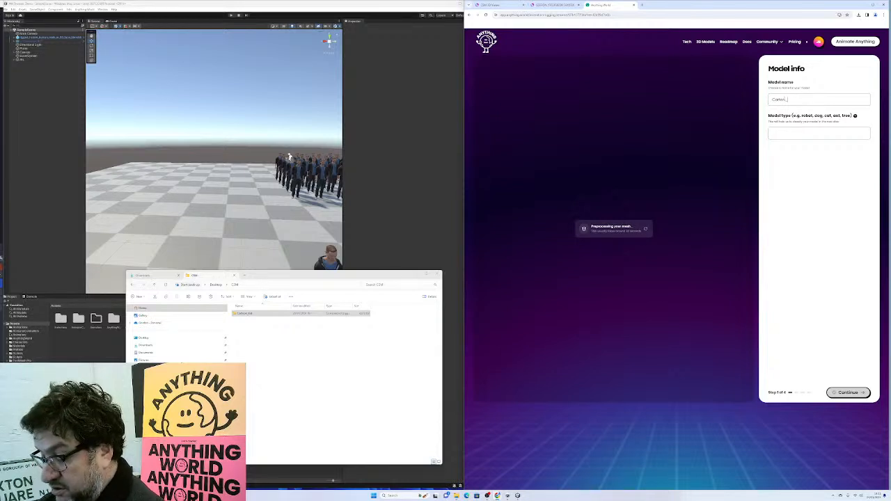
type("human")
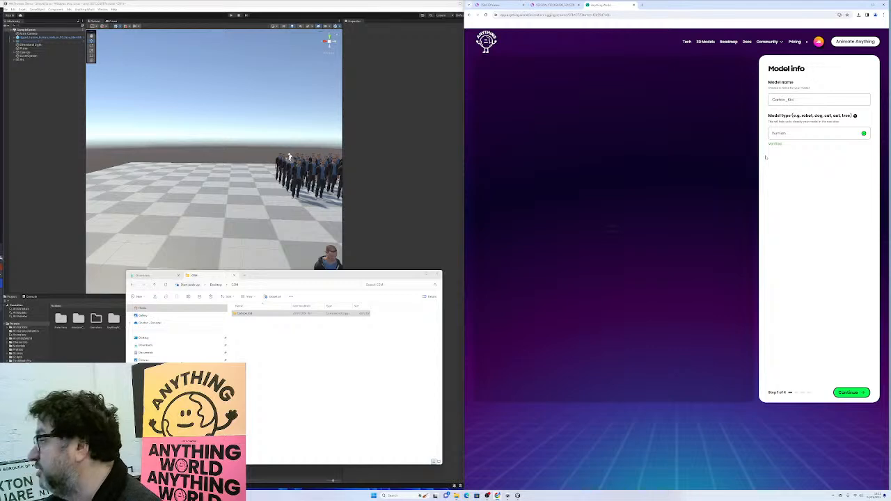
- Proceed past the model info and accept the Biped main category with the Human & Humanoid subcategory
left_click_drag(624, 241, 555, 262)
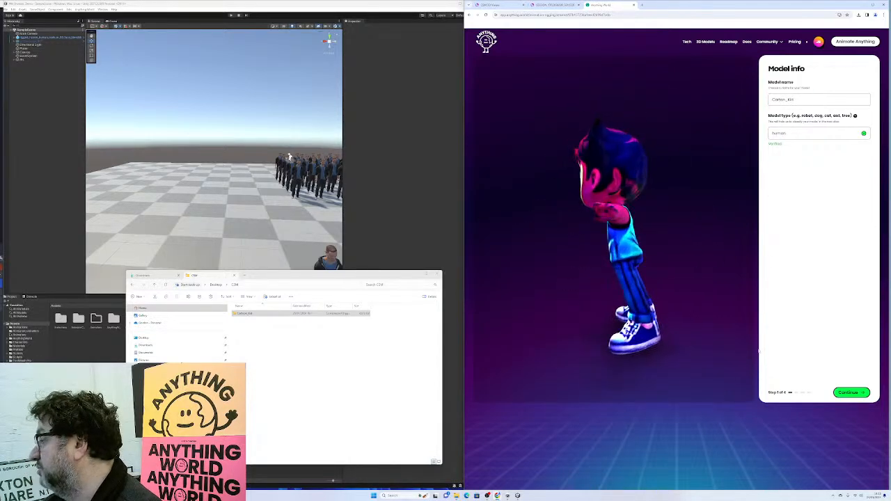
left_click(845, 392)
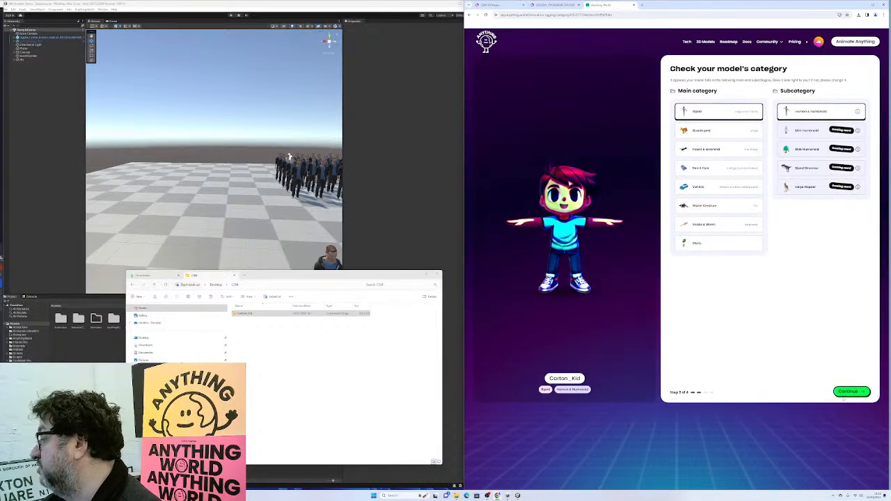
left_click(849, 393)
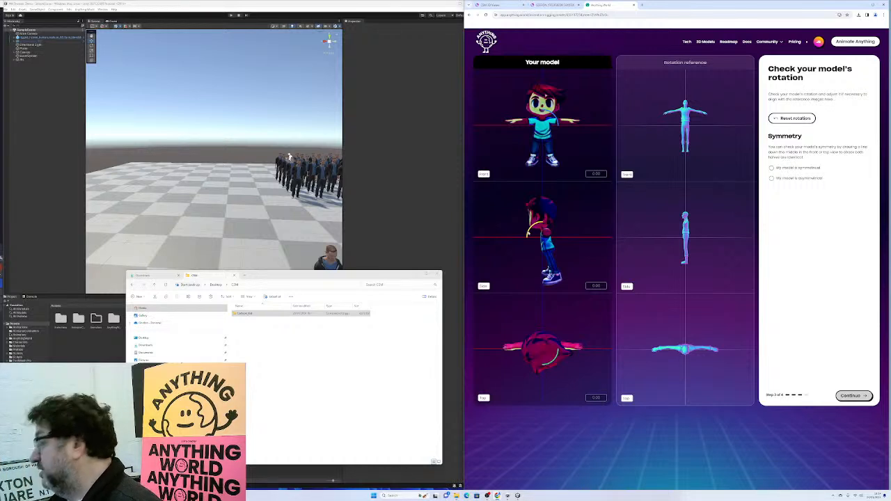
- Tilt the model slightly in the side view to match the rotation reference, mark it as symmetrical, and start the rigging
left_click_drag(528, 233, 533, 232)
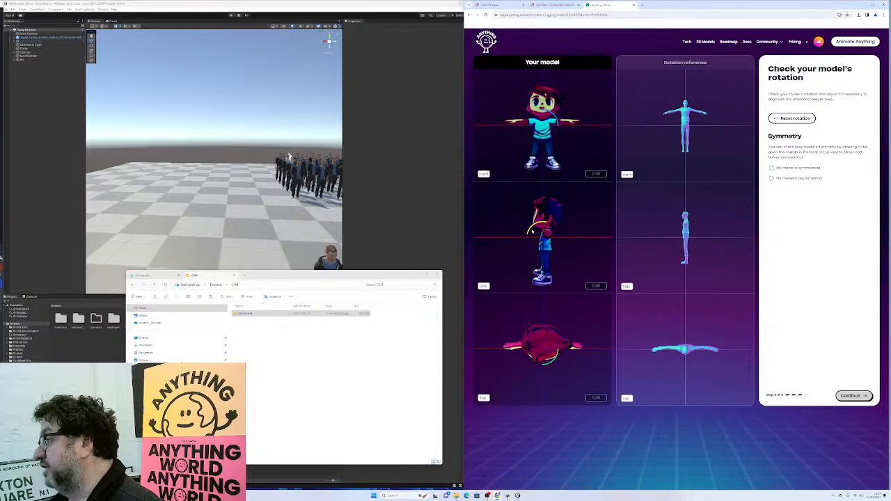
left_click_drag(533, 232, 532, 232)
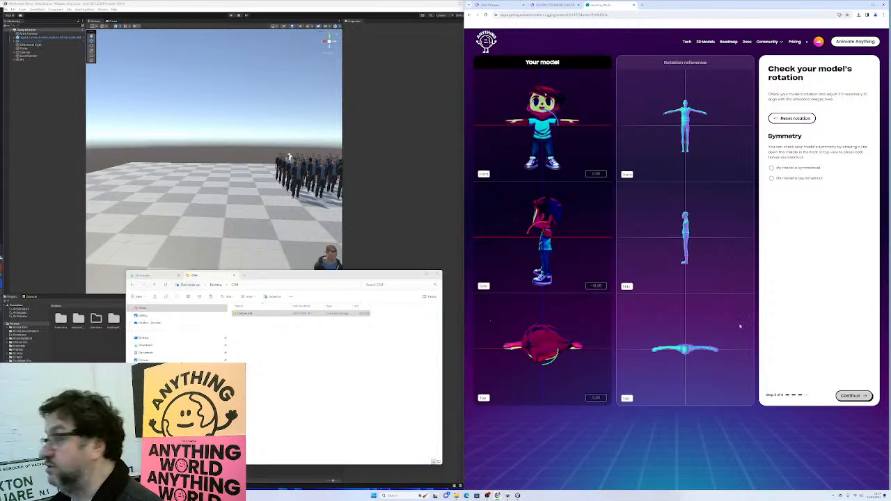
left_click(771, 168)
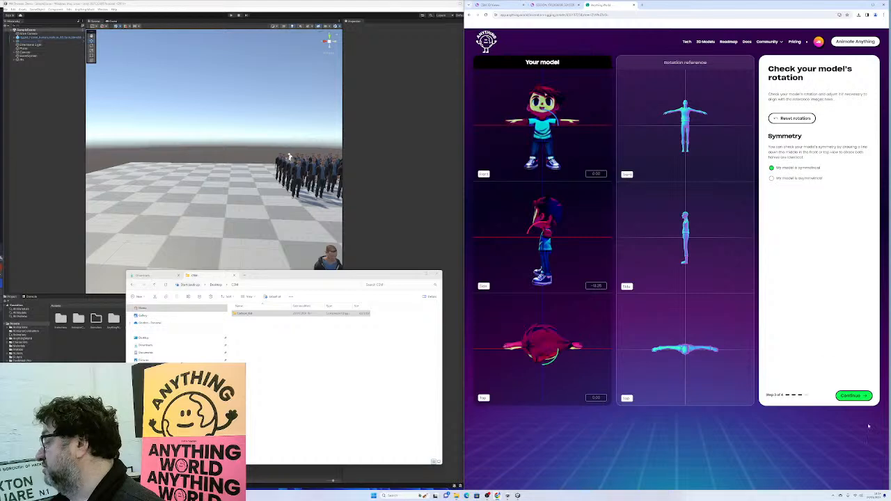
left_click(857, 395)
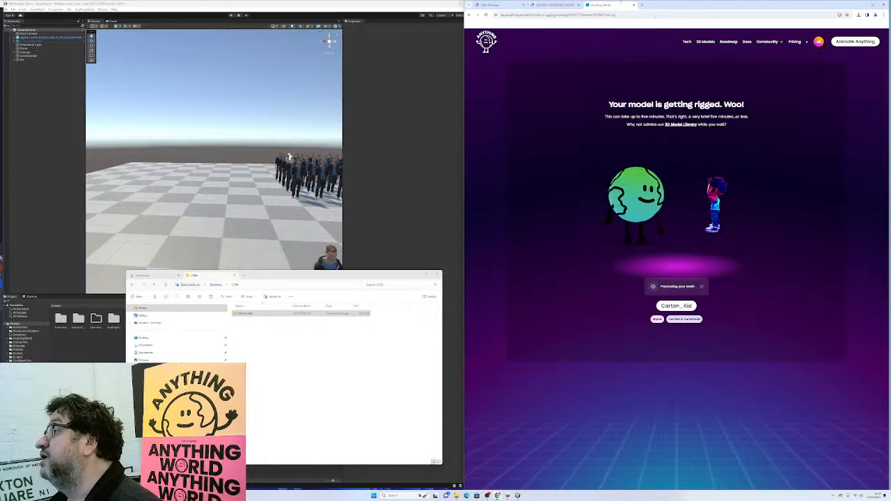
- Preview the helmet model in CSM's community showcase and return to the Anything World rigging page
left_click(498, 5)
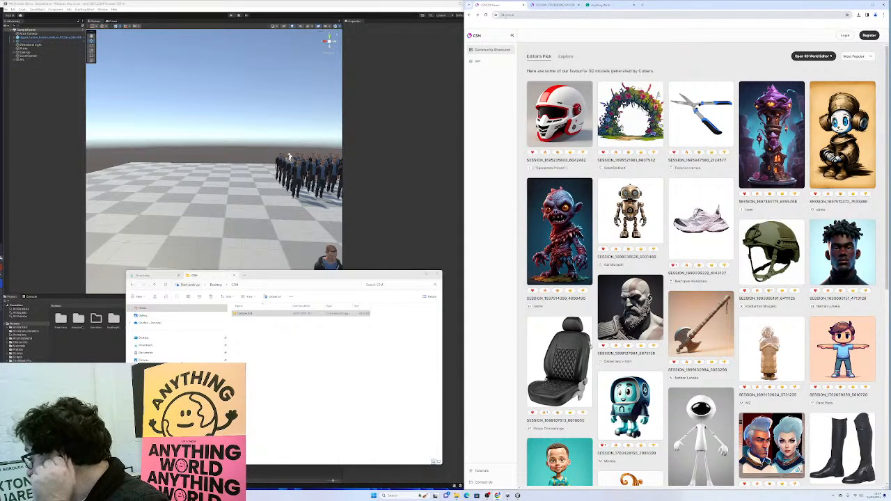
mouse_move(566, 103)
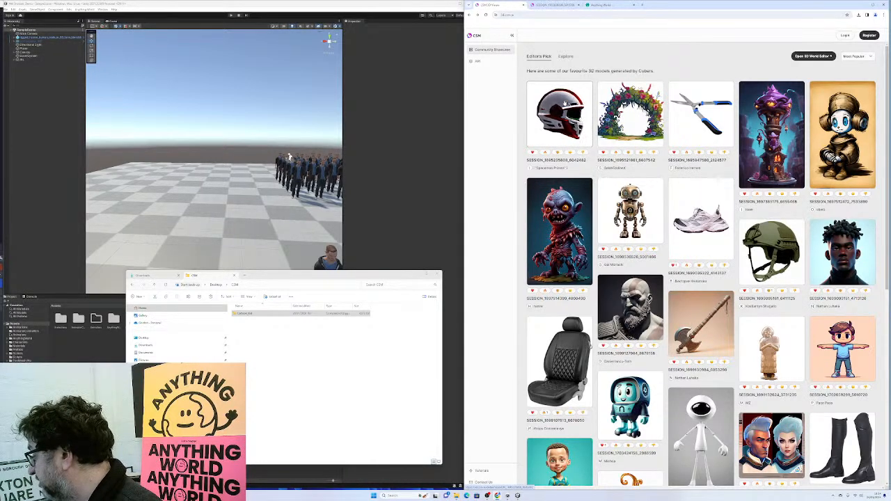
left_click(607, 5)
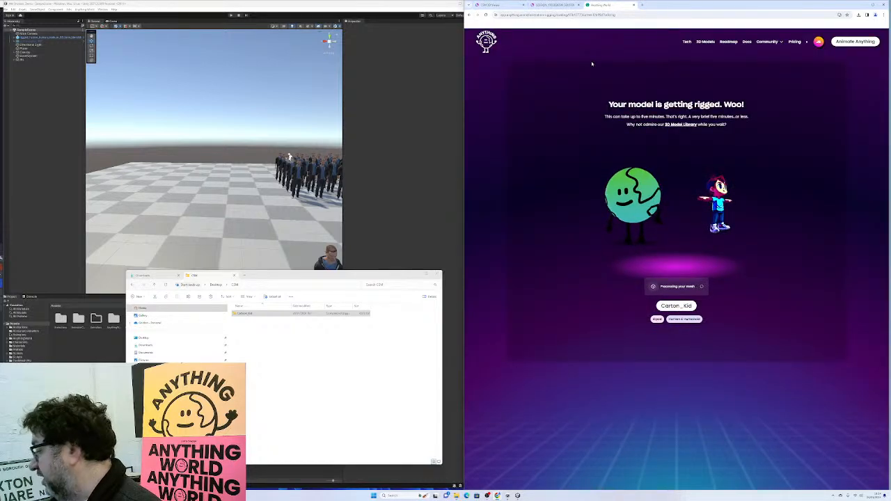
- Close the file browser and reframe Unity's scene on the crowd of standing men and the man in front of it
left_click(438, 273)
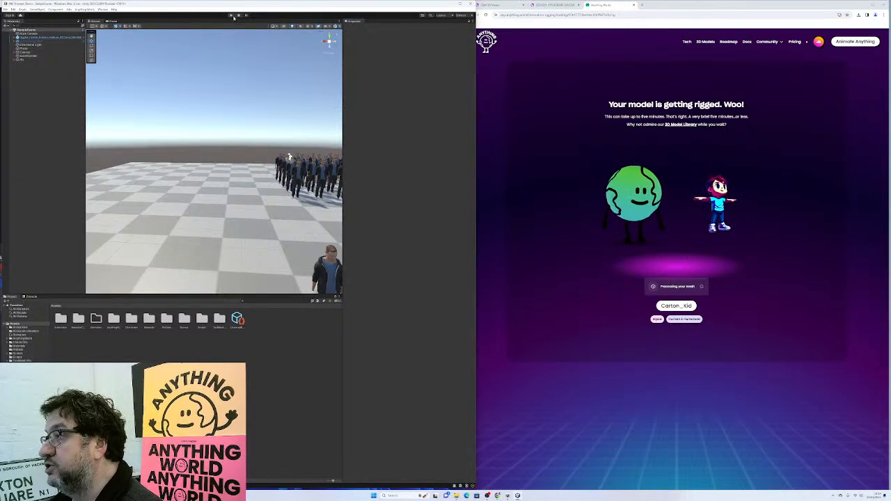
right_click_drag(304, 218, 809, 218)
key("w")
key("s")
key("w")
key("s")
key("a")
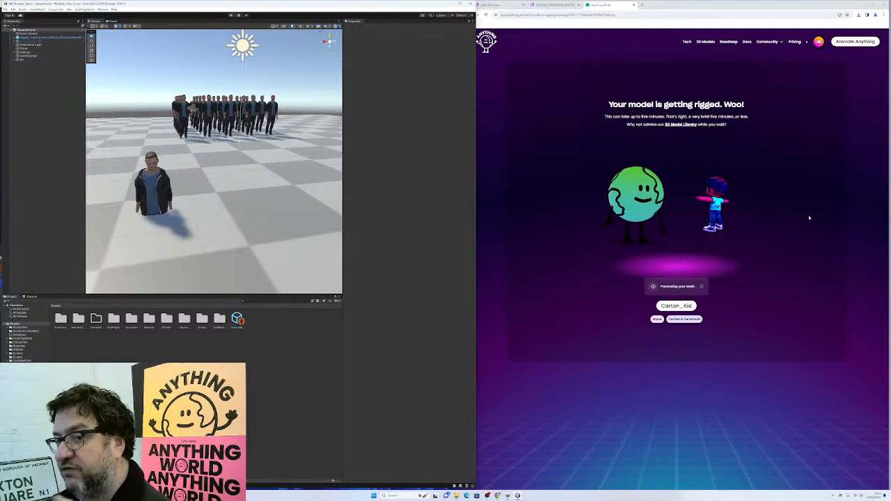
right_click_drag(809, 218, 807, 219)
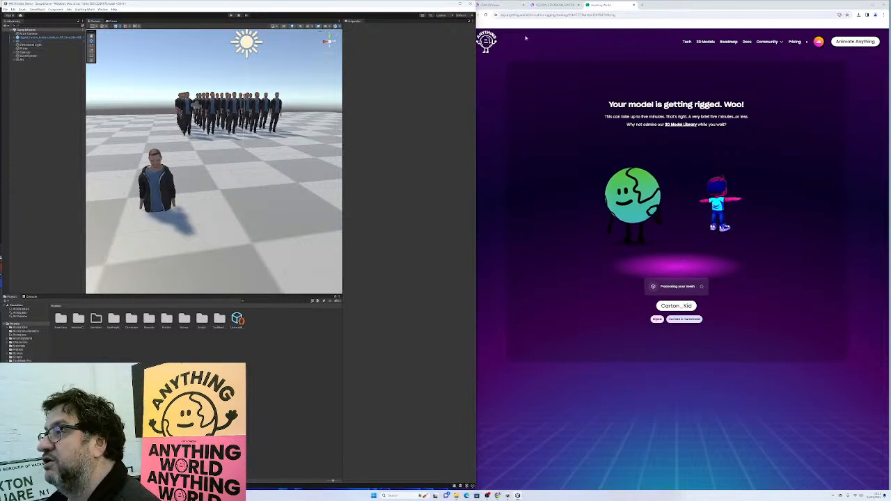
- Run the Unity scene, move through the crowd of characters to watch them walk, and stop playback
key("ctrl+p")
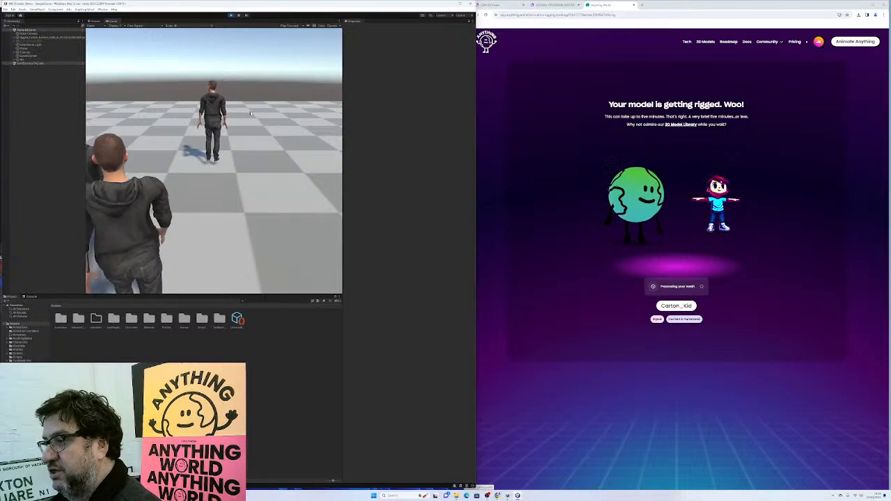
key("w")
key("d")
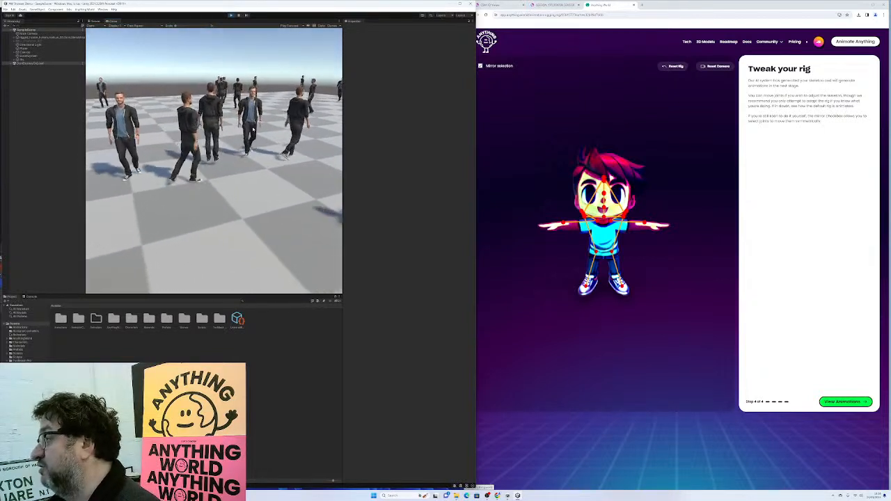
left_click(232, 16)
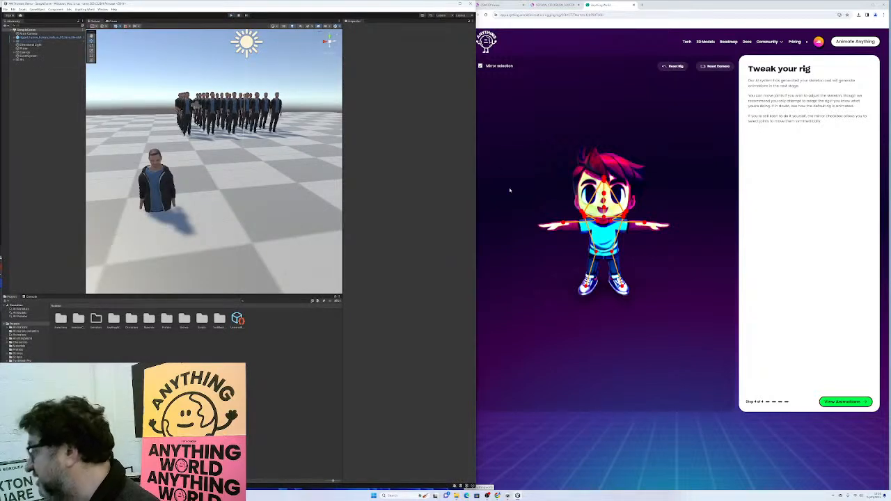
- In Anything World's rig editor, move the mirrored ankle joints back toward the boy's heels
left_click_drag(621, 239, 707, 214)
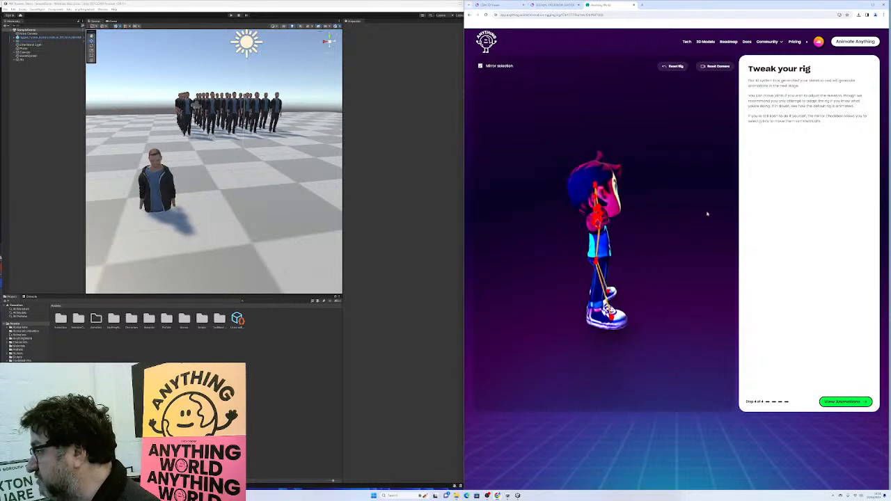
left_click(611, 319)
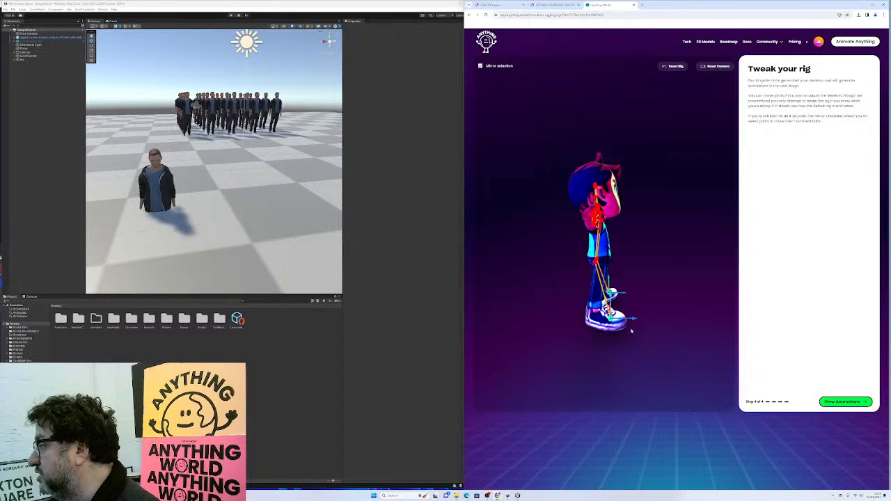
left_click_drag(636, 320, 626, 321)
left_click_drag(629, 351, 579, 346)
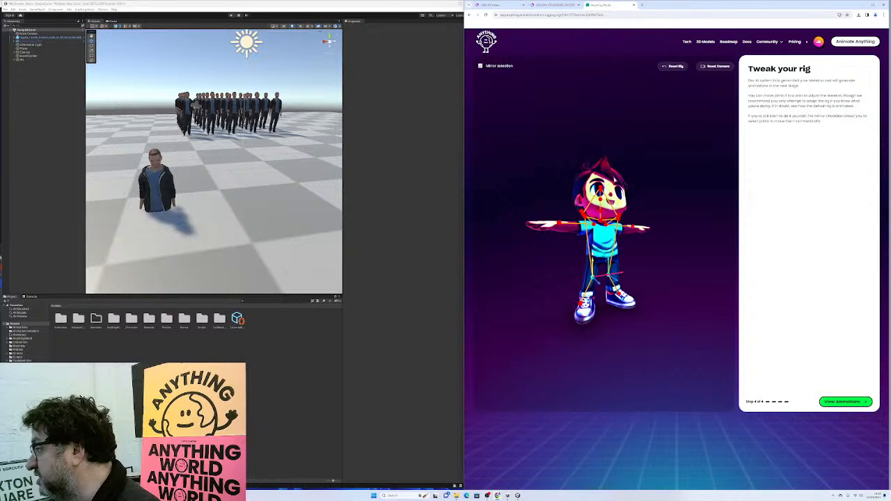
- Reposition the mirrored hip, knee and ankle joints so they sit inside the boy's legs from the front and side
left_click_drag(632, 309, 611, 307)
left_click_drag(633, 256, 605, 256)
left_click(623, 217)
left_click_drag(624, 201, 624, 218)
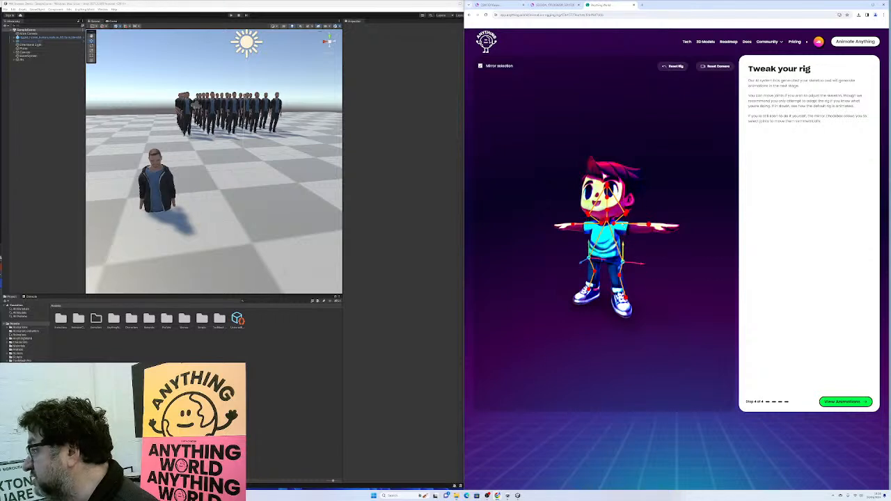
left_click_drag(638, 267, 743, 292)
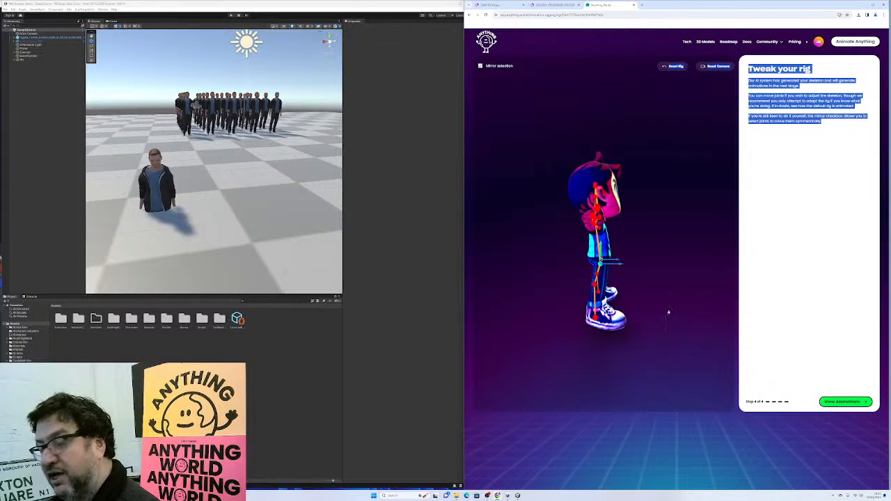
left_click(619, 298)
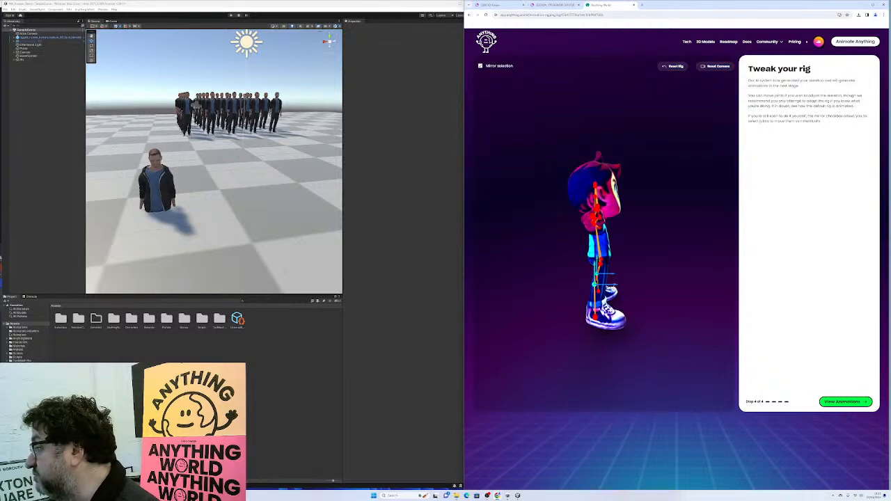
left_click_drag(595, 298, 555, 293)
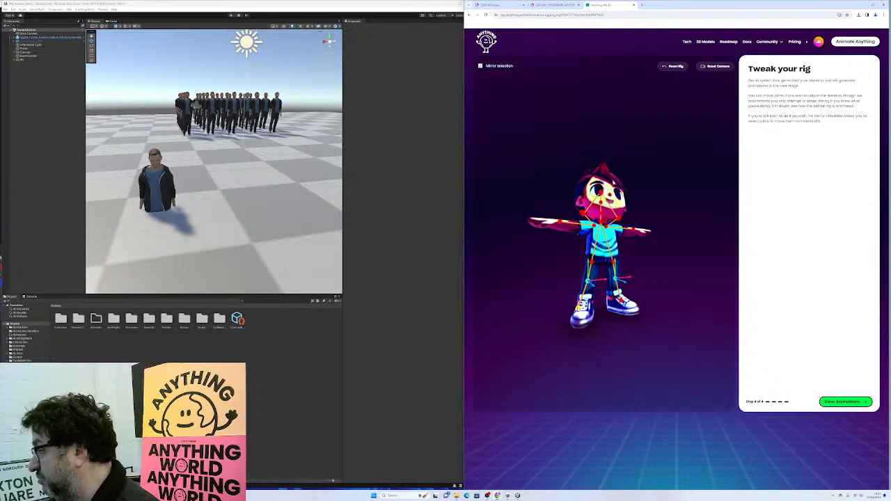
left_click_drag(604, 321, 586, 324)
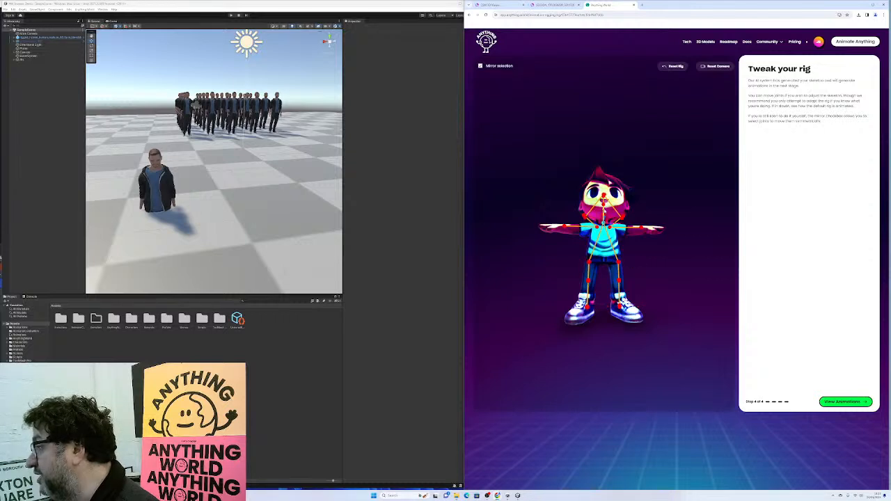
- Reposition the spine, neck and head joints along the centre line of the boy's body
left_click_drag(610, 182, 606, 211)
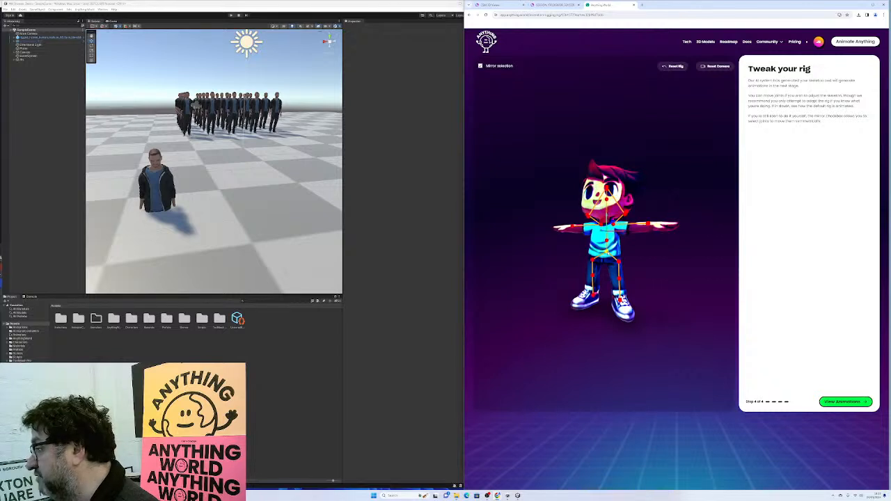
left_click_drag(627, 259, 567, 264)
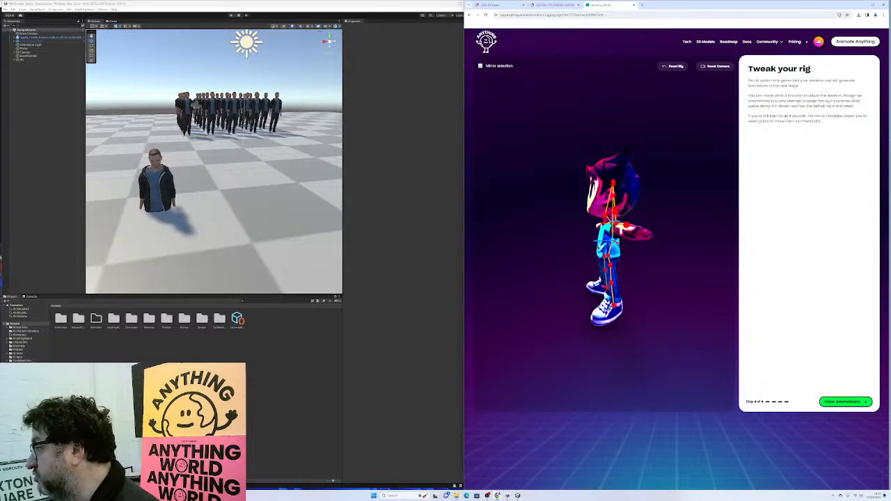
mouse_move(613, 229)
left_mouse_down()
mouse_move(669, 230)
mouse_move(613, 229)
left_mouse_up()
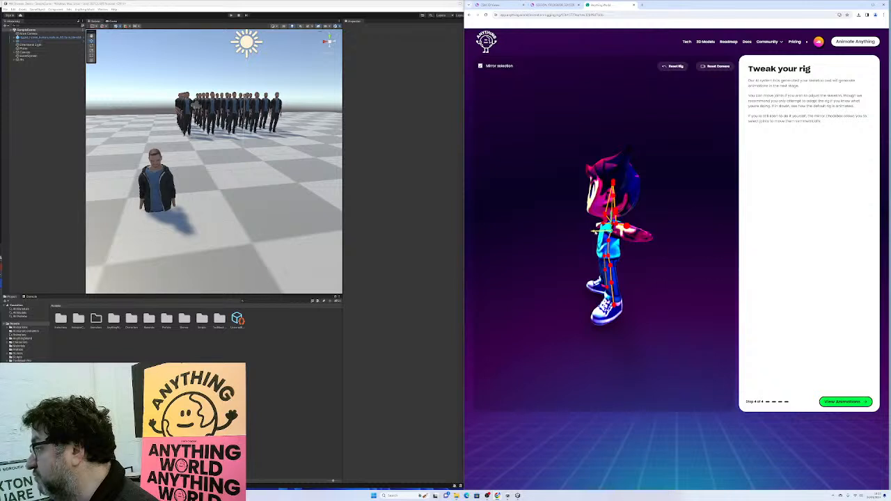
left_click_drag(581, 263, 639, 252)
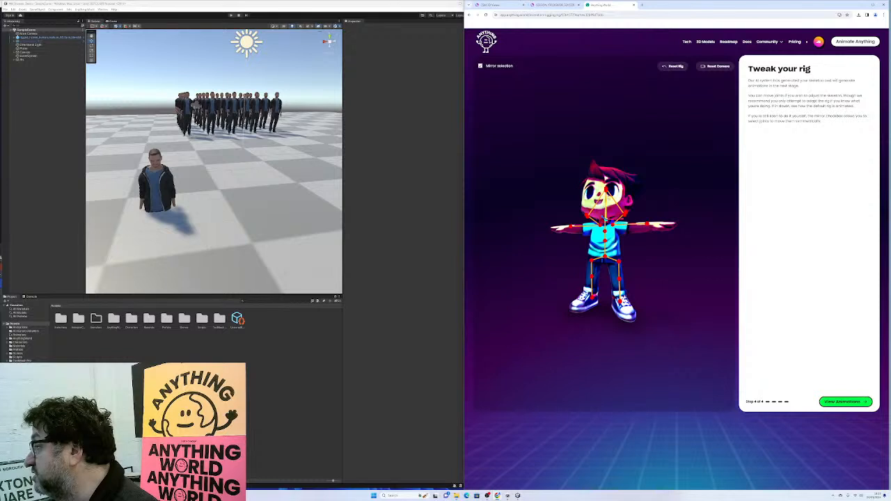
left_click_drag(607, 202, 615, 214)
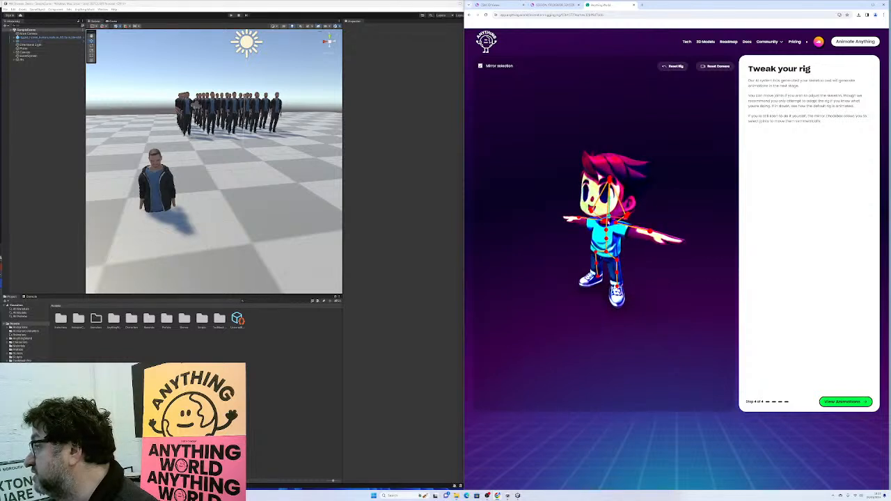
left_click(610, 161)
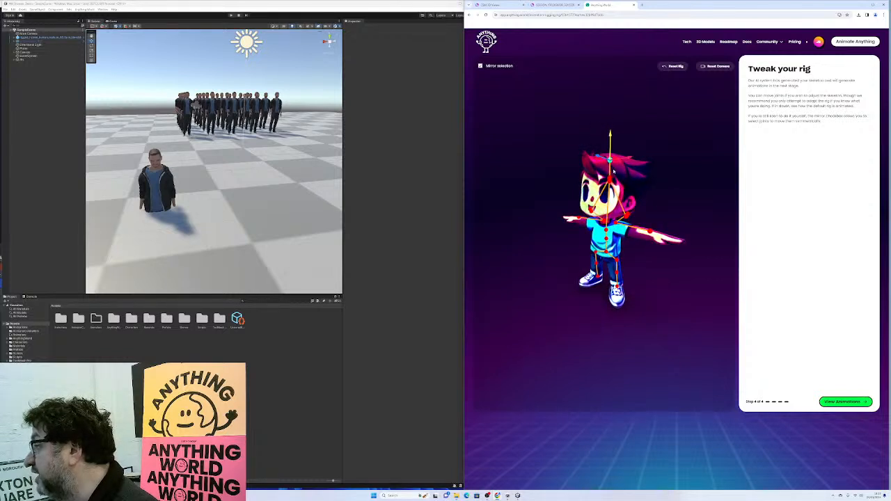
- Reposition the mirrored elbow, wrist and shoulder joints so they follow the boy's outstretched arms
left_click(650, 232)
left_click_drag(677, 237, 667, 259)
left_click(616, 224)
left_click(651, 238)
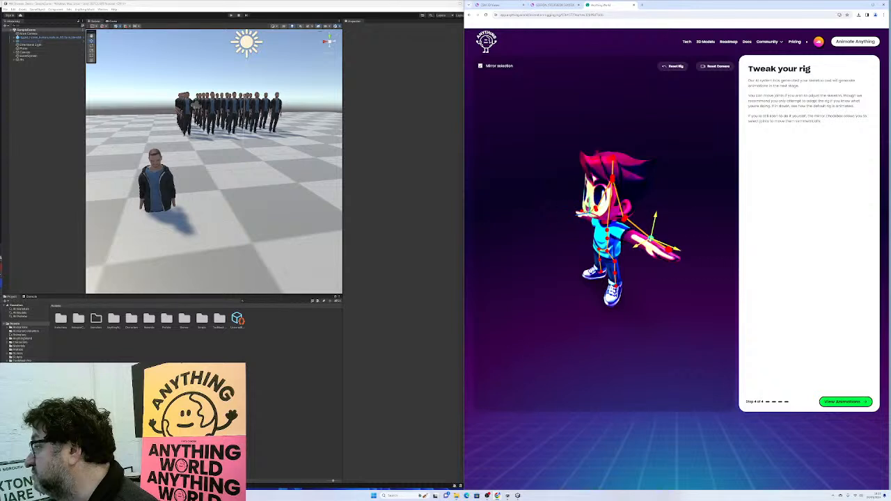
mouse_move(662, 251)
left_mouse_down()
mouse_move(644, 247)
mouse_move(654, 248)
left_mouse_up()
left_click(665, 255)
left_click_drag(653, 271, 665, 254)
left_click(626, 212)
mouse_move(628, 190)
left_mouse_down()
mouse_move(638, 216)
mouse_move(618, 203)
left_mouse_up()
- Reposition the neck and head joints inside the boy's head, checking their placement from the front and side
left_click(609, 182)
left_click_drag(610, 161, 610, 133)
left_click(609, 179)
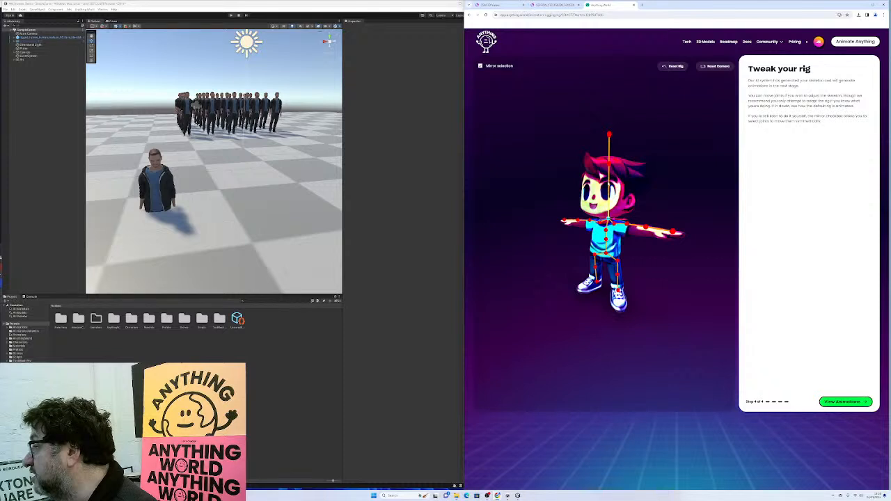
left_click_drag(630, 289, 581, 327)
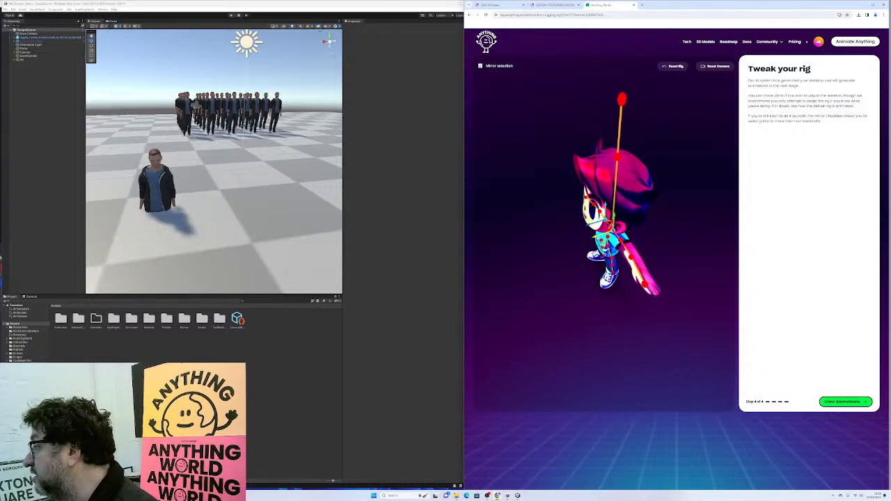
left_click_drag(594, 277, 647, 244)
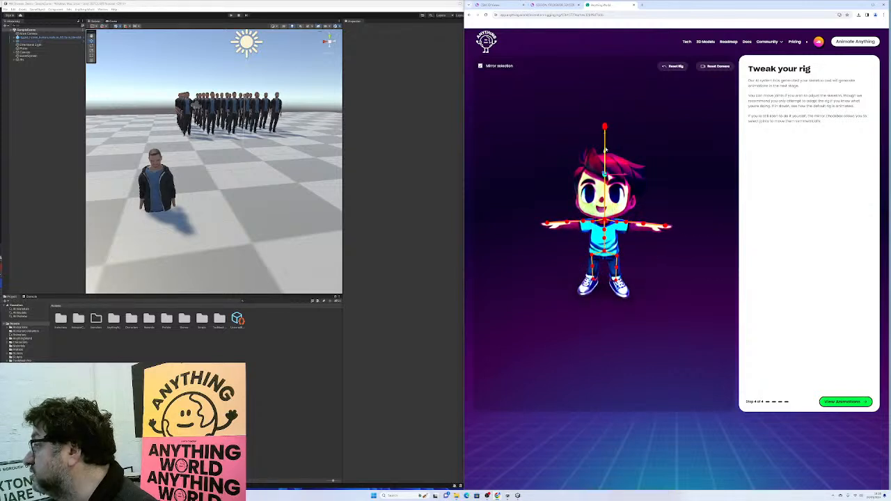
mouse_move(606, 150)
left_mouse_down()
mouse_move(606, 105)
mouse_move(602, 138)
left_mouse_up()
left_click_drag(642, 280, 629, 218)
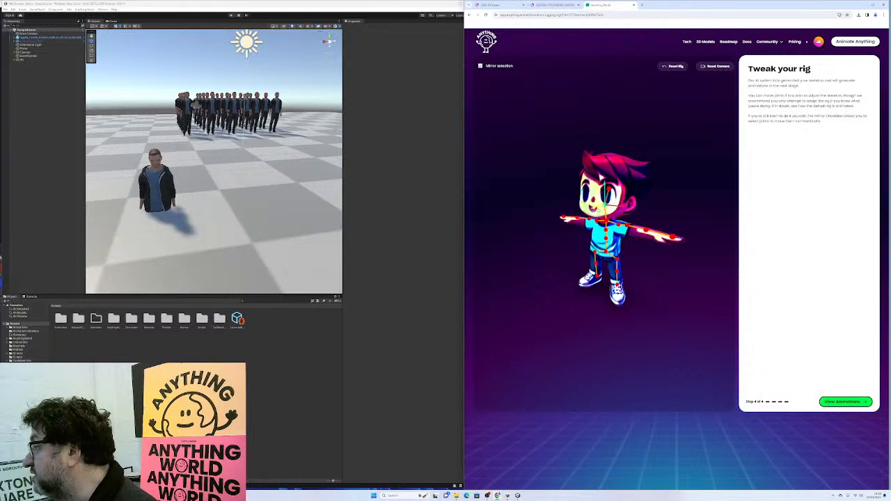
left_click(609, 188)
left_click_drag(598, 188, 592, 189)
- Adjust the mirrored shoulder and wrist joints so they line up along the boy's outstretched arms
left_click_drag(595, 262, 624, 231)
left_click(625, 223)
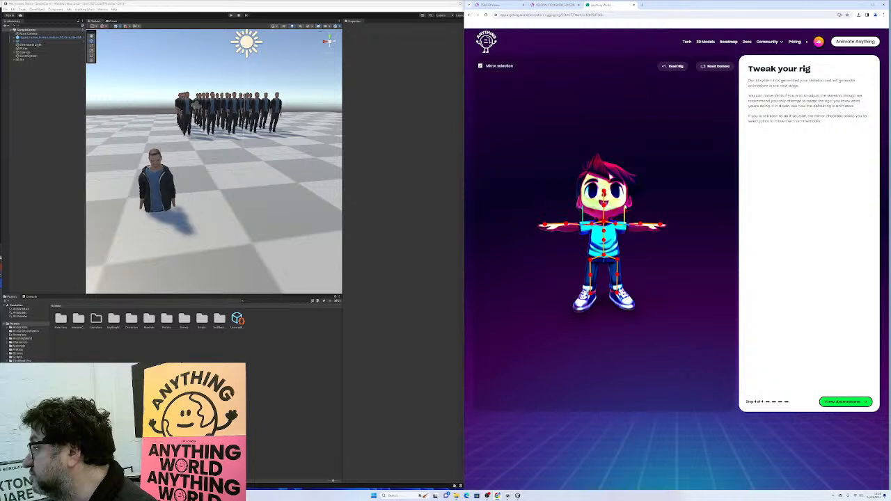
left_click_drag(624, 207, 612, 225)
left_click(567, 225)
left_click_drag(567, 225, 546, 225)
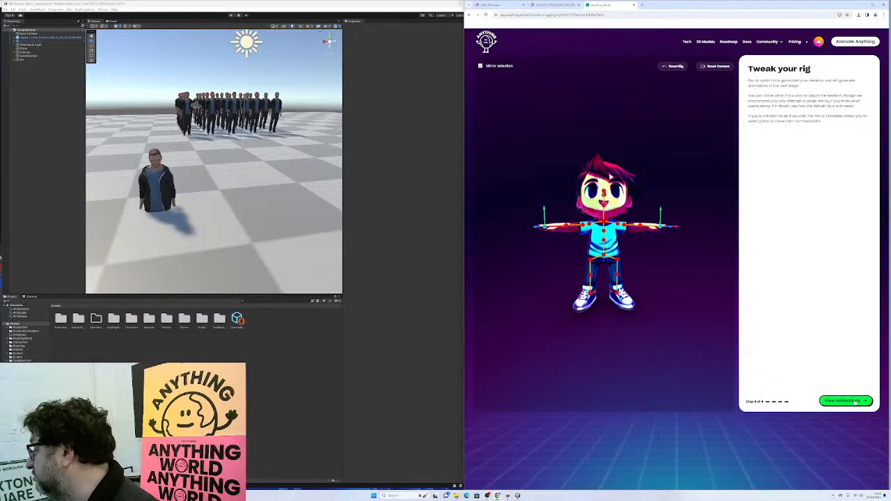
- Inspect the rig from the side, deselect the joints and submit the rig to generate the animations
left_click_drag(671, 378, 747, 364)
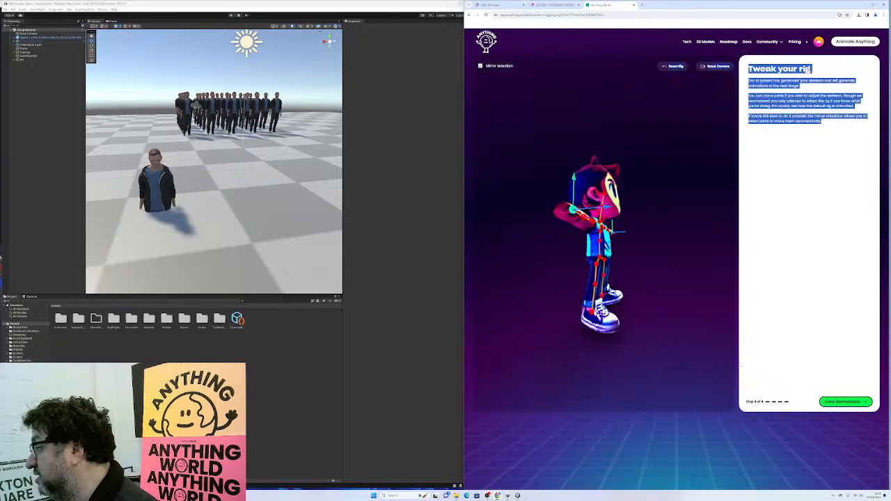
left_click(595, 313)
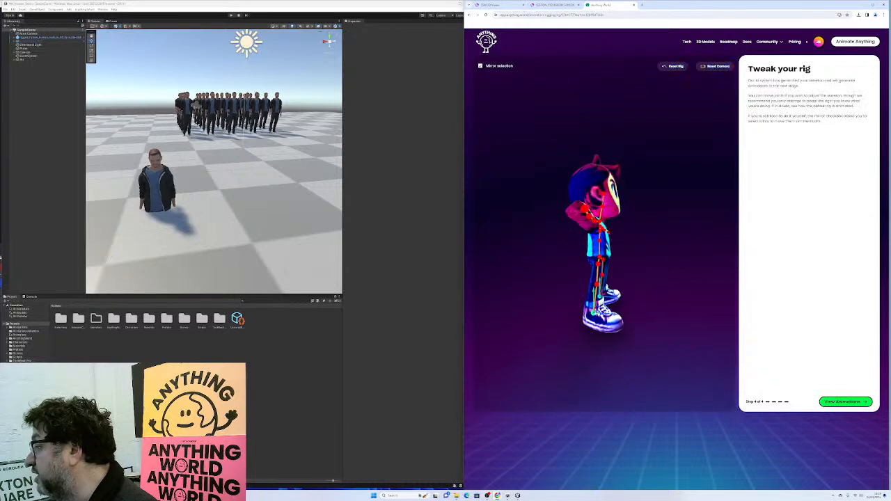
left_click(832, 401)
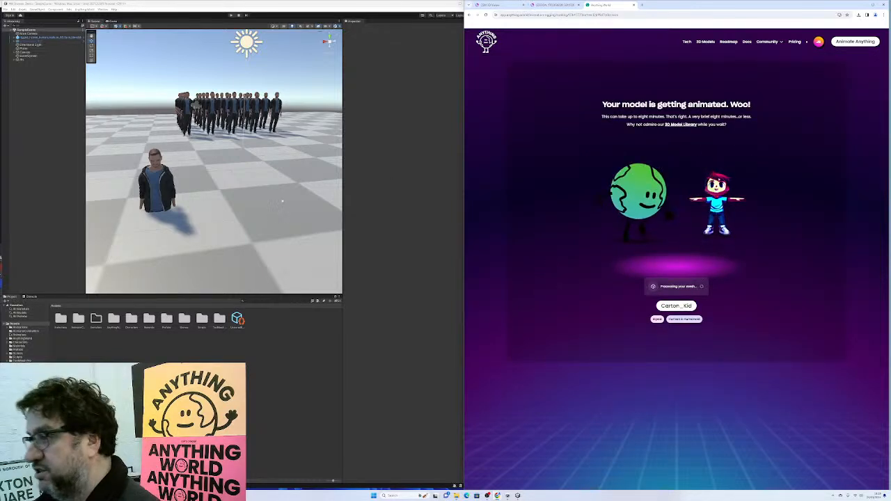
- Switch to Unity and select one of the crowd characters' parent object to inspect its components
left_click(247, 232)
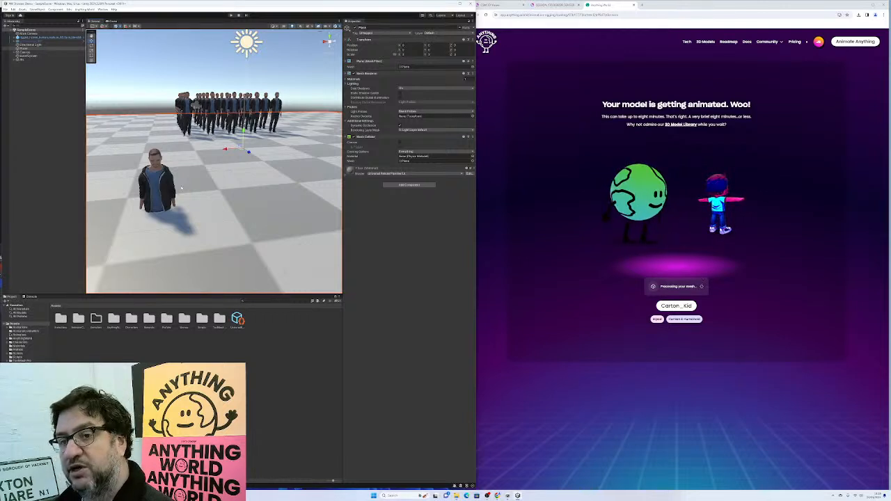
left_click(187, 105)
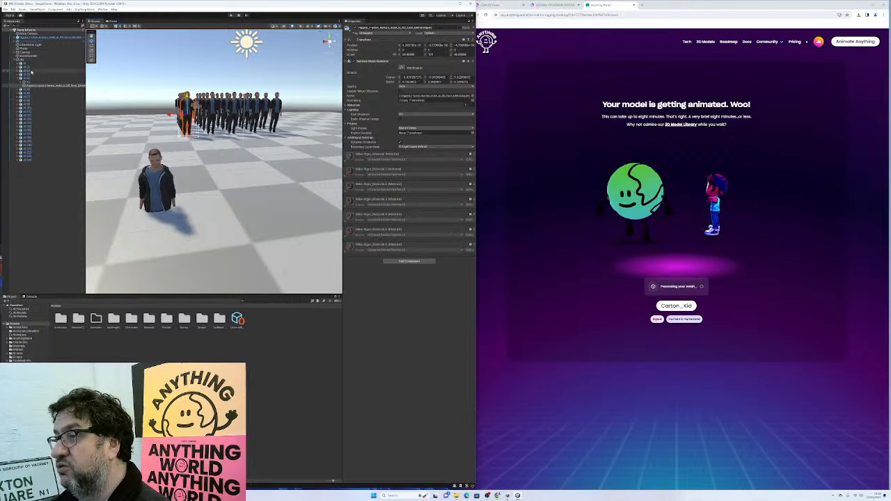
left_click(34, 80)
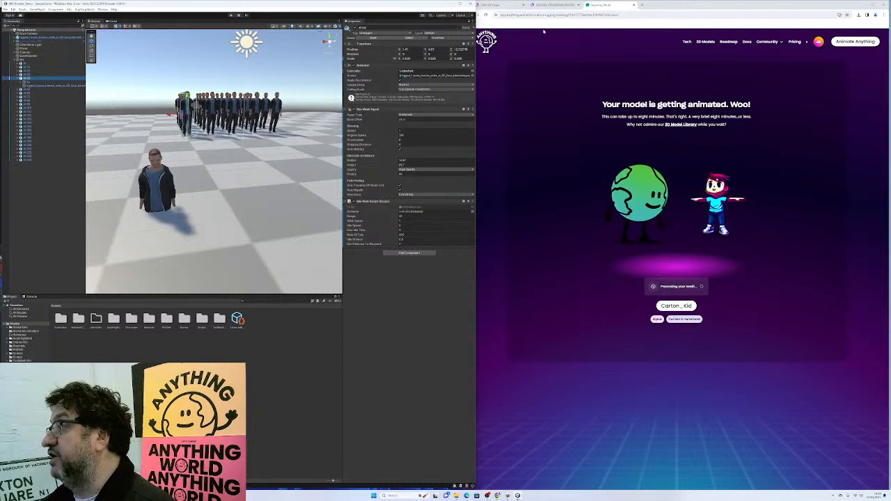
- Switch back to CSM in the browser and browse the Community Showcase's Editor's Pick models through to the following page
left_click(554, 5)
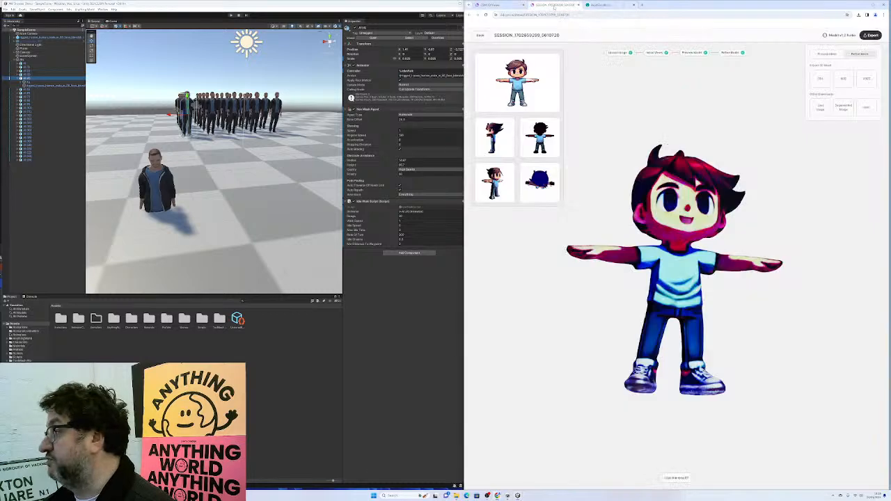
left_click(493, 5)
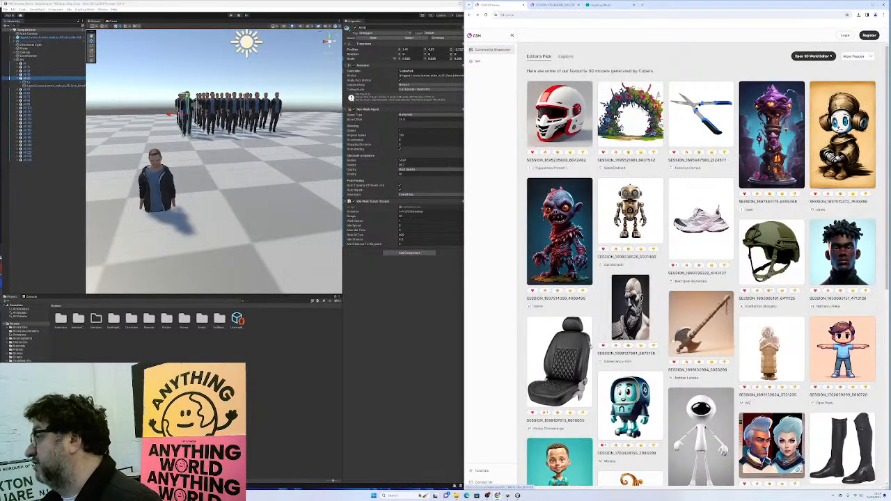
scroll(684, 316, "down", 5)
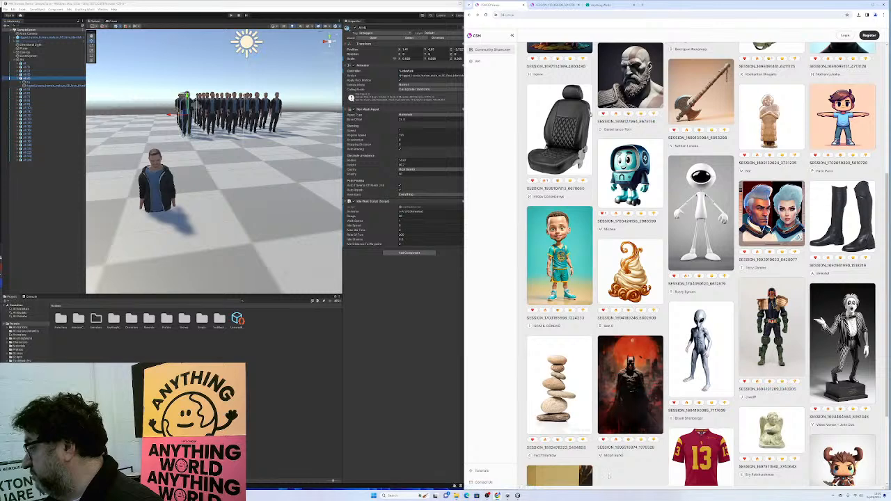
scroll(568, 457, "down", 2)
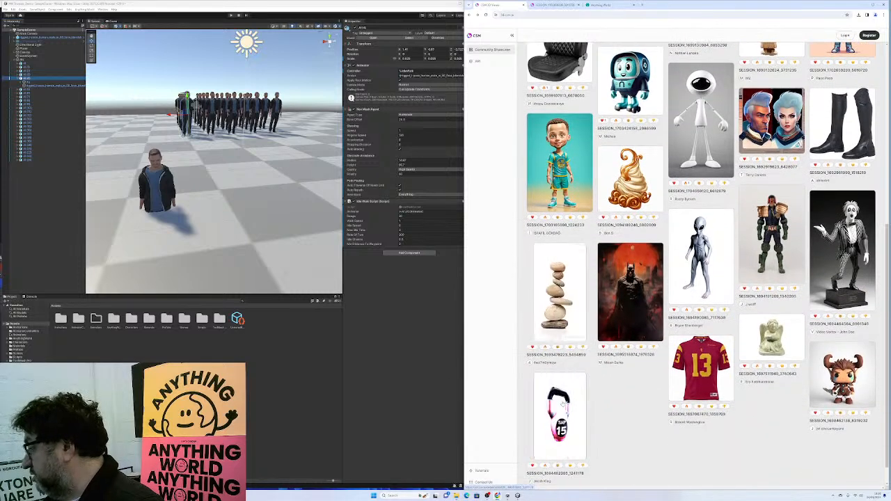
scroll(626, 414, "down", 1)
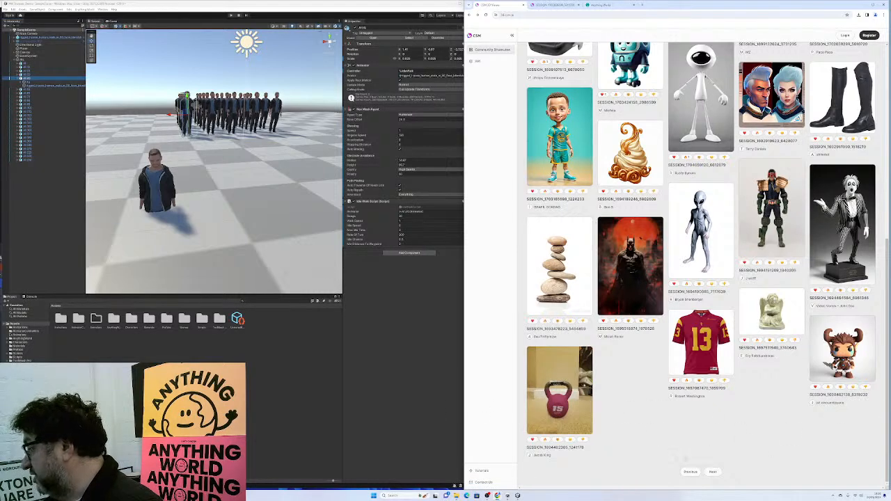
left_click(711, 472)
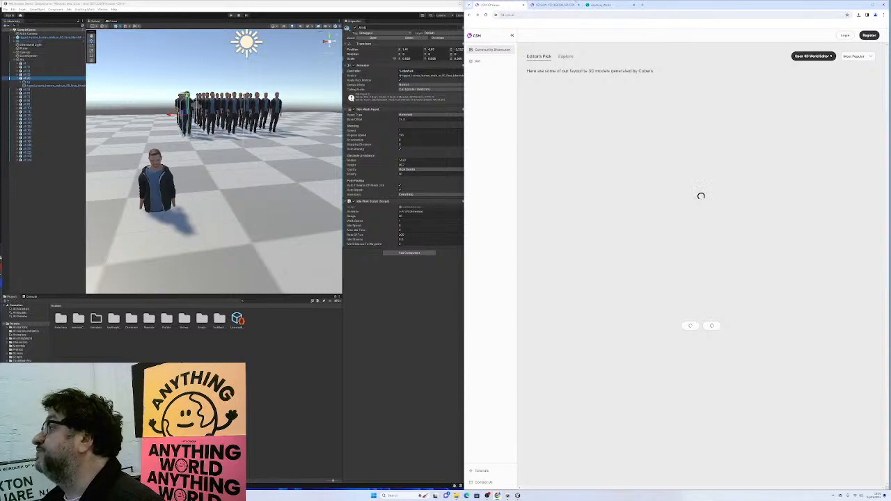
left_click(601, 5)
left_click(491, 5)
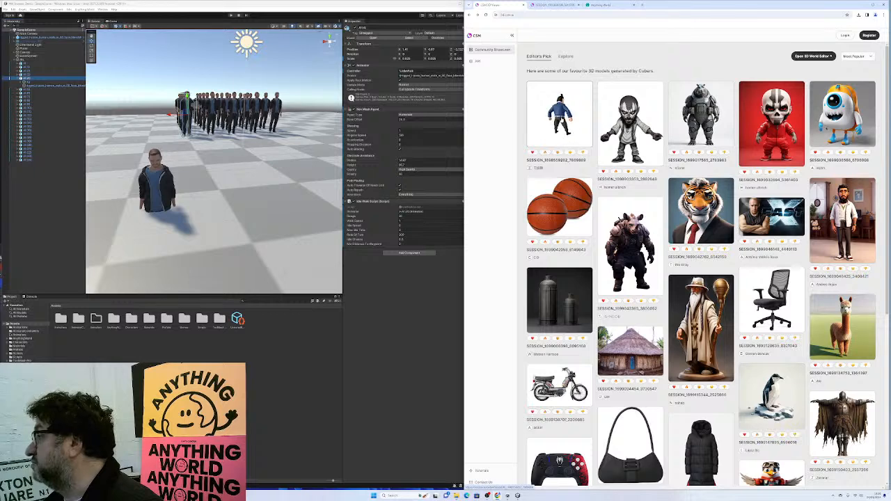
- Open the moustached man in the blue jacket in a separate tab and export its refined mesh
middle_click(582, 112)
left_click(551, 5)
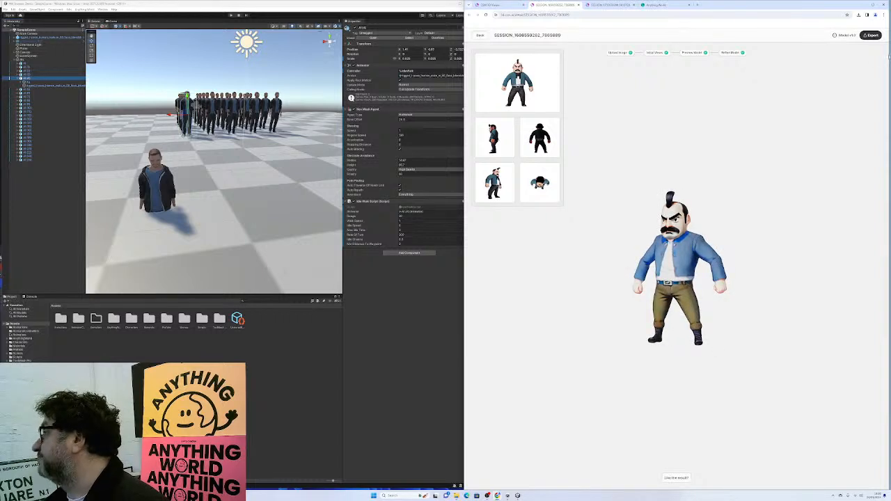
left_click(870, 34)
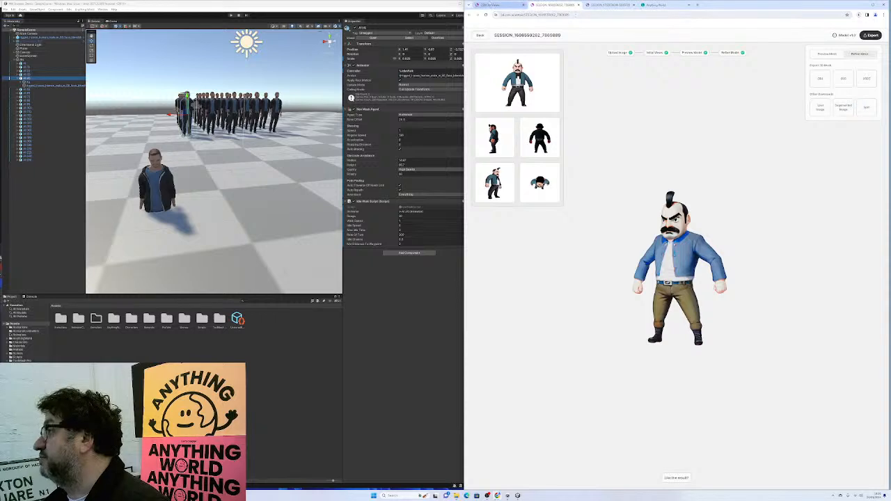
- Find the grey rabbit in the showcase, open its session and export its refined mesh as OBJ
left_click(490, 6)
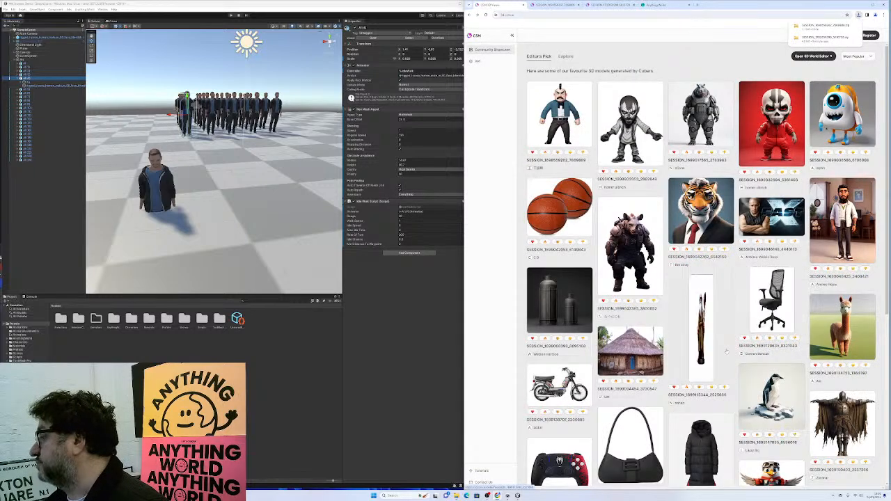
scroll(727, 351, "down", 3)
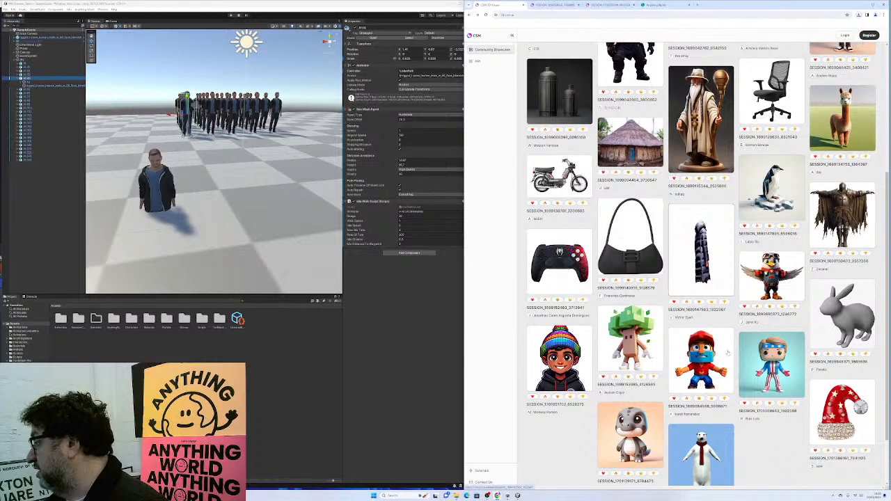
scroll(726, 352, "down", 1)
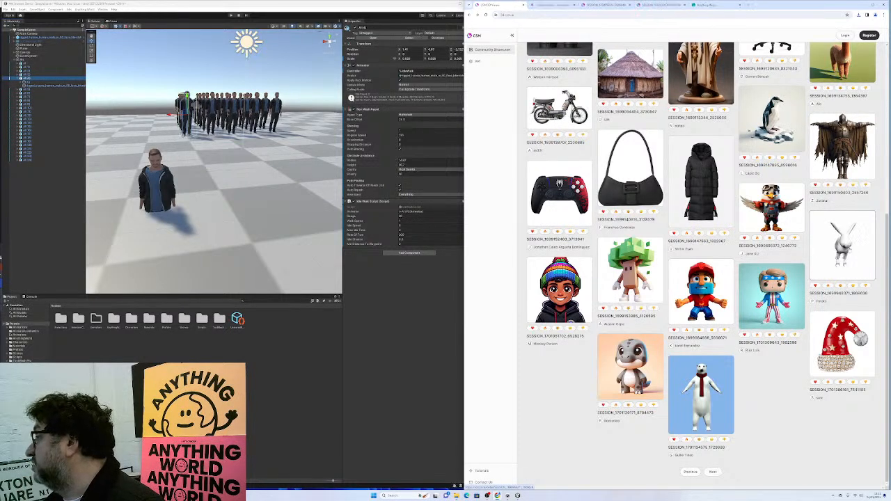
left_click(843, 245)
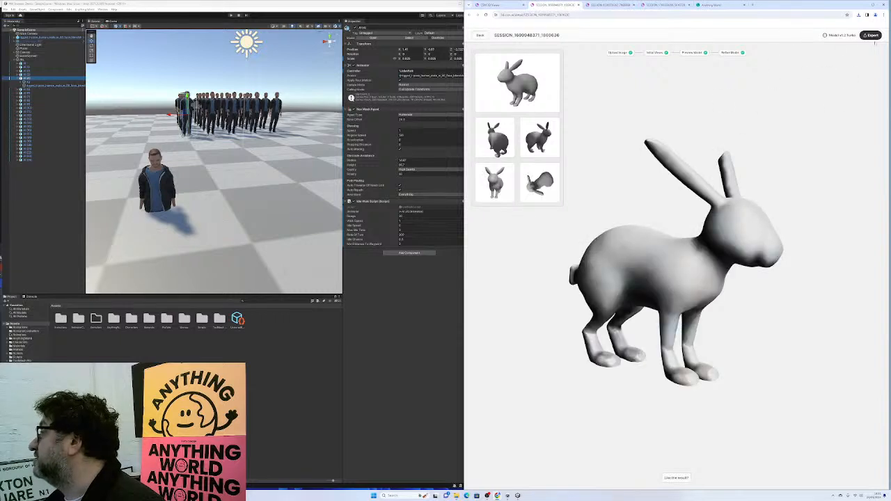
left_click(871, 34)
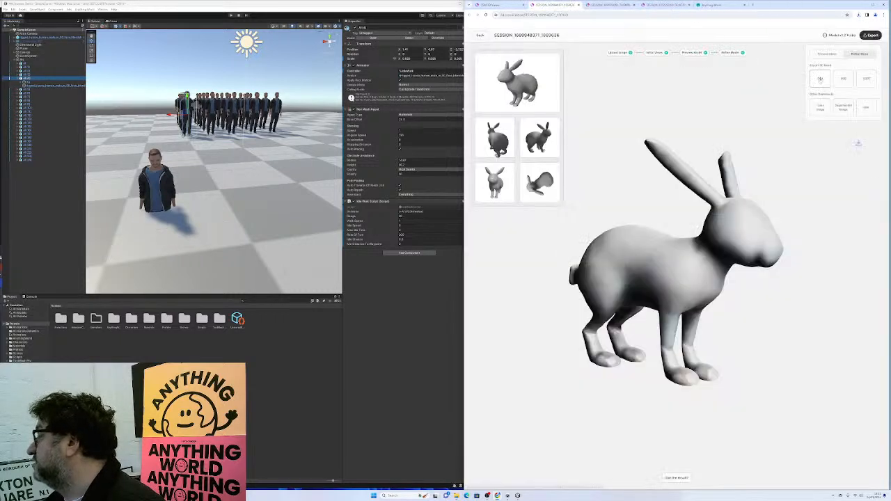
left_click(820, 78)
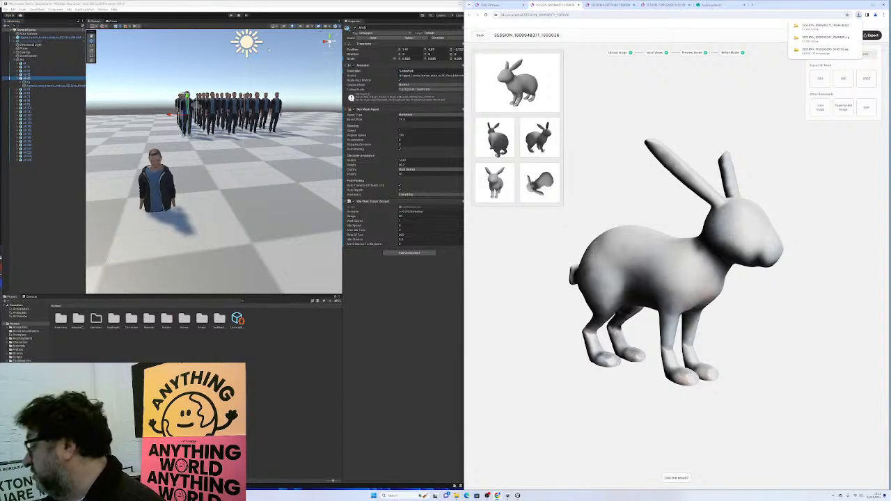
- Open the black-and-white painted bearded character from the showcase, inspect its 3D model and return to the gallery
left_click(499, 6)
scroll(701, 265, "up", 4)
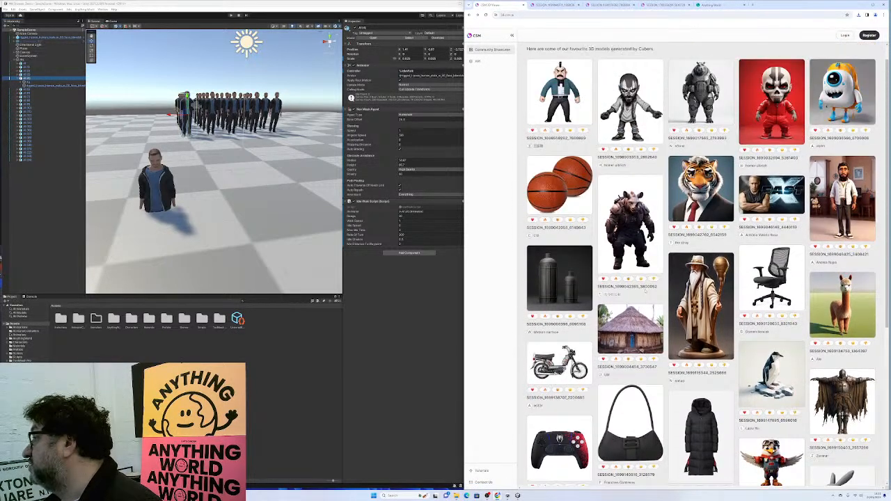
left_click(644, 123)
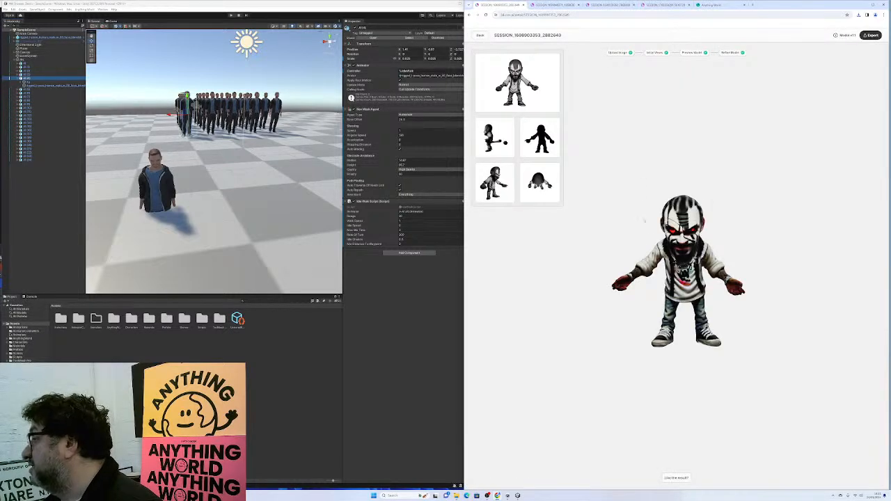
left_click_drag(644, 187, 629, 207)
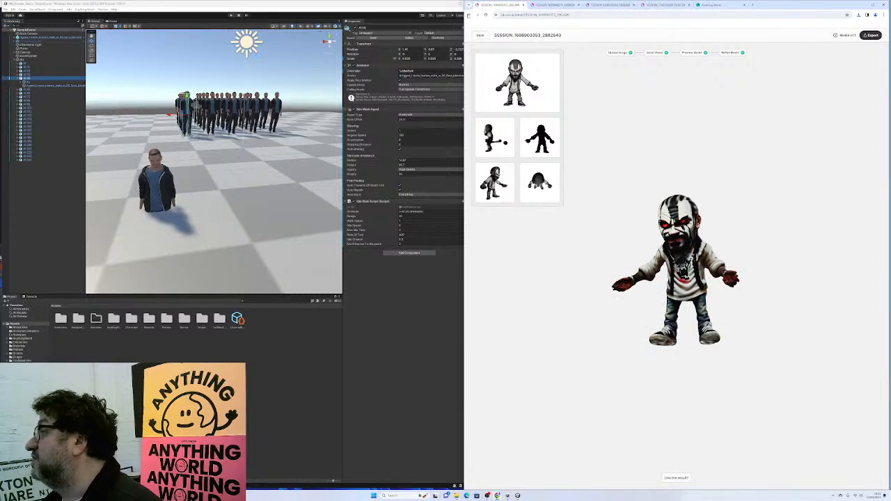
left_click(467, 15)
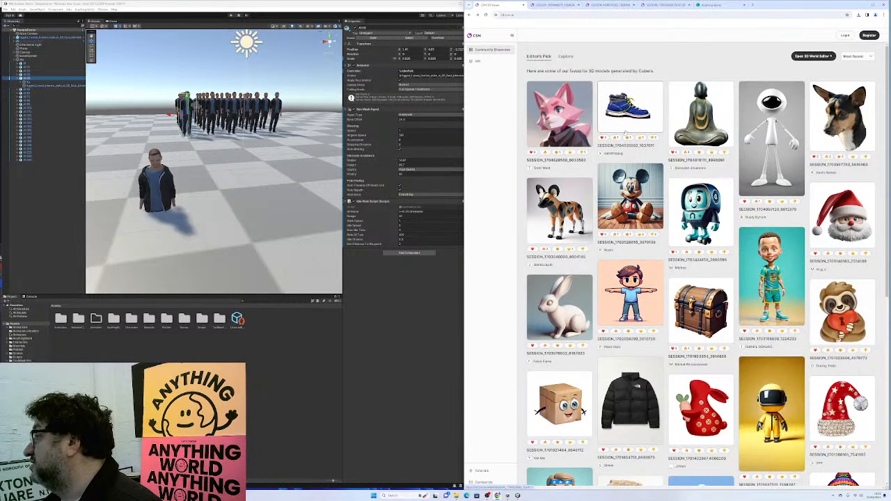
- Browse the next page of Editor's Pick models and return to Anything World to check the Carton_Kid animation progress
scroll(714, 454, "down", 5)
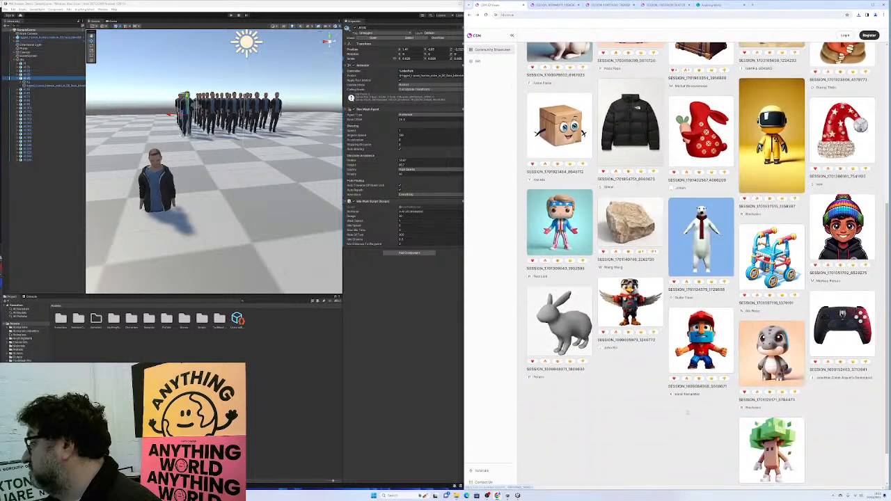
left_click(713, 472)
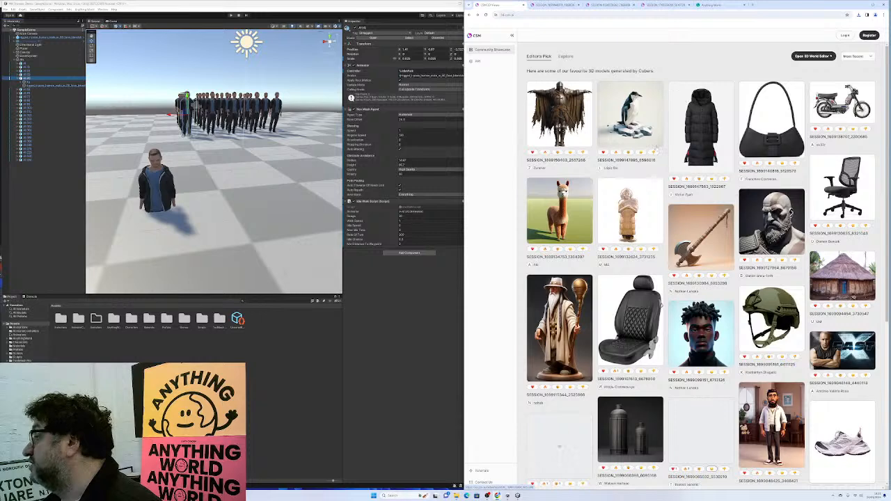
scroll(631, 360, "down", 4)
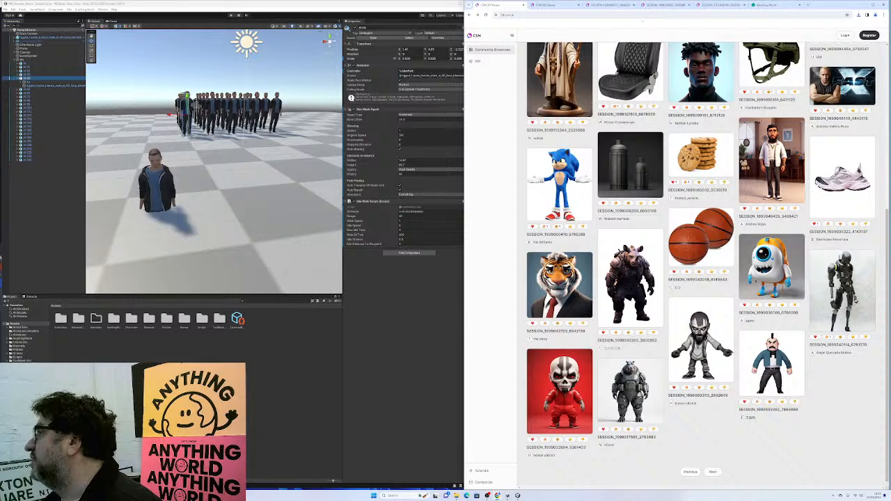
left_click(768, 5)
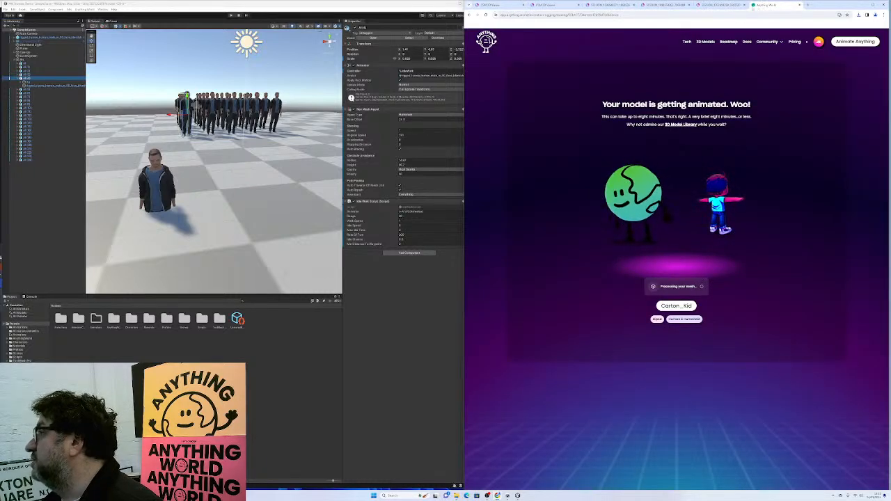
- Open Animate Anything in a new tab, and open the Downloads folder and the desktop CSM folder in separate File Explorer tabs
middle_click(848, 43)
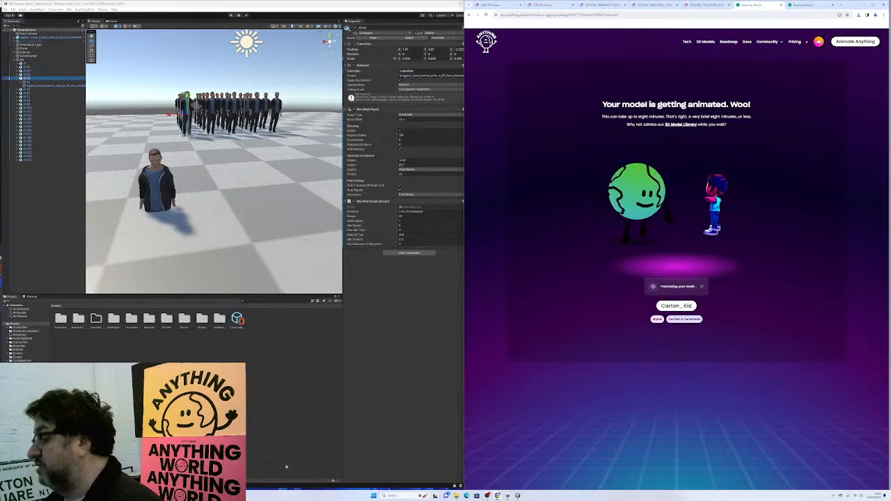
left_click(456, 495)
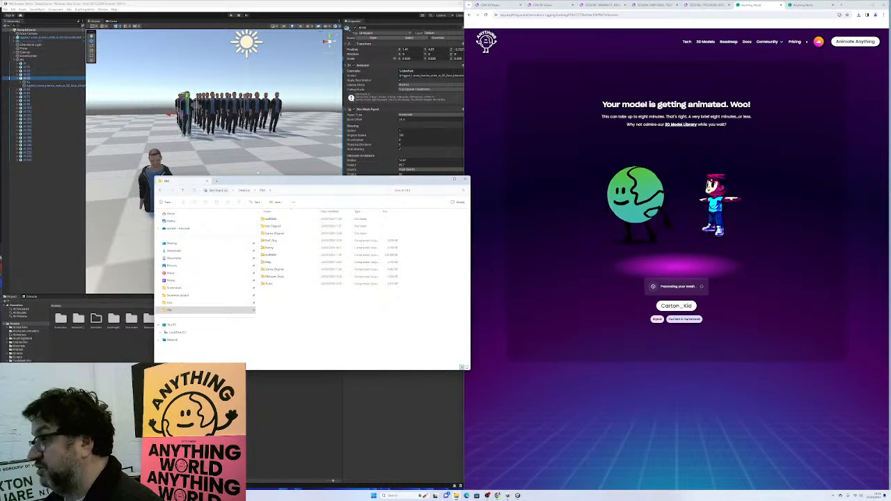
left_click(174, 251)
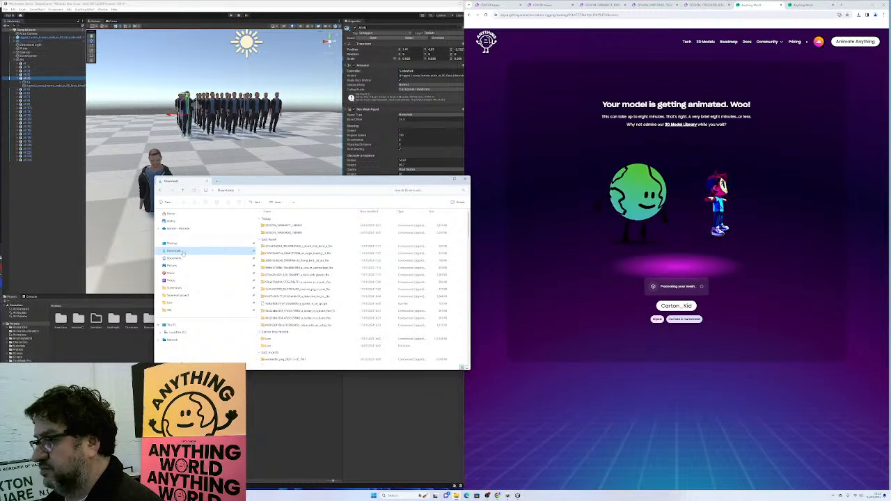
right_click(176, 259)
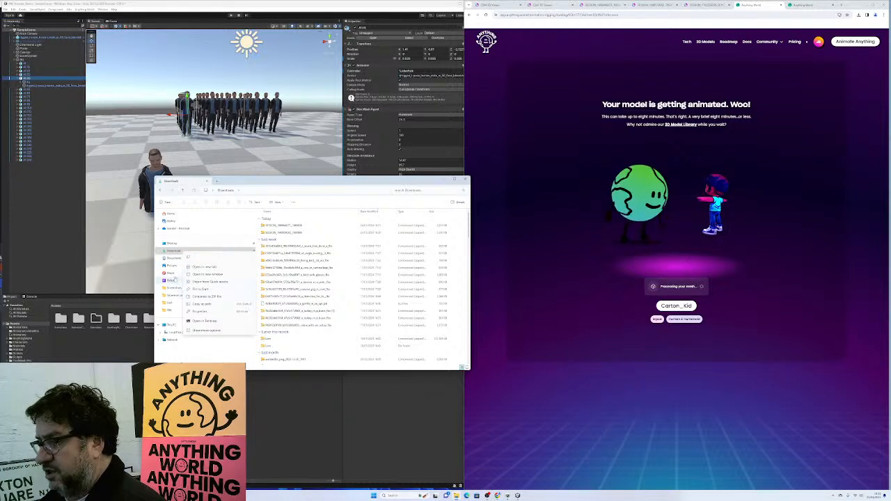
right_click(184, 246)
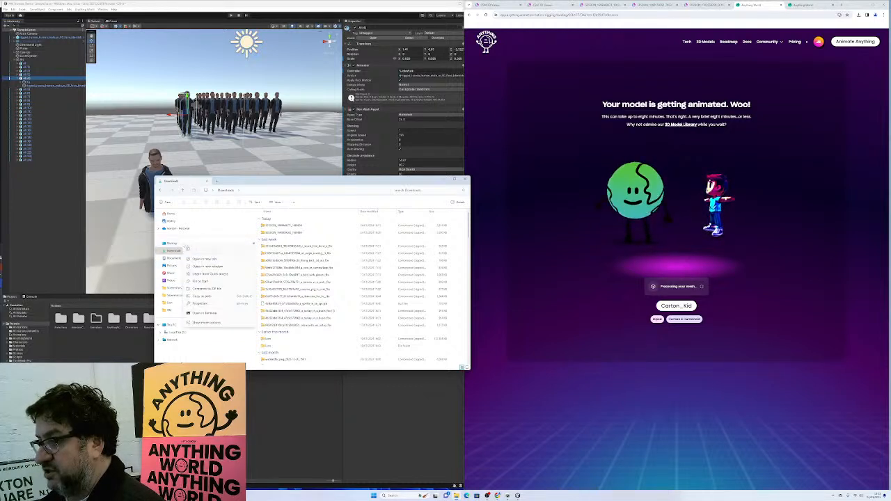
left_click(201, 259)
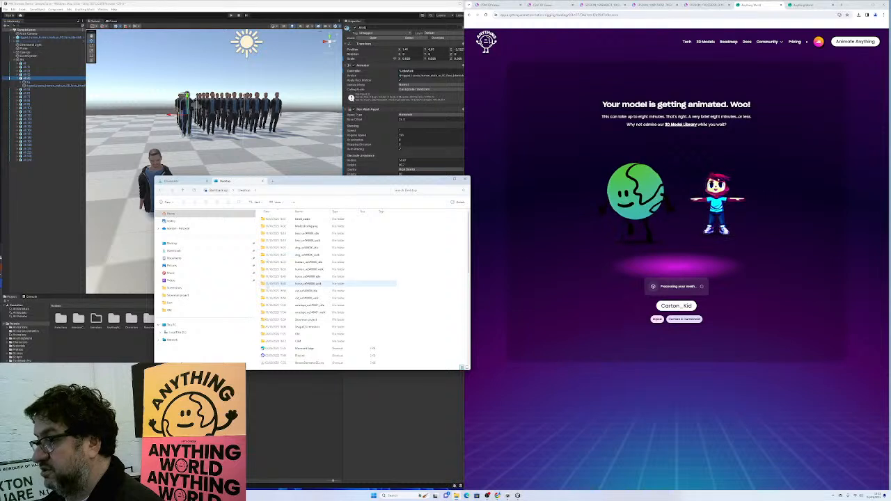
double_click(299, 341)
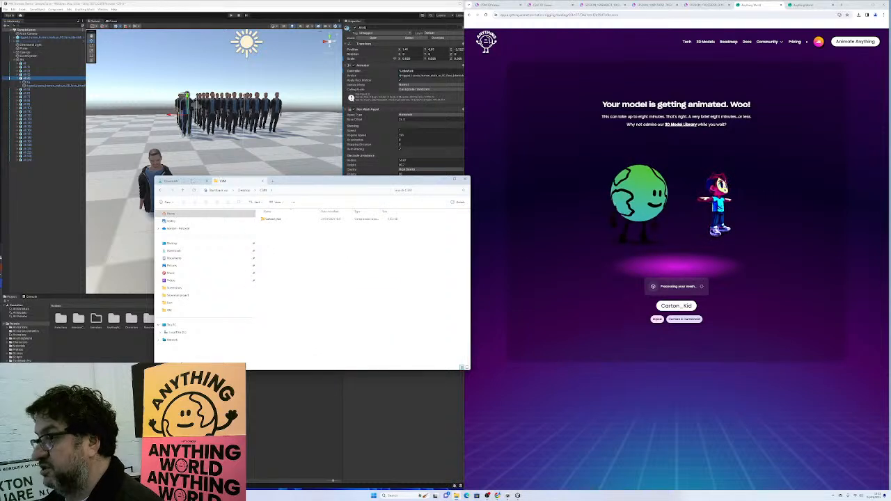
- Move the moustached man's session archive from Downloads to the CSM folder and rename it Quiff_Dude
left_click(174, 249)
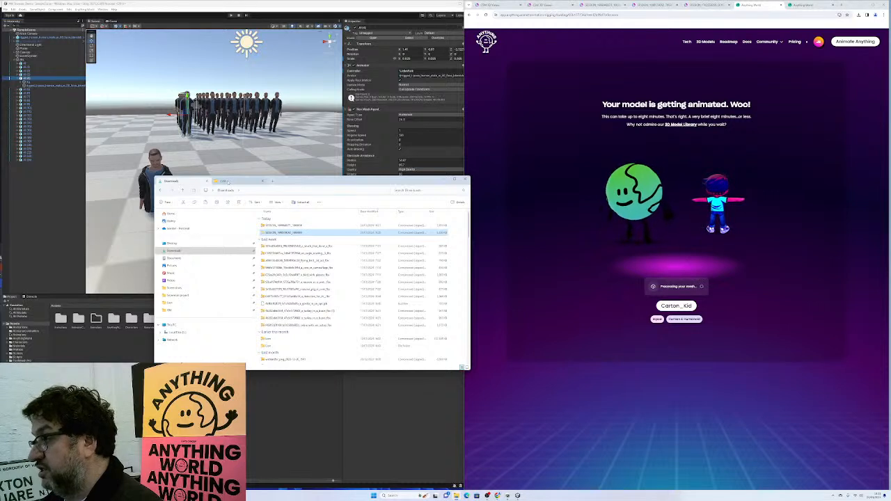
left_click(230, 180)
key("ctrl+v")
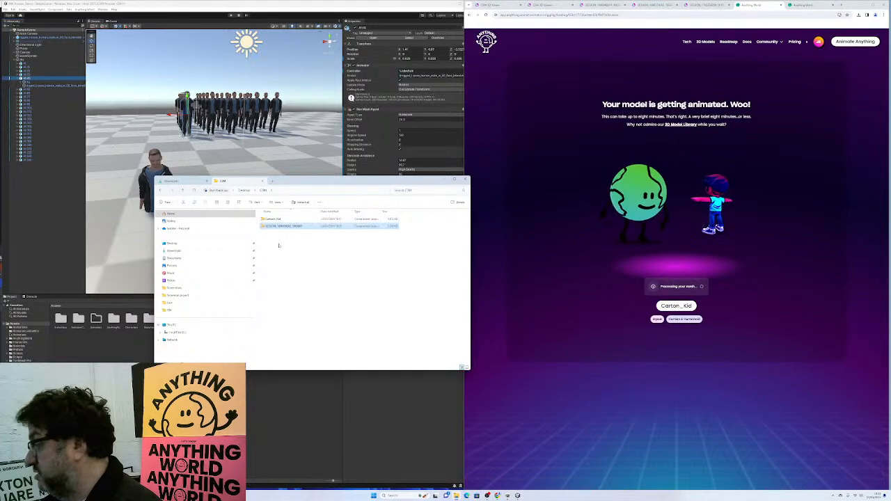
key("F2")
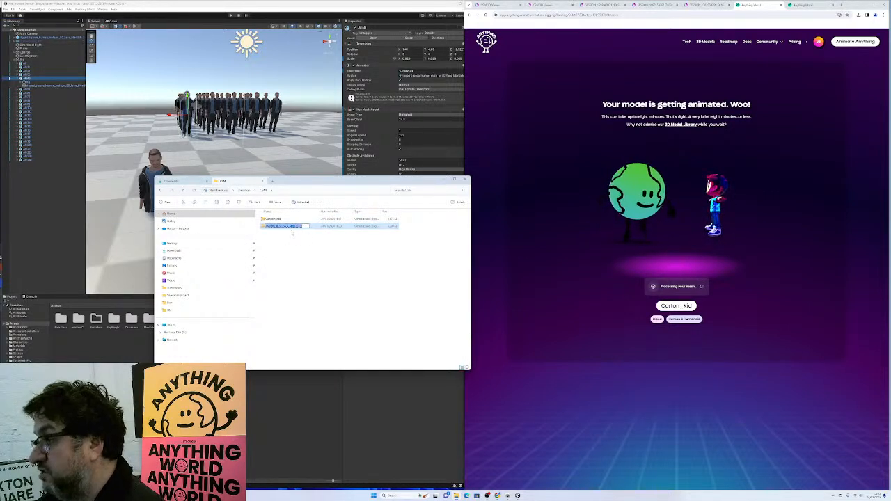
type("Car")
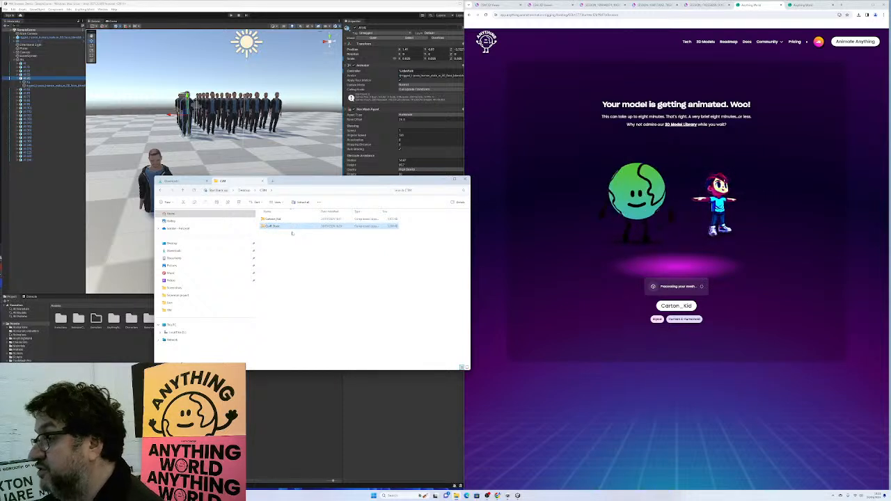
- Move the remaining session archive of today from Downloads to the CSM folder and rename it Rabbit
left_click(174, 251)
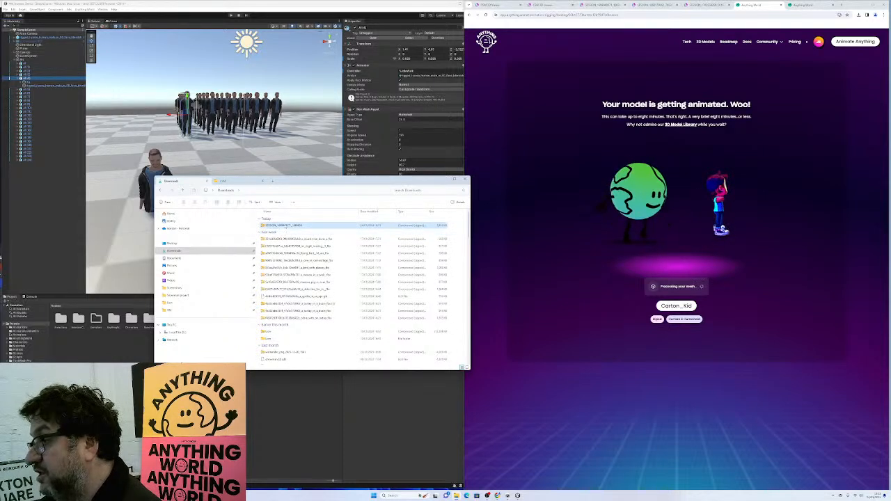
left_click(238, 181)
left_click(304, 264)
key("ctrl+v")
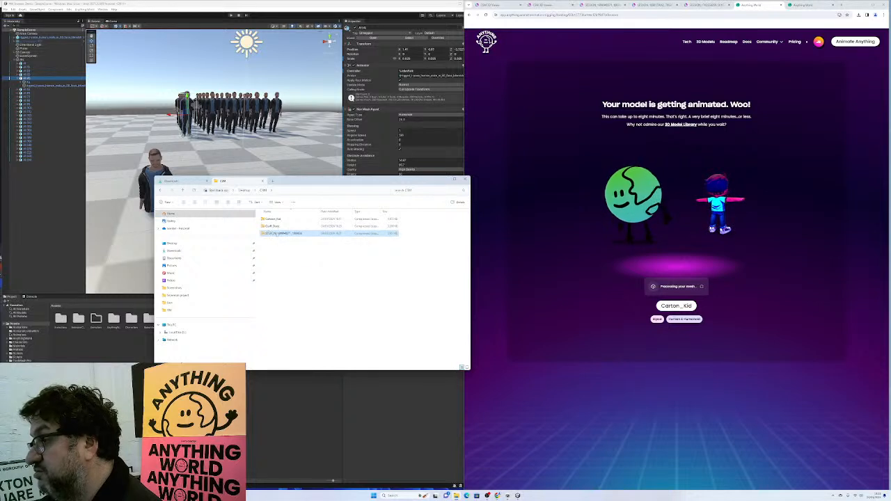
key("F2")
type("Car")
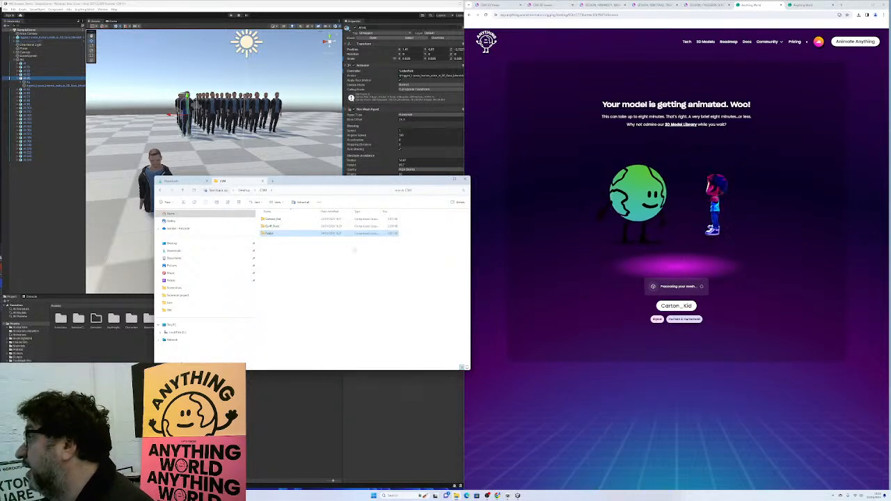
- Upload the Quiff_Dude archive to Animate Anything in the new browser tab, accepting the model processing constraints
left_click(803, 5)
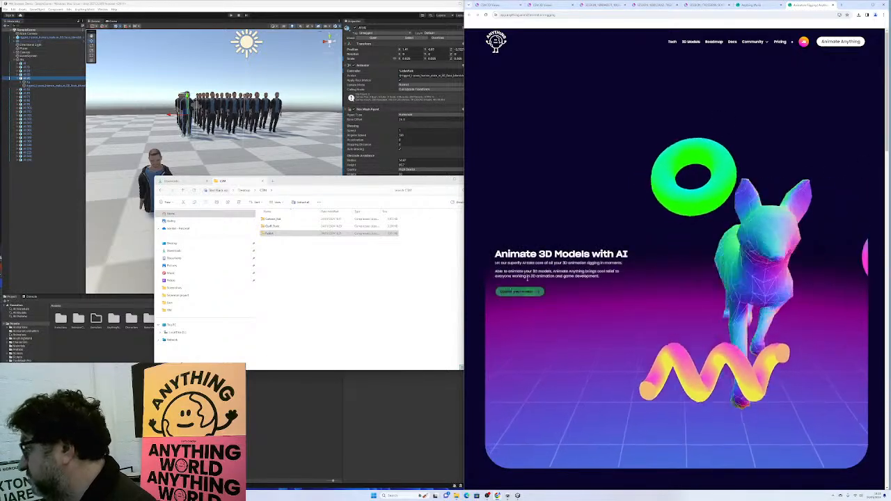
left_click(519, 292)
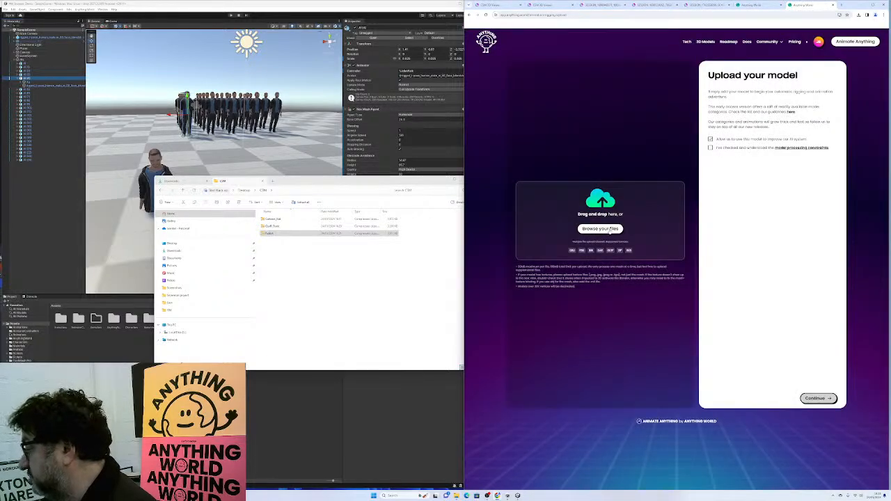
left_click(603, 230)
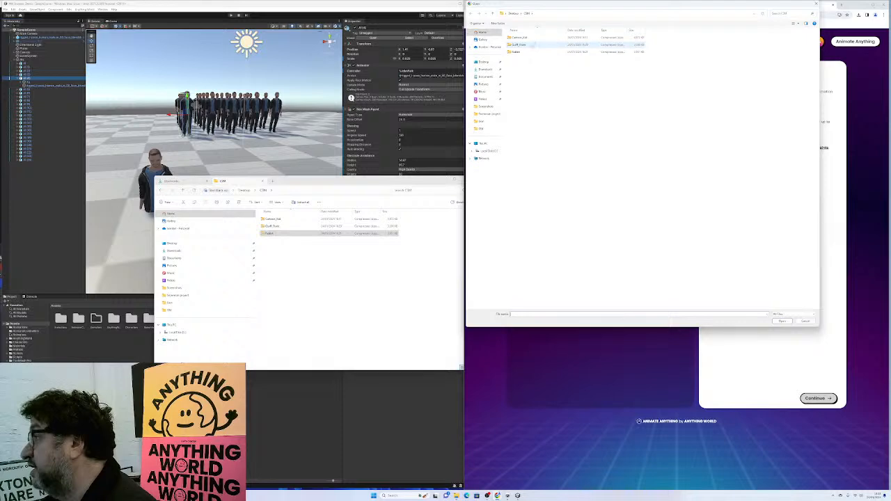
double_click(532, 46)
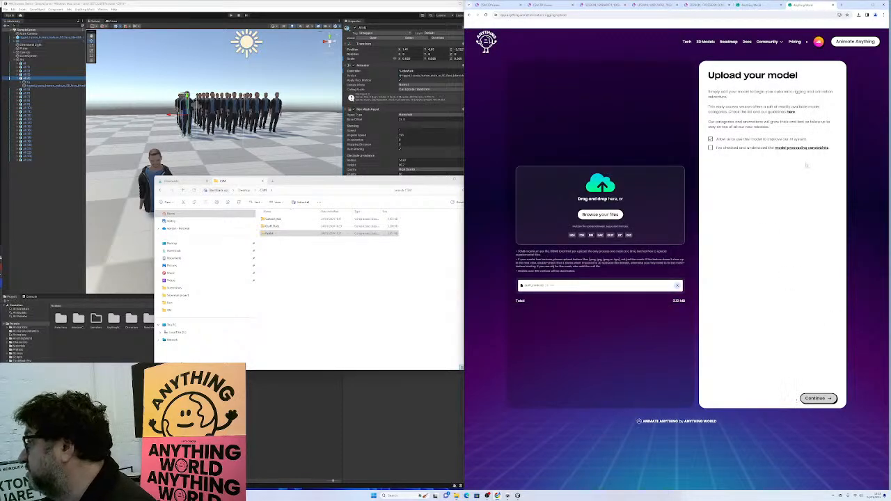
left_click(710, 148)
left_click(811, 397)
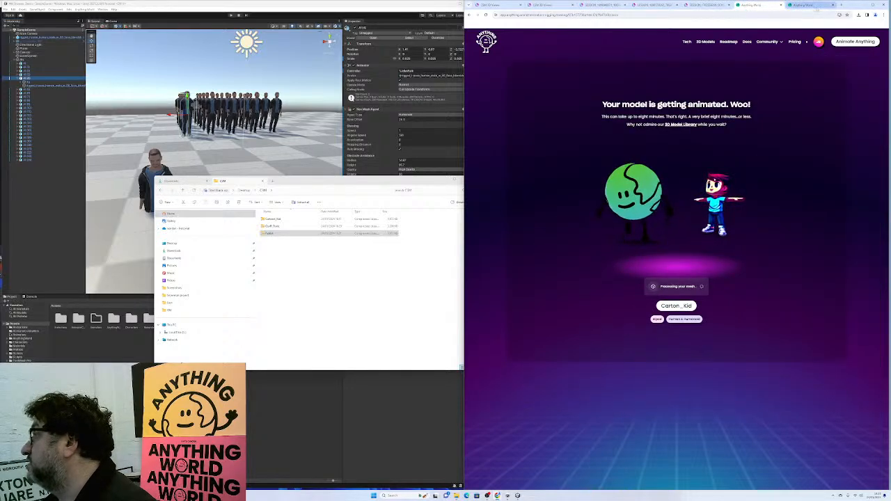
- Submit Quiff_Dude for rigging as a symmetrical human model in the Biped, Human & Humanoid category
left_click(804, 6)
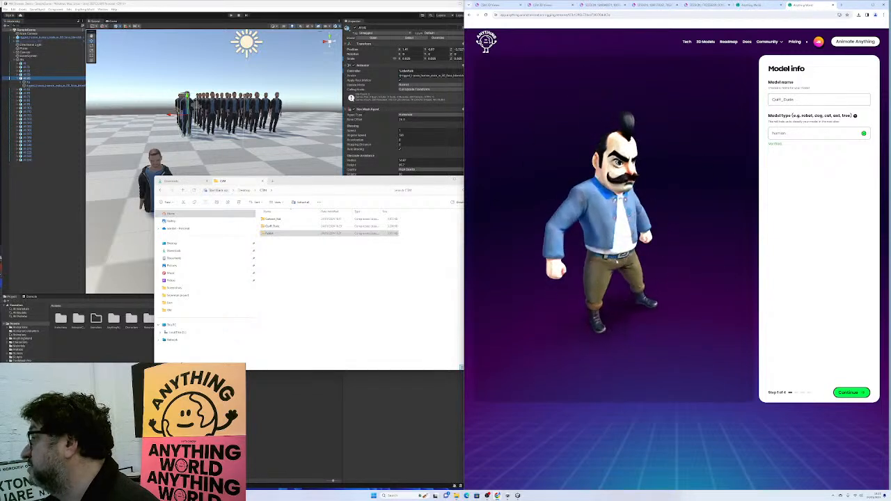
left_click(844, 394)
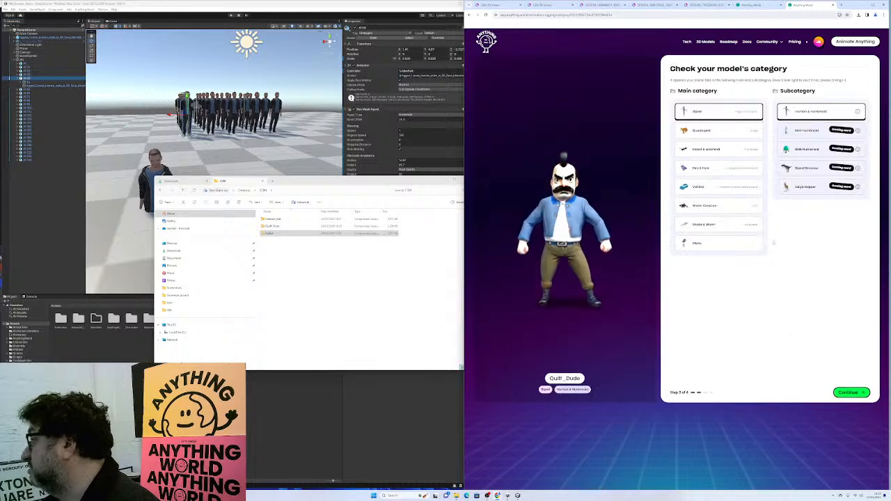
left_click(851, 392)
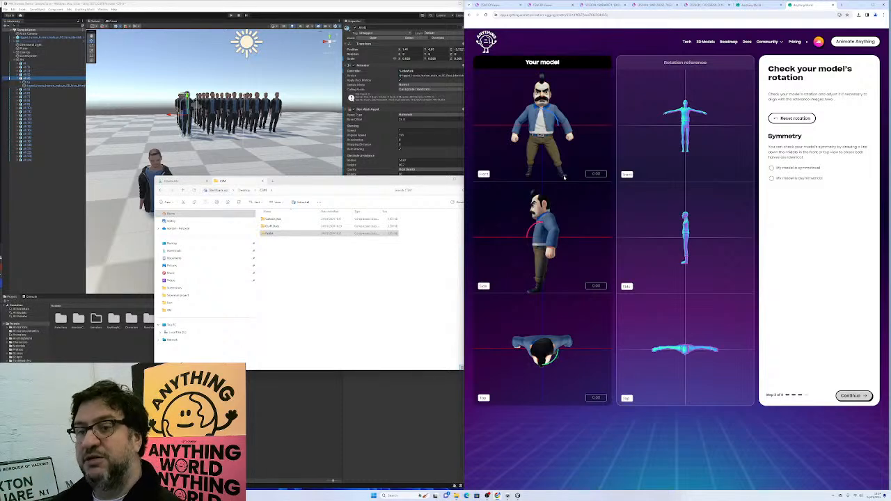
left_click(771, 168)
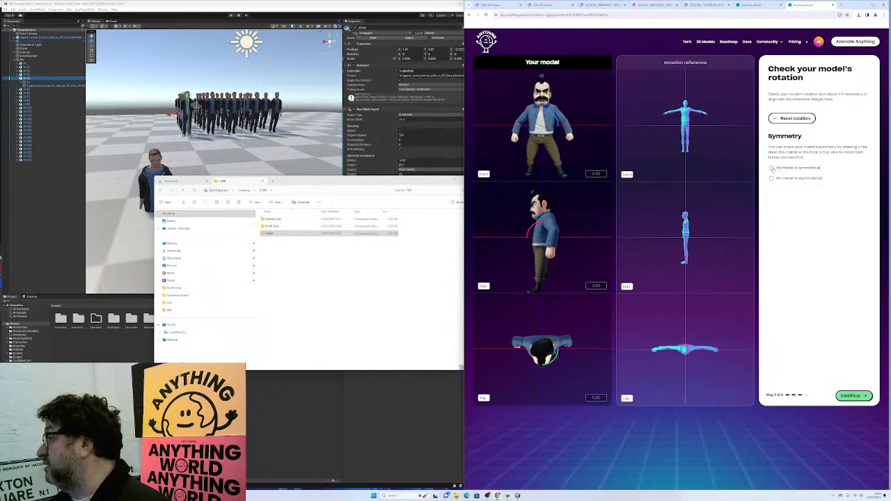
left_click(849, 396)
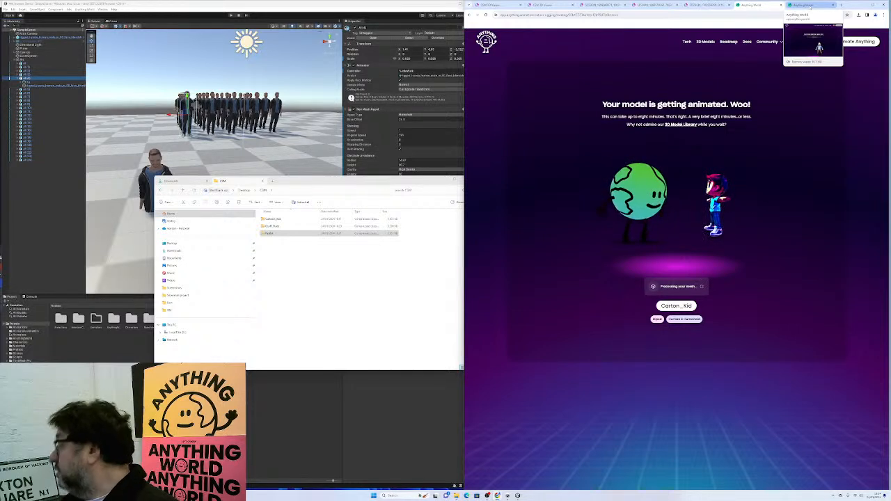
- Check the Carton_Kid animation page, the boy's CSM session and the Quiff_Dude rigging progress
left_click(743, 5)
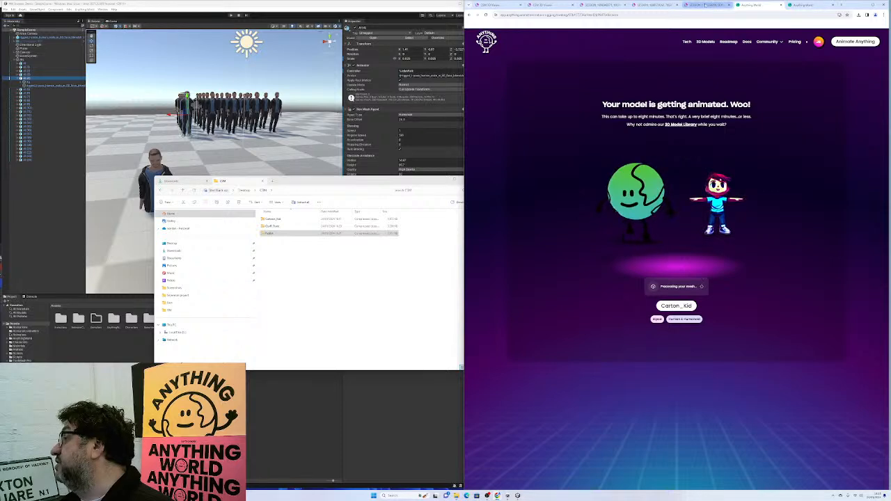
left_click(705, 5)
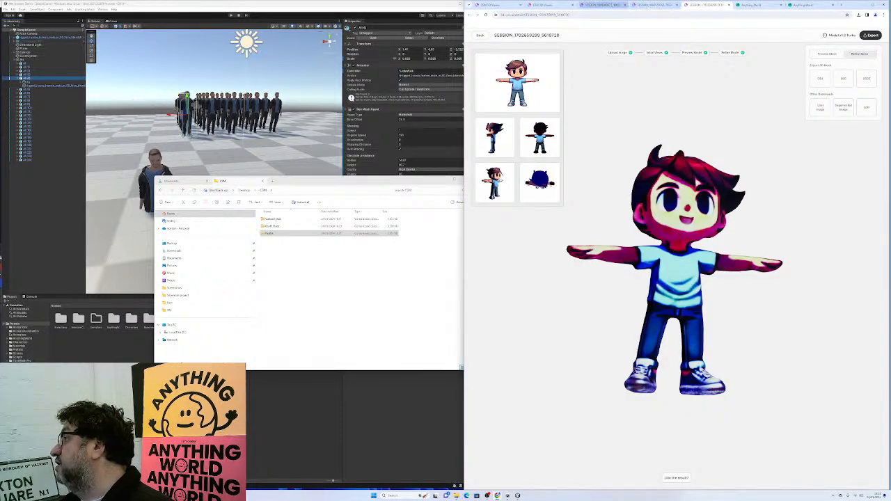
left_click(804, 5)
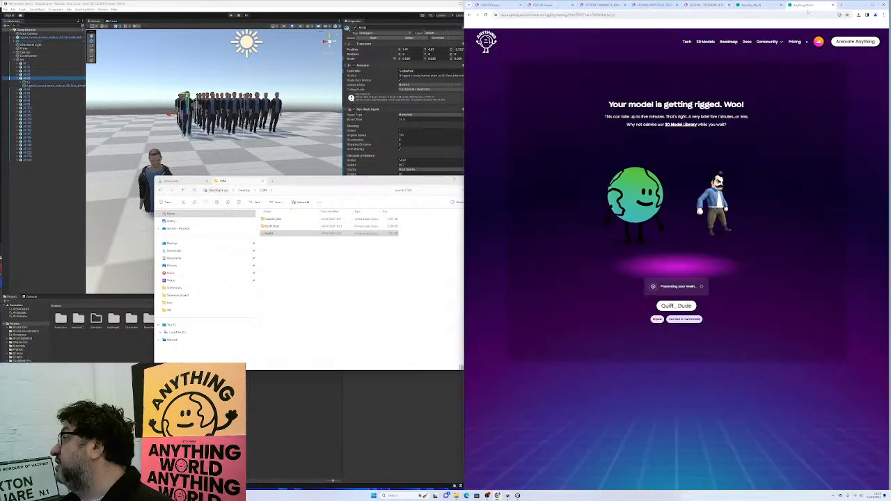
- Open another Animate Anything page in a new tab and upload the Rabbit archive, accepting the model processing constraints
right_click(857, 41)
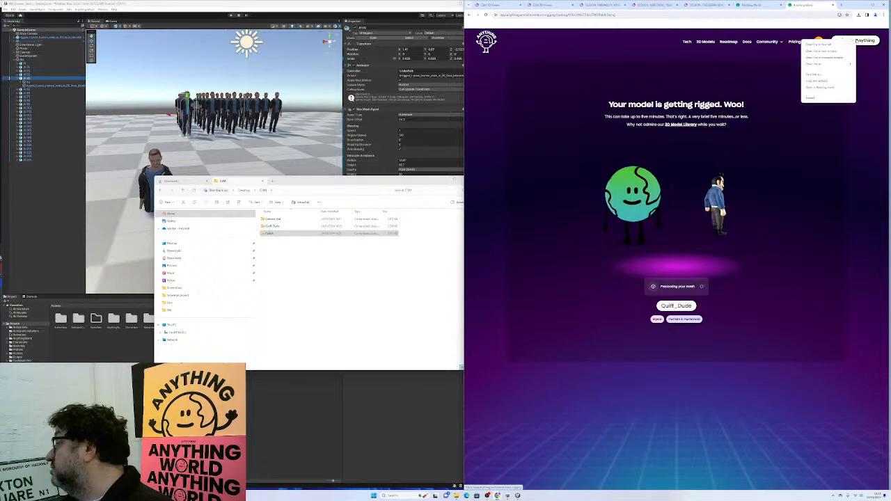
left_click(841, 45)
left_click(816, 4)
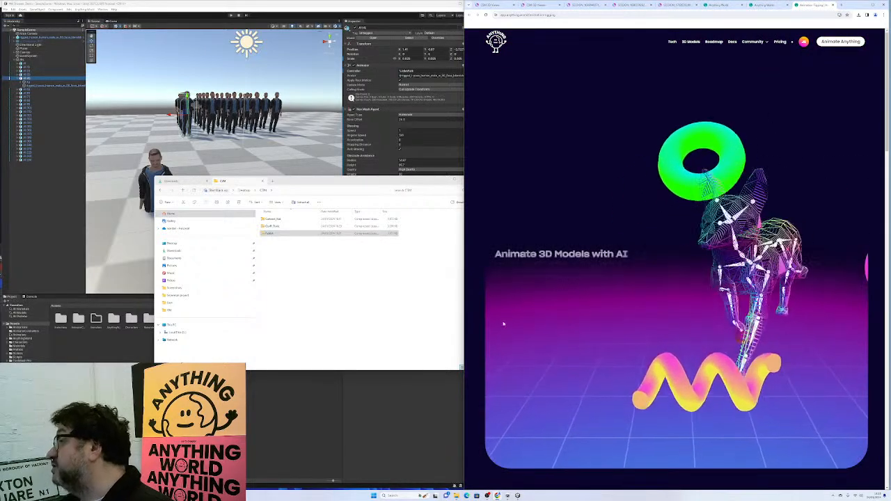
left_click(525, 295)
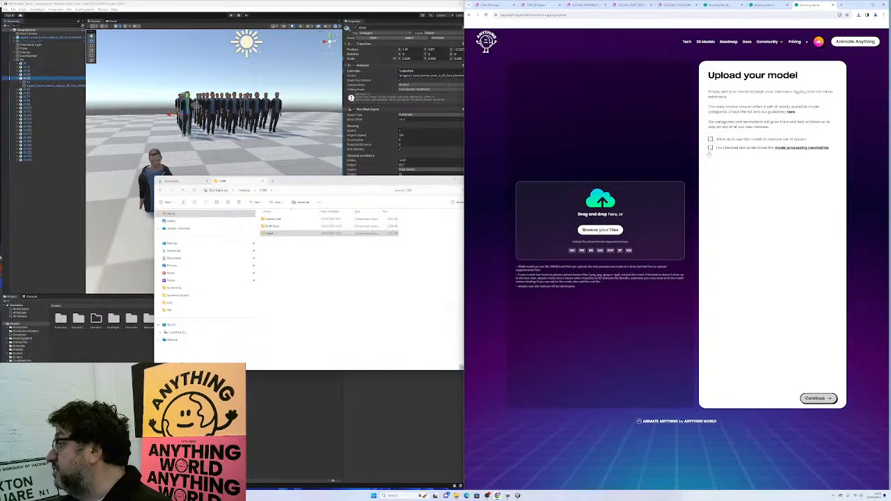
left_click(607, 231)
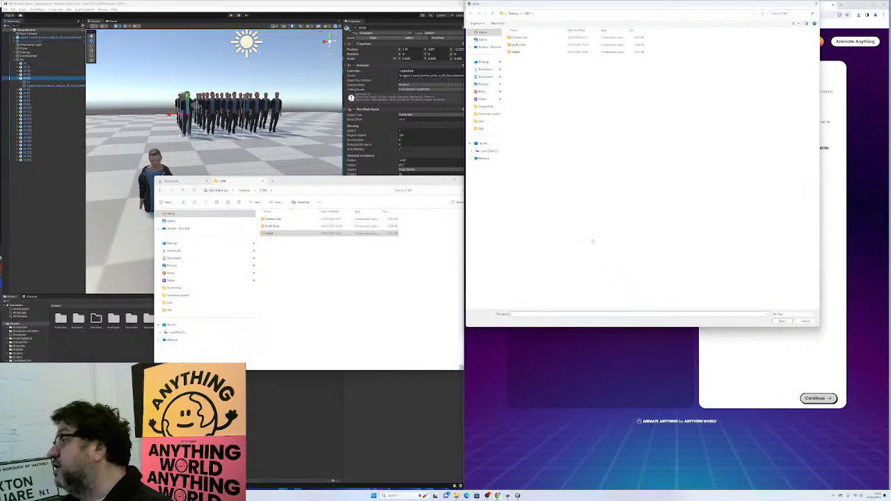
left_click(516, 52)
double_click(517, 52)
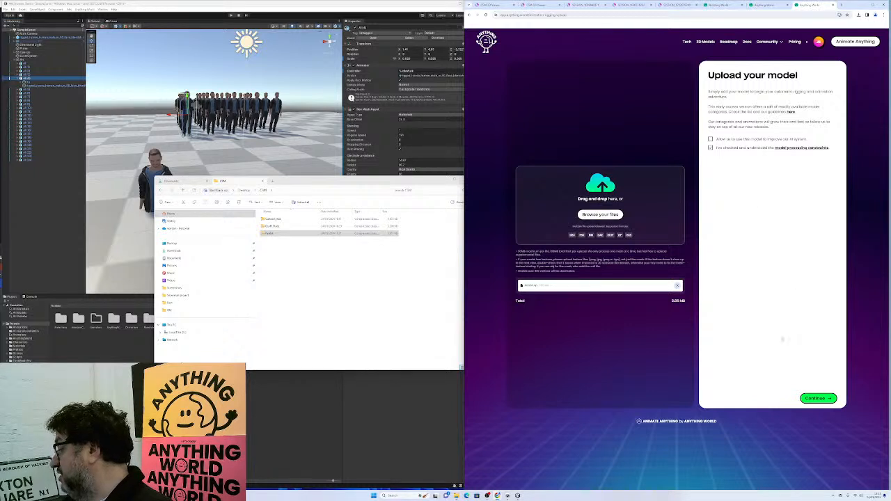
left_click(826, 399)
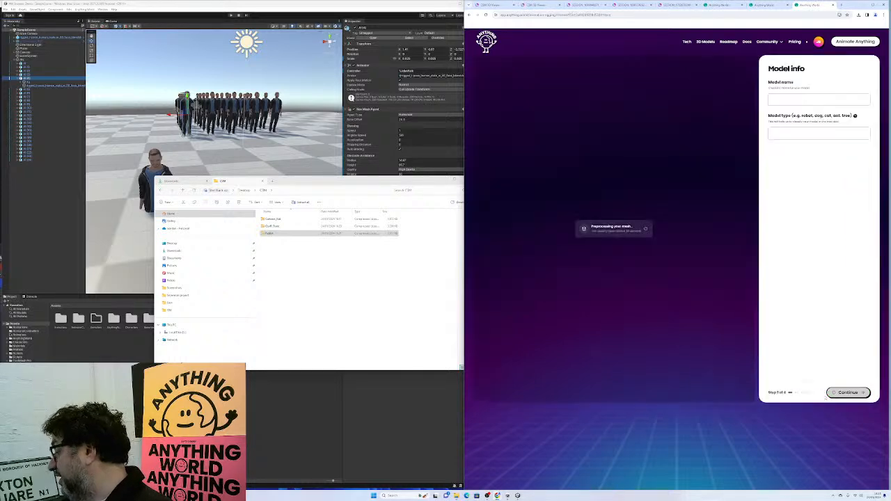
- Fill in the uploaded model's info with the name Rabbit and the model type rabbit
left_click(779, 104)
type("RAB")
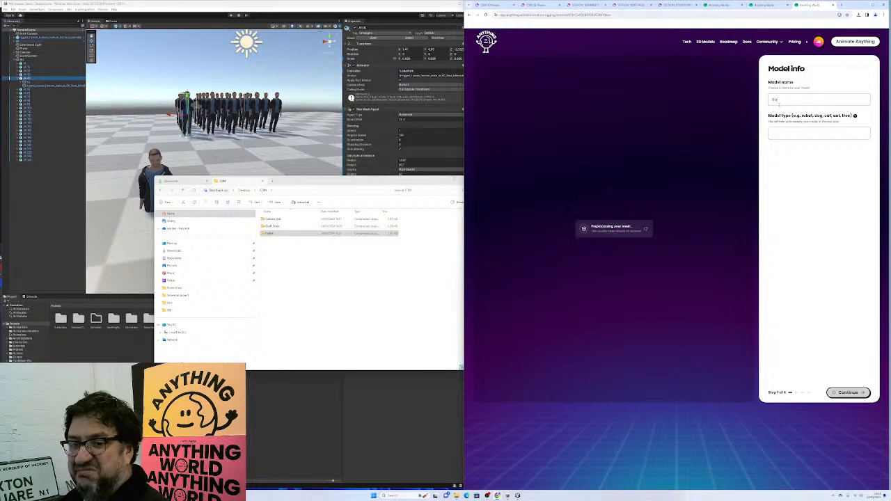
type("bit")
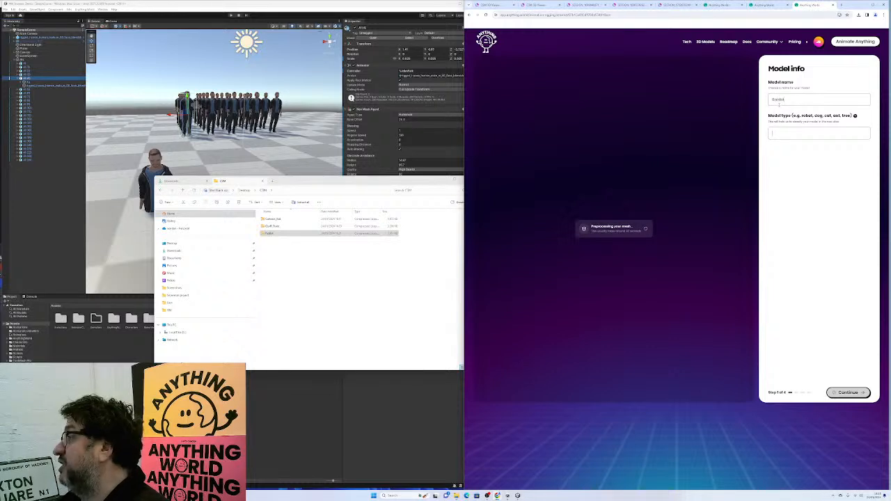
type("rabbit")
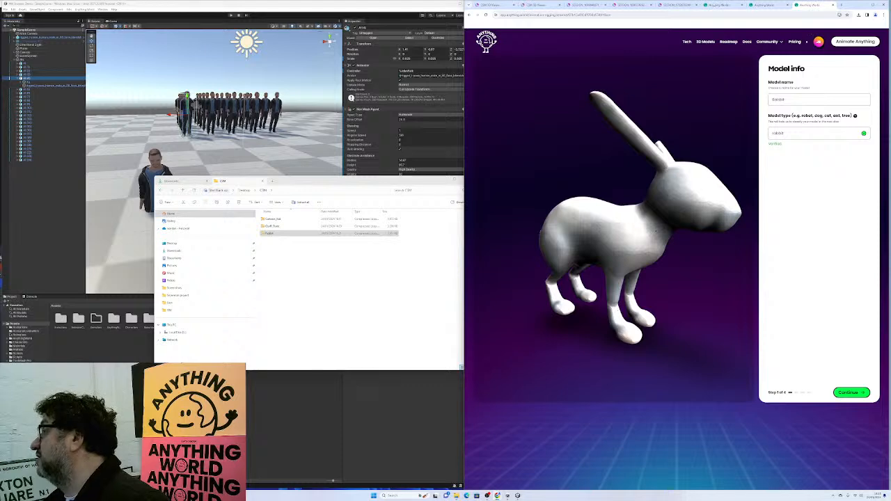
- Check the Carton_Kid animation page, then adjust the mirrored knee and hip joints in Quiff_Dude's rig
left_click(717, 6)
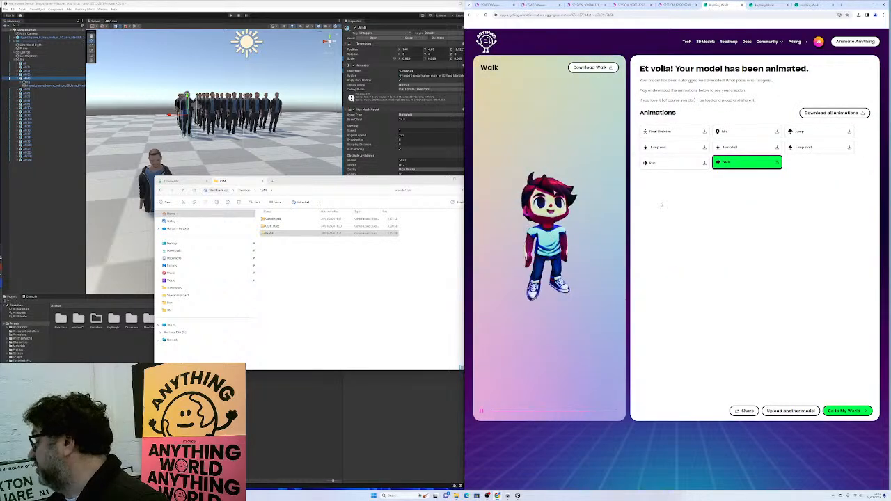
left_click(766, 5)
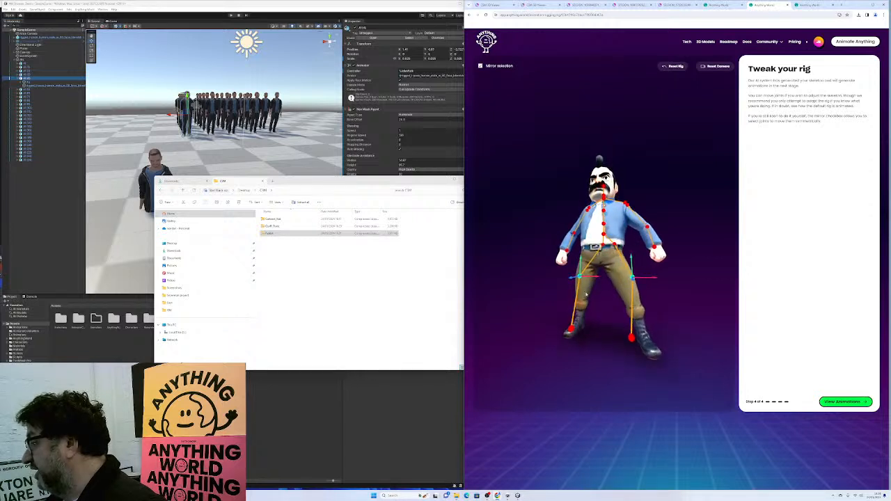
left_click_drag(603, 298, 628, 309)
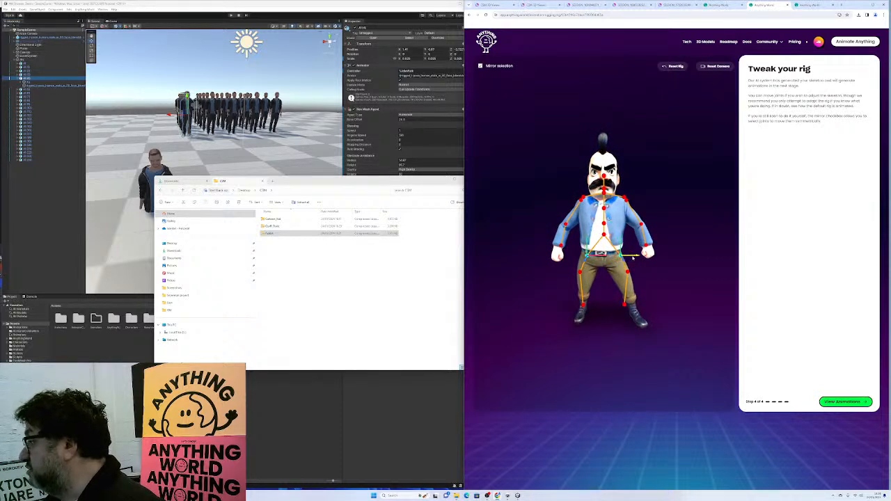
left_click_drag(633, 259, 610, 254)
- Reposition the pelvis, spine and neck-base joints of Quiff_Dude's rig to follow the centre of the torso
left_click(604, 235)
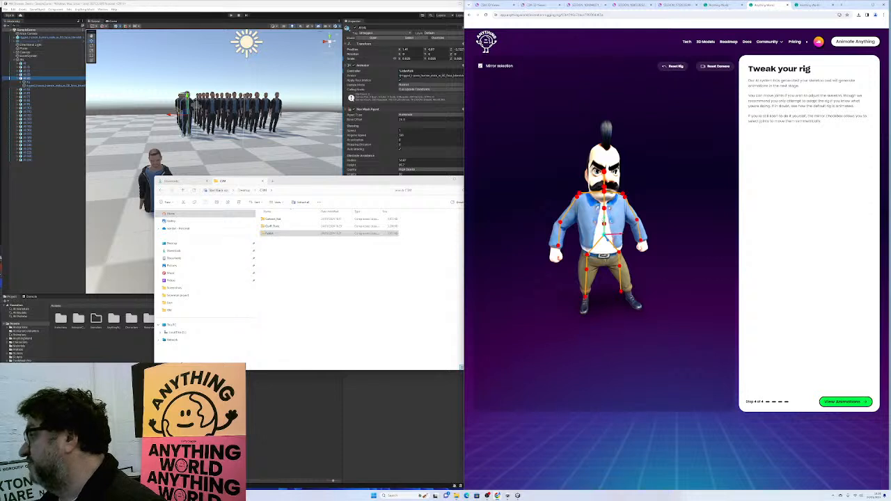
left_click_drag(628, 237, 673, 239)
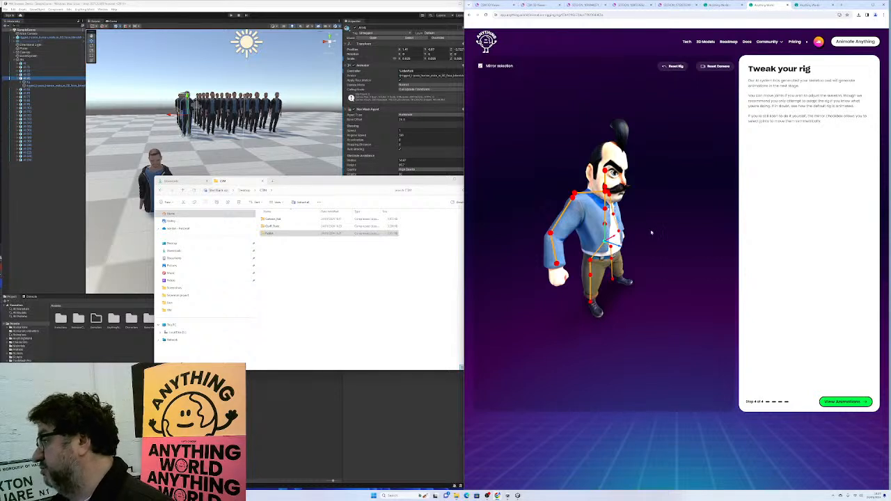
left_click_drag(658, 256, 602, 238)
left_click(604, 223)
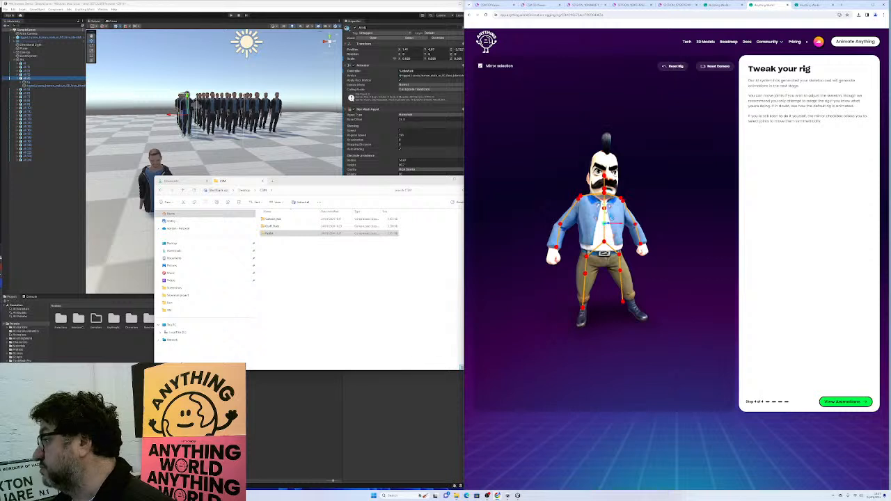
left_click(605, 198)
left_click_drag(605, 198, 664, 222)
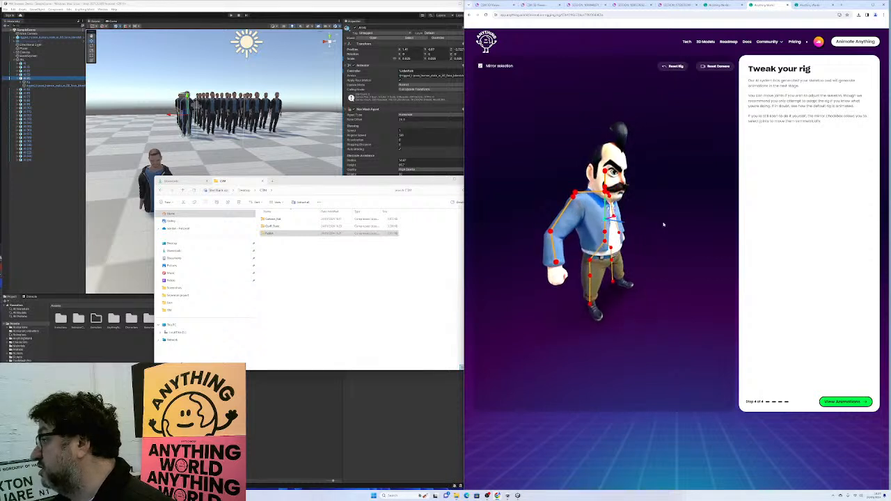
left_click(605, 193)
left_click_drag(605, 187, 577, 227)
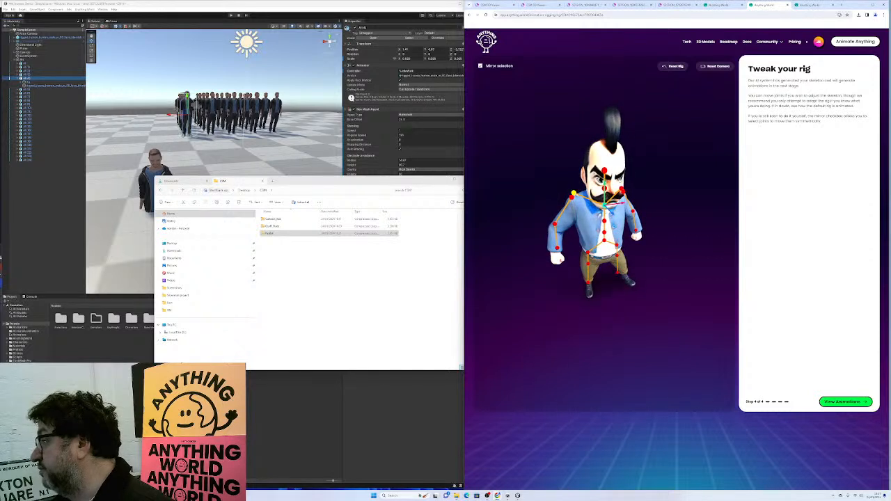
- Reposition the mirrored collarbone, shoulder and elbow joints to fit Quiff_Dude's arms, checking them from several angles
left_click(574, 193)
left_click_drag(572, 170, 601, 208)
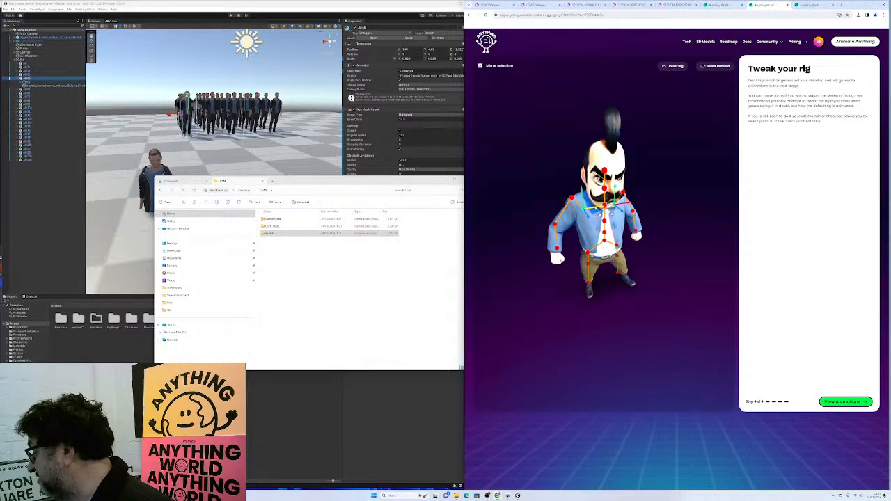
left_click(572, 197)
left_click_drag(570, 181, 668, 203)
left_click_drag(630, 261, 669, 248)
left_click(555, 247)
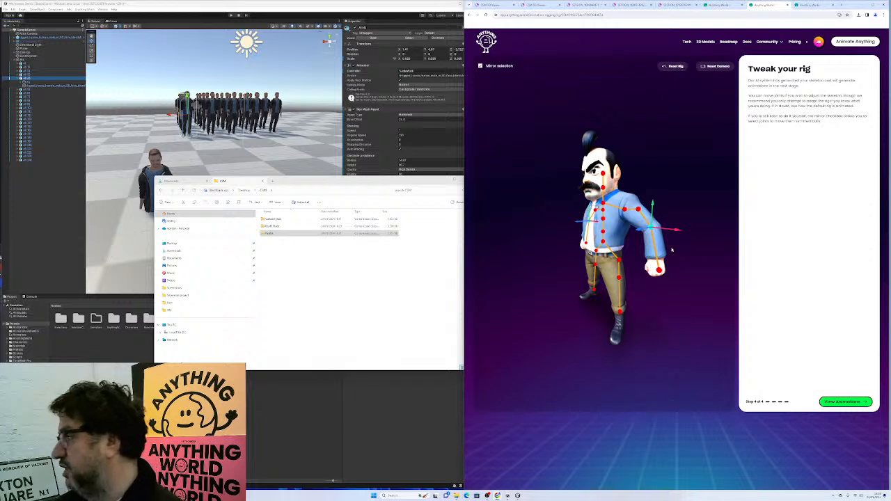
left_click_drag(636, 237, 701, 250)
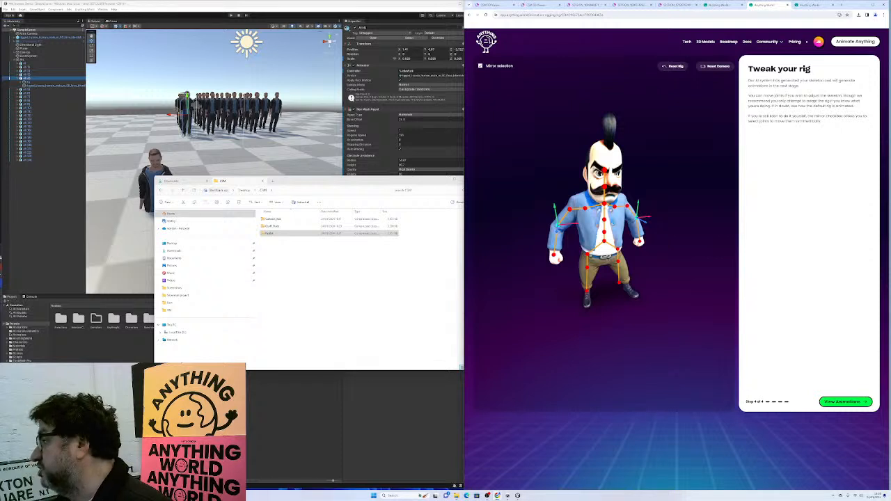
- Fine-tune the mirrored collarbone joints and submit Quiff_Dude's rig for animation
left_click(616, 190)
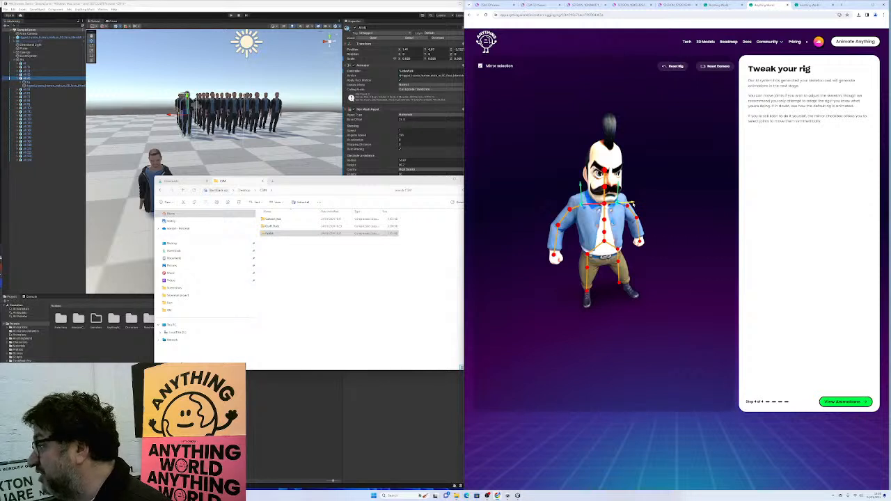
left_click_drag(599, 240, 562, 206)
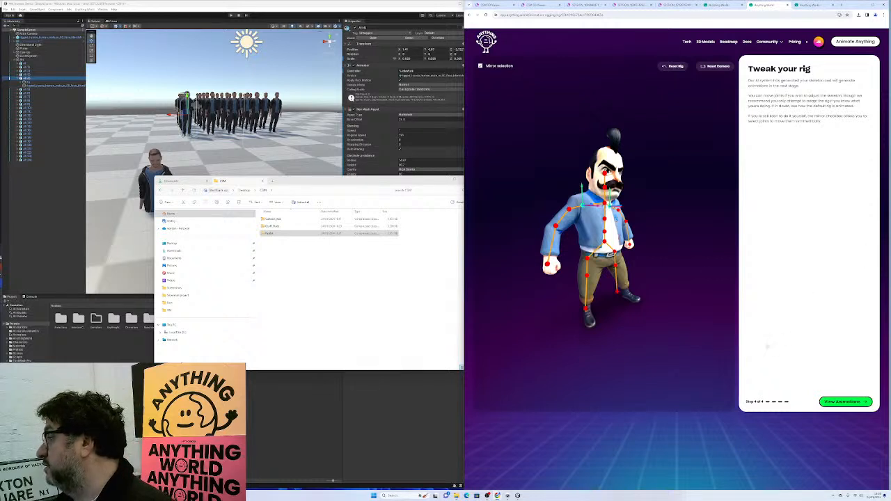
left_click_drag(664, 339, 686, 325)
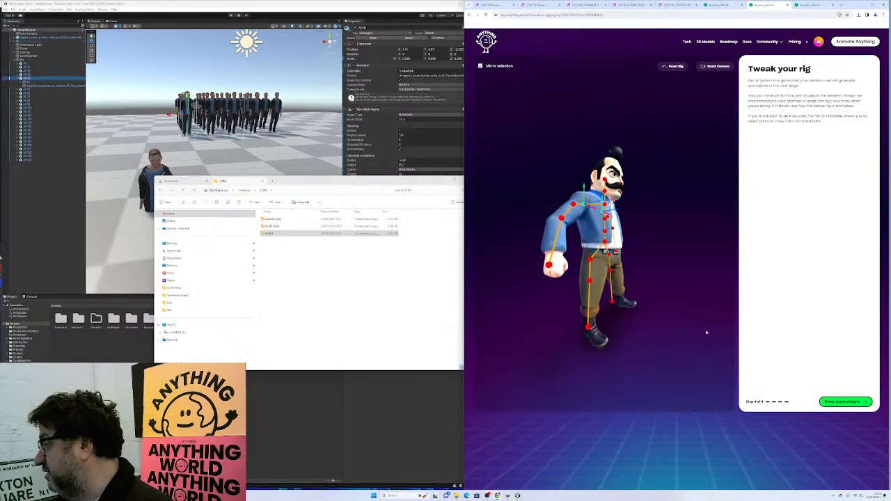
left_click(832, 400)
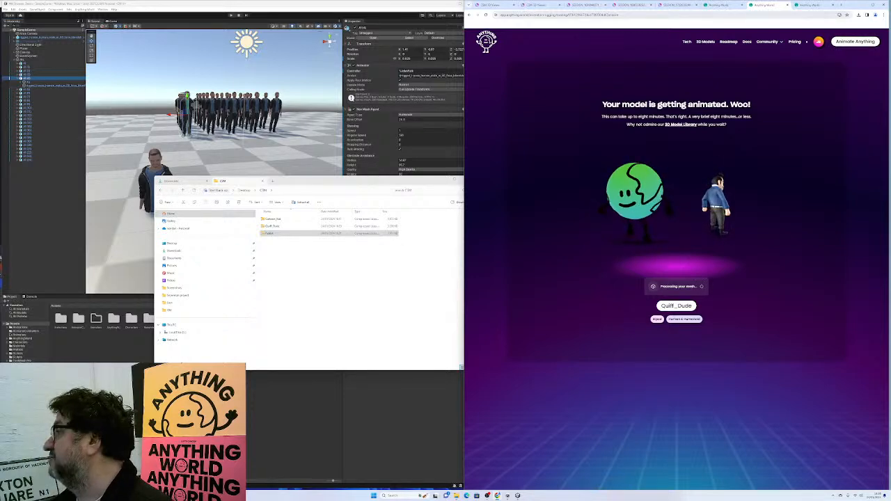
- Check the Carton_Kid and Quiff_Dude pages, then return to Rabbit and accept its model info
left_click(809, 6)
left_click(720, 5)
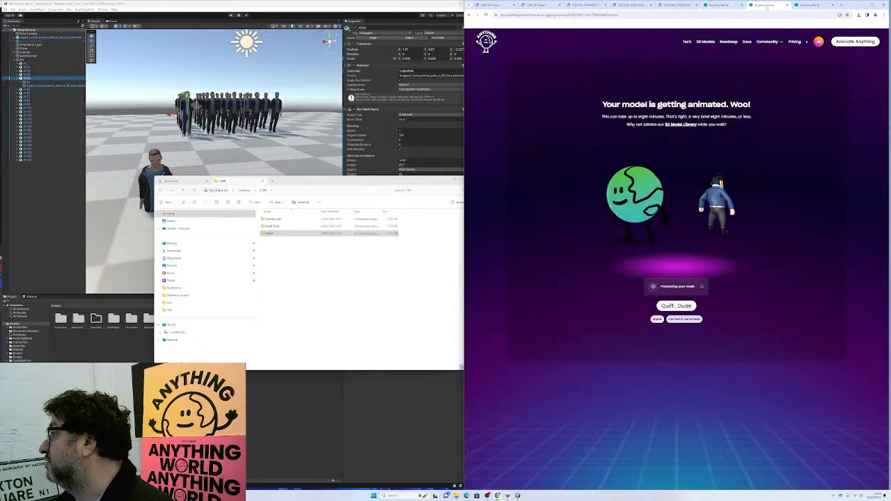
left_click(764, 4)
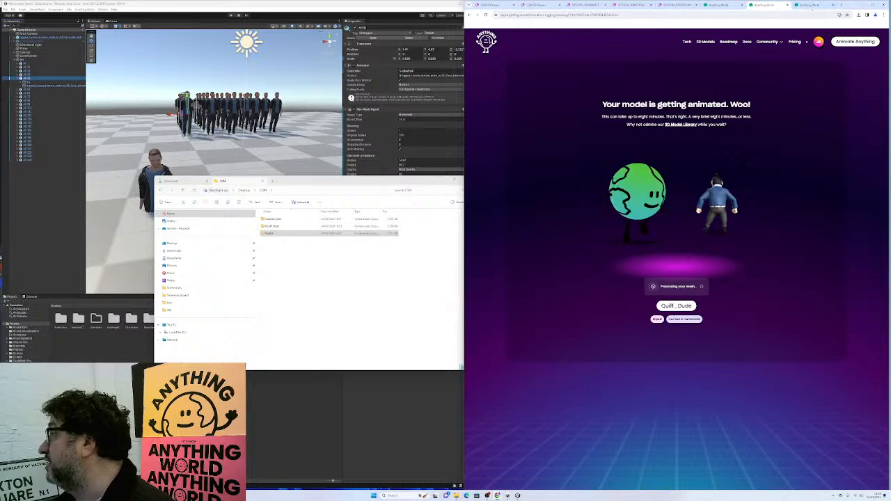
left_click(810, 5)
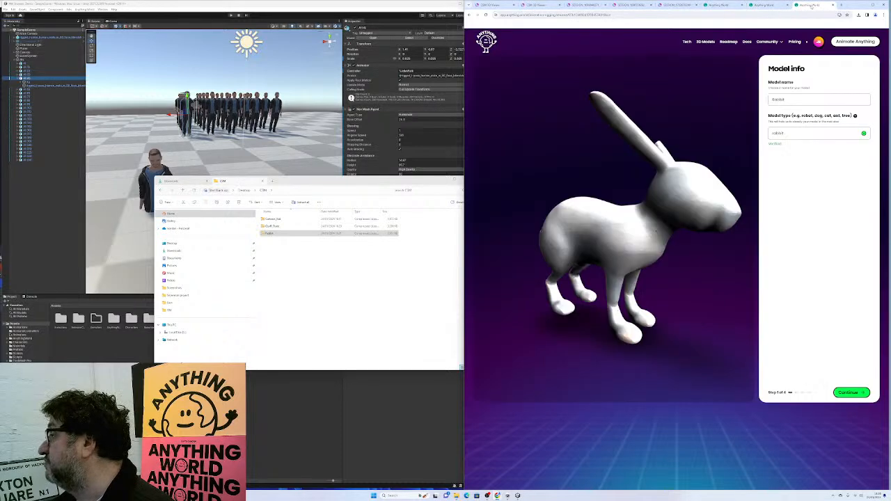
left_click(850, 392)
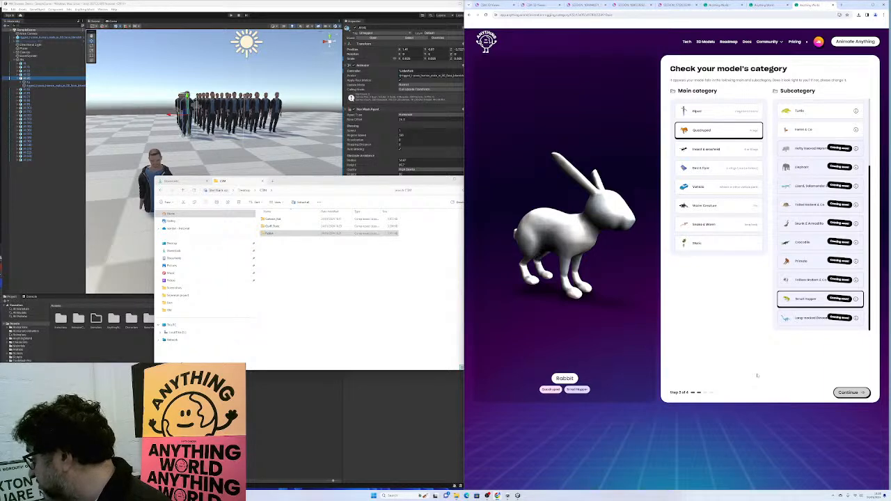
- Look through the main categories from Biped to Snake & Worm for an available subcategory that suits the rabbit
scroll(862, 187, "up", 3)
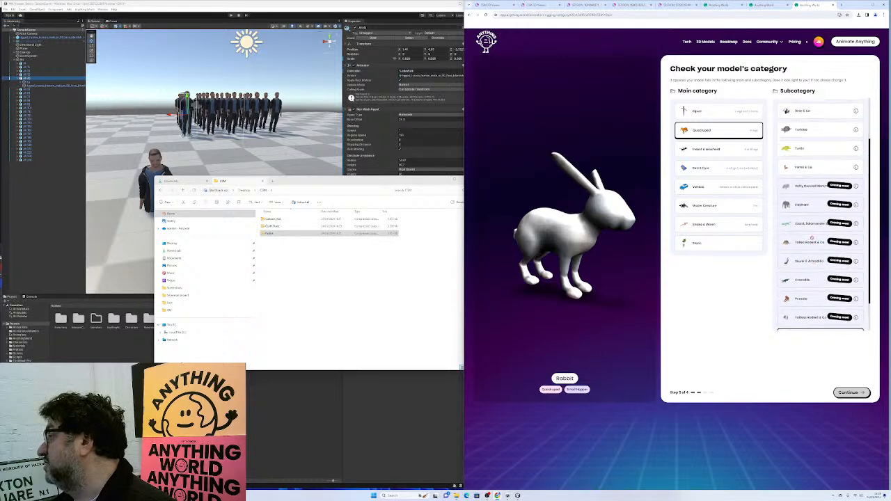
left_click(719, 112)
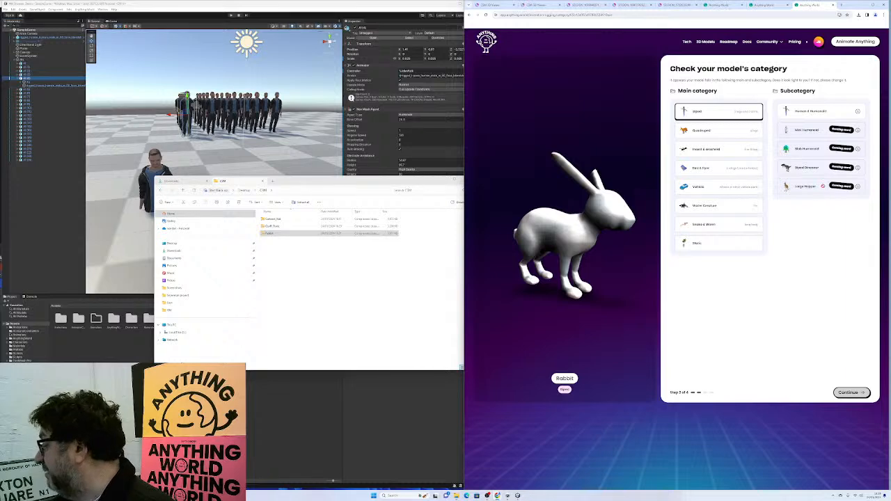
left_click(717, 130)
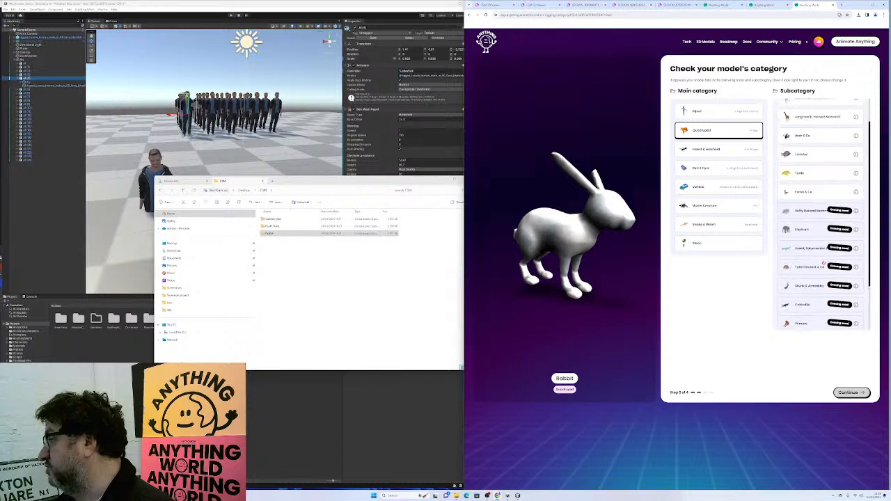
left_click(727, 150)
left_click(718, 169)
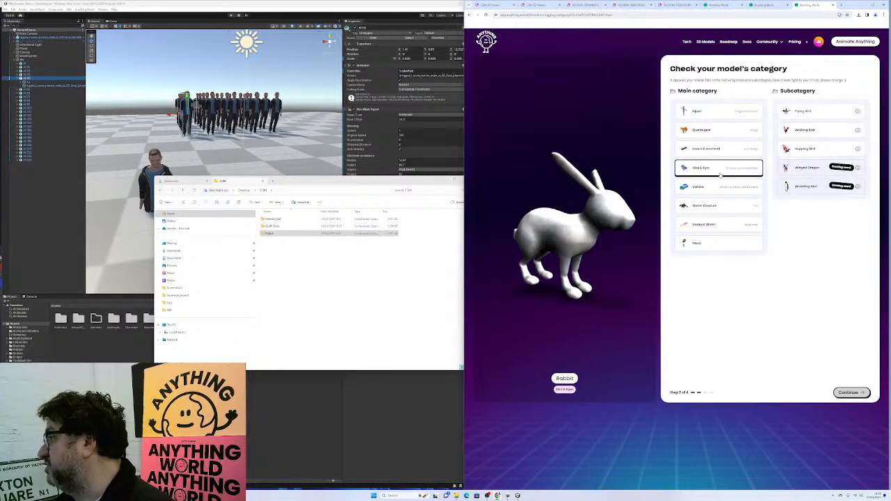
left_click(743, 188)
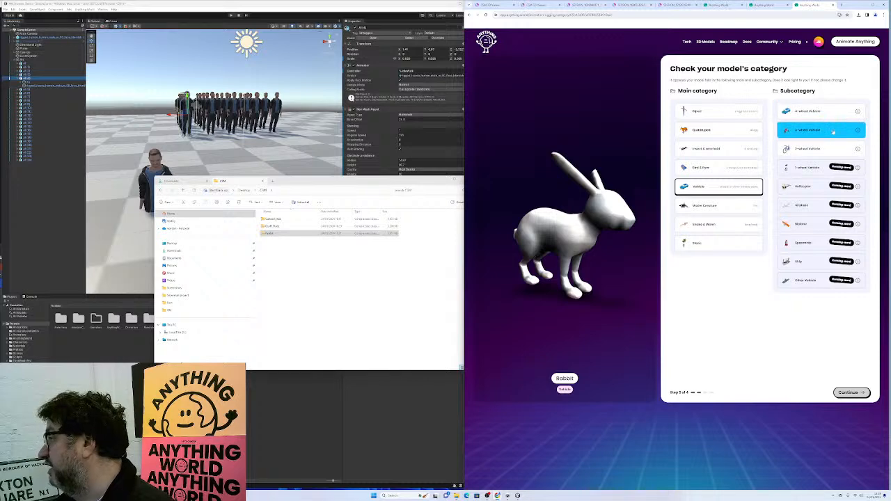
left_click(738, 210)
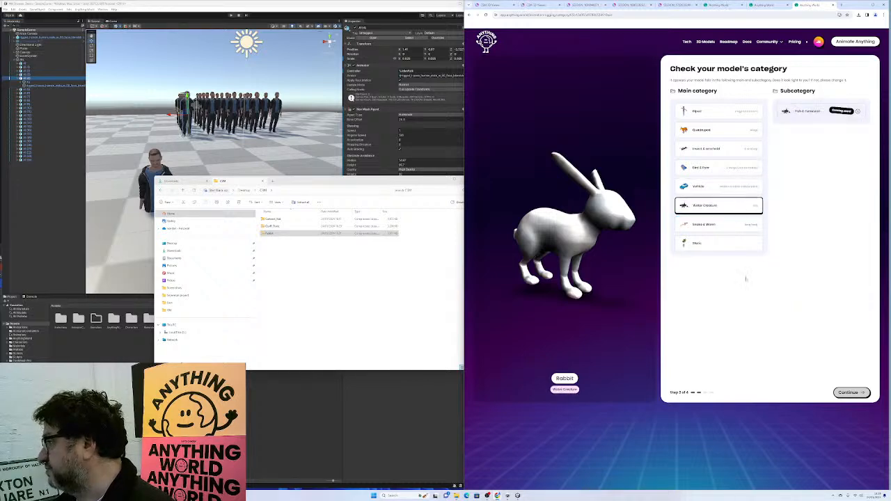
left_click(720, 224)
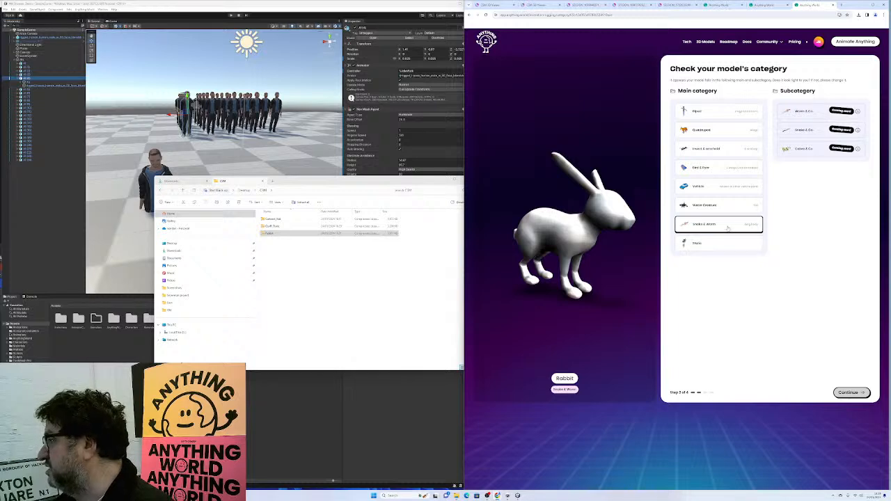
- Assign Rabbit to the Quadruped main category with the Ferret & Co subcategory and continue to the rotation check
left_click(727, 131)
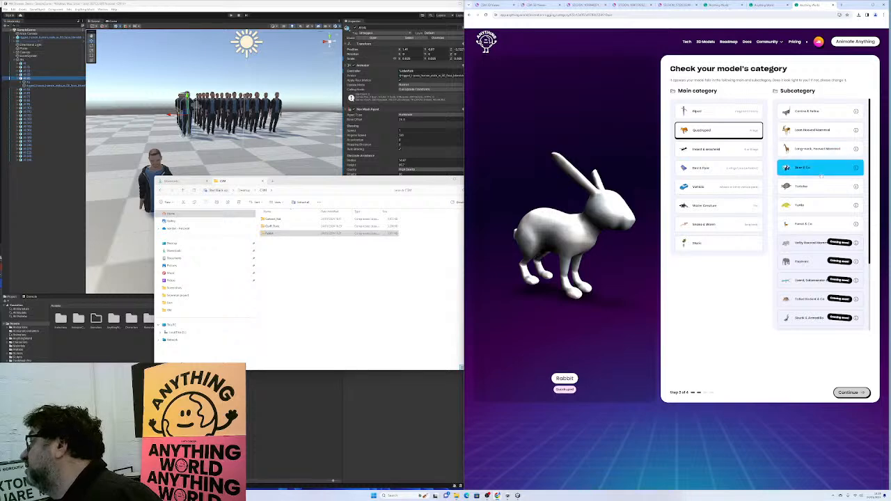
left_click(823, 225)
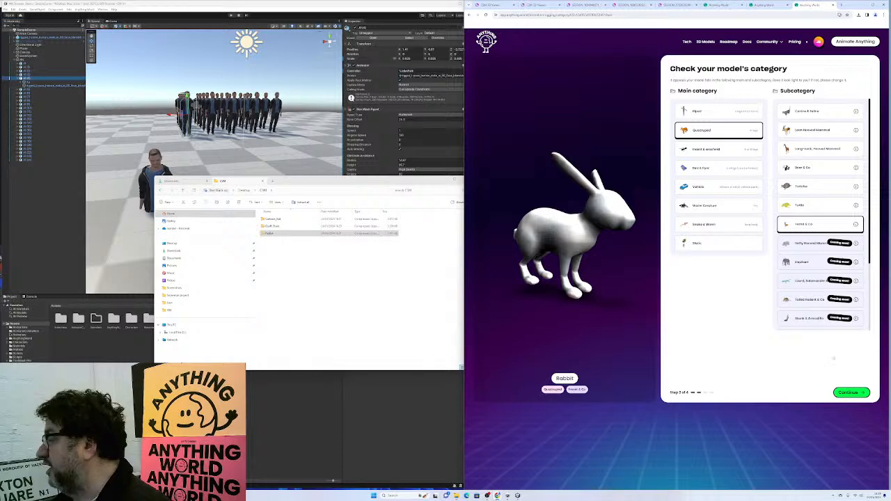
left_click(851, 393)
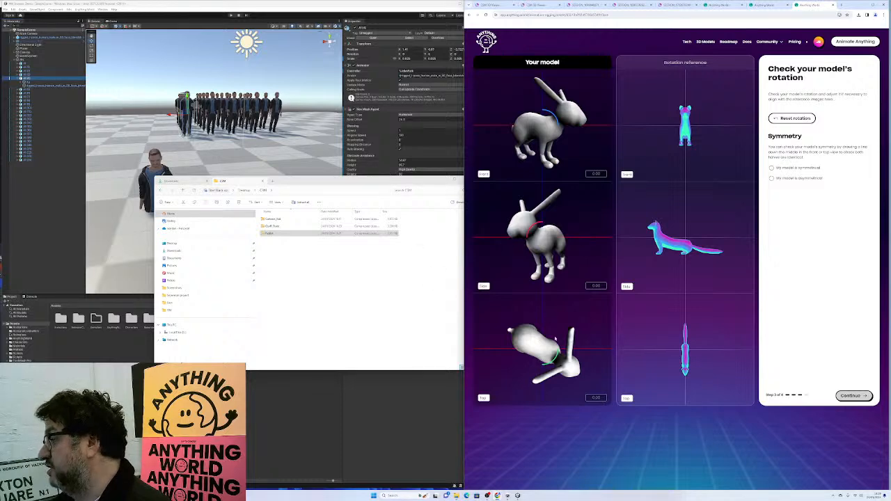
- Rotate the rabbit in the top view to align with the reference, mark it as symmetrical and submit it for rigging
left_click_drag(554, 359, 543, 384)
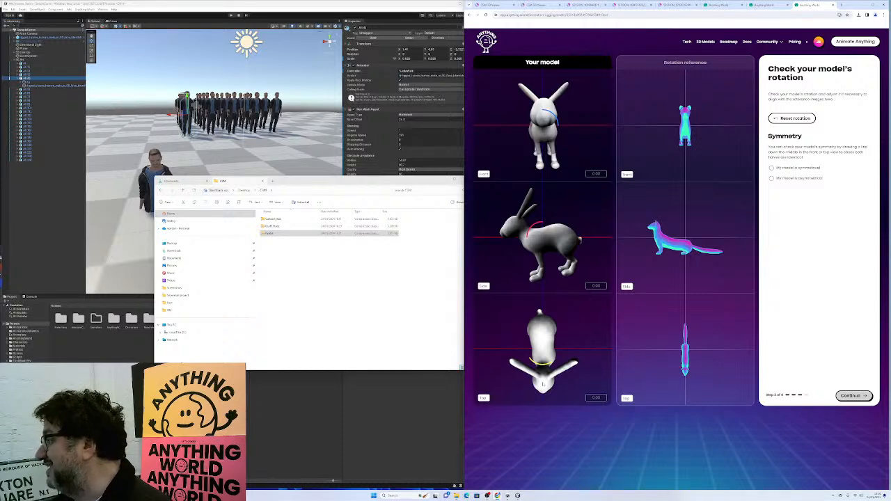
left_click_drag(543, 383, 543, 384)
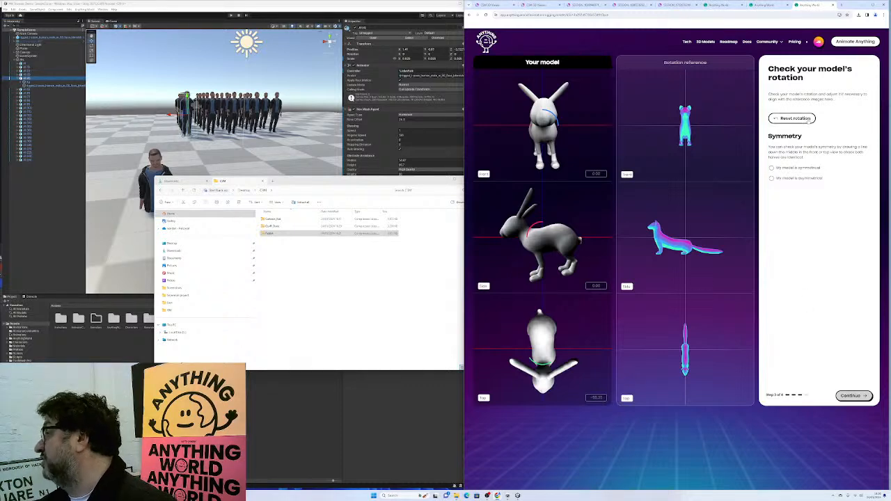
left_click(771, 167)
left_click(855, 395)
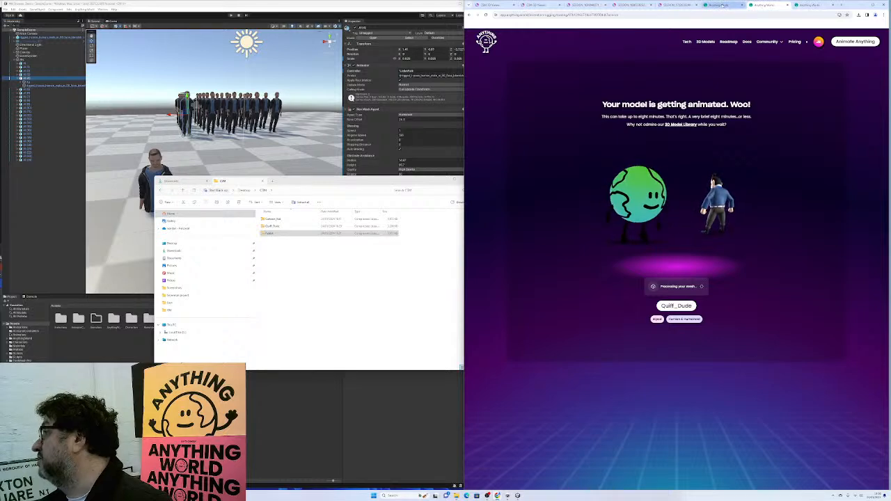
- Open the animated Carton Kid result and preview its Idle, Walk and Run animations
left_click(725, 5)
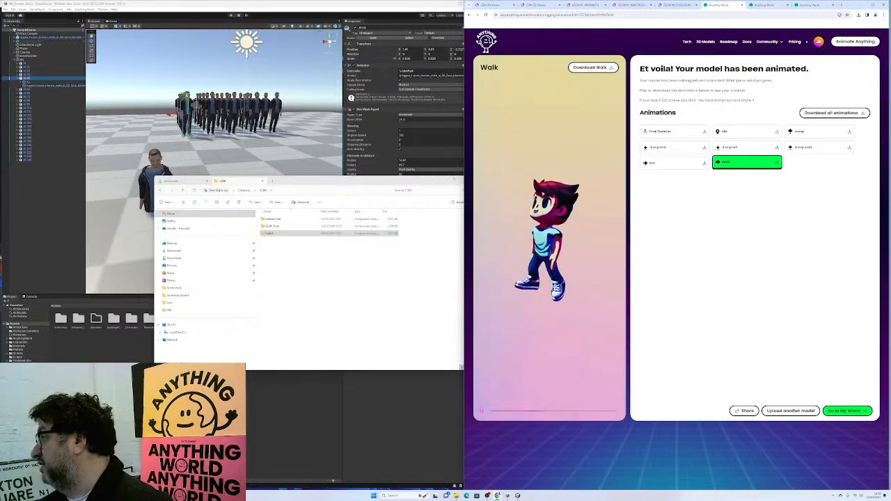
left_click(746, 131)
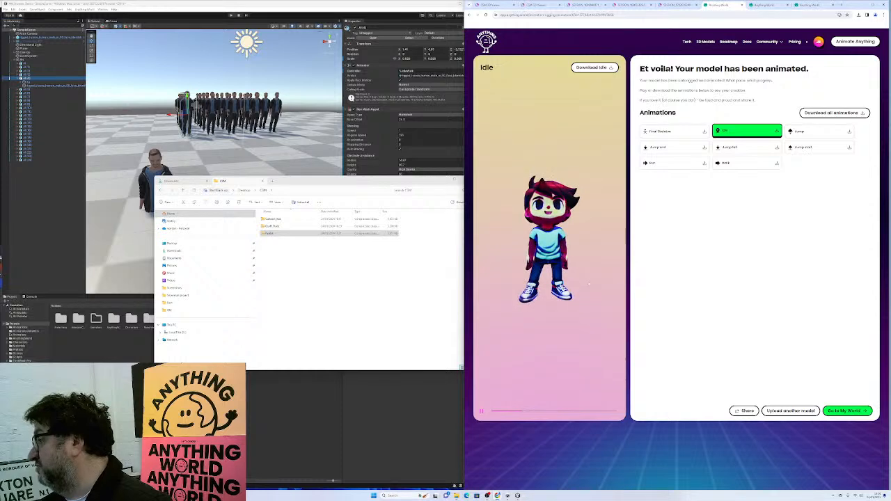
left_click(747, 162)
left_click(659, 164)
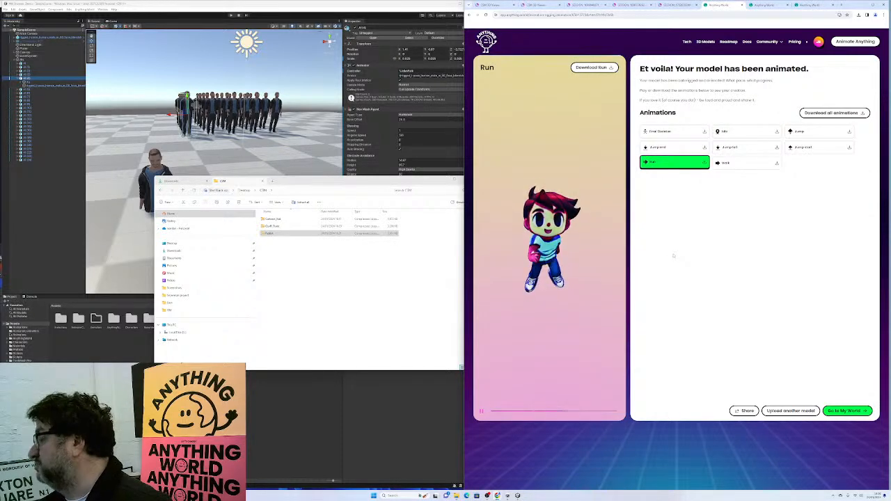
- Download the Idle and Walk animations of Carton Kid as FBX from the full animation download list
left_click(834, 113)
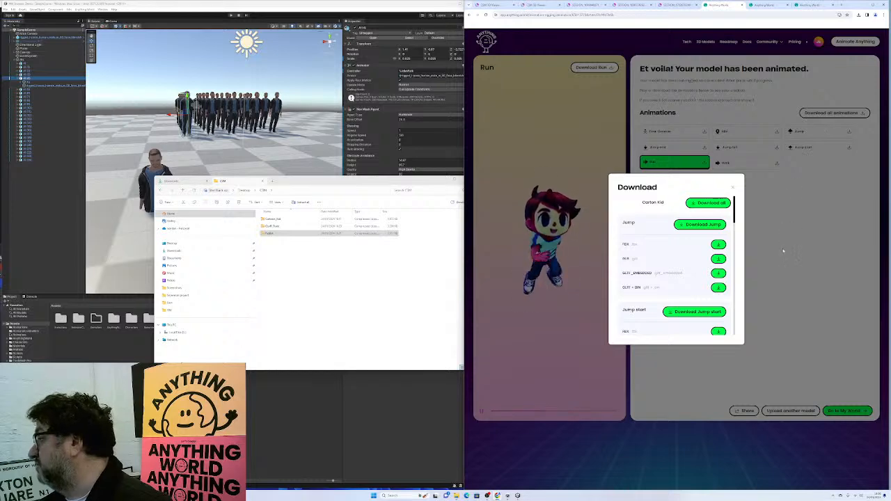
scroll(669, 281, "down", 5)
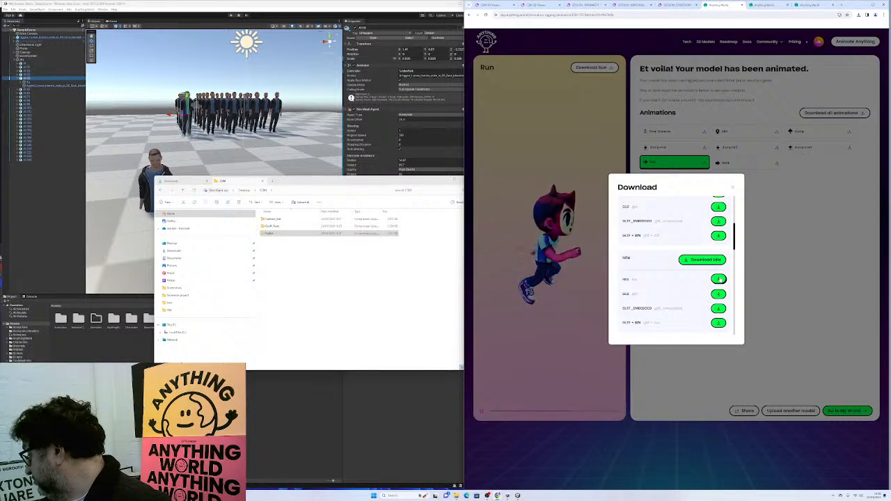
left_click(719, 278)
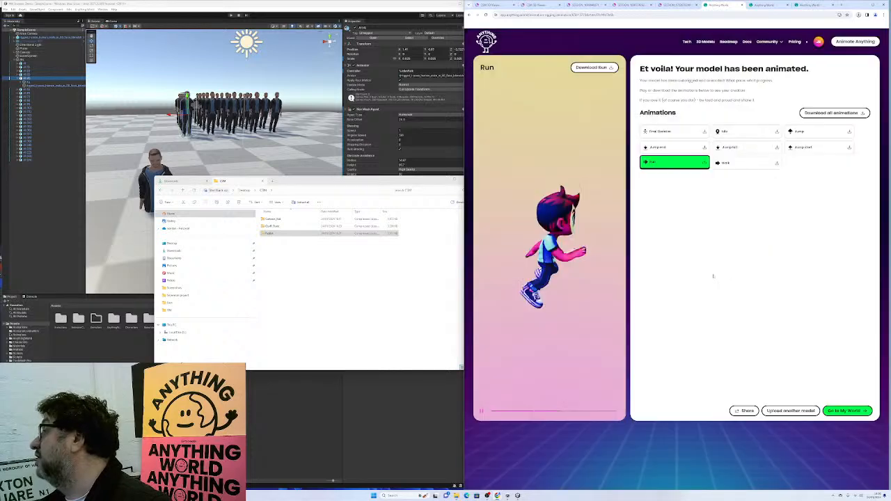
left_click(835, 112)
scroll(684, 305, "down", 5)
scroll(684, 305, "down", 3)
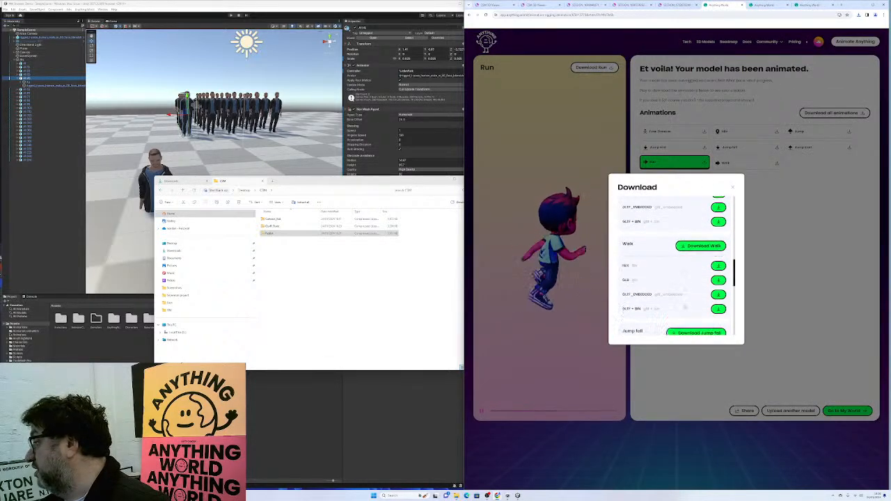
left_click(719, 244)
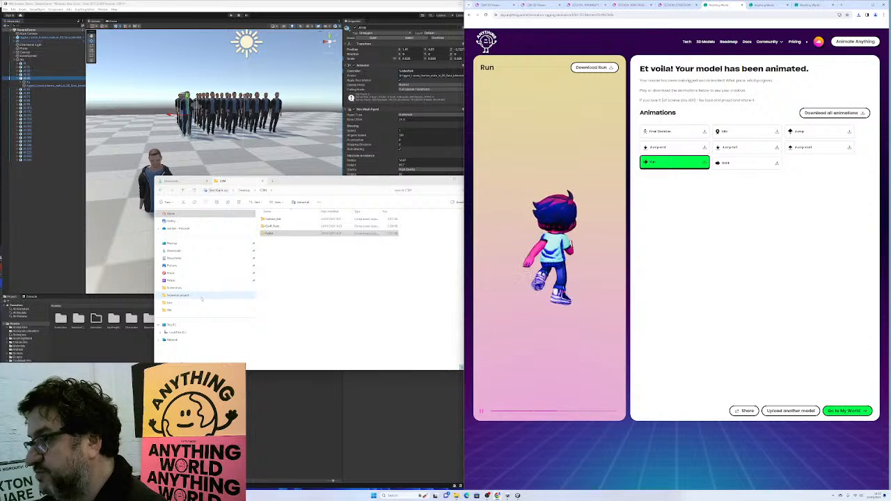
- Copy the two downloaded Carton Kid archives, idle and walk, from the Downloads folder
left_click(179, 181)
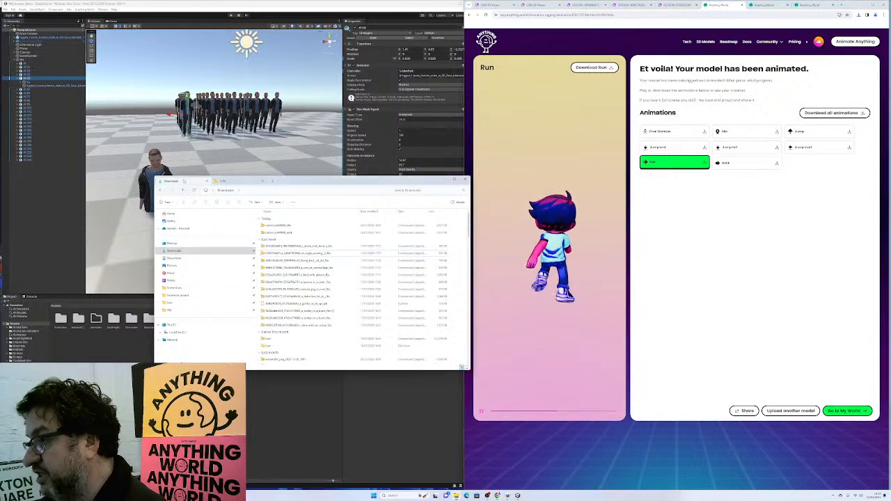
left_click(282, 227)
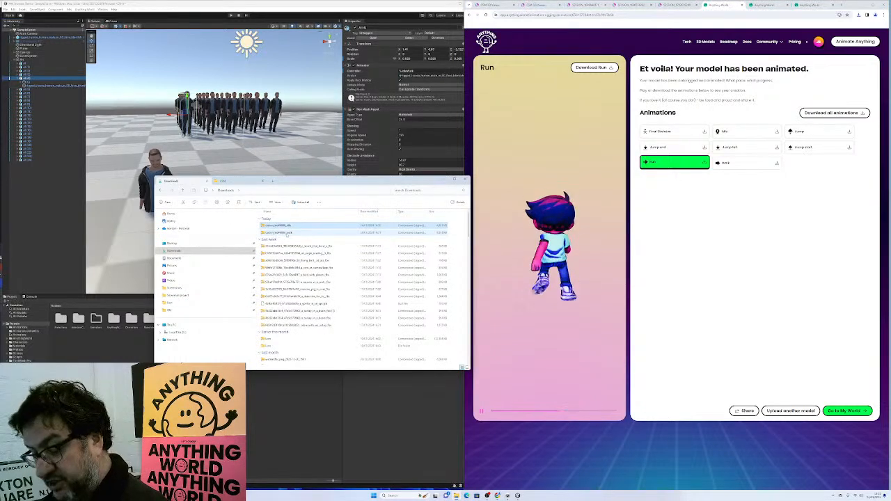
left_click(287, 234, "ctrl")
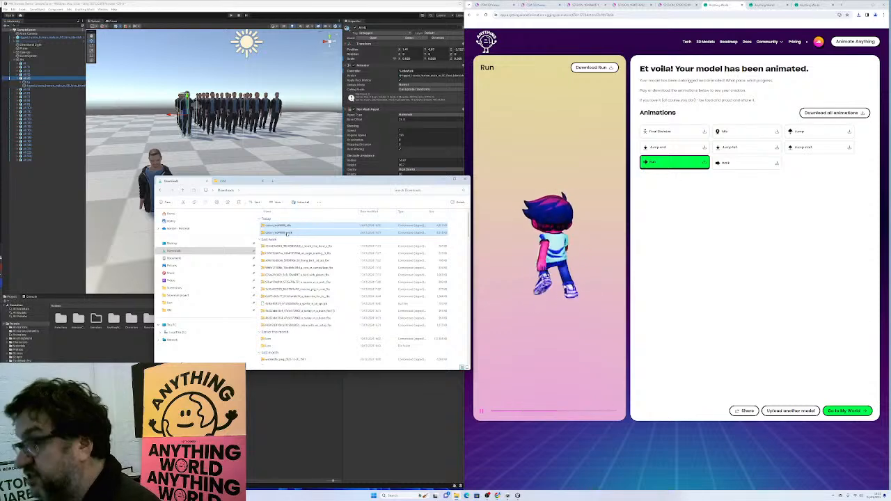
- Create a new folder named Cartoon_Kid_Rigged inside the CSM folder
key("ctrl+Tab")
left_click(294, 294)
right_click(291, 293)
mouse_move(300, 304)
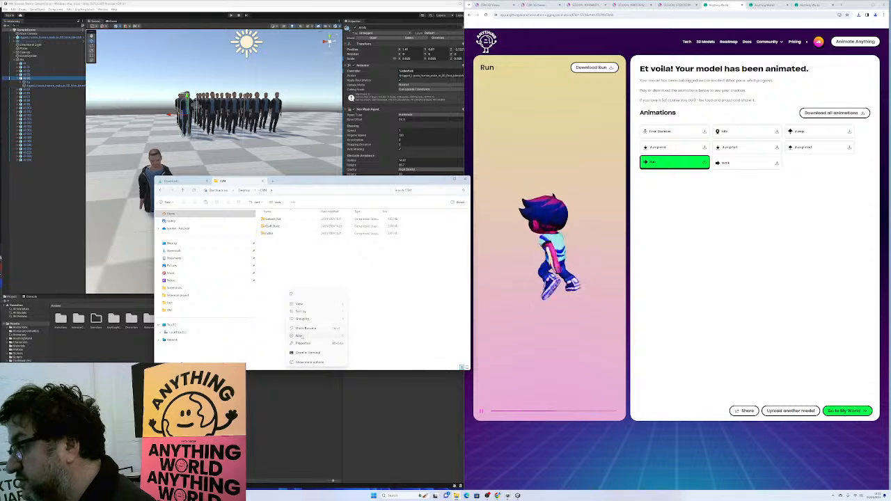
mouse_move(306, 336)
left_click(359, 335)
type("Codtoon")
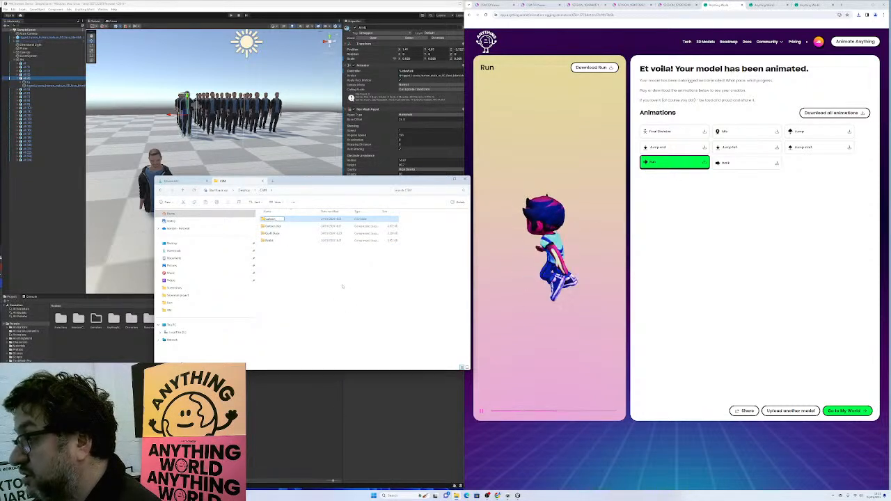
type("_Kid_Rigged")
key("Return")
- Paste the idle and walk archives into Cartoon_Kid_Rigged and move the file window clear of the Unity editor
double_click(276, 218)
key("ctrl+v")
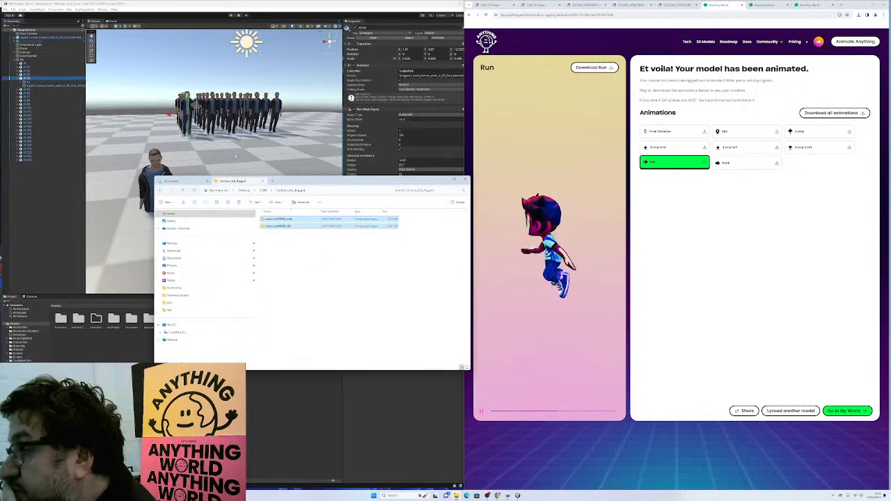
left_click_drag(348, 180, 661, 230)
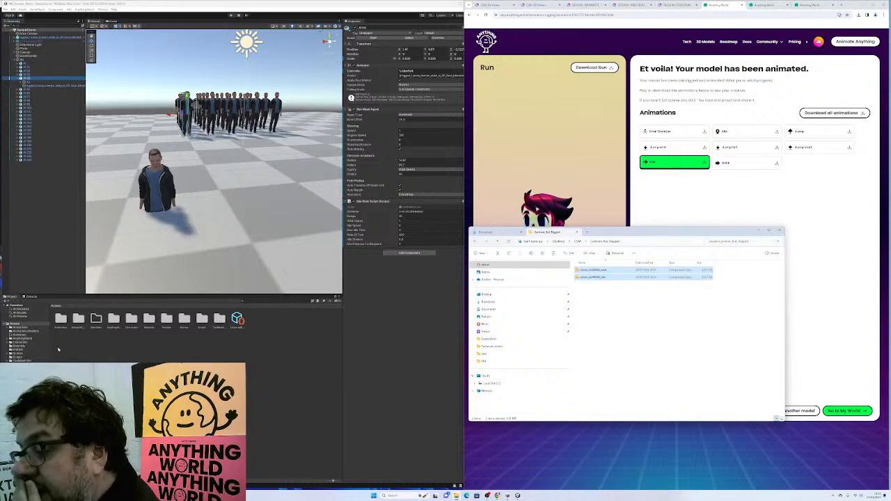
- In Unity, show the Characters assets as a list, create a Cartoon_Kid folder there and open it
left_click(21, 342)
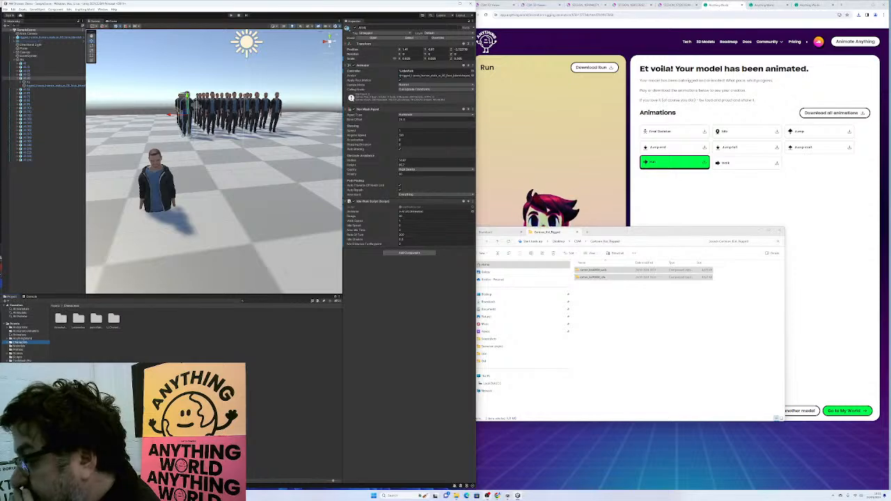
left_click_drag(333, 481, 325, 481)
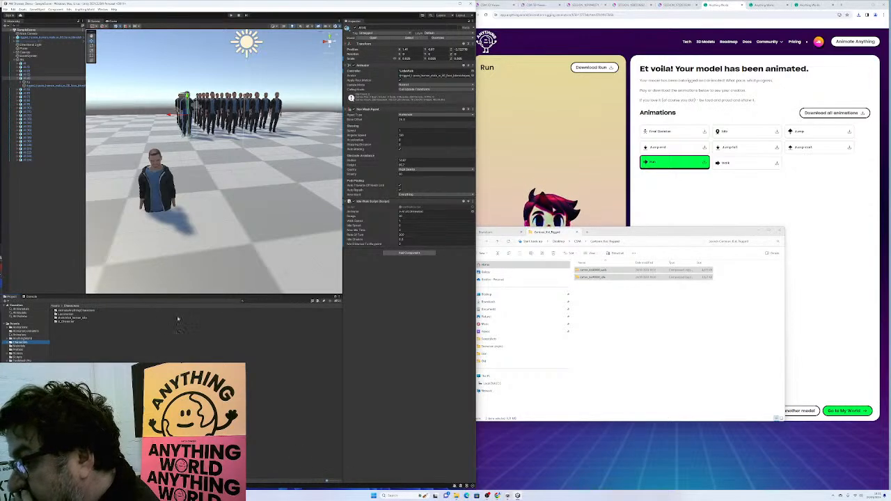
right_click(160, 246)
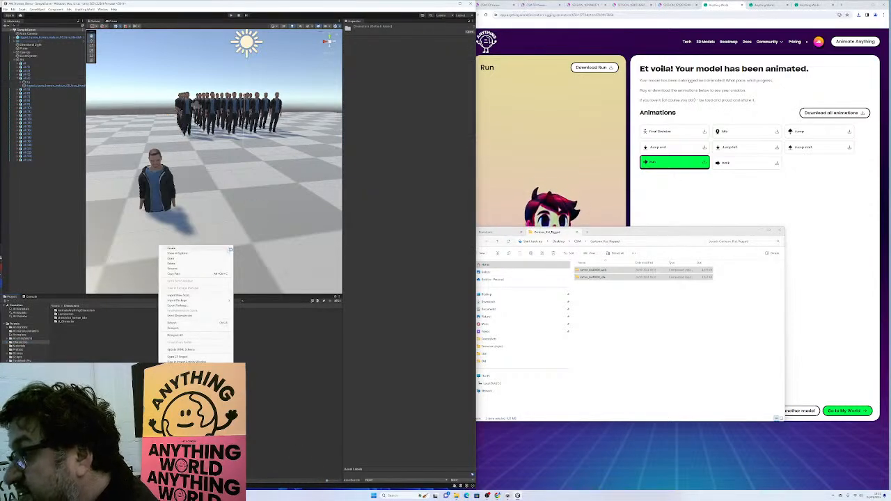
left_click(253, 255)
type("Girl")
key("Return")
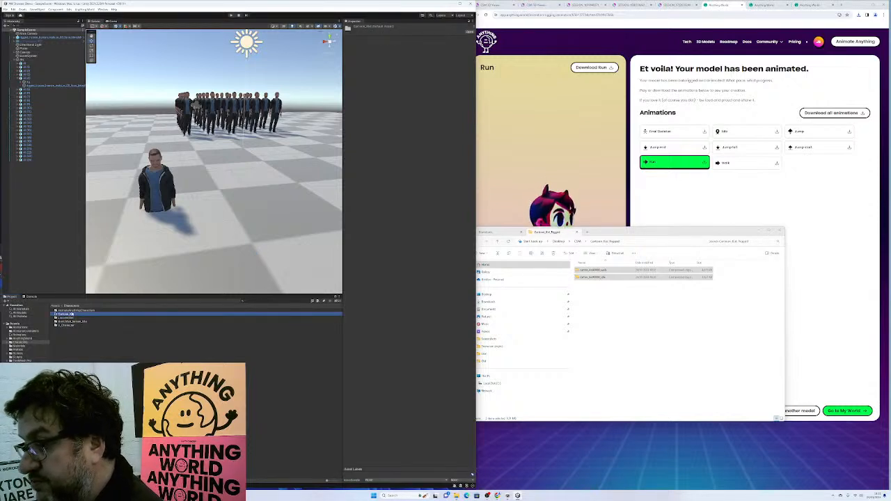
double_click(70, 314)
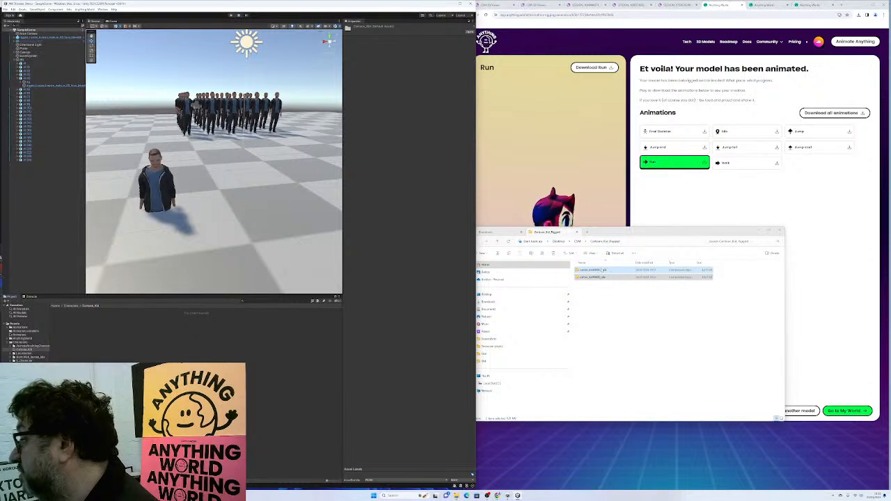
- Try to import the zipped idle and walk archives into the Cartoon_Kid assets folder and open them
left_click(603, 278)
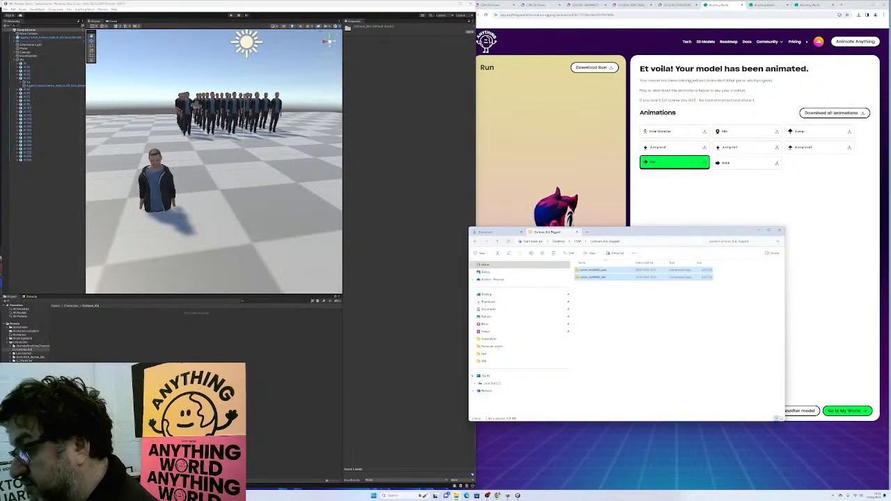
left_click_drag(150, 356, 153, 354)
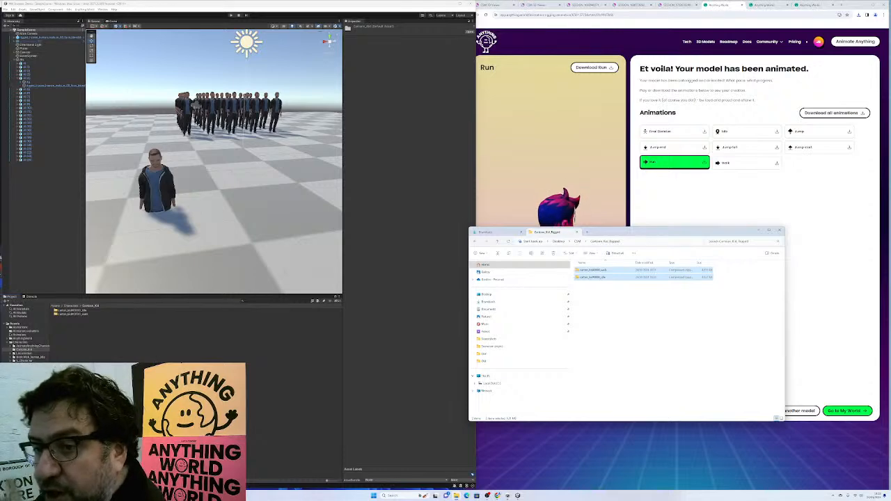
left_click(83, 313)
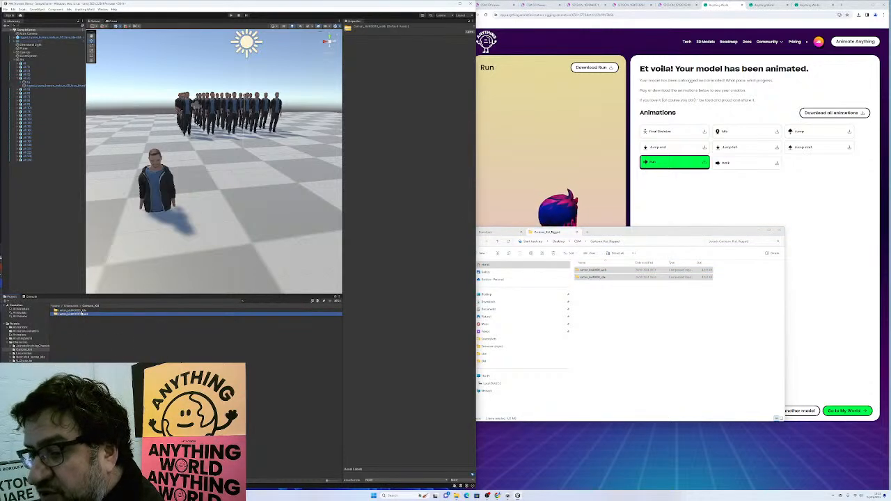
double_click(83, 313)
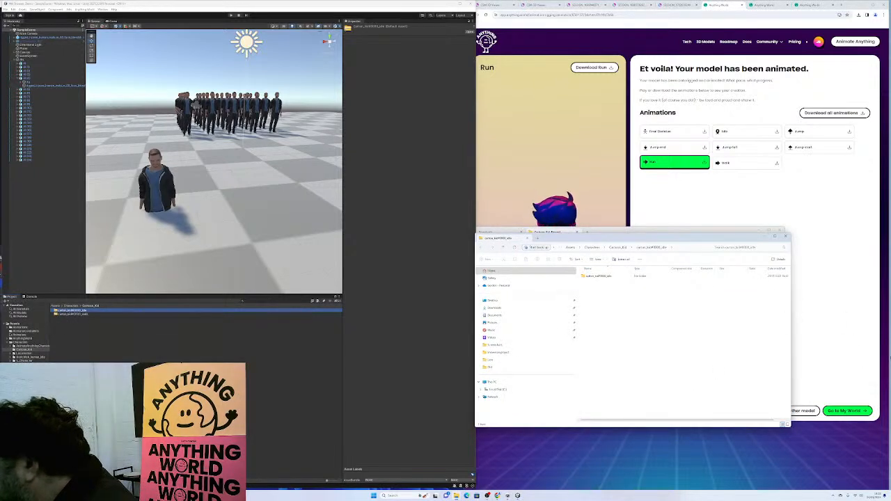
left_click(529, 239)
- Delete both zipped archives from the Cartoon_Kid assets folder
left_click(75, 324)
left_click(73, 311)
right_click(74, 313)
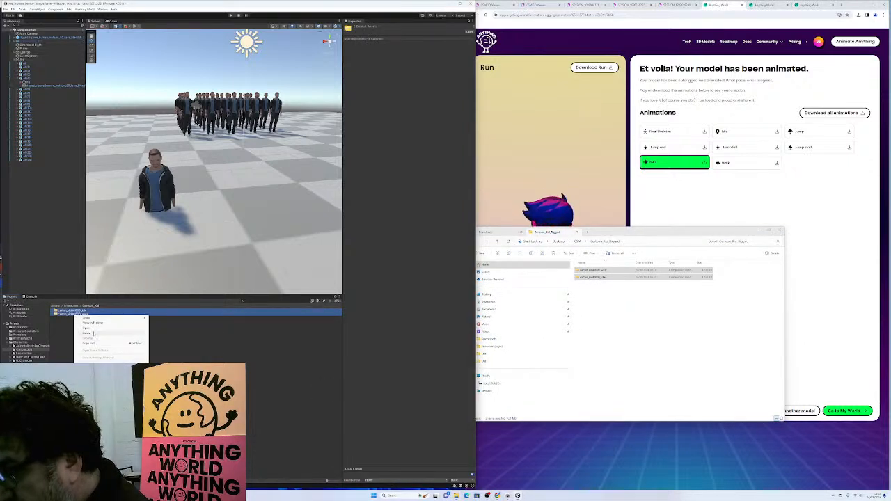
left_click(91, 334)
left_click(253, 260)
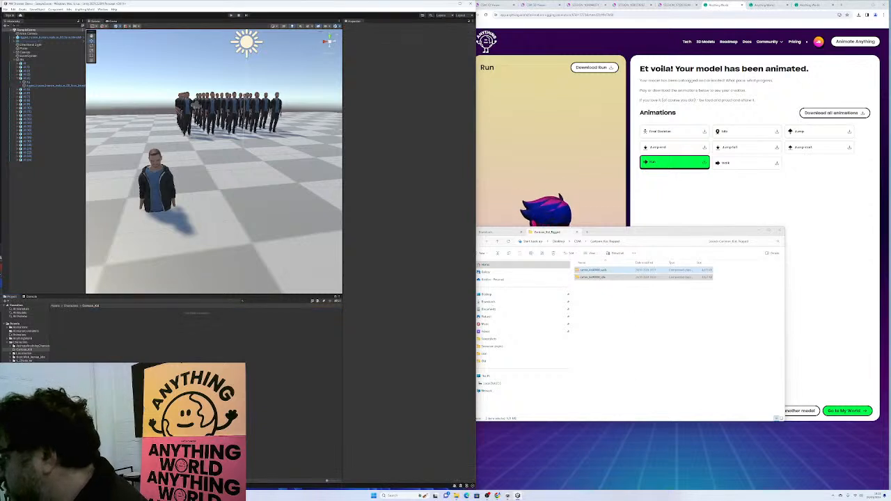
- Extract the walk and idle archives into their own folders within Cartoon_Kid_Rigged
right_click(588, 271)
left_click(608, 309)
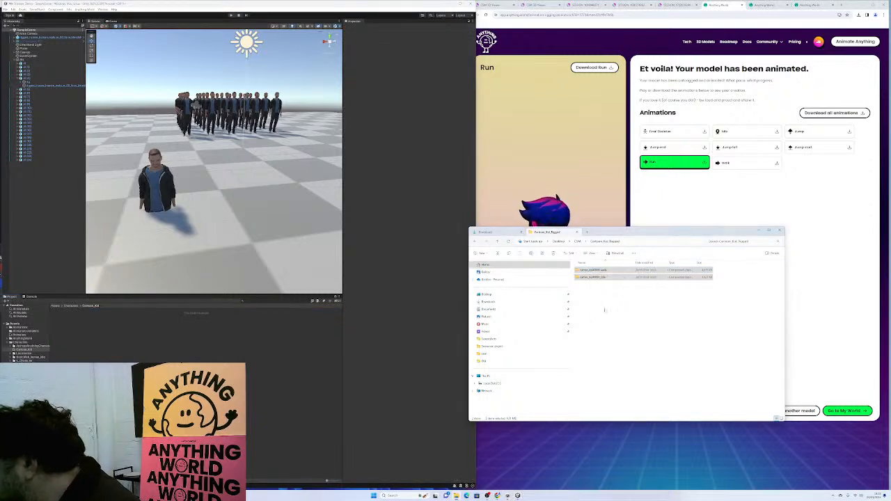
left_click(486, 291)
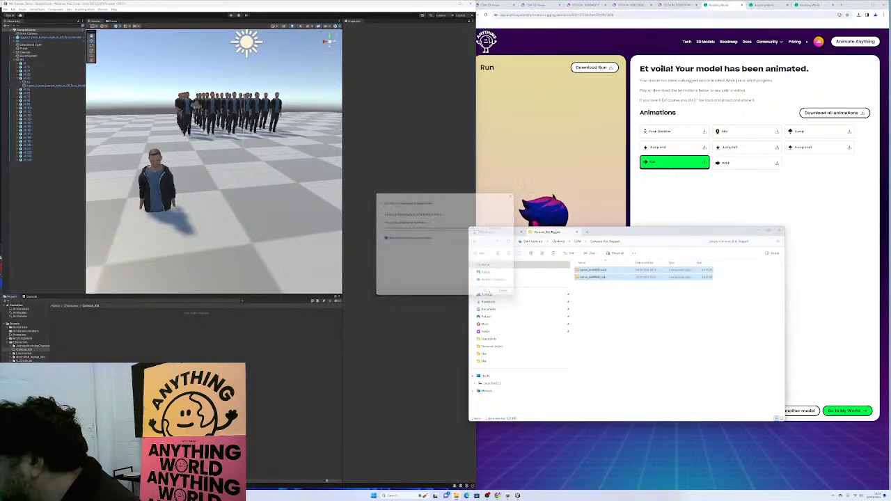
left_click_drag(571, 244, 573, 320)
left_click(536, 318)
left_click(586, 270)
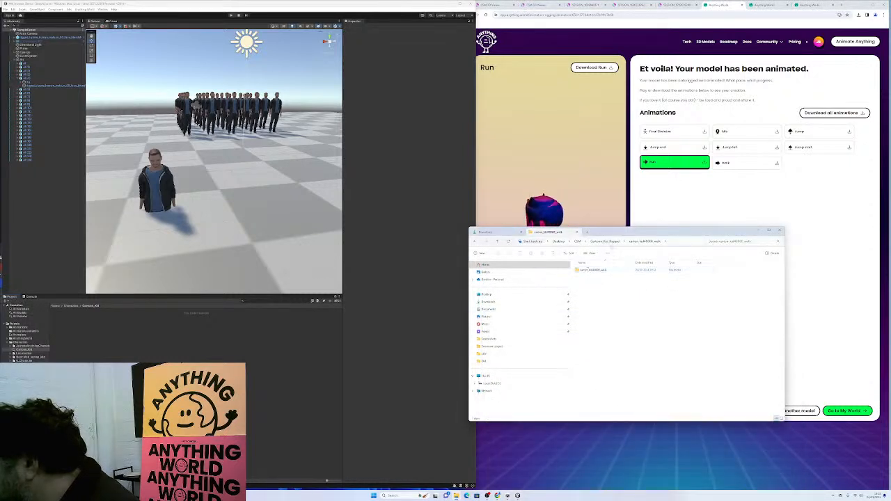
right_click(589, 277)
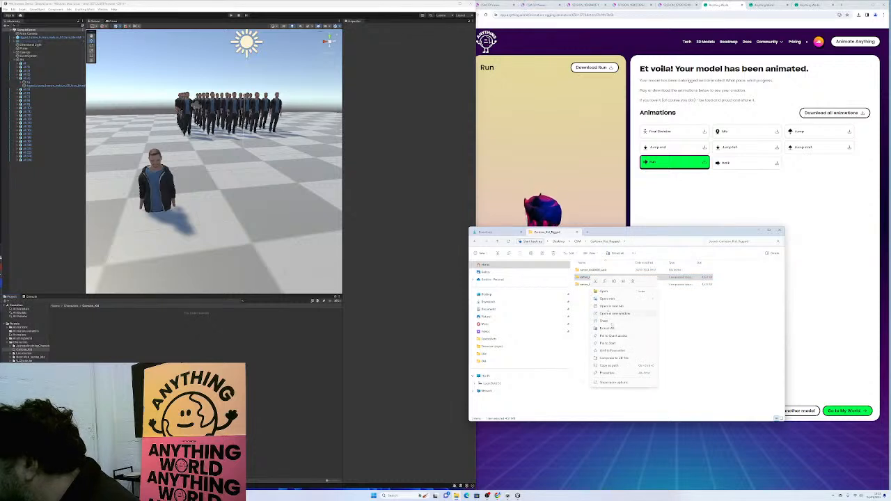
left_click(615, 328)
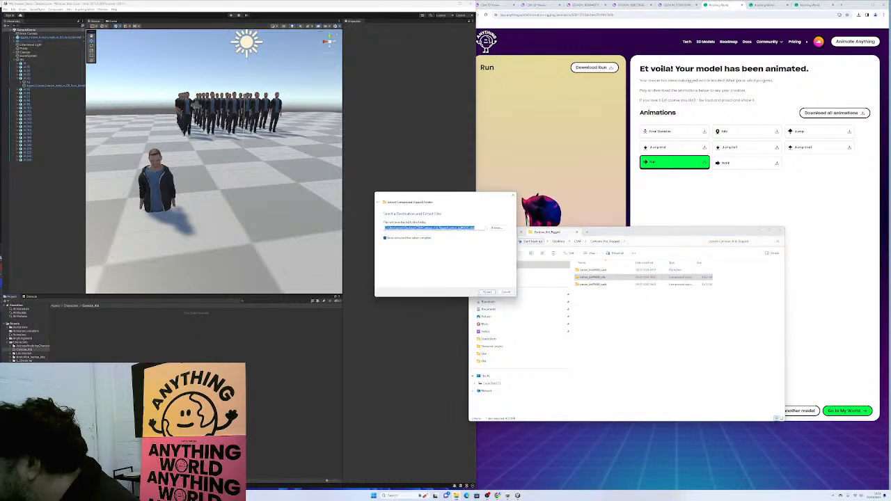
key("Return")
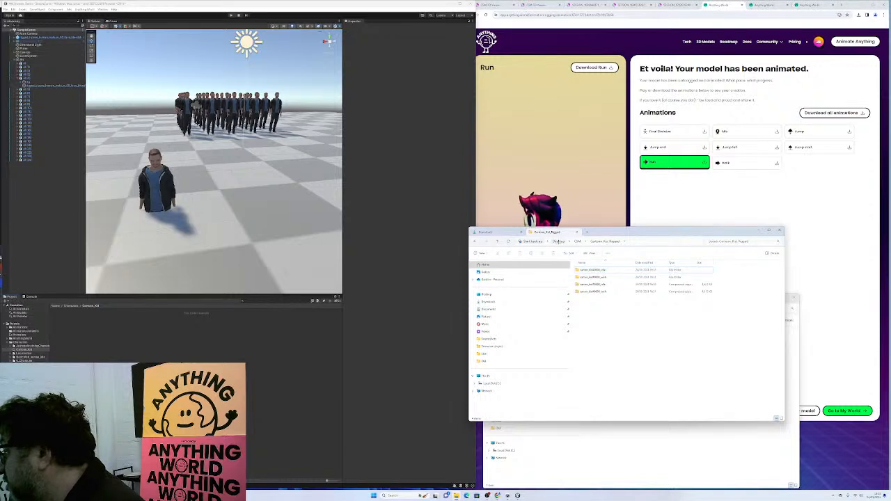
- Import the extracted idle and walk folders into the Cartoon_Kid assets folder in Unity
left_click(601, 270)
left_click(600, 277, "ctrl")
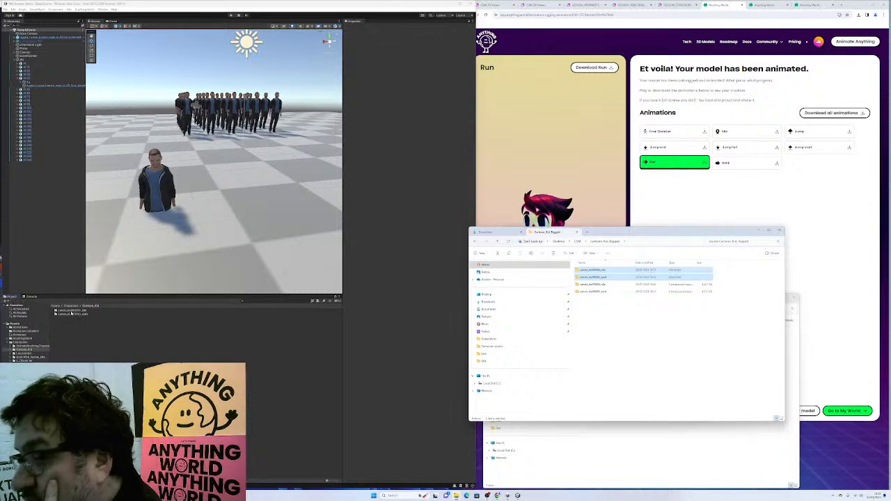
left_click(71, 313)
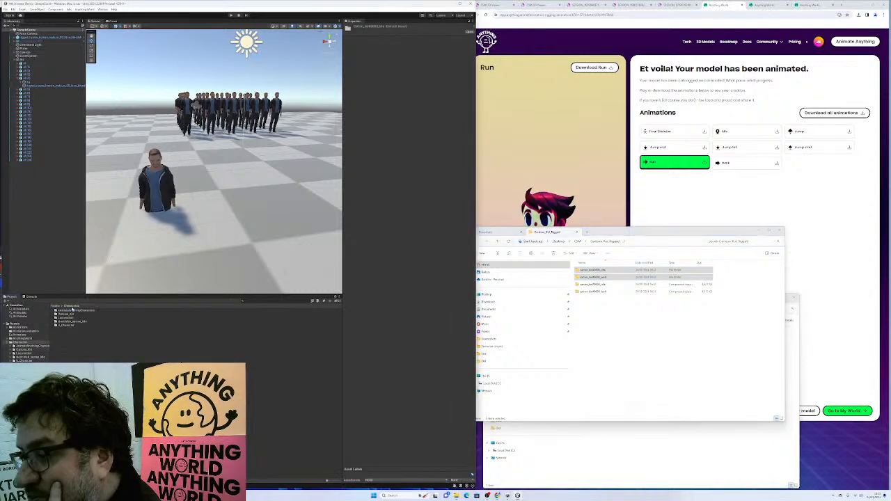
- Open the import settings of the mesh_idle model in the Cartoon_Kid idle animation folder and enlarge its preview
double_click(71, 316)
double_click(75, 311)
left_click(77, 311)
double_click(77, 312)
left_click(64, 311)
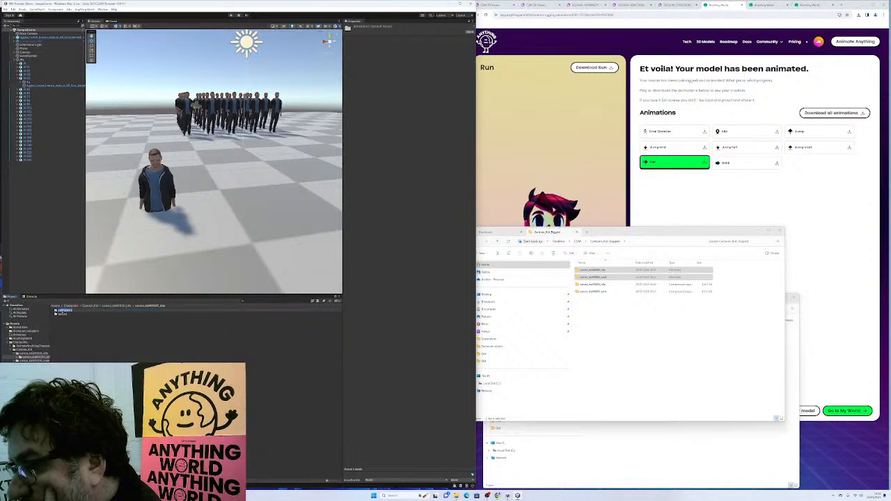
double_click(55, 311)
double_click(56, 312)
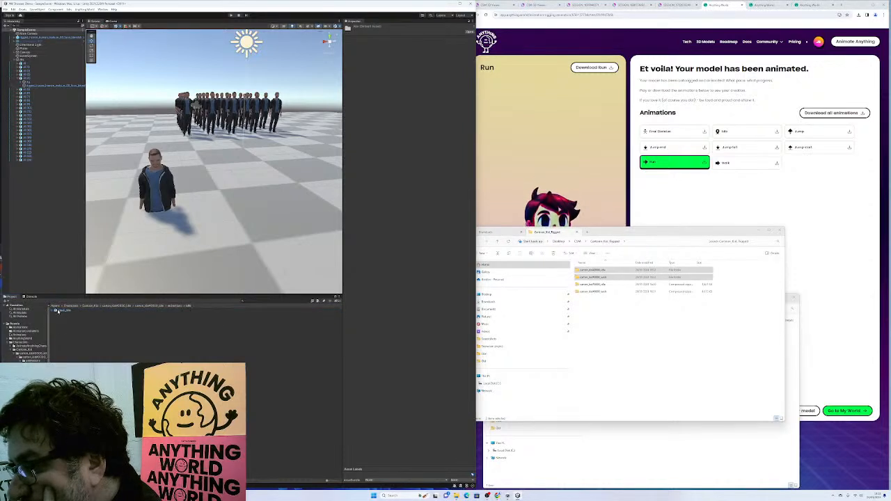
left_click(56, 311)
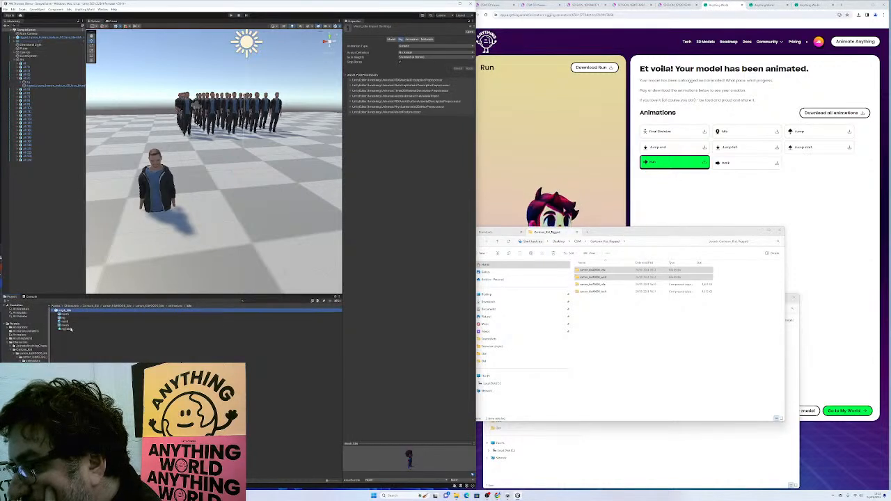
left_click_drag(431, 444, 418, 259)
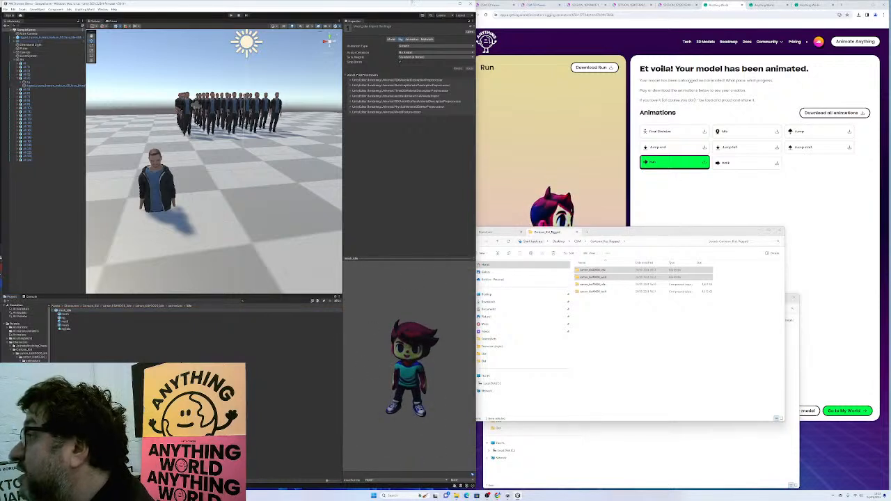
- Set the mesh_idle rig's animation type to Humanoid with the avatar created from this model, and apply it
left_click(415, 46)
left_click(416, 66)
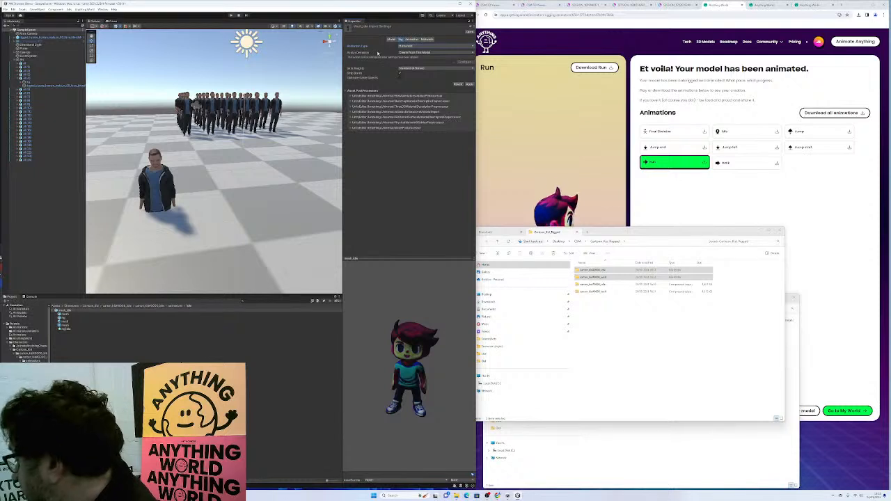
left_click(470, 83)
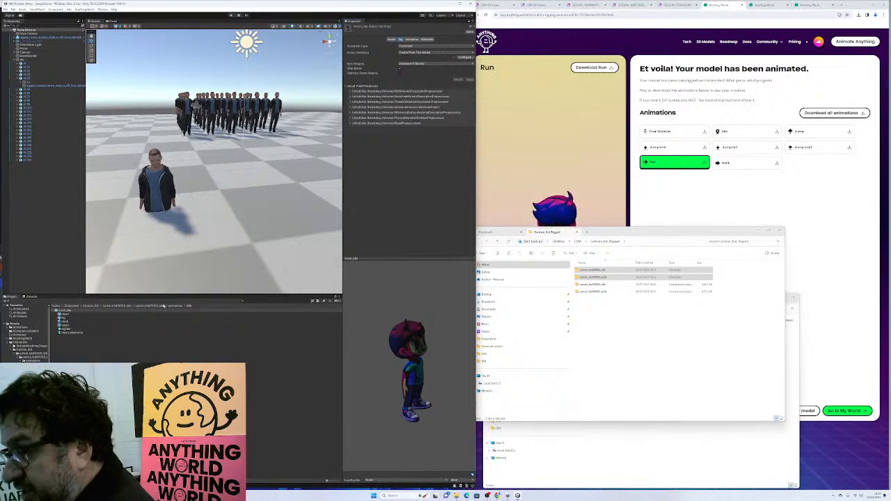
- Open the import settings of the mesh_walk model in the Cartoon_Kid walk animation folder
left_click(91, 306)
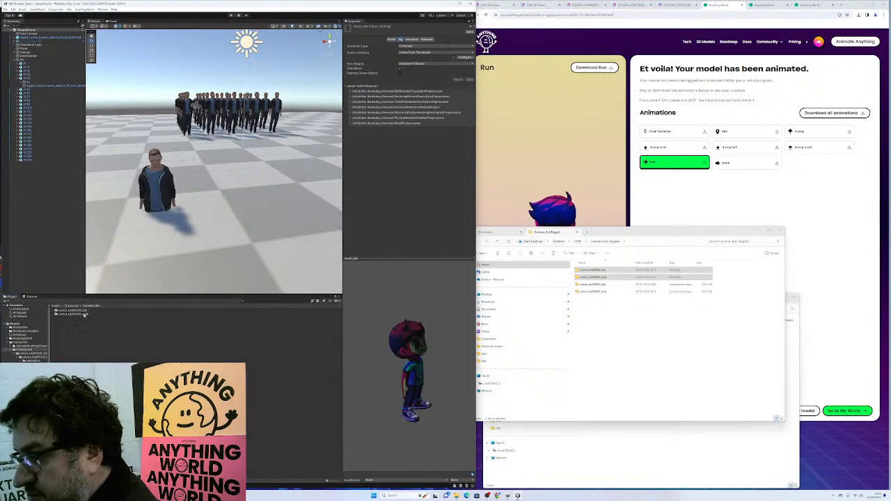
double_click(83, 314)
left_click(84, 312)
double_click(83, 312)
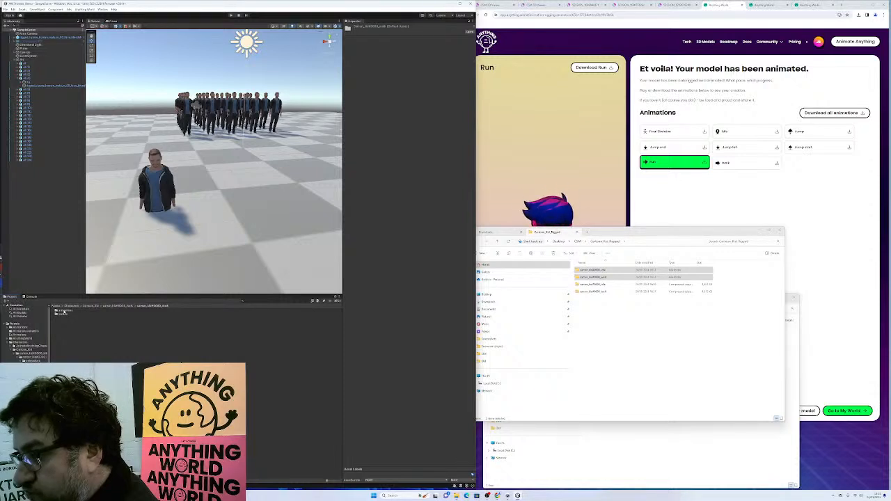
double_click(62, 312)
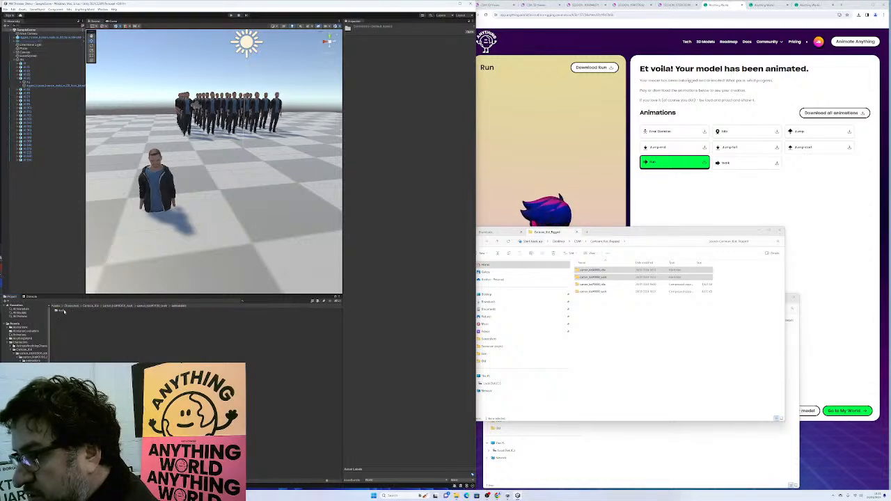
double_click(62, 312)
left_click(55, 310)
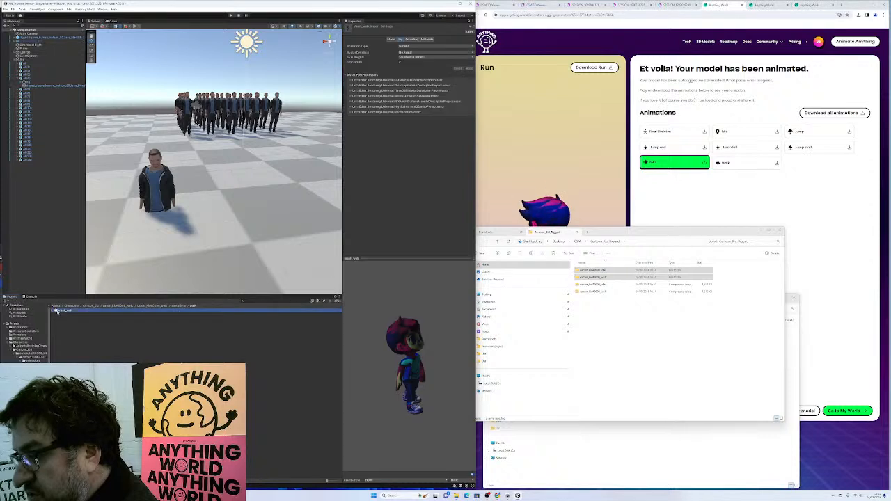
- Make the mesh_walk rig Humanoid, copying its avatar definition from mesh_idleAvatar, and apply the settings
left_click(411, 46)
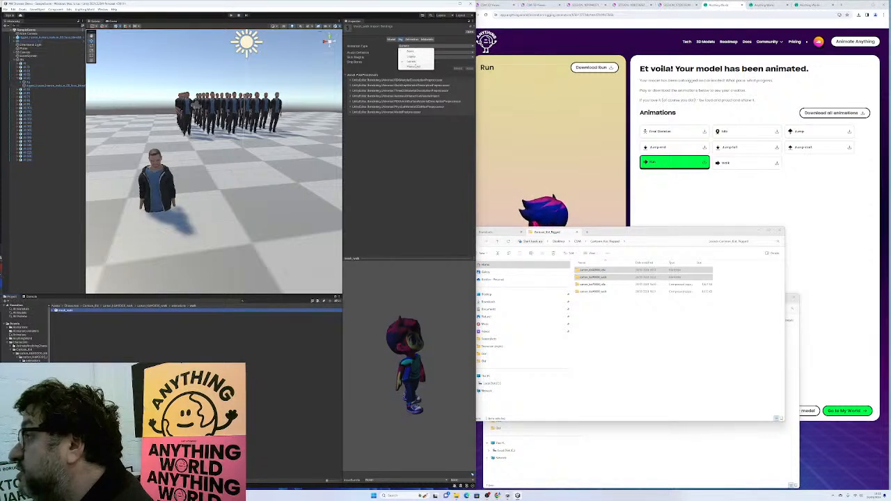
left_click(415, 66)
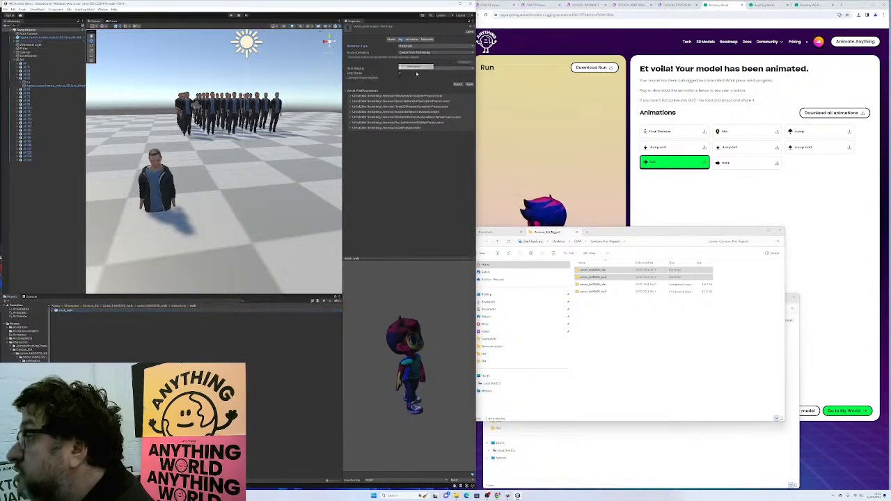
left_click(422, 54)
left_click(418, 68)
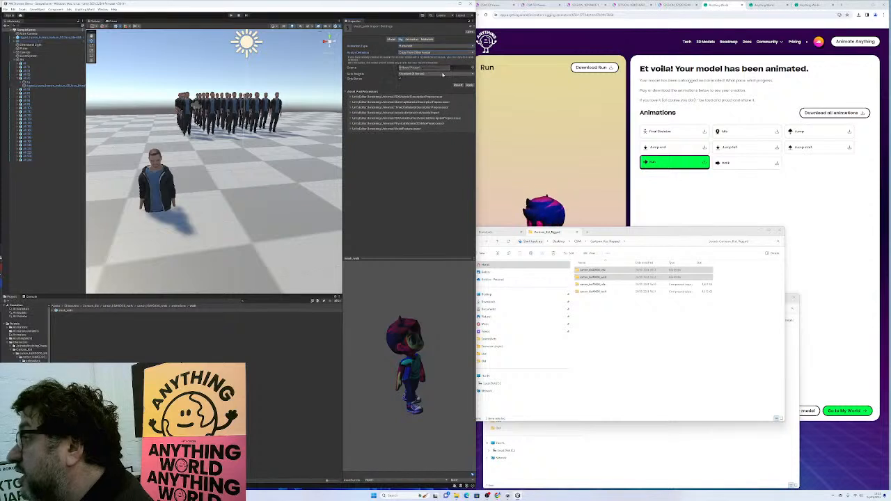
left_click(472, 68)
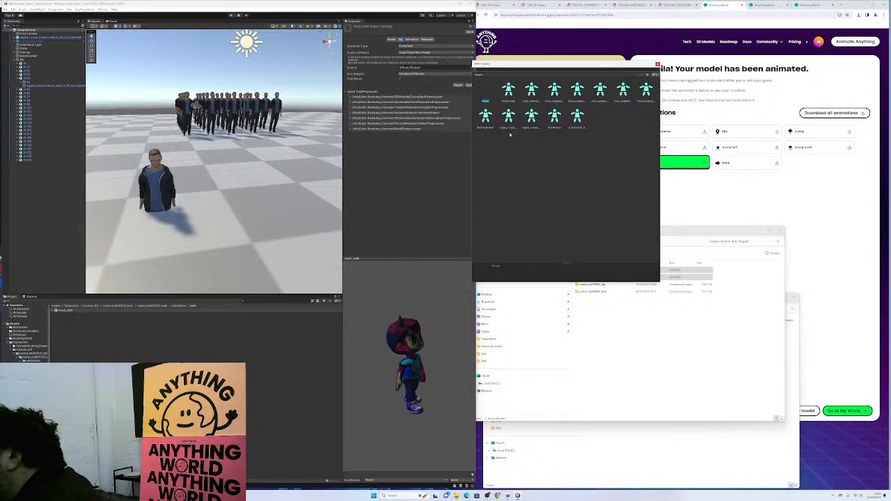
left_click(531, 92)
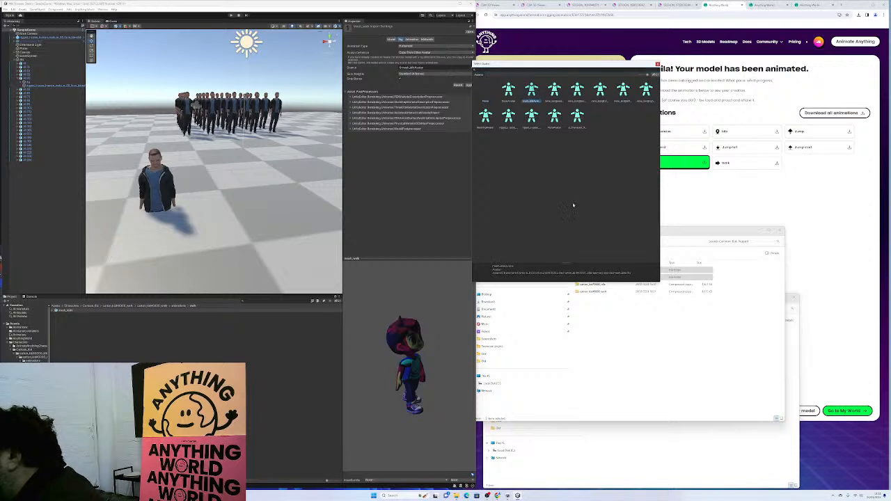
double_click(532, 92)
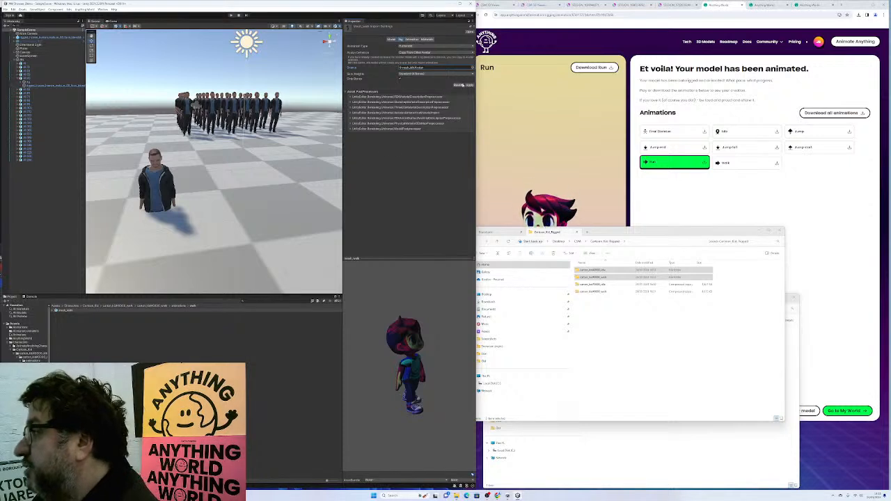
left_click(469, 85)
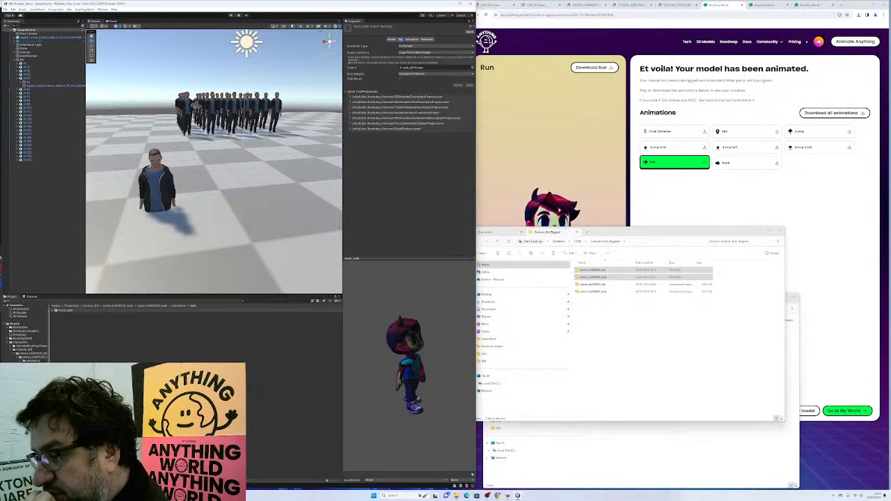
- Place the mesh_idle model from the idle animation folder into the scene
left_click(151, 305)
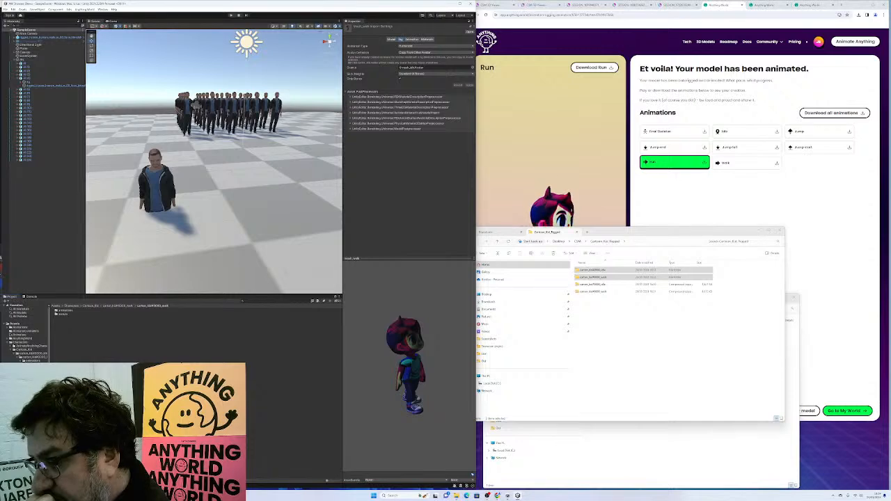
left_click(32, 365)
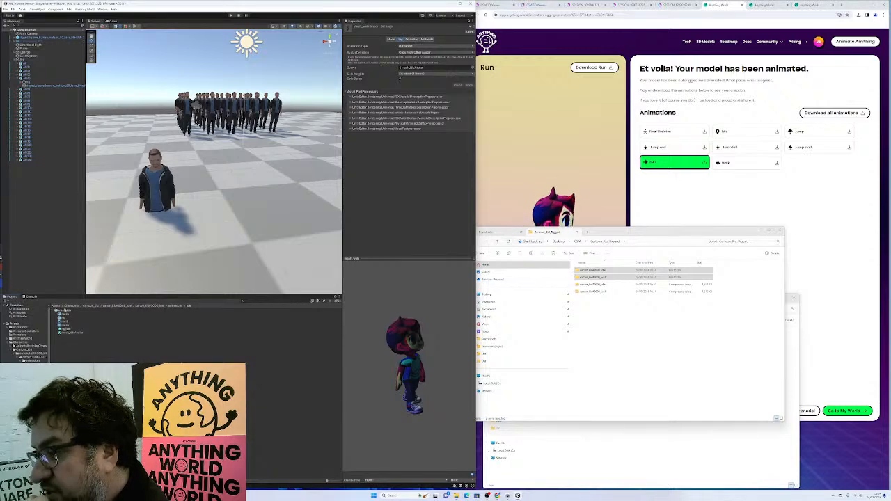
left_click_drag(63, 310, 233, 189)
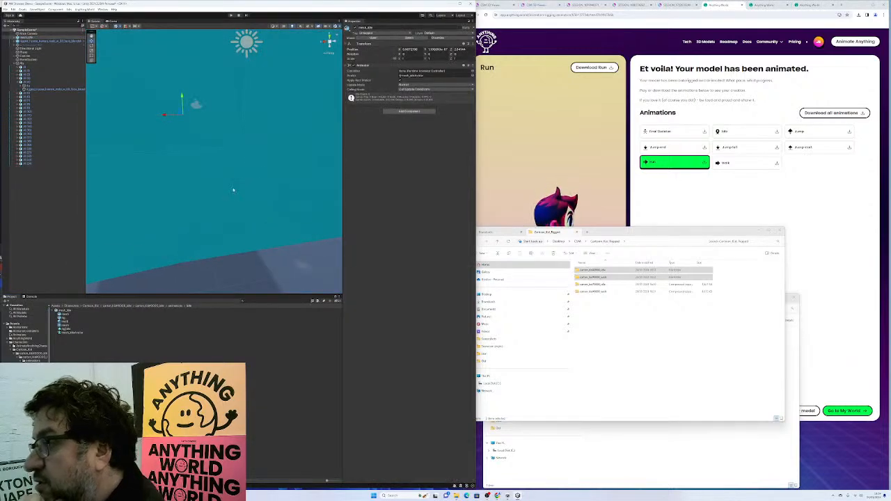
scroll(233, 190, "down", 10)
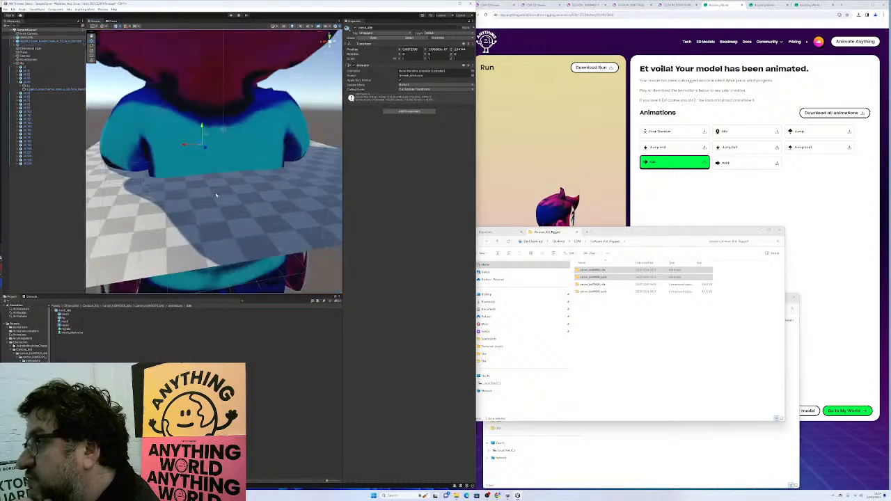
- Scale the placed cartoon kid down to roughly the crowd's size and move it beside the crowd
scroll(216, 195, "down", 5)
key("e")
key("r")
left_click_drag(207, 150, 176, 166)
scroll(213, 174, "up", 5)
key("w")
scroll(176, 166, "up", 5)
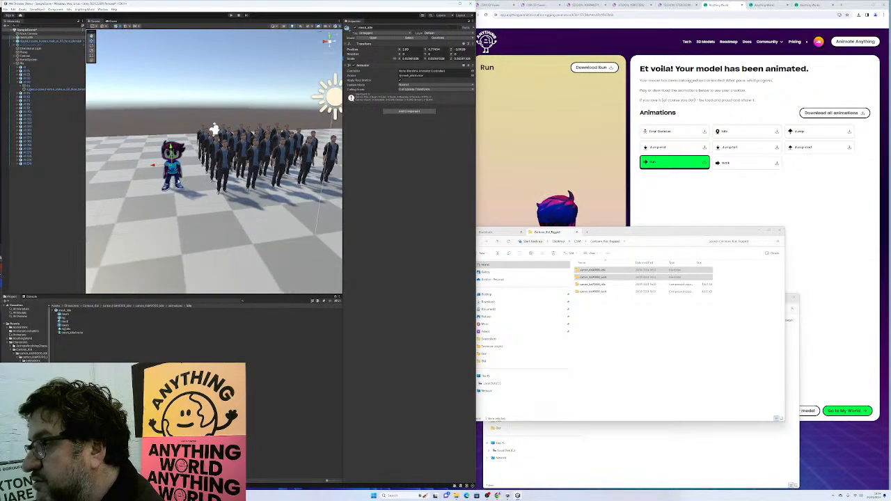
- Adjust the cartoon kid's height so its feet rest on the checkered floor
scroll(175, 166, "up", 3)
mouse_move(213, 167)
right_mouse_down()
mouse_move(180, 167)
mouse_move(196, 168)
right_mouse_up()
key("w")
left_click_drag(228, 171, 227, 166)
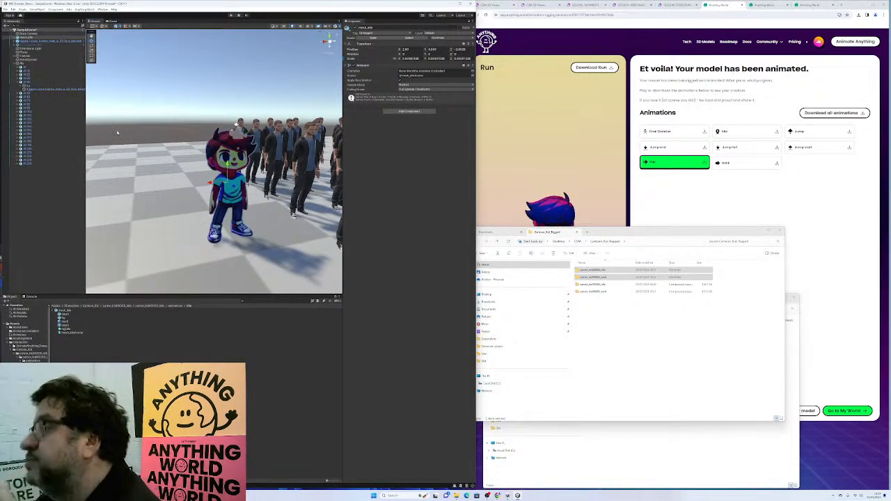
- Review the components on the first AI character and rename the placed mesh_idle object as Kid
left_click(24, 68)
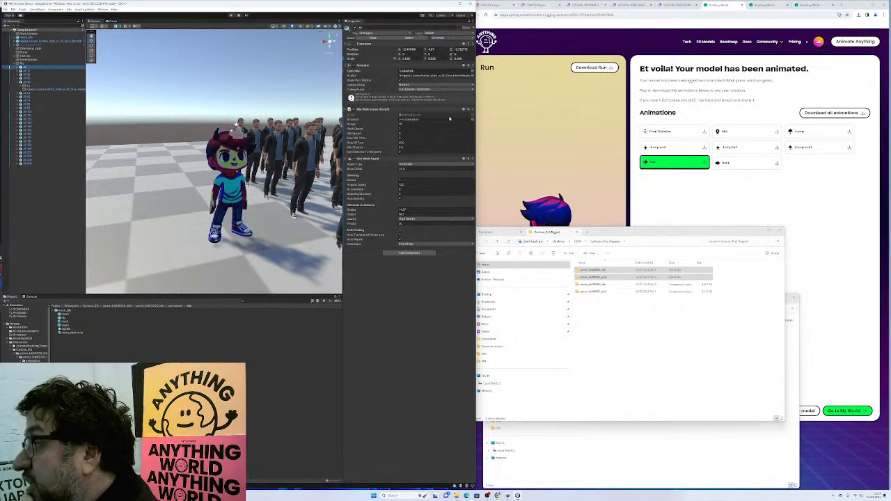
left_click(472, 65)
left_click(478, 98)
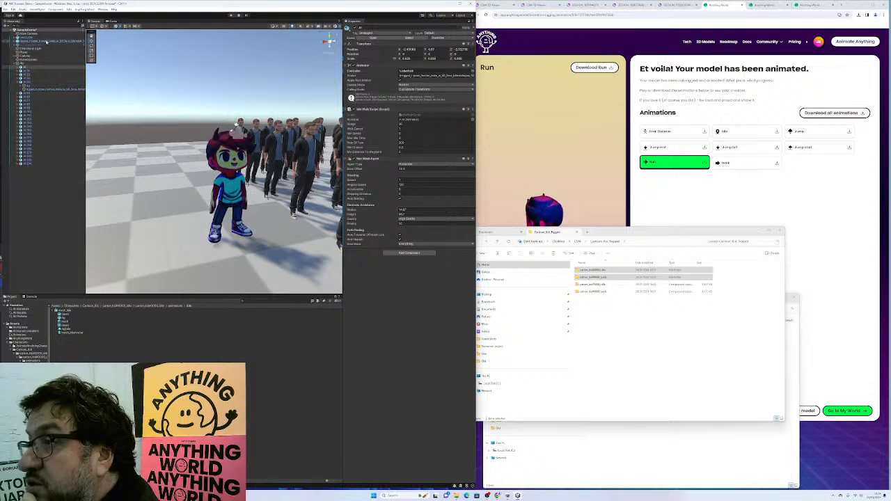
left_click(35, 37)
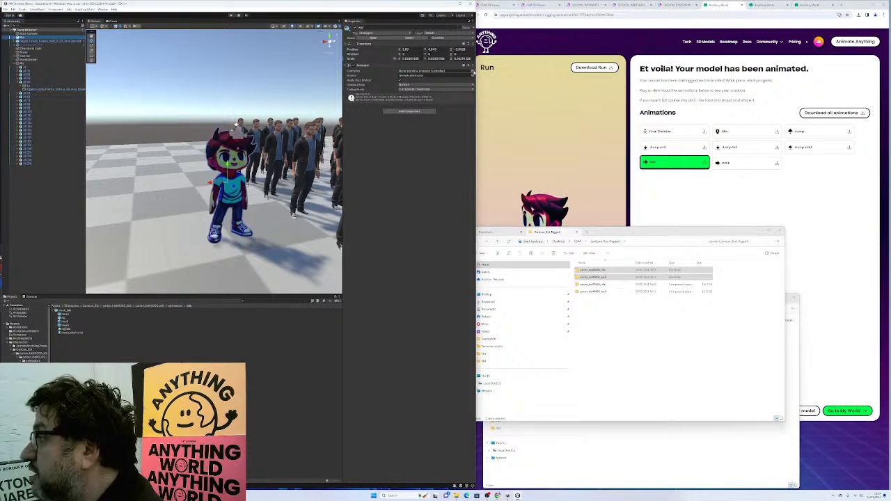
- Try the IdleWalk controller on the kid's Animator, locate its asset in the project, and clear the assignment
left_click(473, 71)
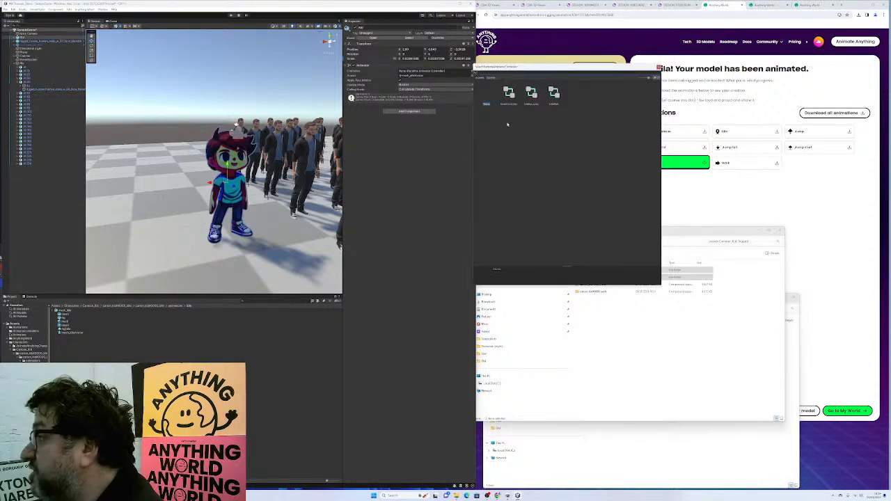
double_click(551, 92)
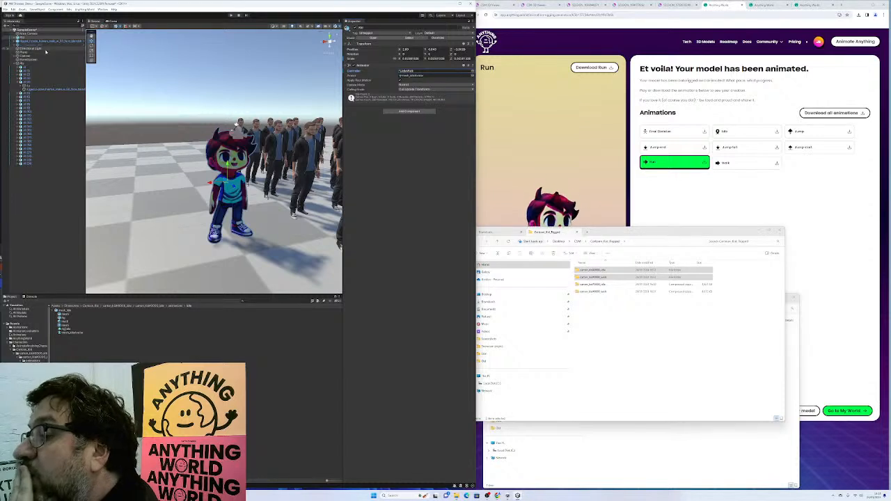
left_click(463, 72)
key("Delete")
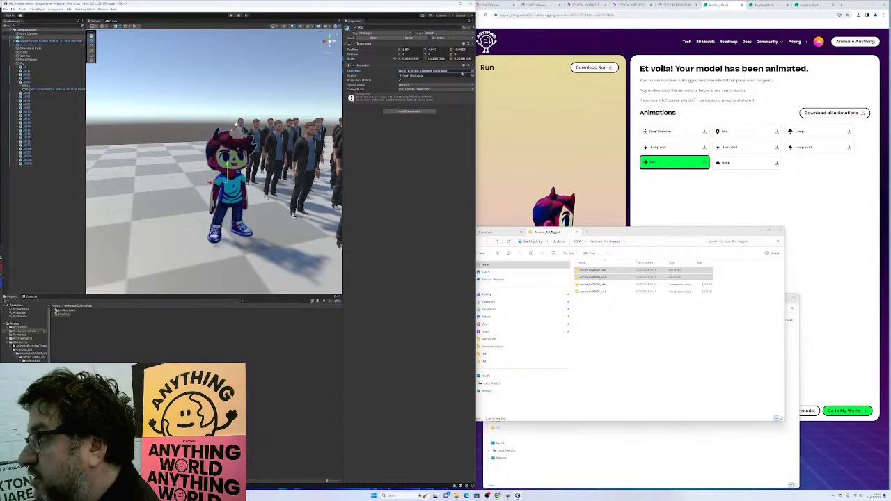
- Duplicate the IdleWalk animator controller and rename the copy as IdleWalk_Kid
double_click(65, 314)
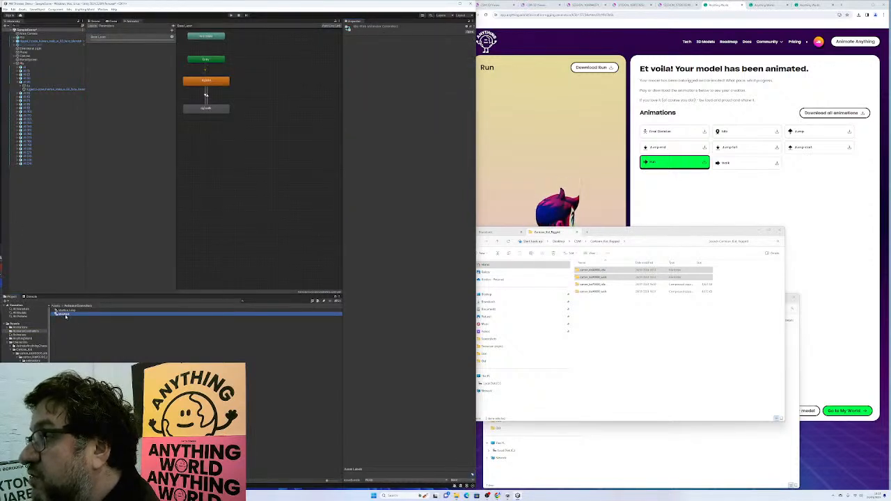
right_click(65, 316)
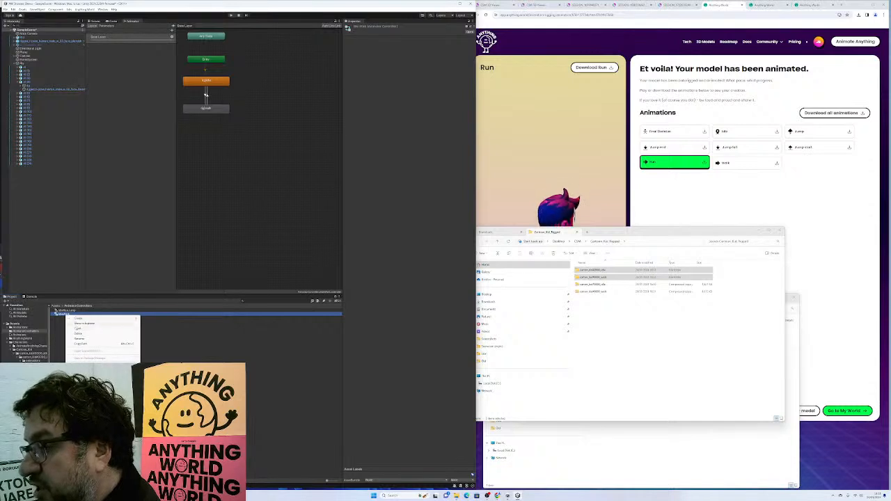
left_click(74, 328)
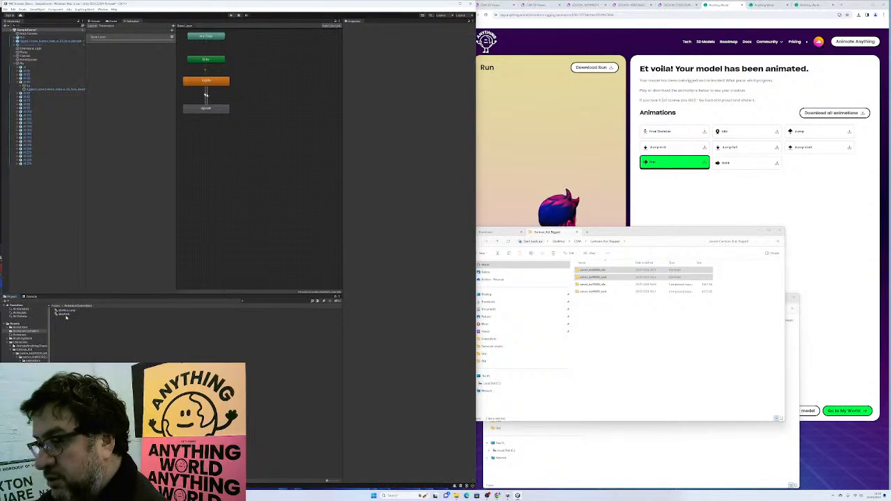
left_click(69, 314)
key("ctrl+d")
left_click(71, 311)
left_click(75, 315)
left_click(85, 314)
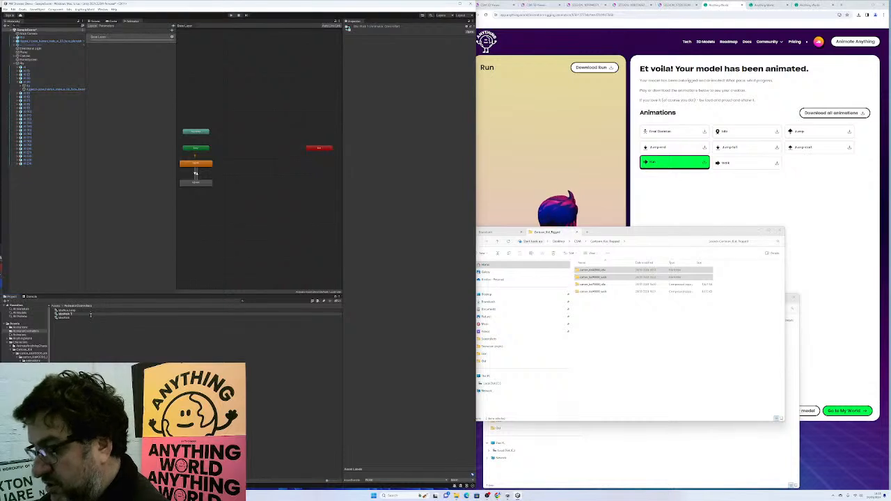
key("Return")
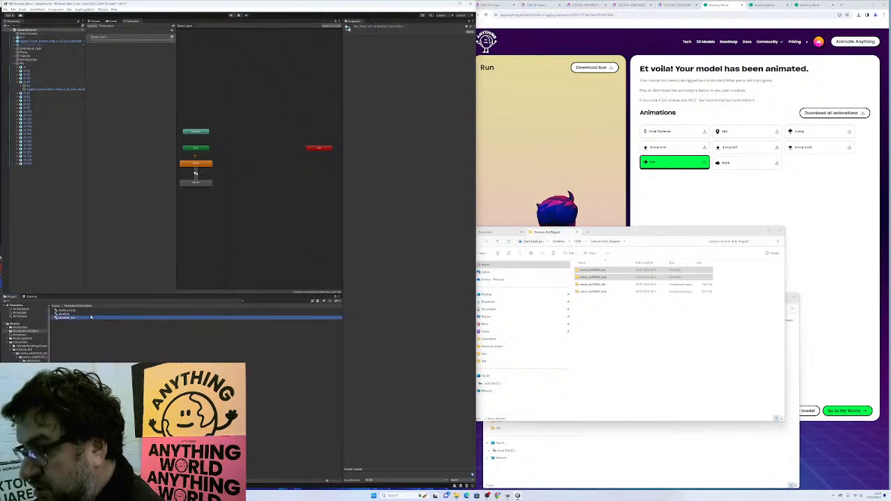
- Use the kid's own idle clip as the motion of the idle state in the IdleWalk_Kid controller
left_click(201, 165)
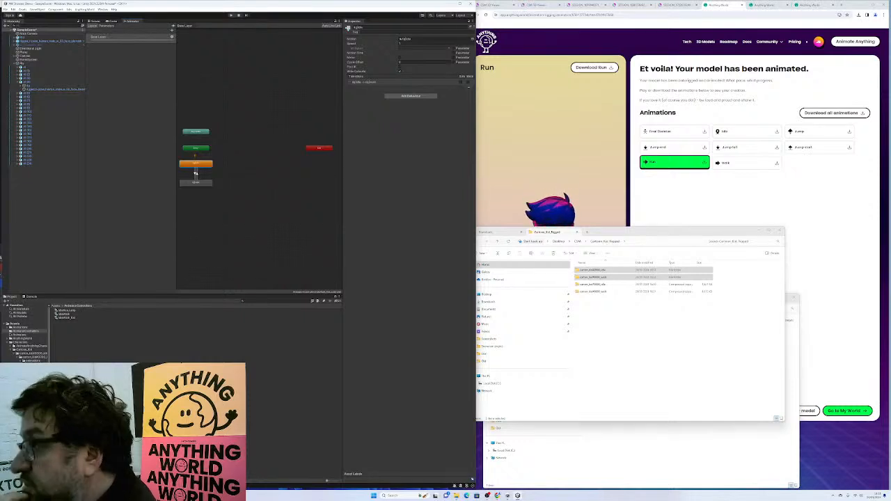
left_click(33, 365)
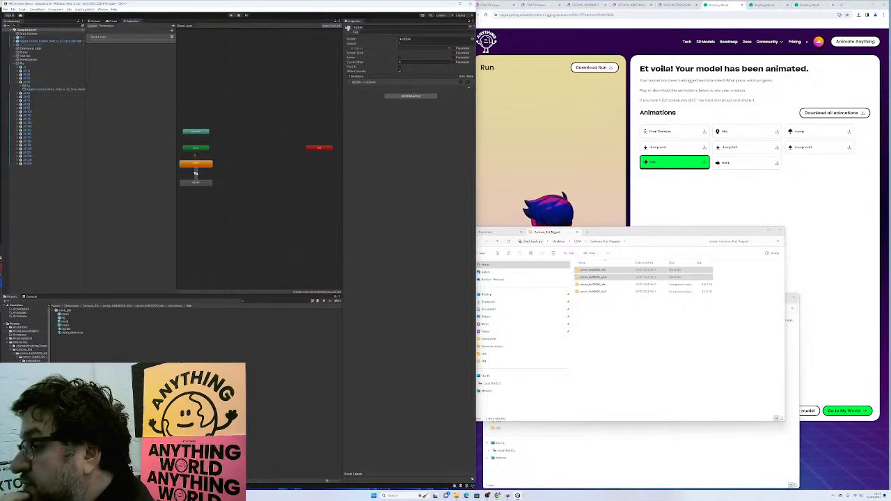
left_click(67, 330)
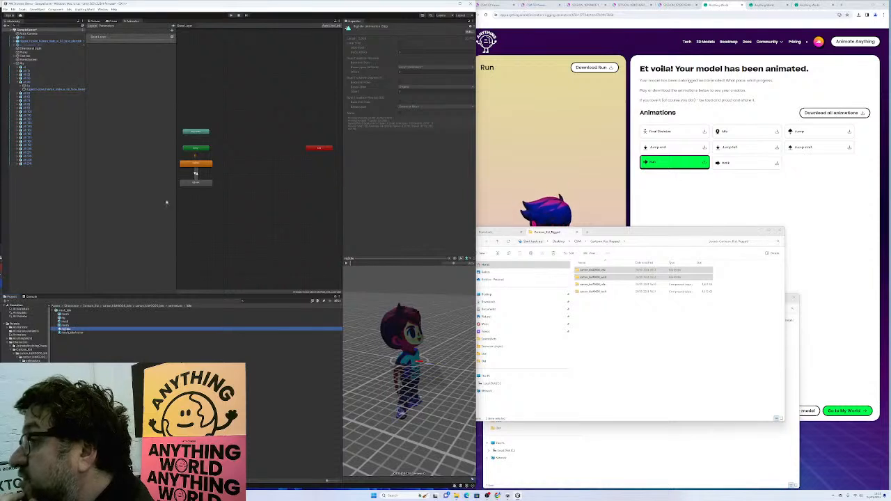
left_click(206, 165)
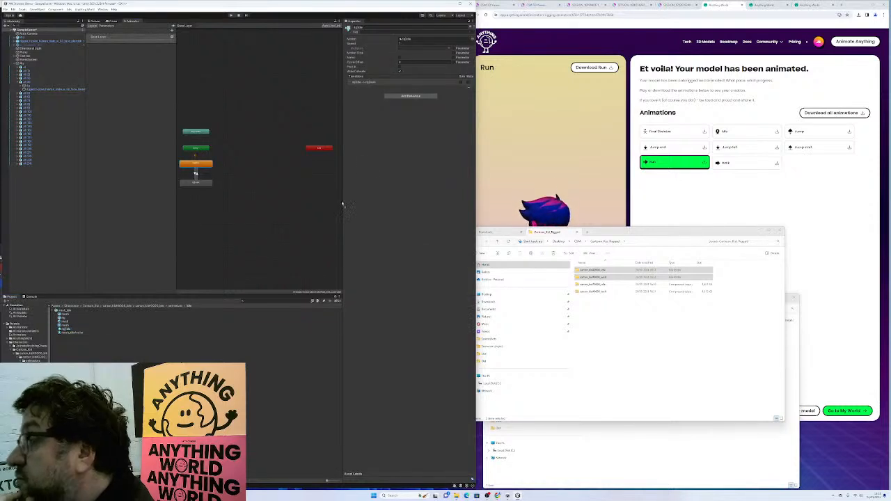
- Use the kid's walk clip from its walk animation folder as the motion of the controller's walk state
left_click(196, 183)
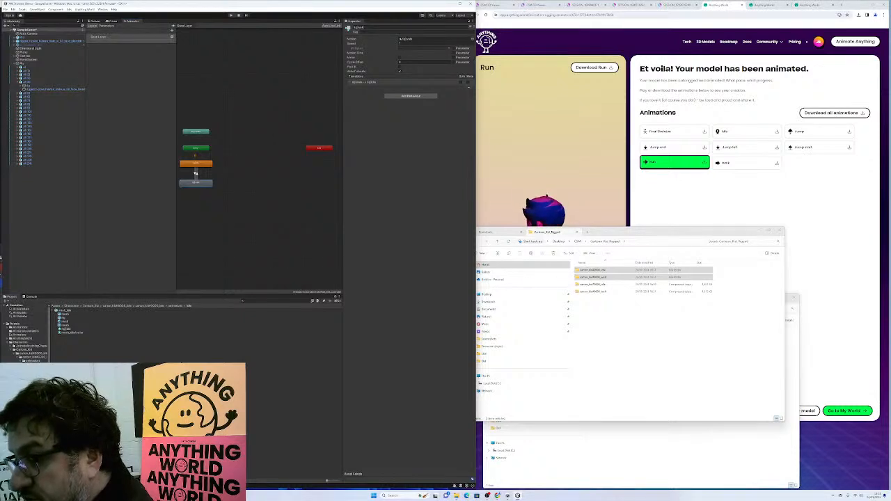
left_click(35, 379)
left_click(53, 310)
left_click_drag(68, 330, 427, 40)
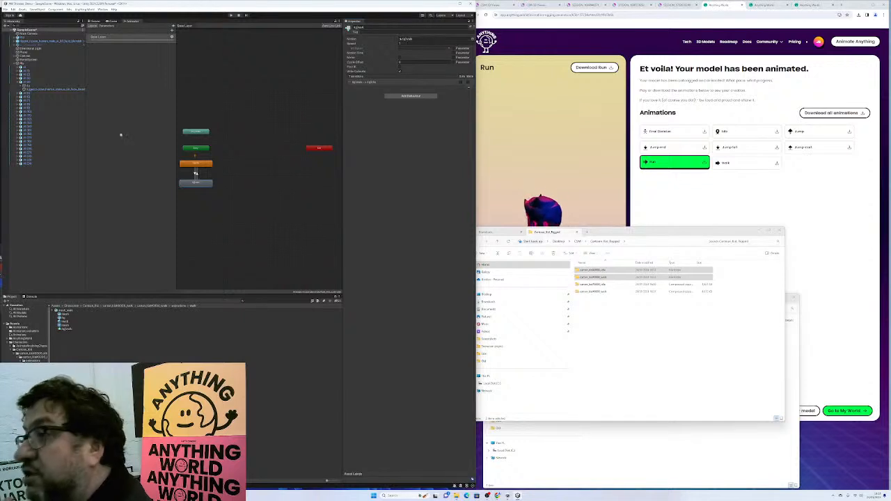
- Assign the IdleWalk_Kid controller to the Kid's Animator and return to the scene view
left_click(51, 41)
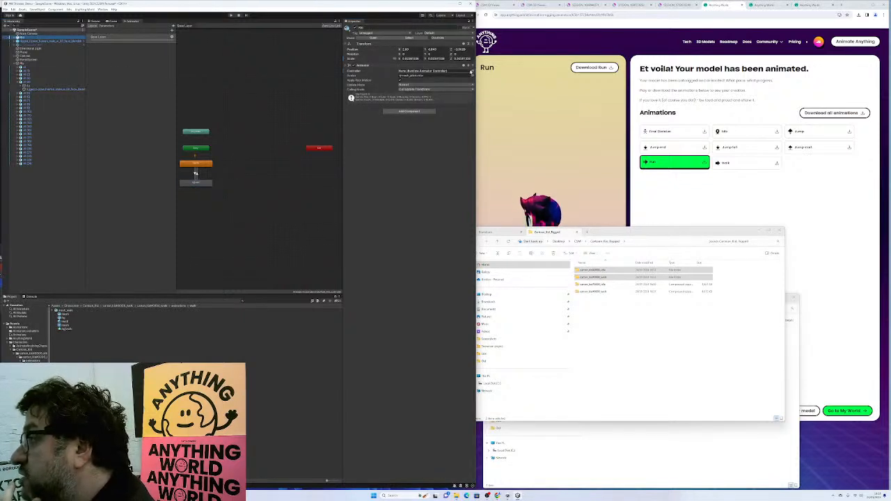
left_click(472, 71)
double_click(576, 94)
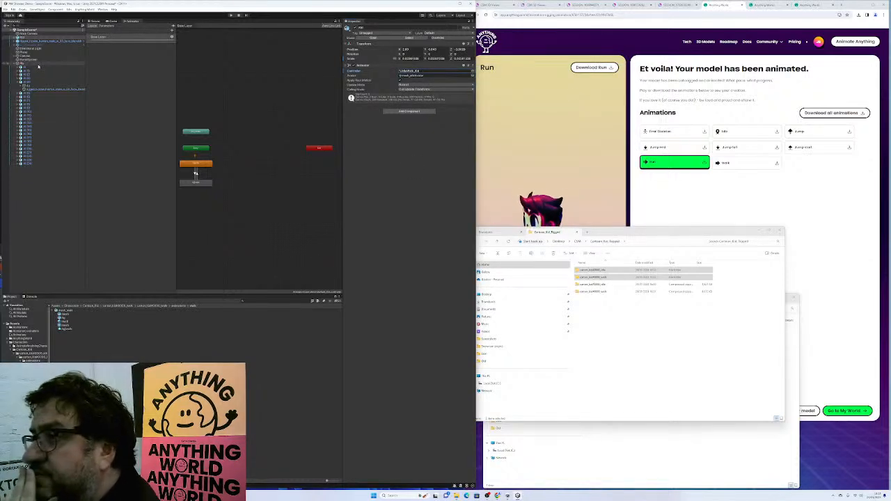
left_click(94, 21)
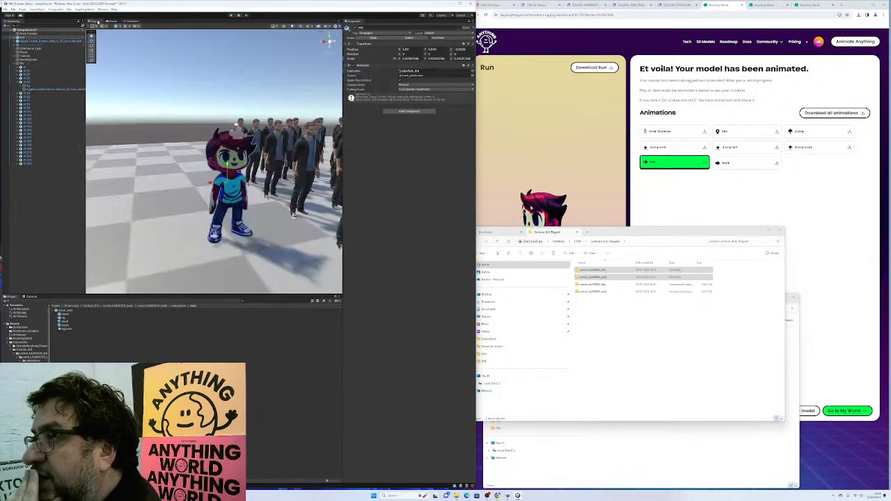
- Copy the Nav Mesh Agent component from the first AI character
left_click(25, 68)
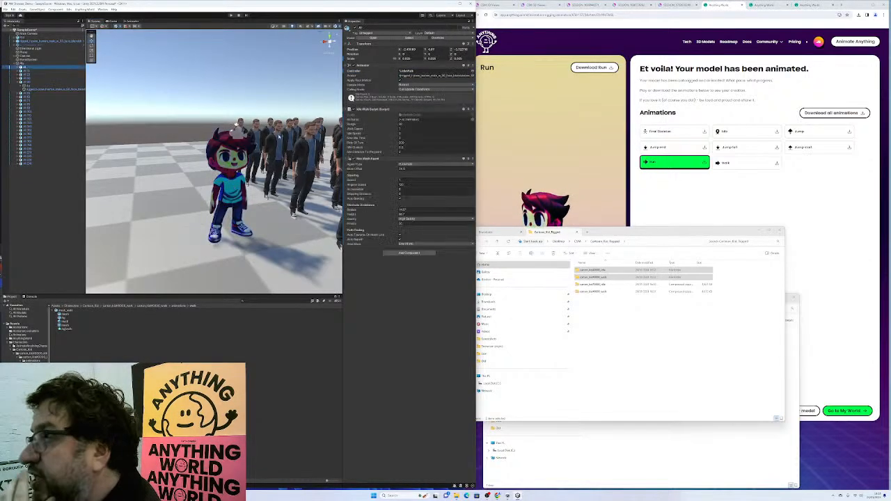
left_click(471, 158)
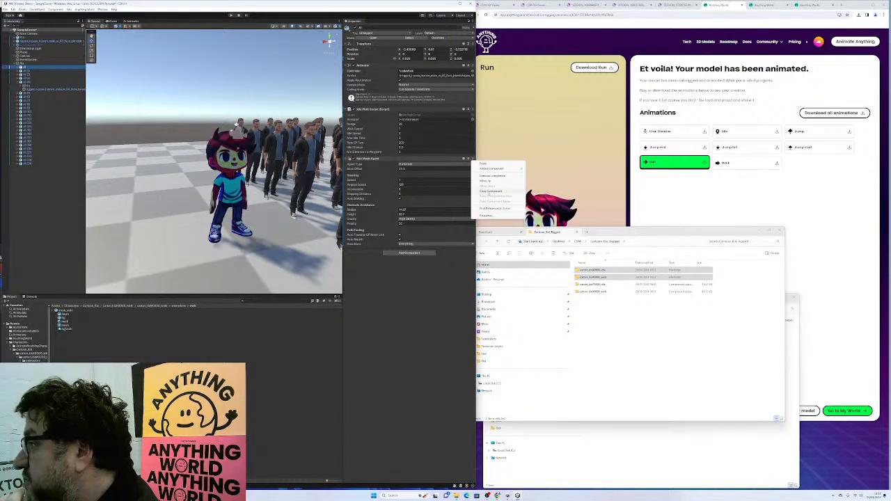
left_click(491, 191)
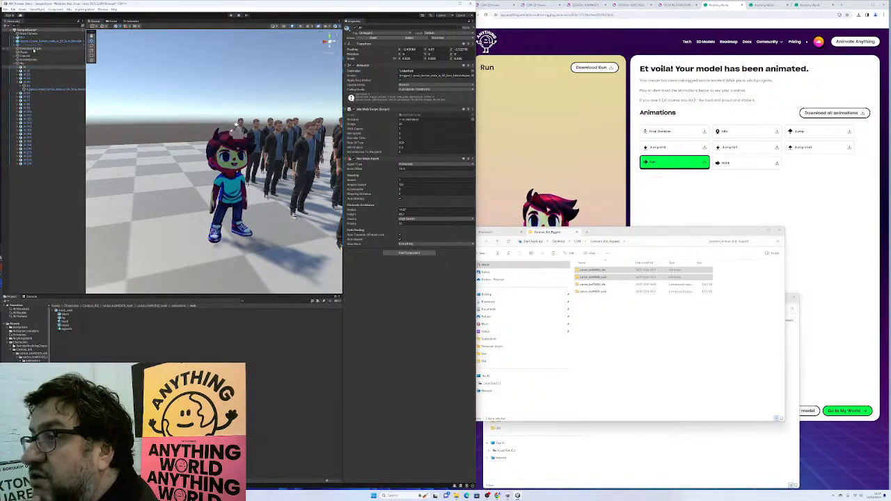
- Add a Nav Mesh Agent to the Kid and adjust its radius and base offset to suit the character
left_click(31, 37)
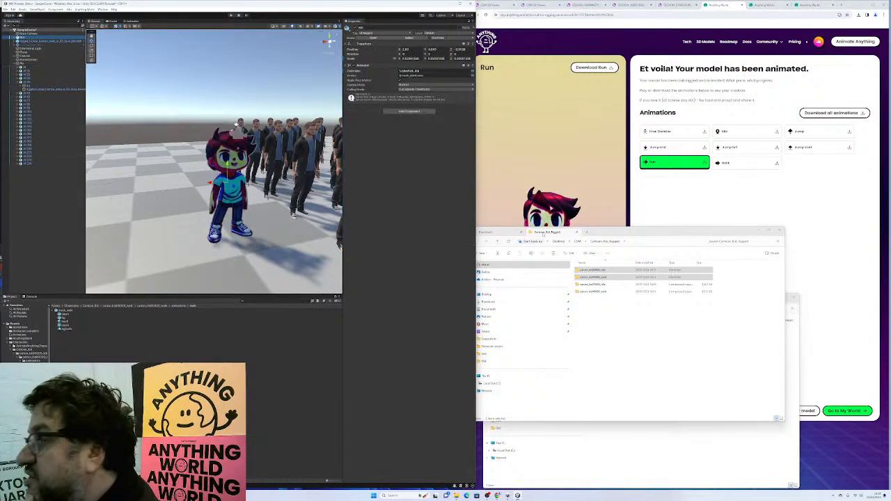
left_click(411, 111)
type("nav")
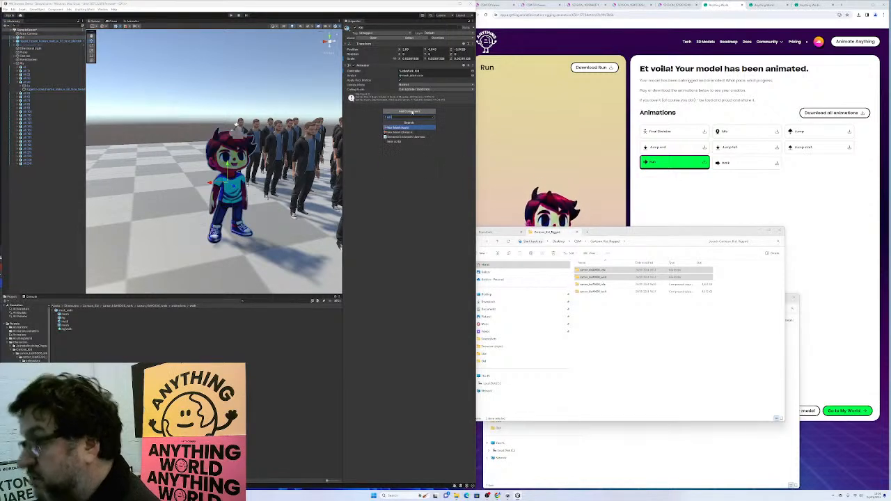
key("Return")
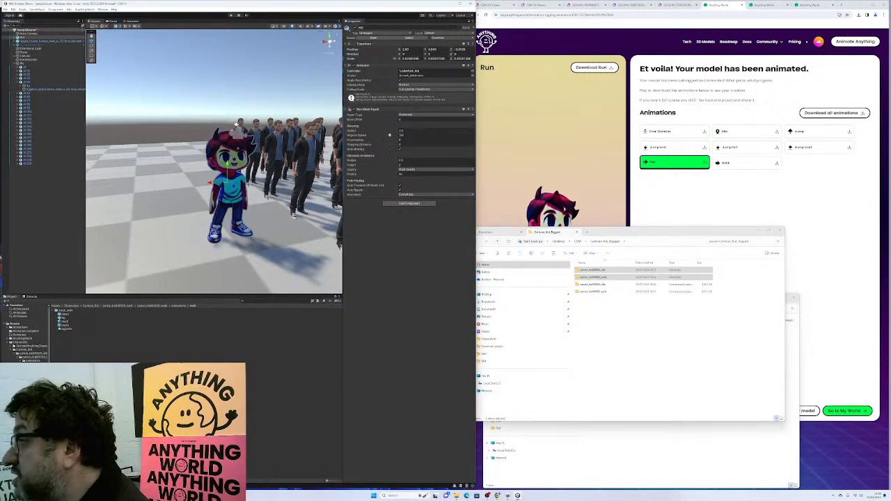
left_click_drag(383, 161, 429, 149)
left_click_drag(380, 120, 637, 127)
- Deactivate the parent object holding the AI crowd so all its characters are hidden
right_click_drag(197, 227, 236, 174)
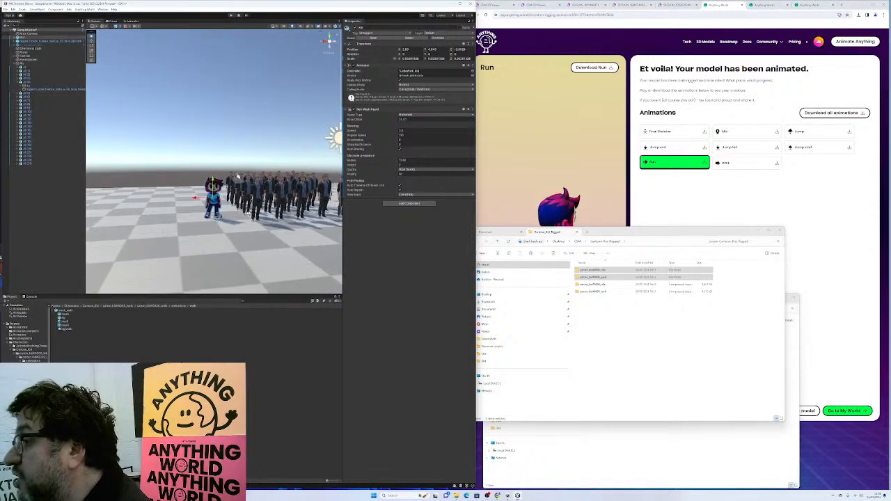
left_click(41, 64)
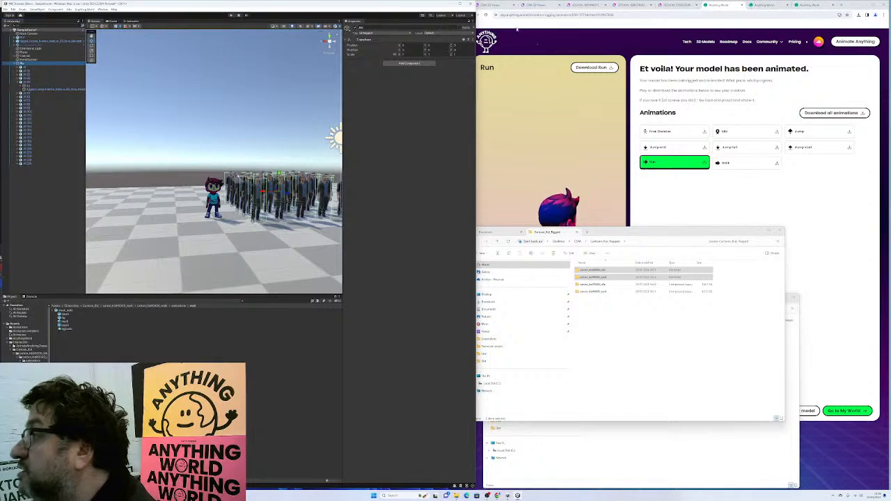
left_click(355, 28)
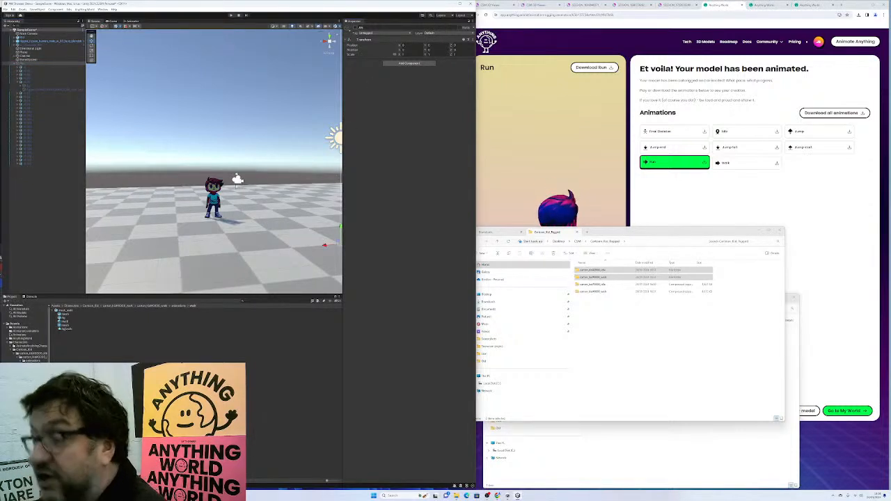
- Move the Kid along the Z axis nearer the remaining character and play-test the scene
right_click_drag(237, 178, 232, 175)
left_click(231, 175)
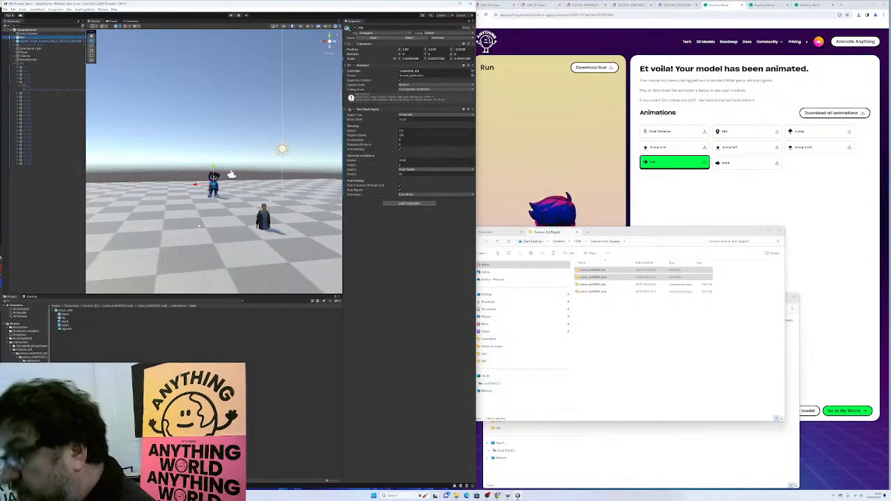
key("super")
left_click_drag(196, 222, 244, 240, "alt")
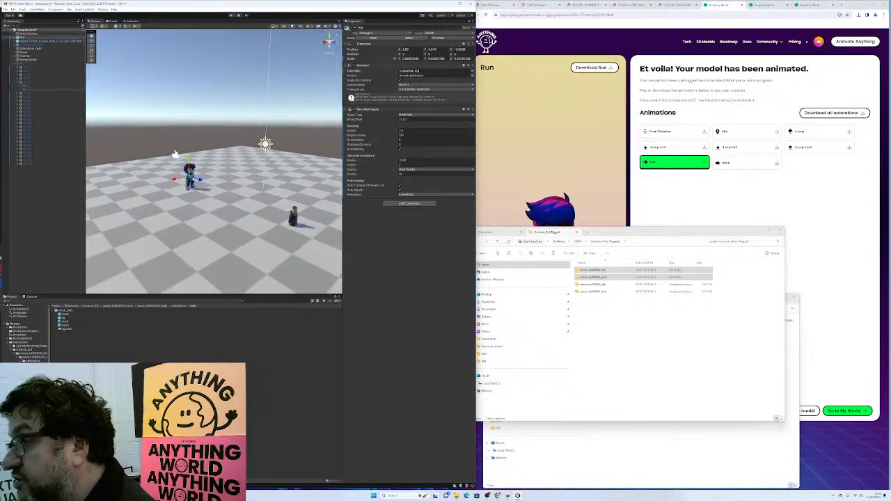
left_click(232, 15)
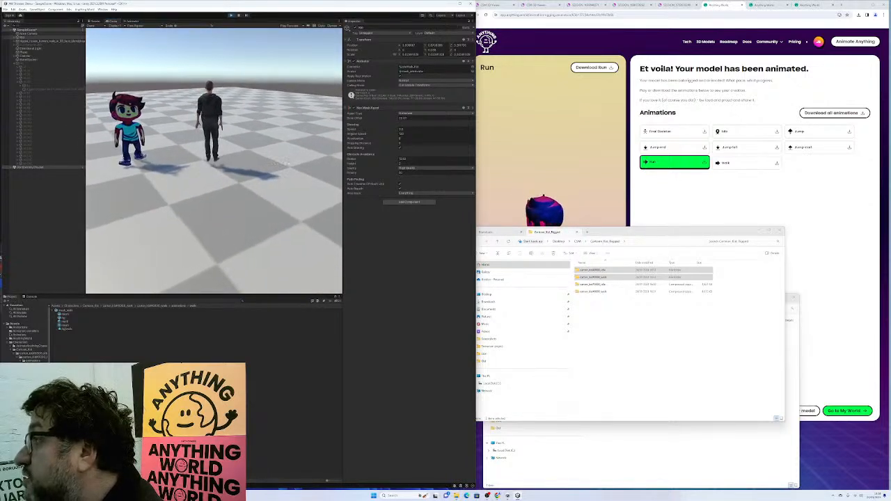
left_click(31, 297)
left_click(13, 296)
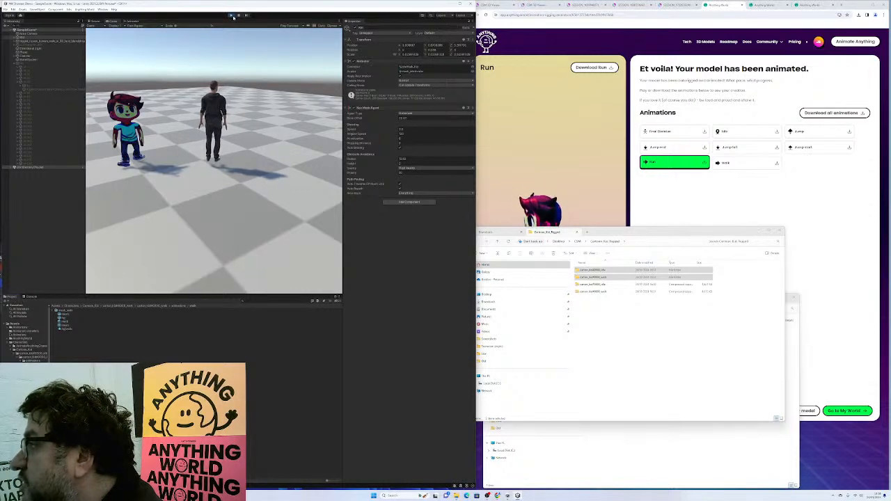
left_click(233, 16)
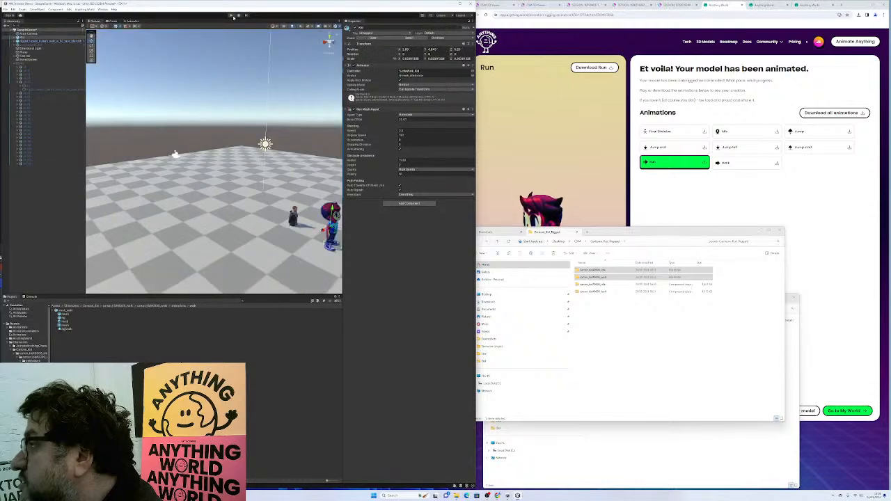
- Move the Kid farther along the Z axis past the other character and play-test the scene again
scroll(279, 275, "down", 5)
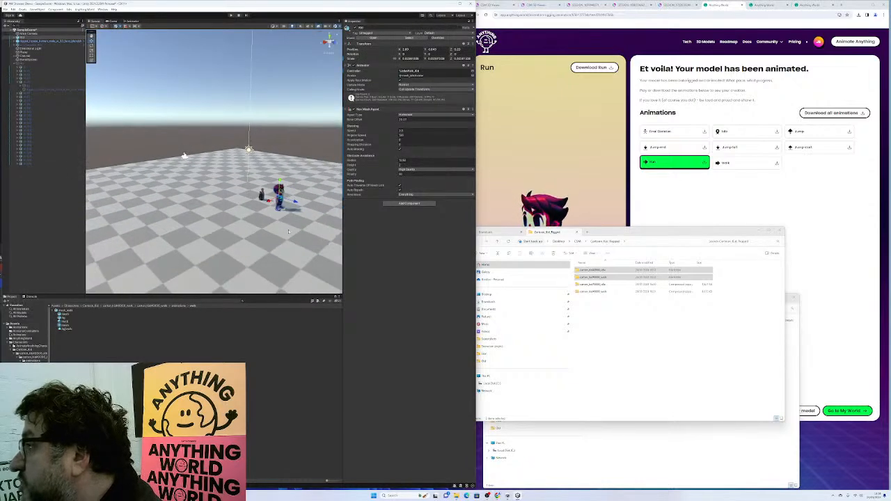
left_click_drag(296, 201, 339, 215)
left_click(232, 15)
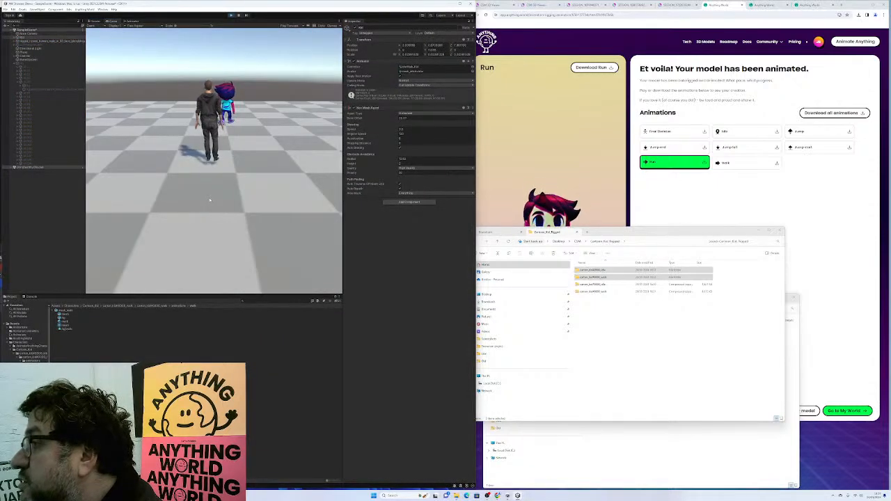
left_click(232, 15)
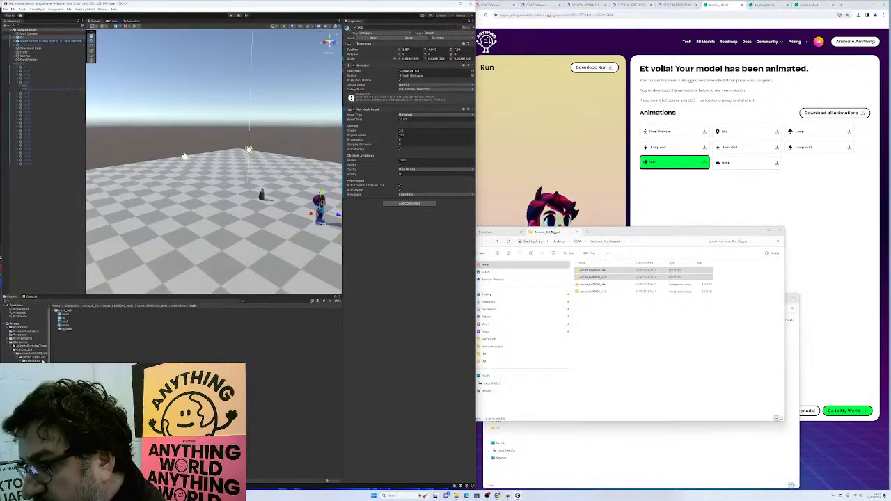
- Enable Loop Time in the import settings of the kid's walk clip and apply the change
left_click(67, 329)
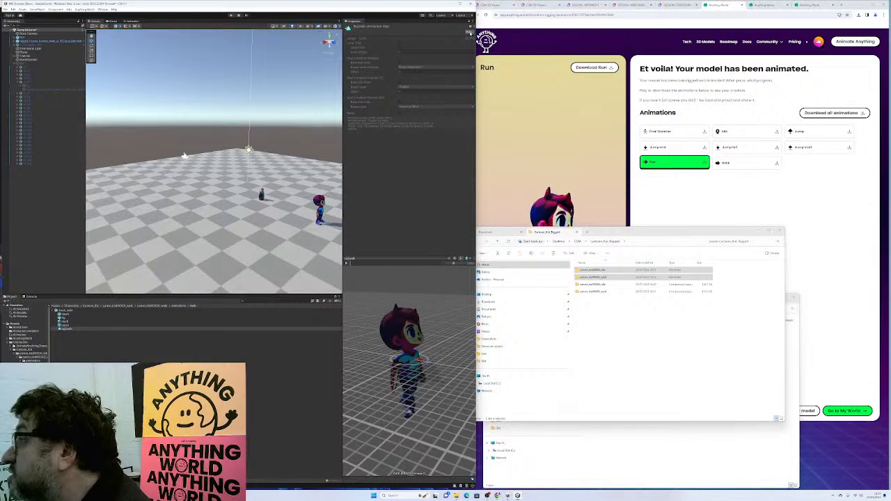
left_click(468, 32)
scroll(401, 204, "down", 1)
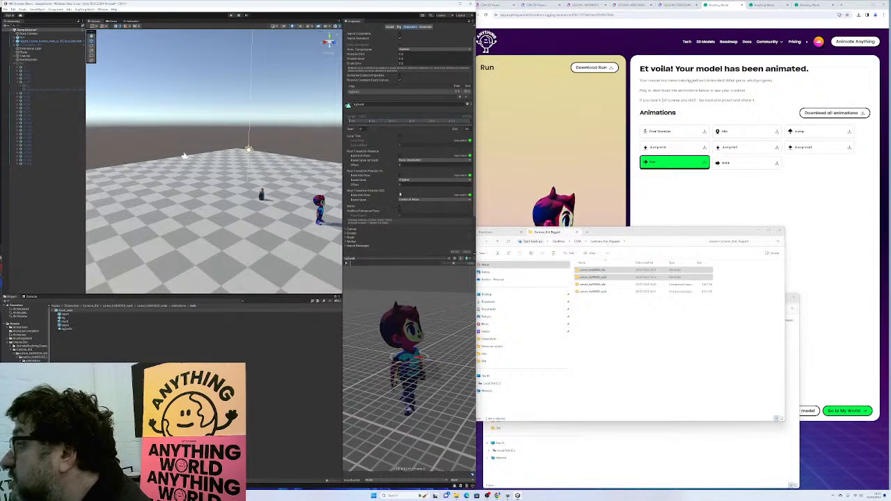
left_click(400, 137)
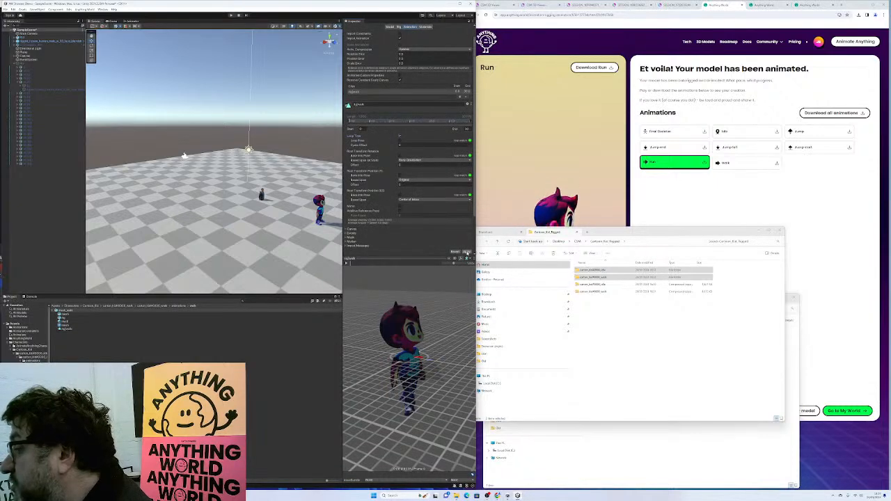
left_click(466, 252)
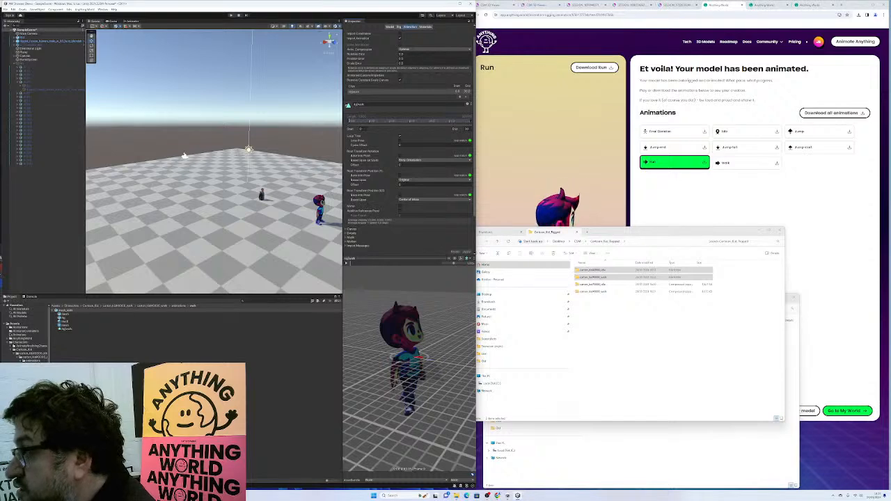
- Enable Loop Time for the kid's idle clip, apply the change, and run the scene in play mode
left_click(32, 365)
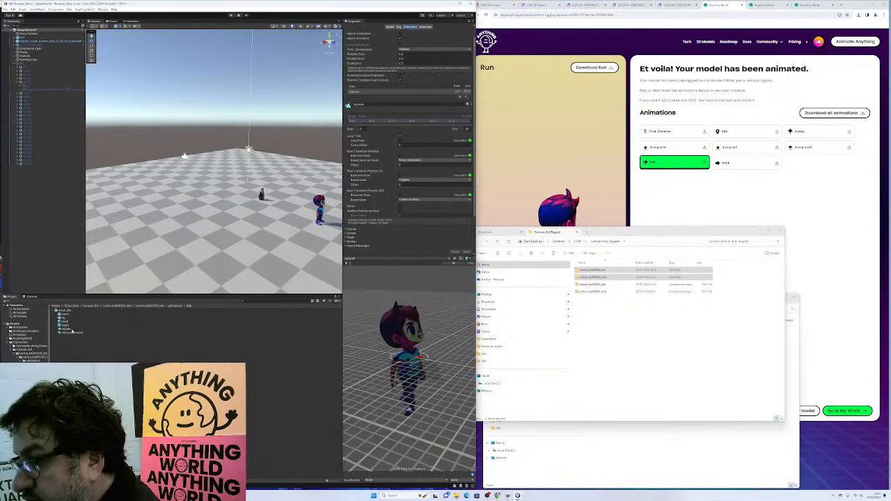
left_click(68, 329)
left_click(469, 32)
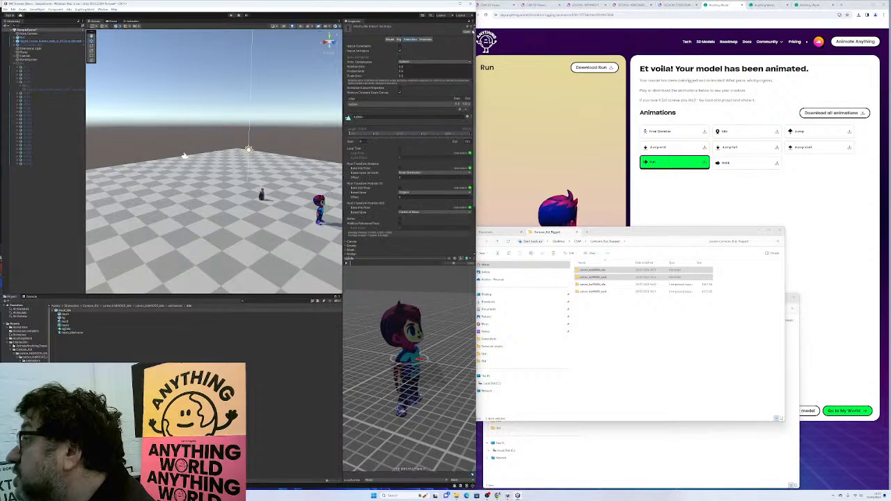
left_click(399, 149)
scroll(400, 150, "down", 2)
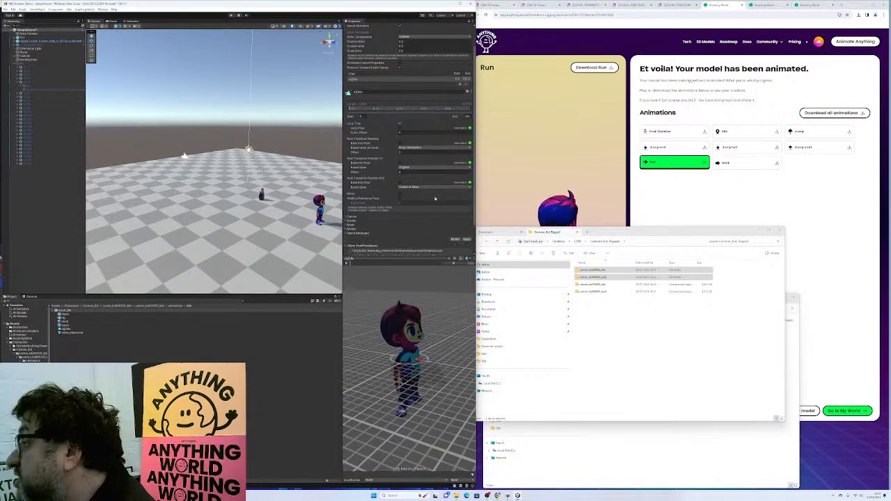
left_click(466, 240)
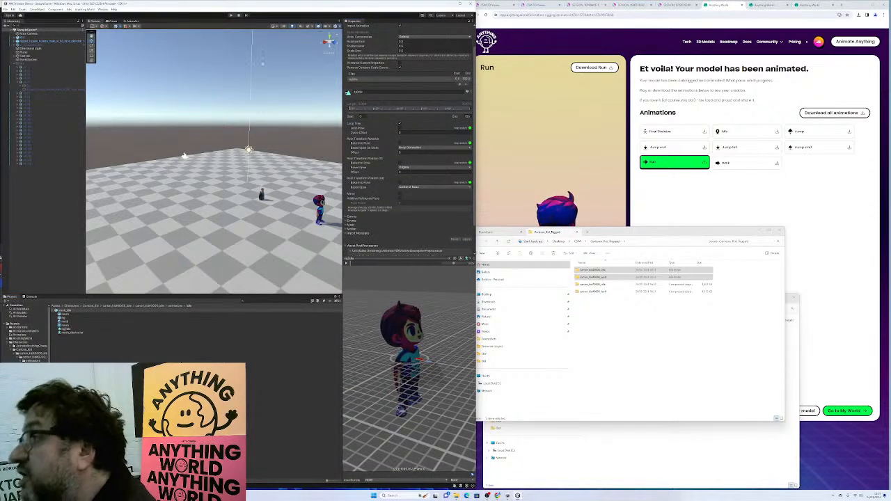
left_click(232, 15)
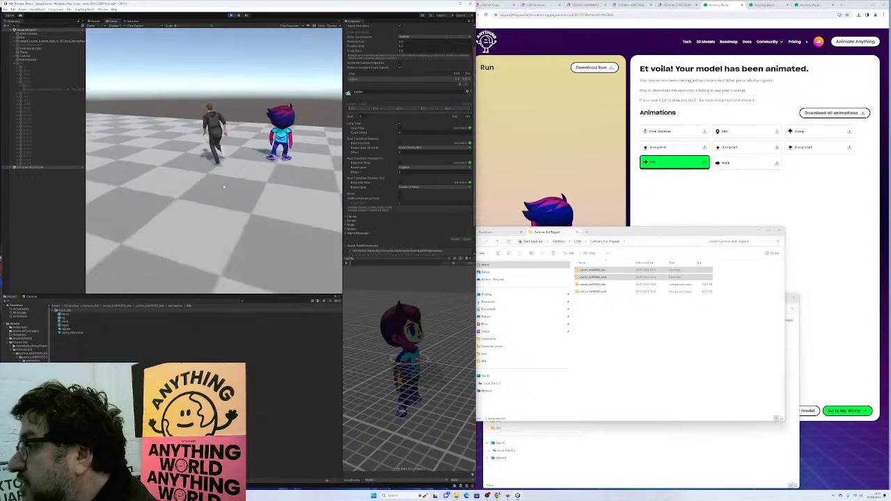
- Frame the Kid in the scene view during play mode to watch its movement and animation, and stop the run
left_click(93, 21)
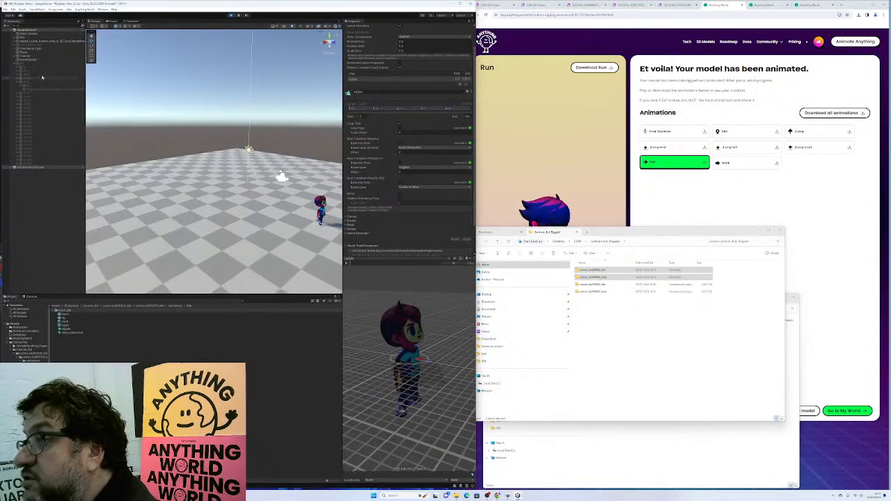
double_click(28, 37)
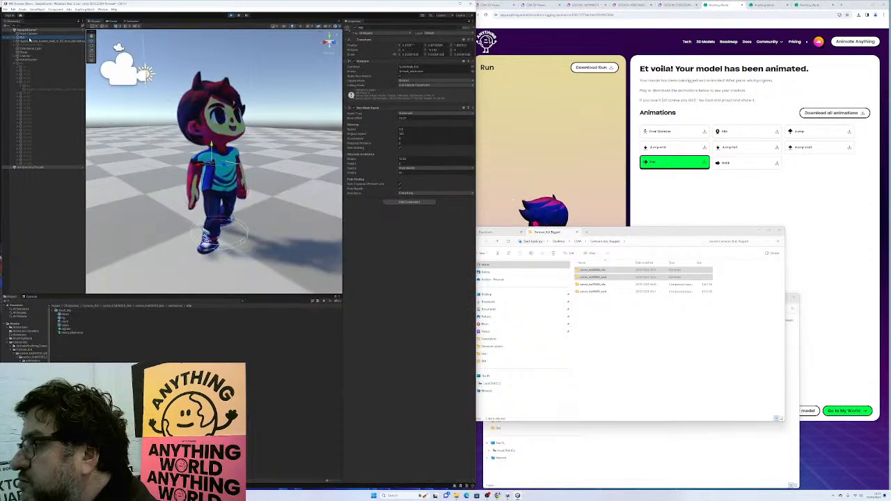
scroll(282, 268, "down", 6)
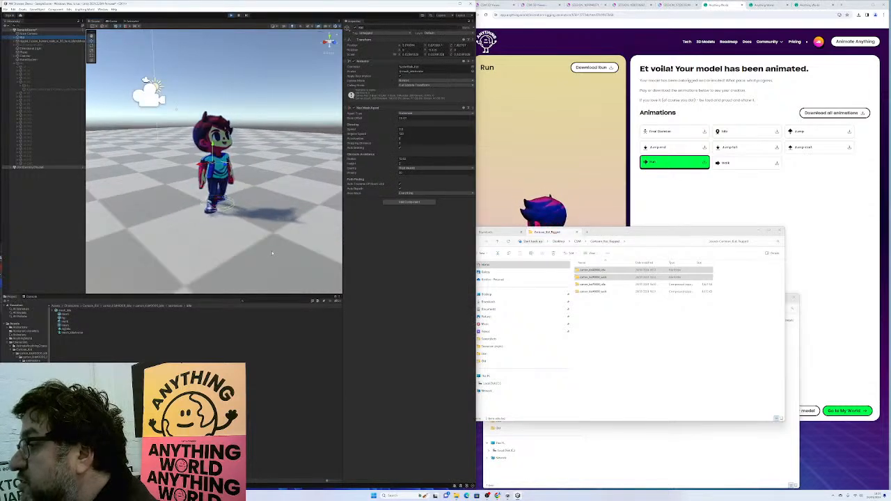
scroll(271, 256, "down", 2)
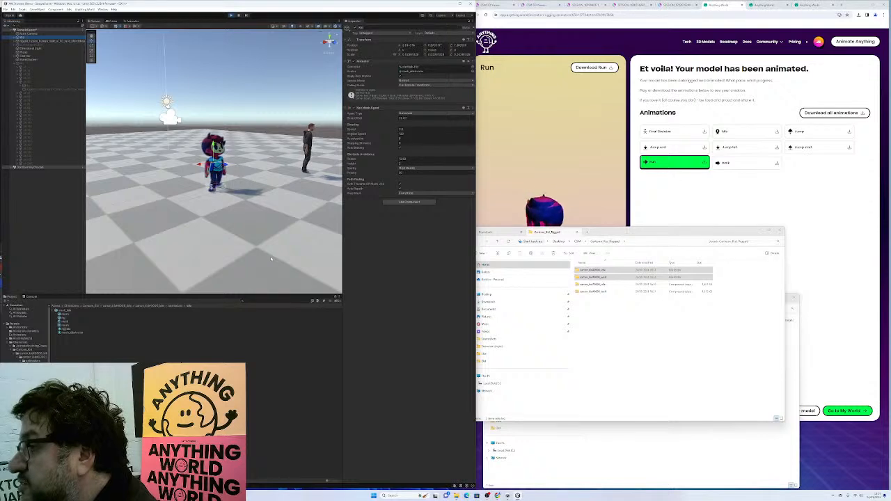
left_click(231, 16)
- Copy the Idle Walk Script component from a disabled crowd character, paste it onto the Kid as a new component, and play-test the scene
left_click(44, 67)
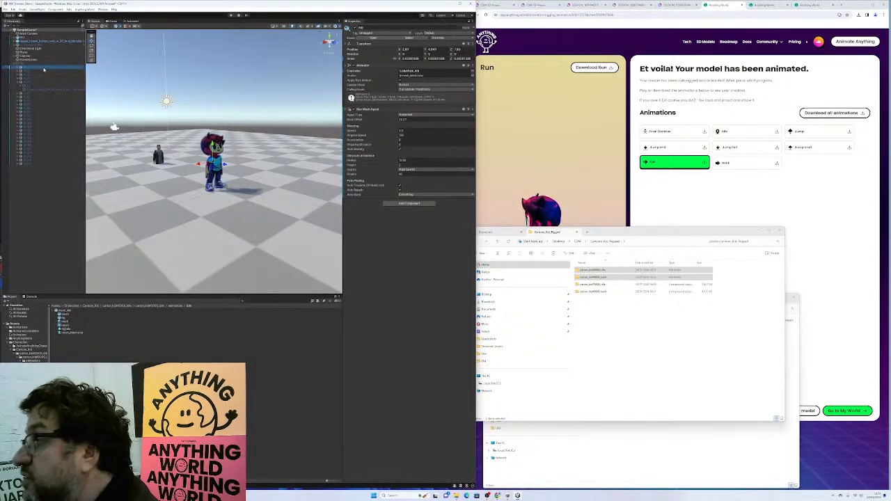
left_click(471, 109)
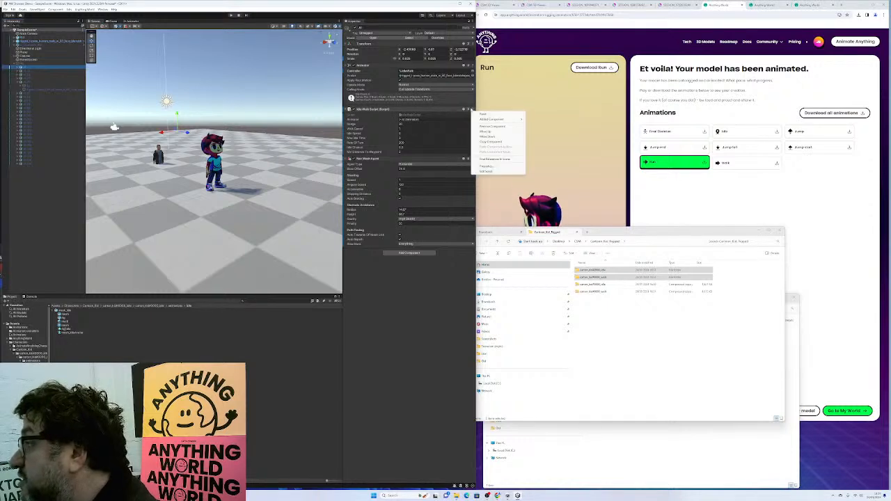
left_click(490, 141)
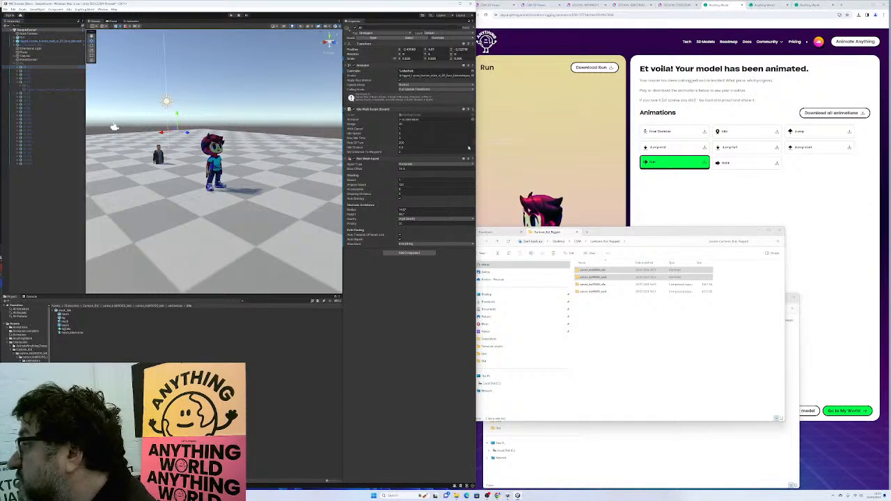
left_click(34, 37)
left_click(35, 41)
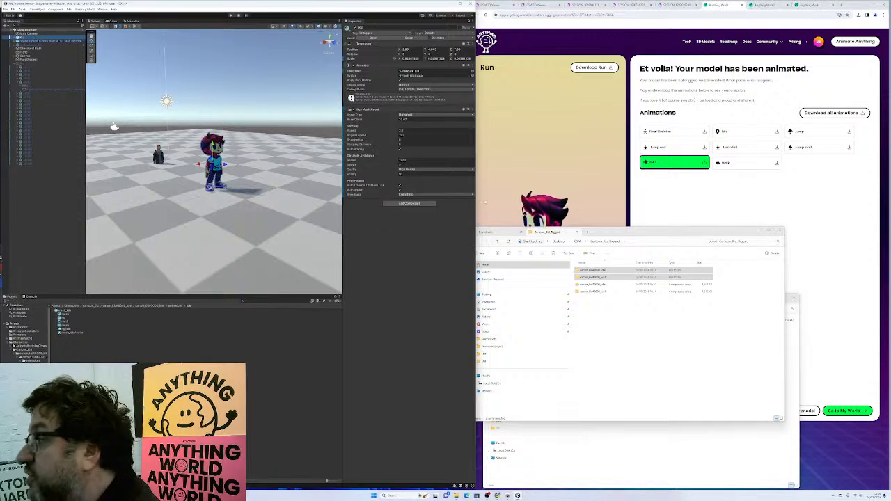
left_click(471, 109)
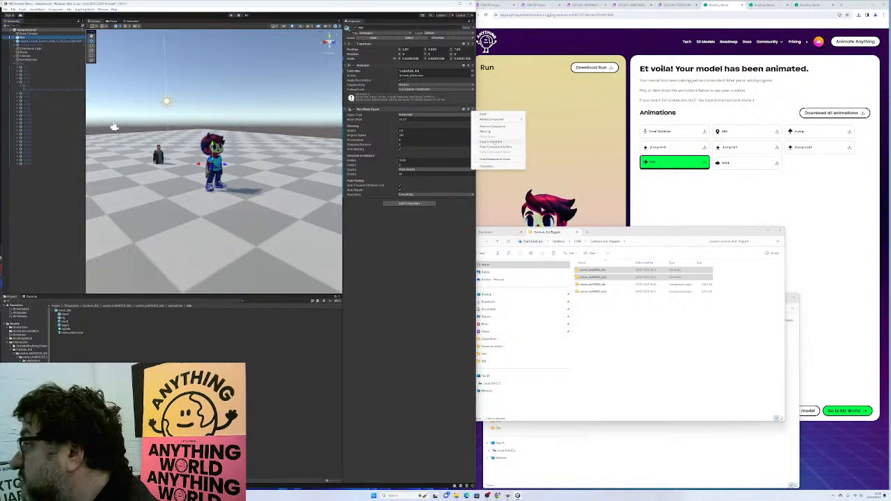
left_click(496, 147)
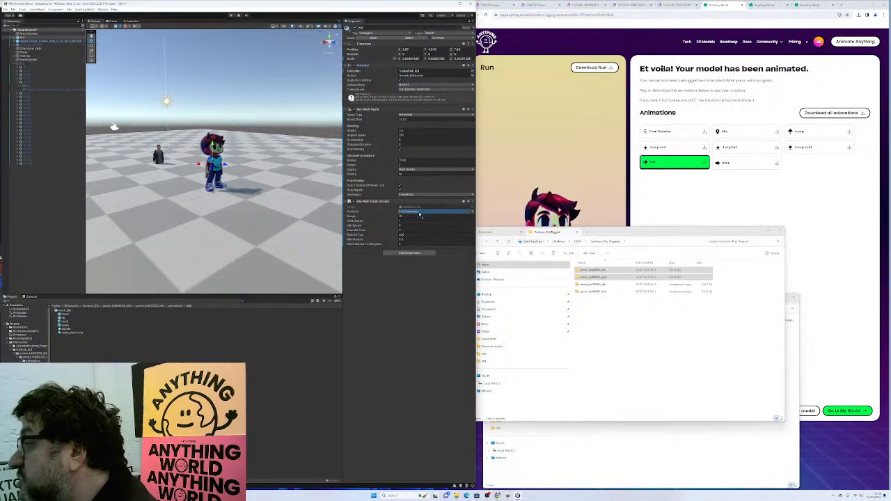
left_click(233, 15)
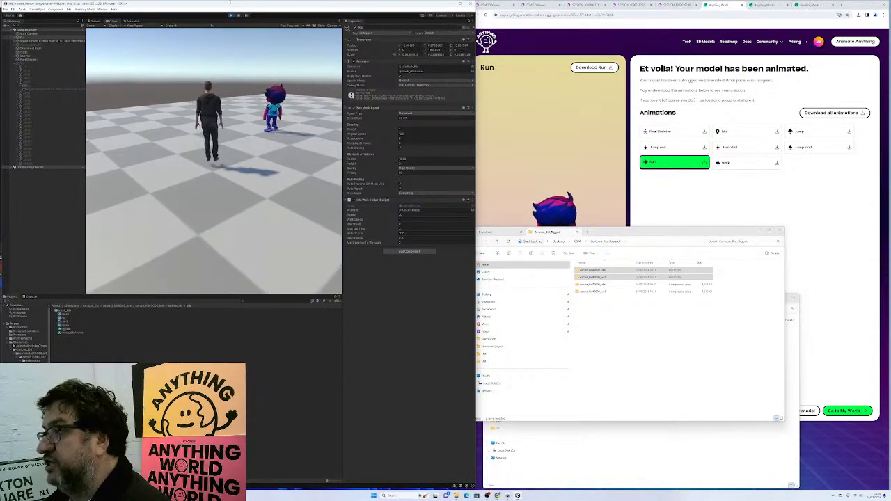
left_click(230, 15)
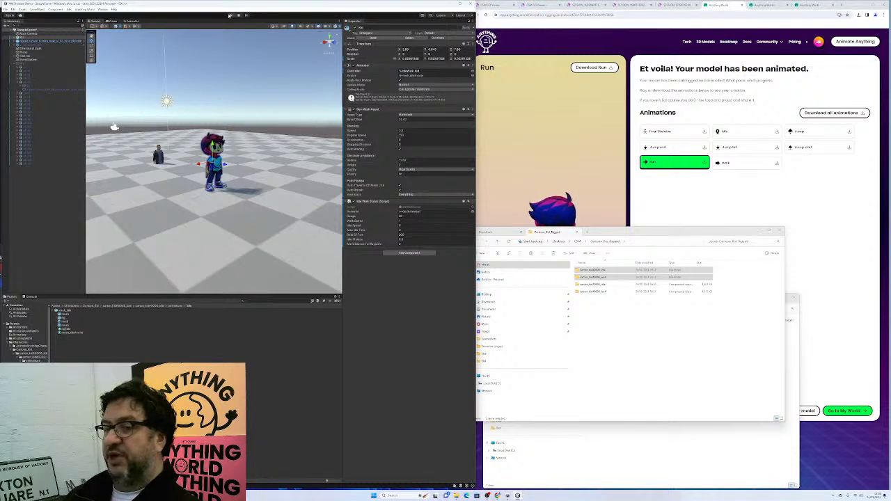
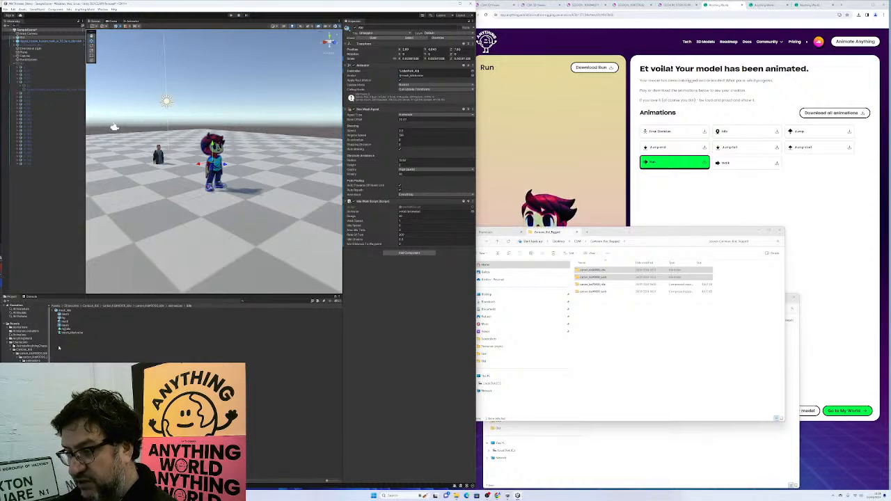
- Configure the humanoid avatar of the kid's idle model and rotate the left foot bone outward
left_click(70, 311)
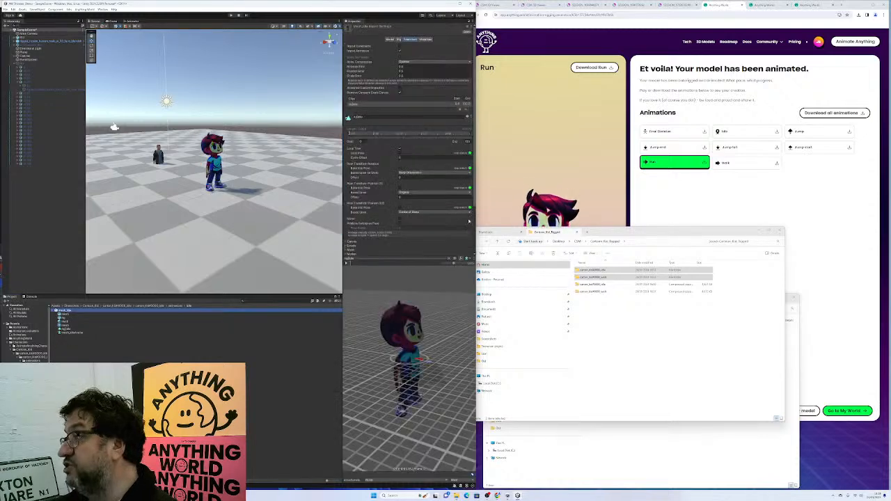
left_click(399, 39)
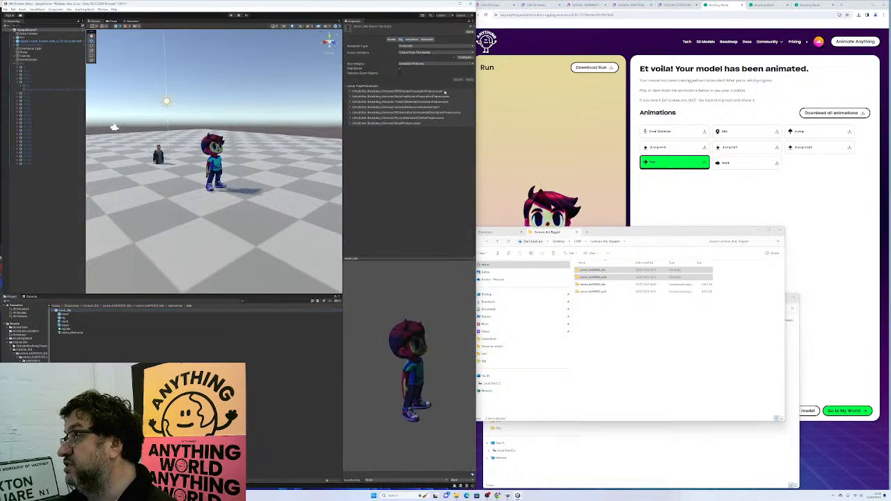
left_click(464, 57)
scroll(249, 159, "down", 3)
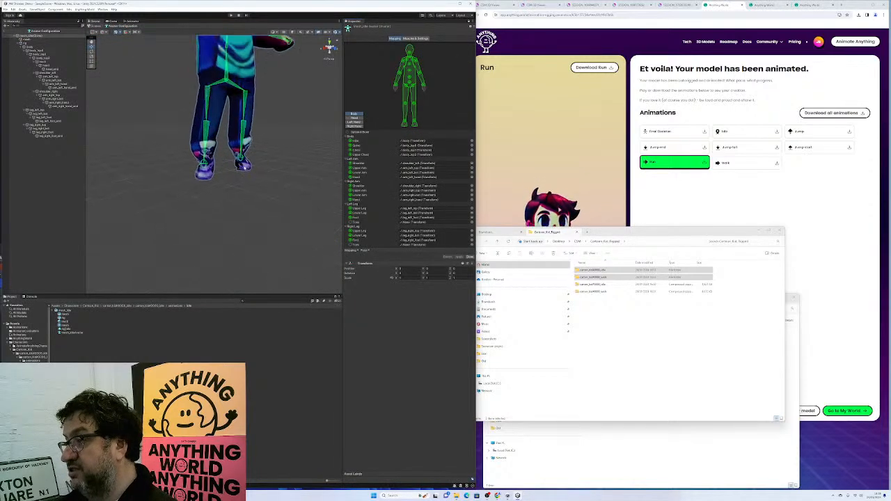
left_click(238, 158)
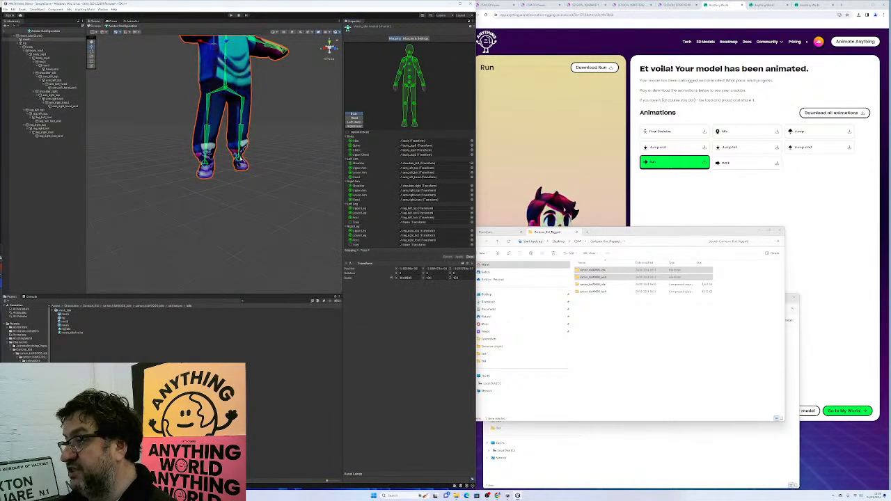
left_click_drag(241, 167, 216, 167, "alt")
left_click(251, 150)
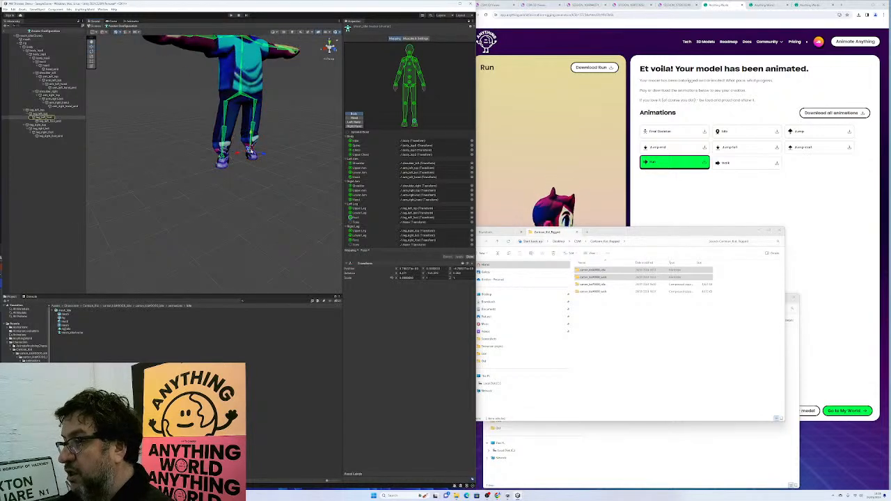
left_click_drag(254, 157, 322, 154)
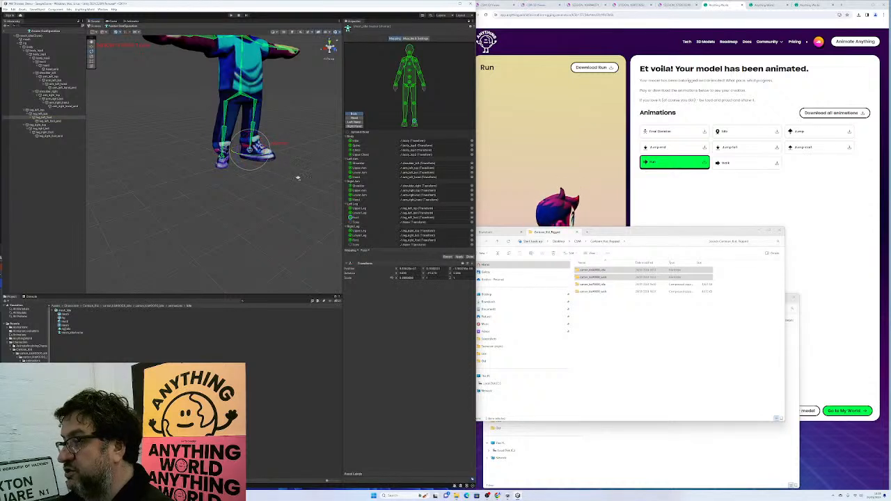
key("f")
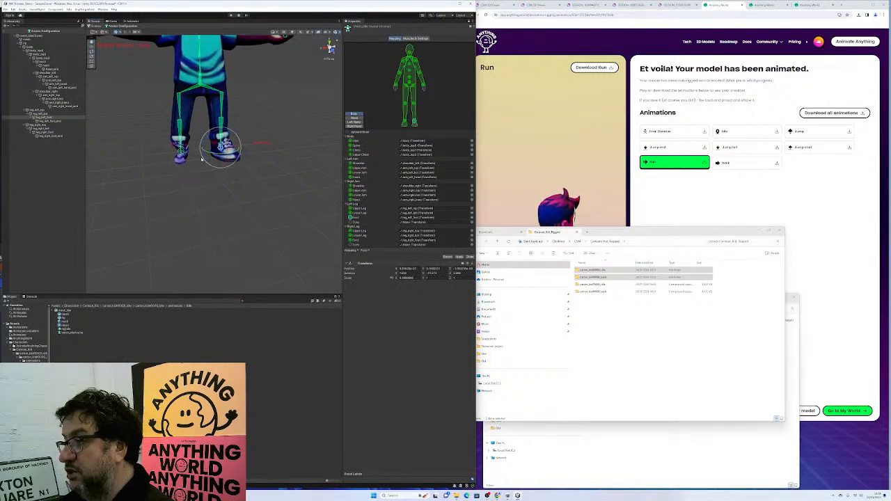
- Rotate the right foot bone outward, finish the avatar configuration with the changes applied, and play-test the scene
left_click(180, 152)
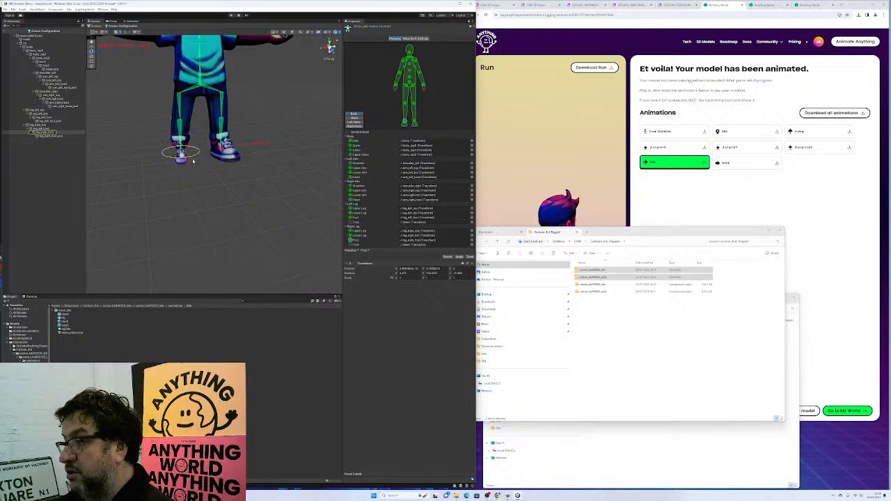
left_click_drag(191, 166, 93, 166)
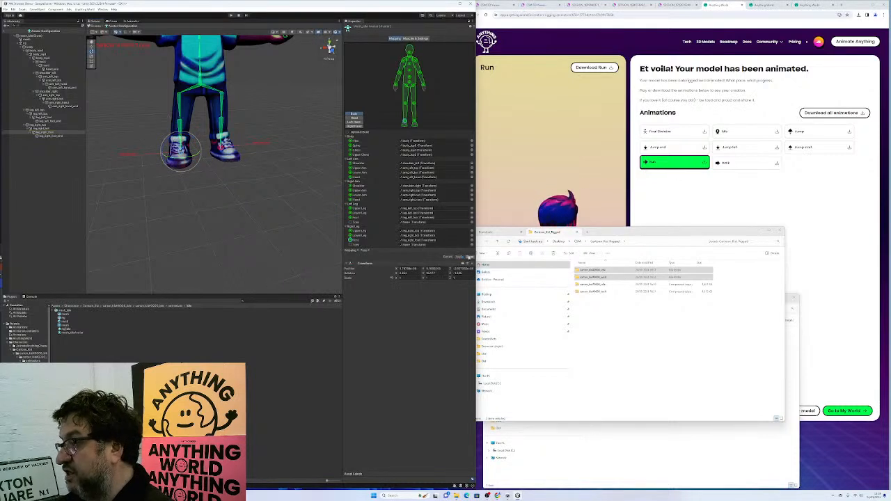
left_click(470, 257)
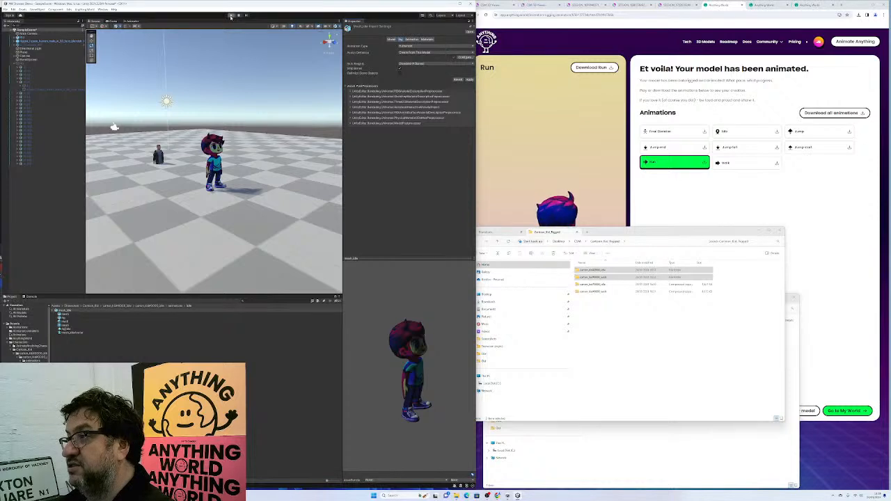
left_click(231, 15)
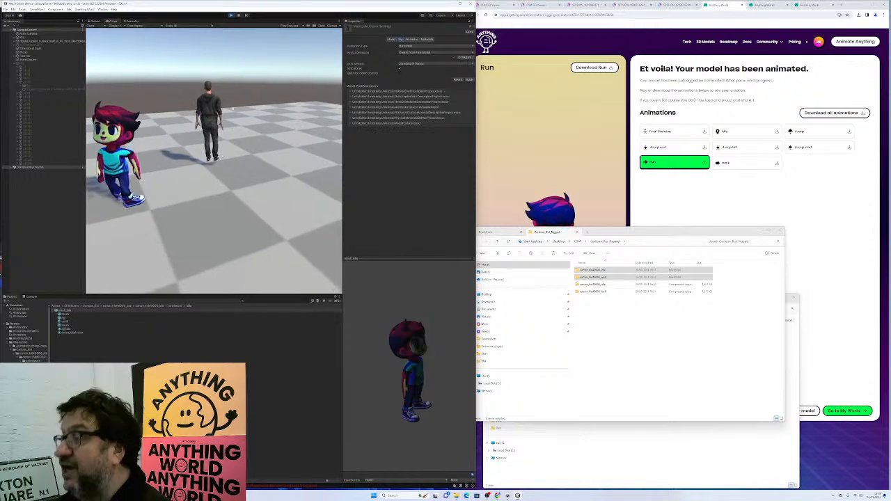
left_click(230, 15)
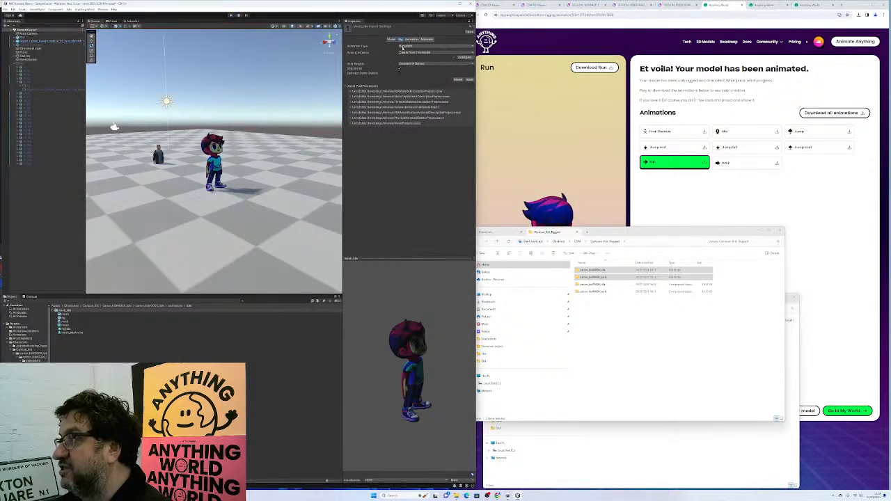
- Reconfigure the idle model's avatar with both feet turned back to point forward, apply the pose, and run the scene
left_click(465, 58)
left_click(221, 147)
left_click_drag(246, 154, 275, 146)
left_click(179, 149)
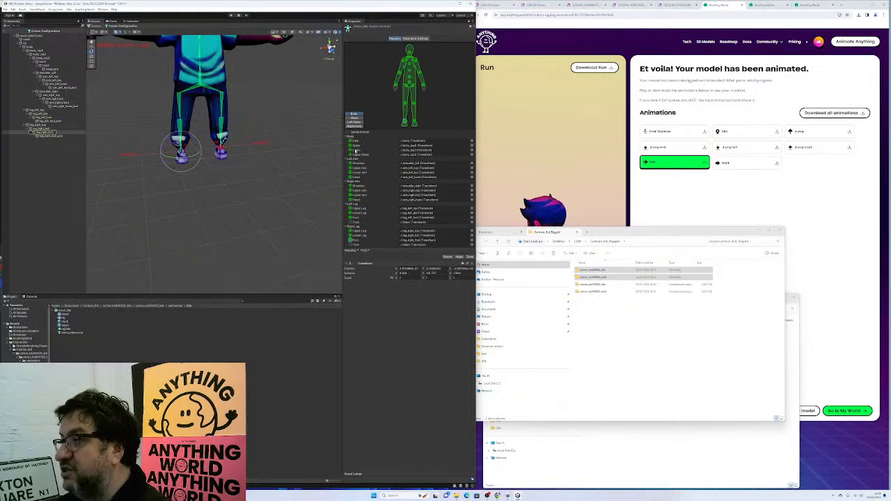
left_click(462, 259)
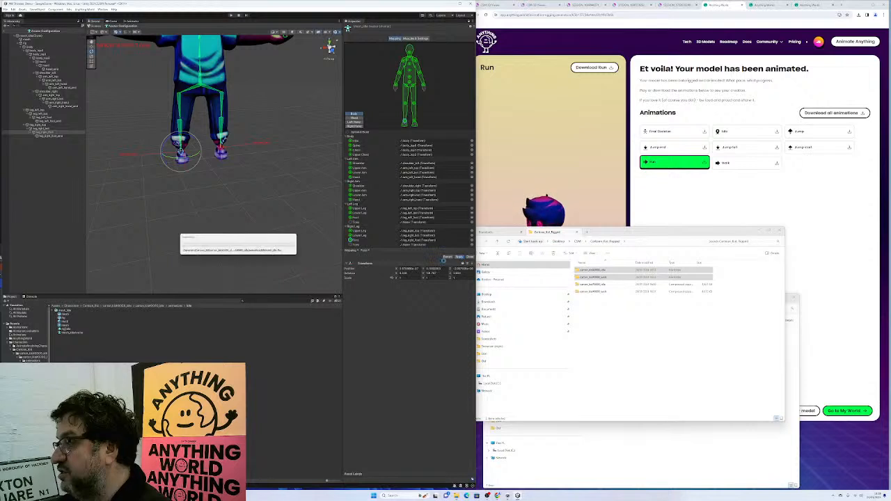
left_click(231, 14)
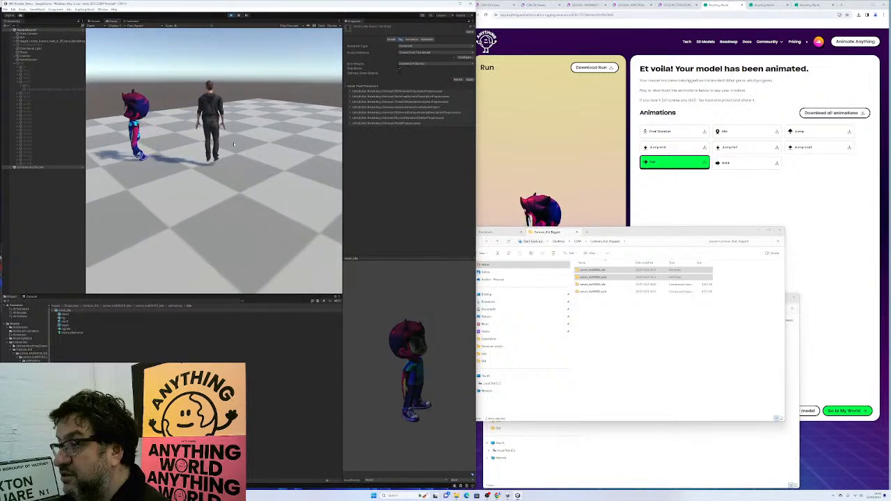
- Run and jump the player around the wandering cartoon kid to check its movement in play mode, and stop the test
key("d")
key("a")
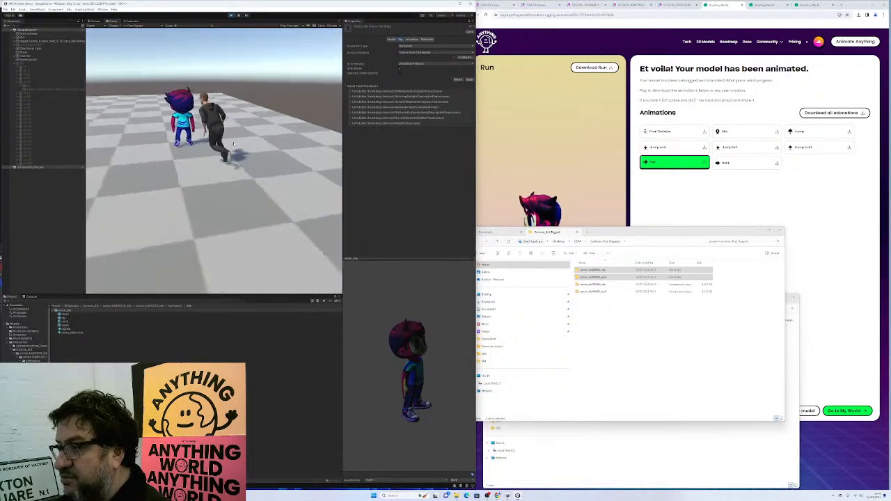
key("w")
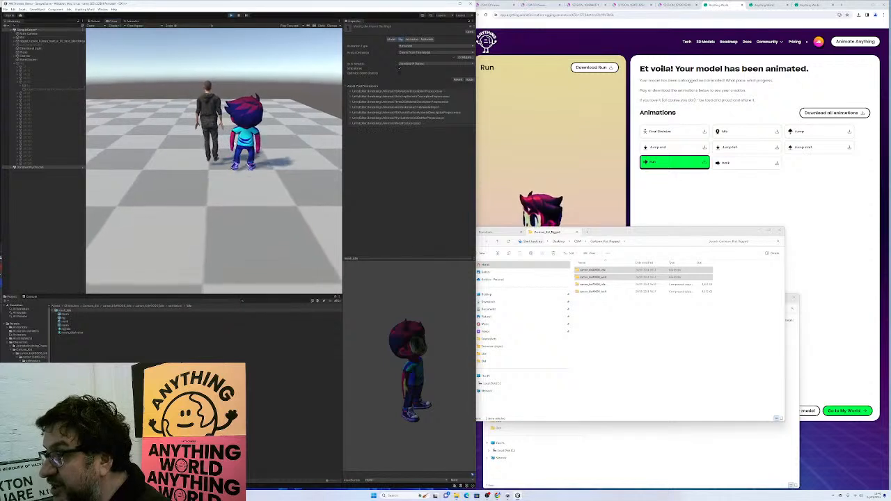
key("w")
key("w")
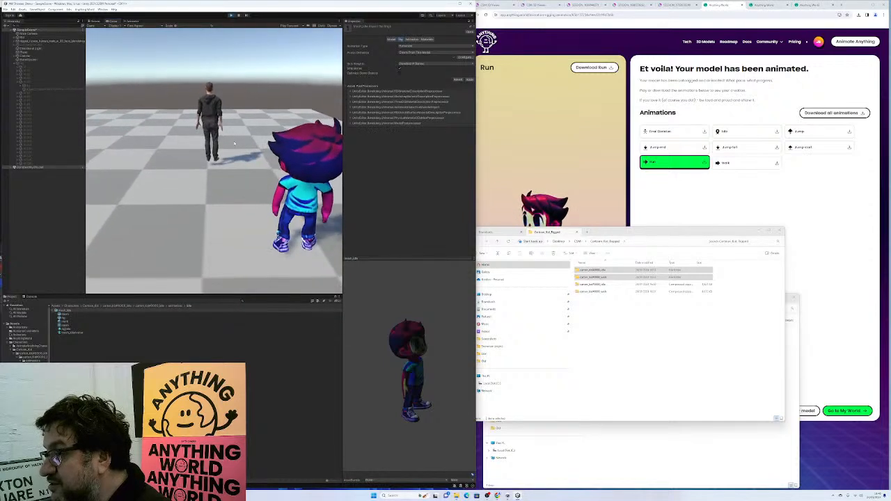
key("w")
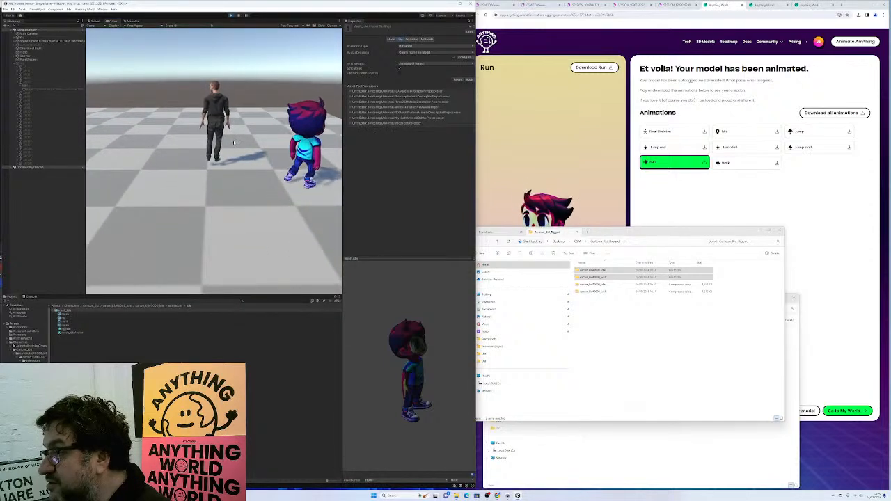
key("w")
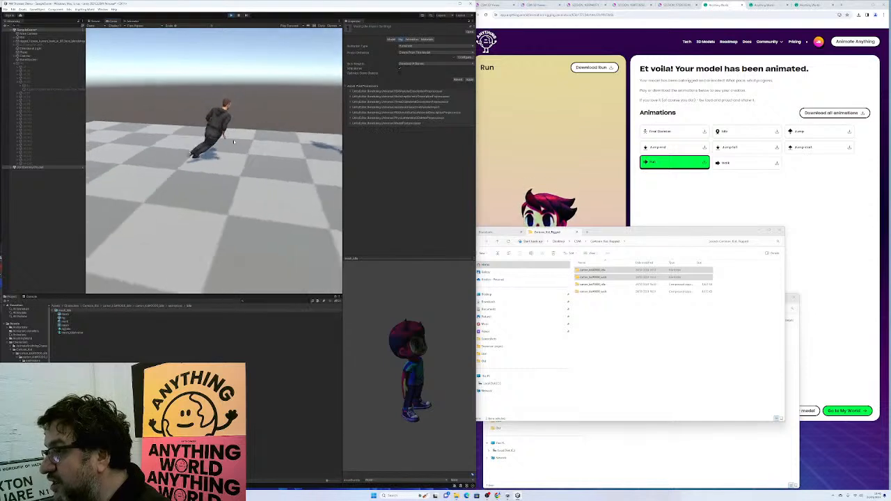
key("space")
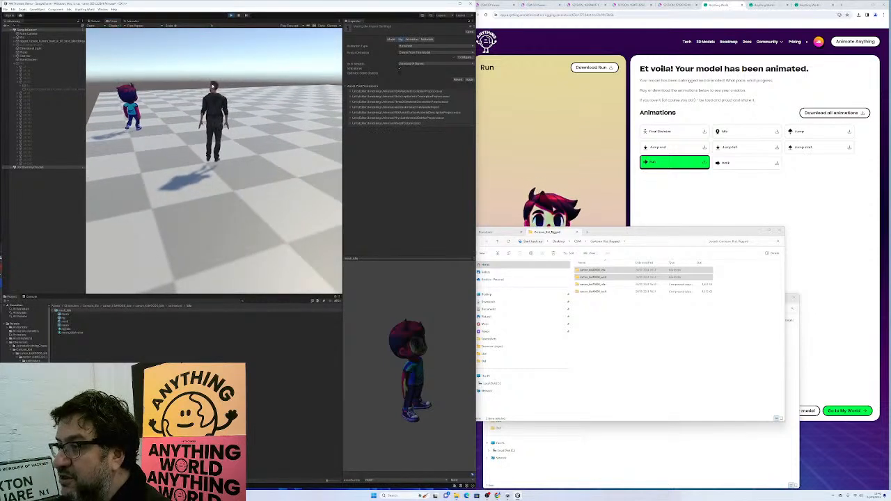
key("w")
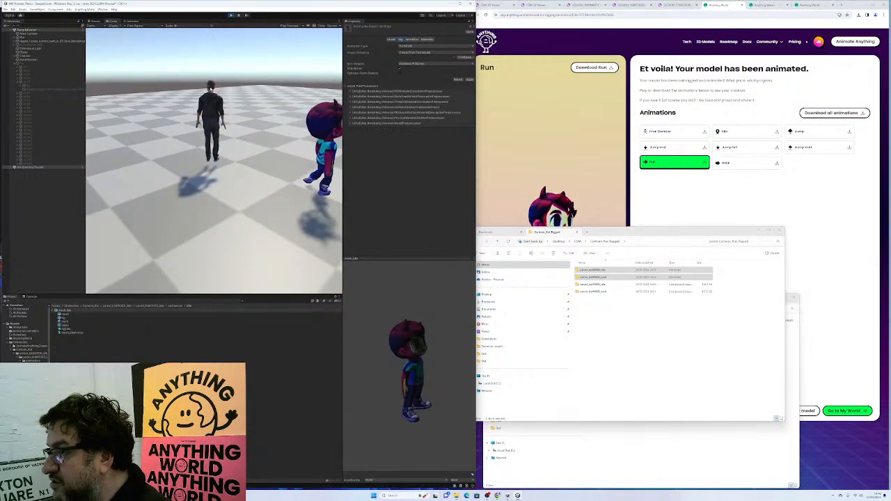
key("w")
key("d")
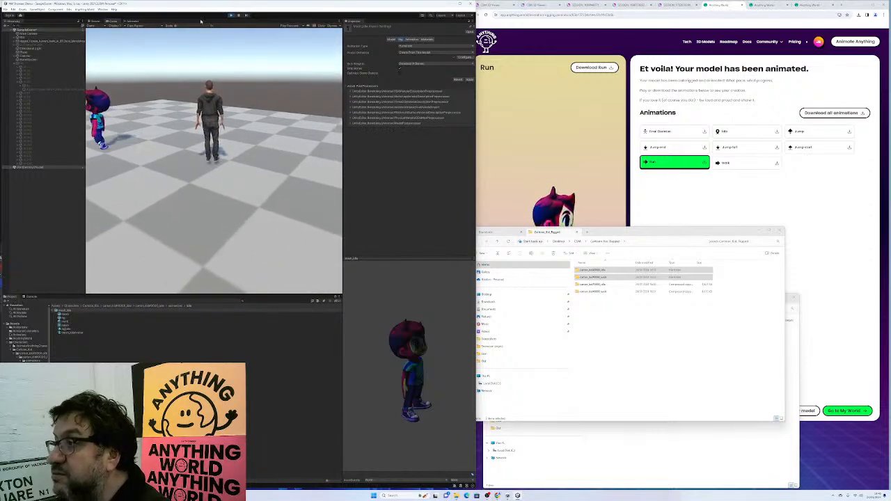
left_click(231, 16)
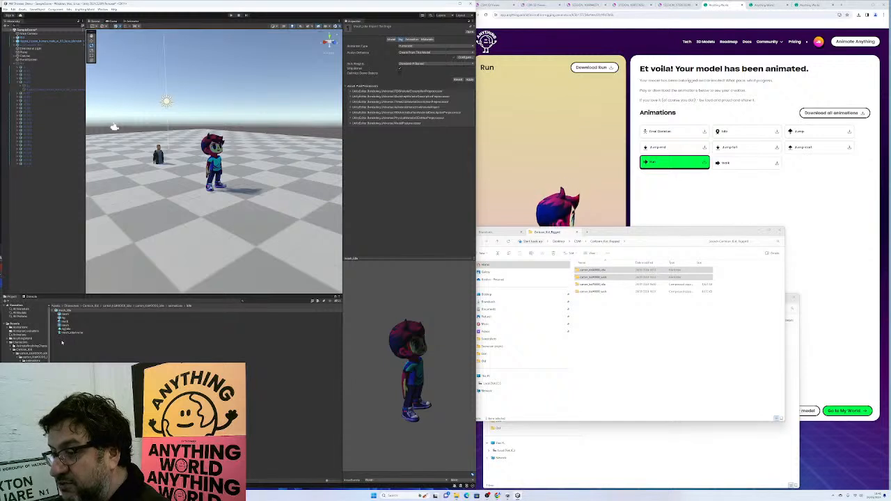
- Compare the rig import settings of the cartoon kid's walk model with those of its idle model
left_click(33, 380)
left_click(64, 309)
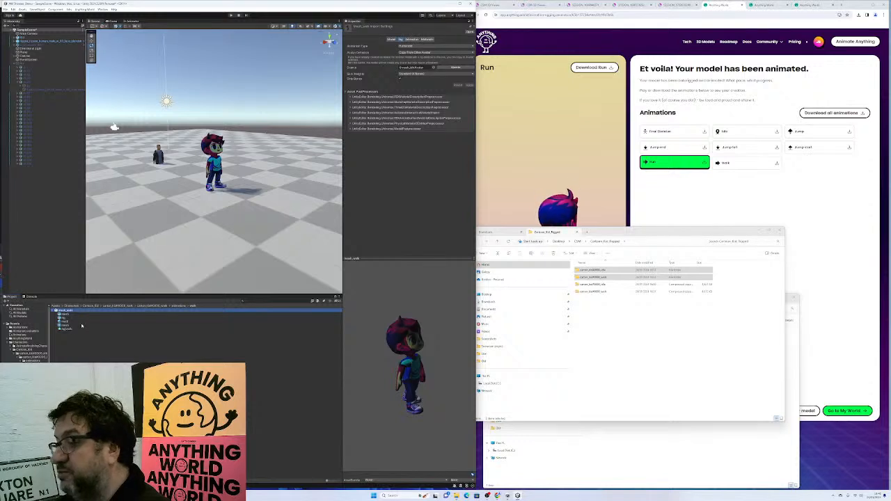
left_click(33, 365)
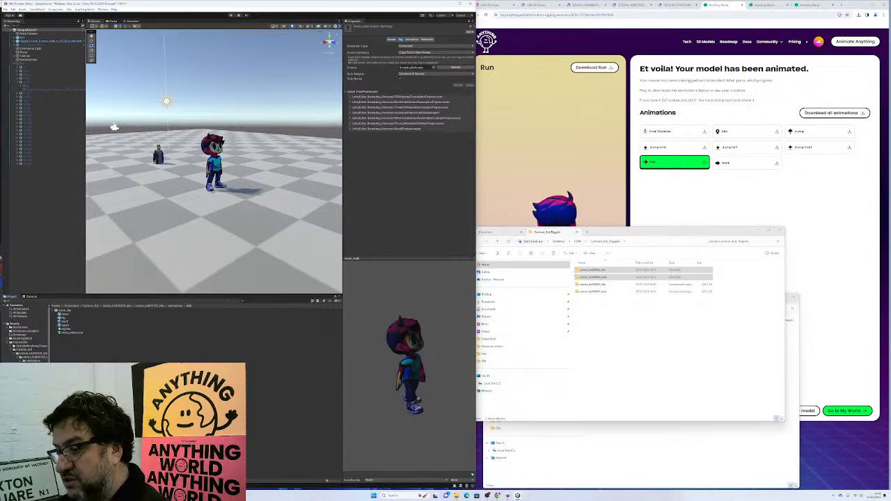
left_click(70, 313)
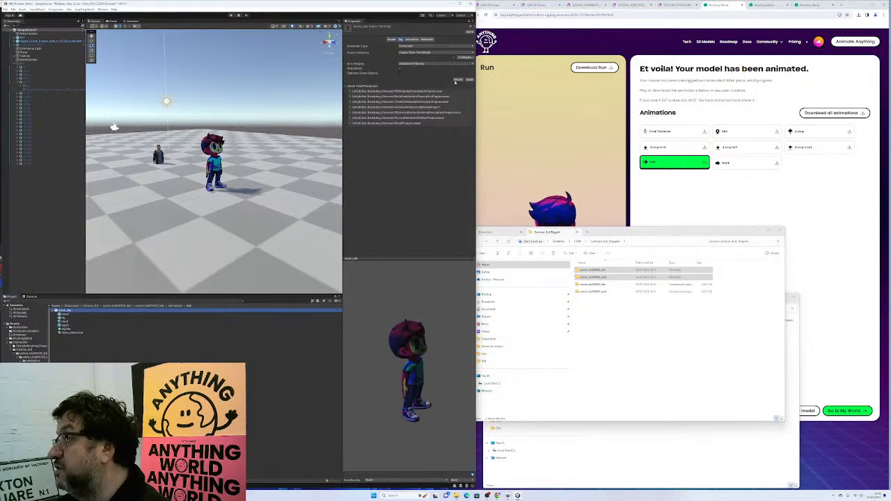
- Adjust the foot bones in the idle model's avatar configuration, apply the change and play-test the scene briefly
left_click(463, 58)
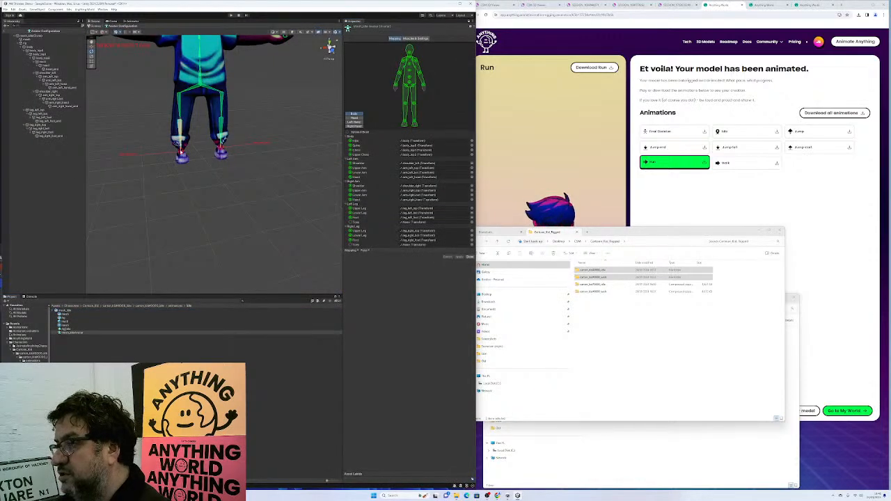
left_click(181, 151)
left_click_drag(181, 151, 246, 150)
left_click(219, 150)
left_click_drag(179, 190, 255, 210)
right_click_drag(262, 204, 280, 189)
key("a")
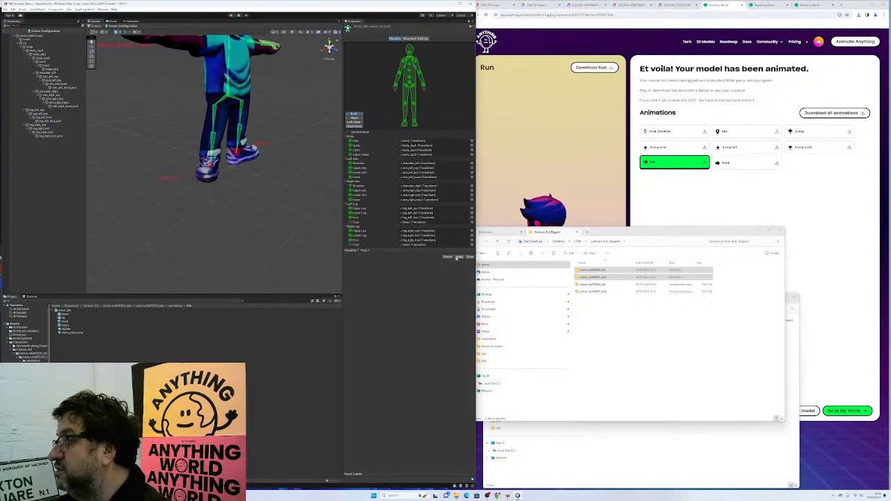
left_click(460, 257)
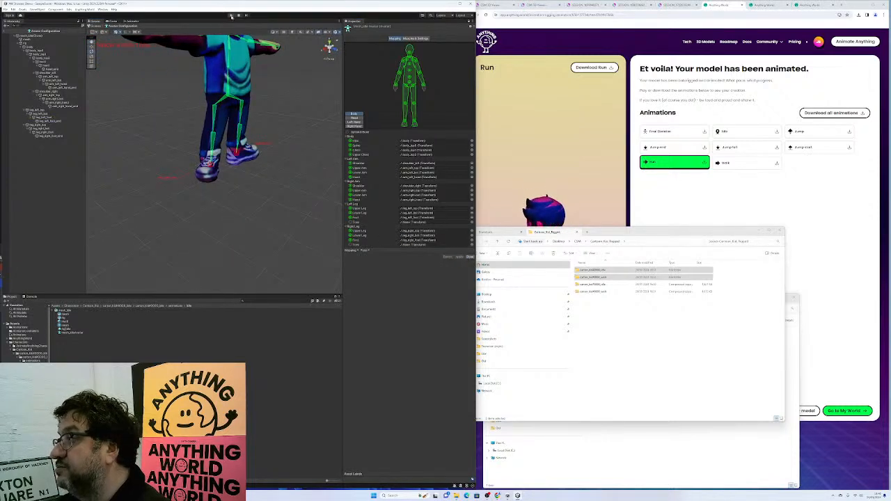
left_click(232, 16)
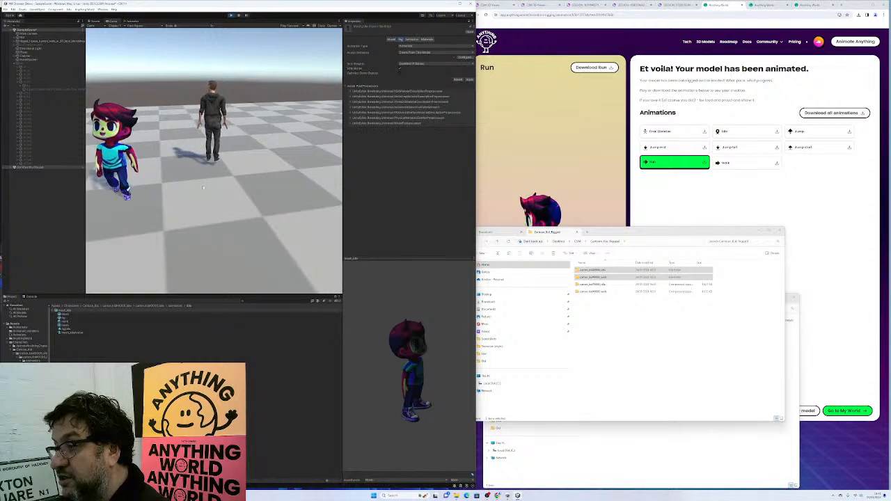
left_click(230, 16)
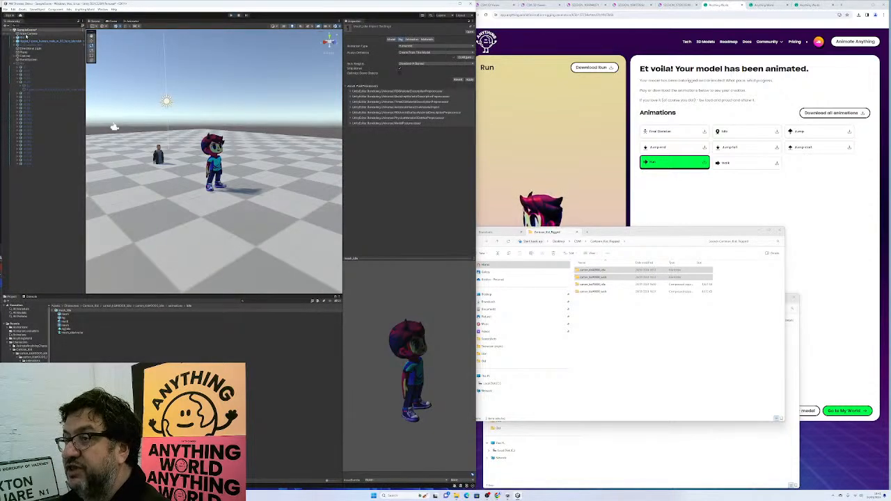
- Duplicate the cartoon kid character in the scene and place the copy beside the original
left_click(31, 37)
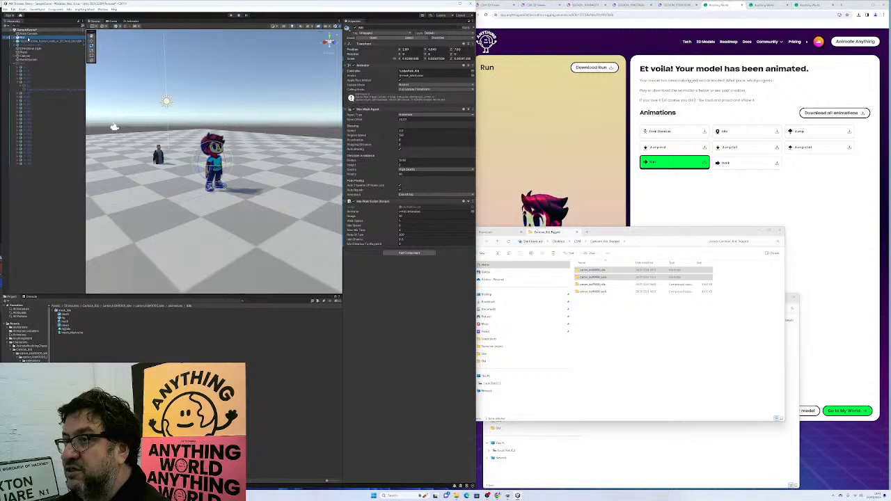
left_click_drag(25, 41, 22, 168)
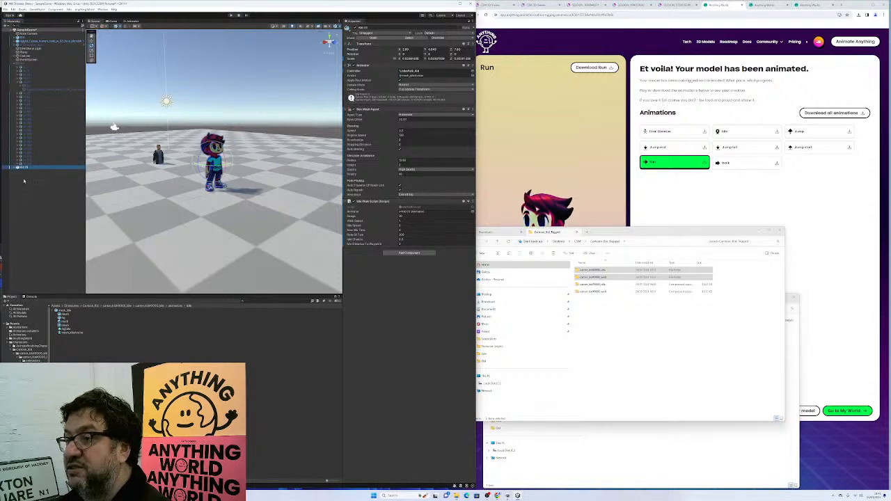
key("w")
left_click(220, 165)
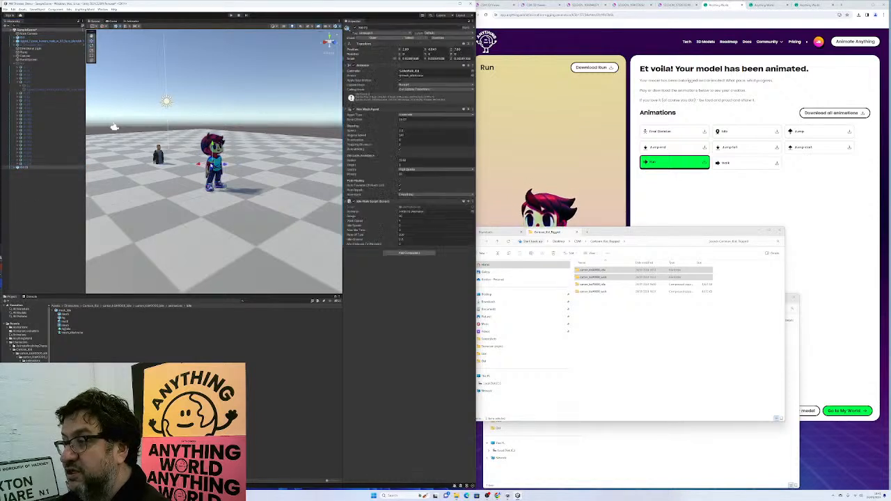
key("ctrl+d")
left_click_drag(220, 164, 192, 172)
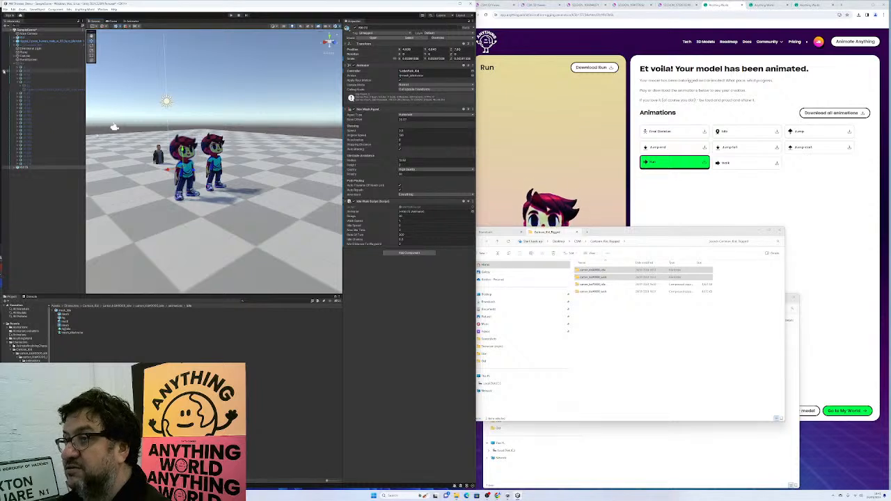
- Duplicate both cartoon kids together and move the new pair away from the originals to form a group of four
left_click(22, 38, "ctrl")
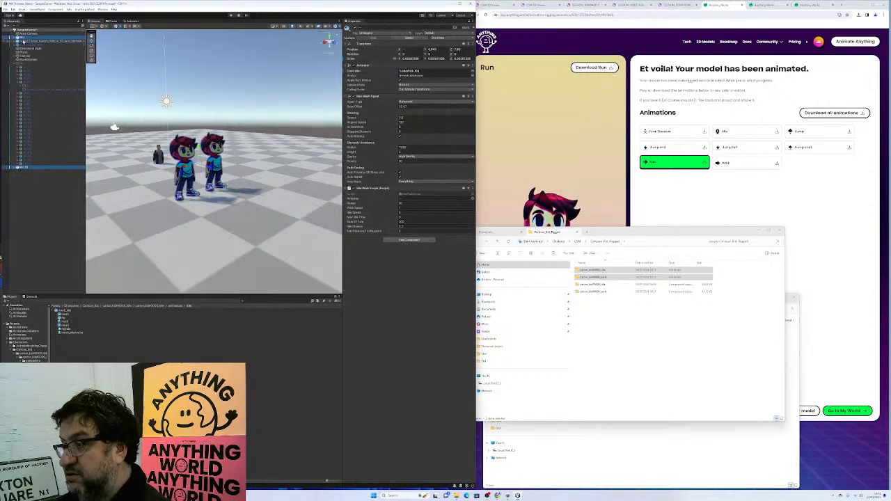
key("ctrl+d")
left_click_drag(209, 169, 235, 182)
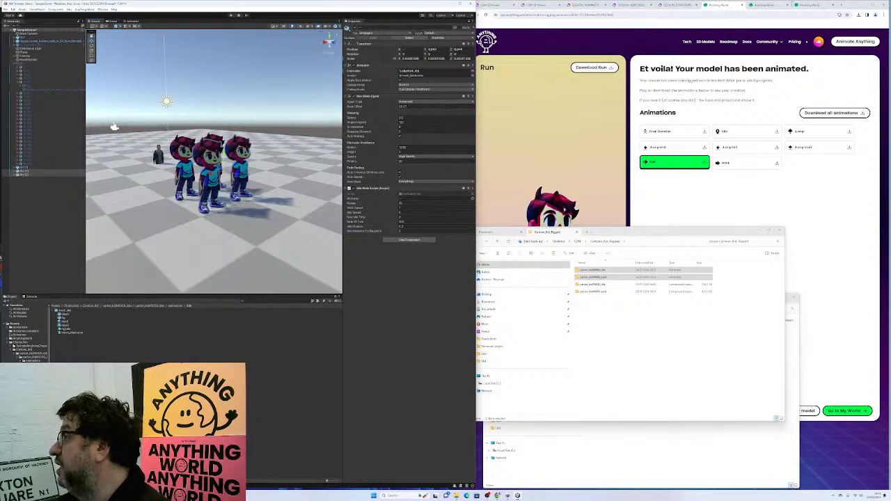
- Switch to the Anything World page of the mustached Quiff Dude model in the browser and preview its Idle and Run animations
left_click(760, 15)
left_click(766, 5)
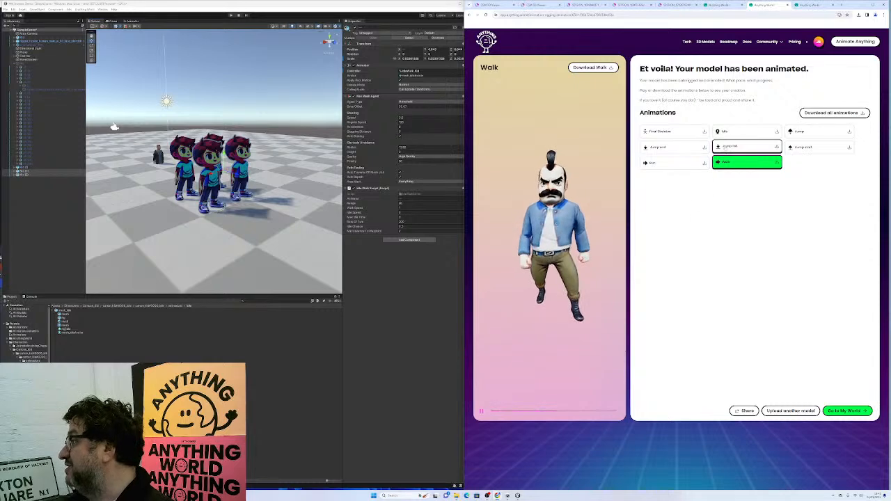
left_click(732, 133)
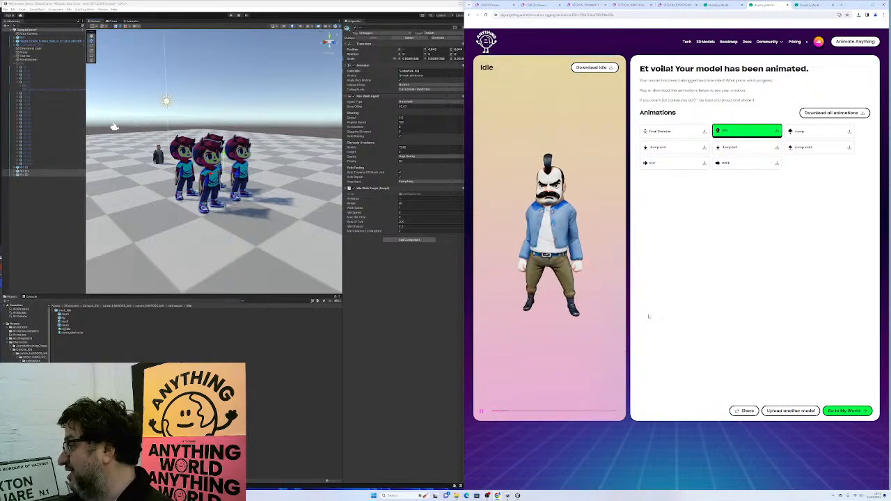
left_click(671, 164)
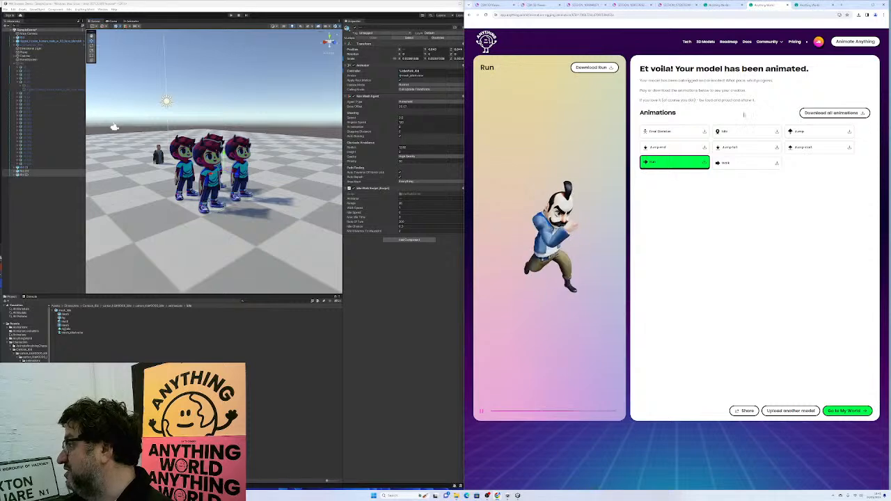
left_click(731, 132)
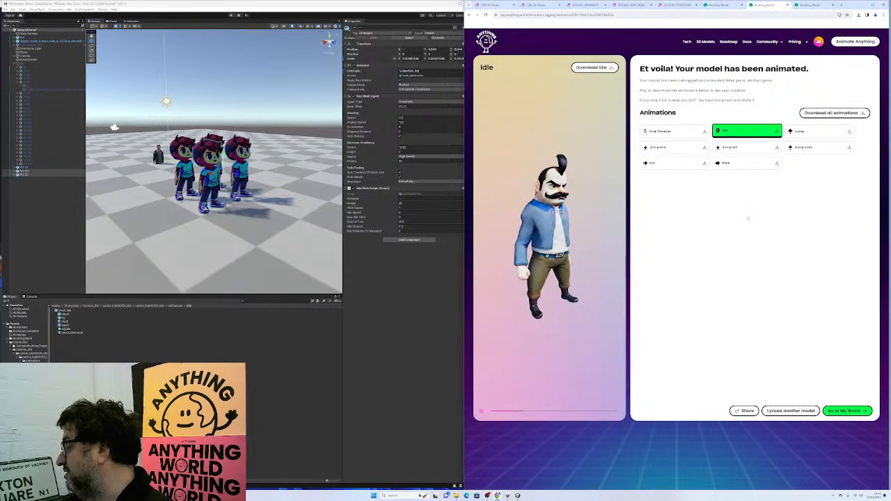
- Download the Quiff Dude's Idle and Walk animations in FBX format
left_click(869, 113)
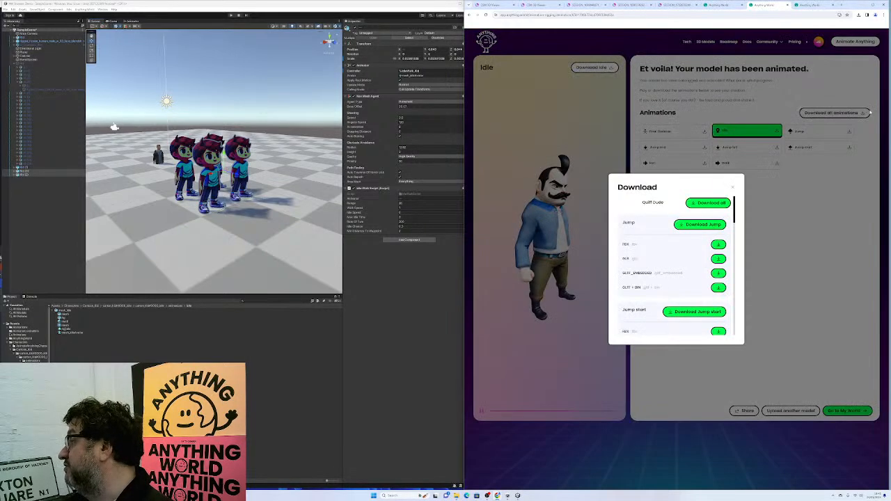
scroll(703, 275, "down", 4)
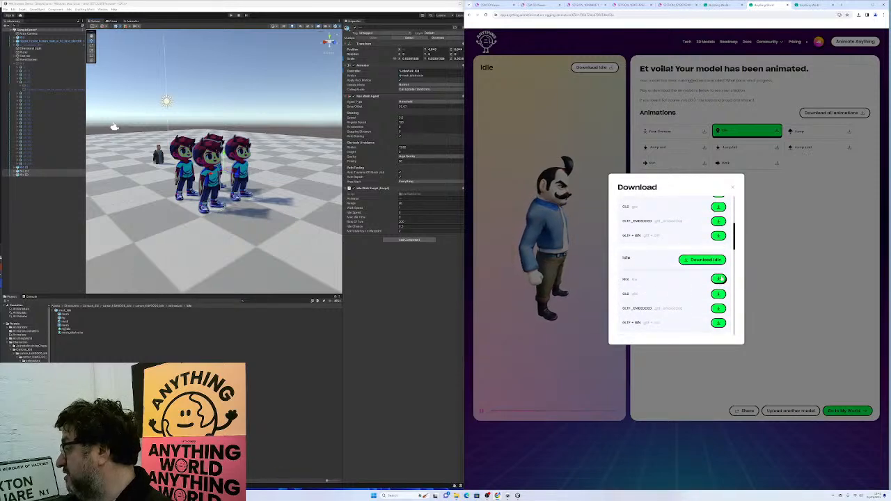
left_click(720, 279)
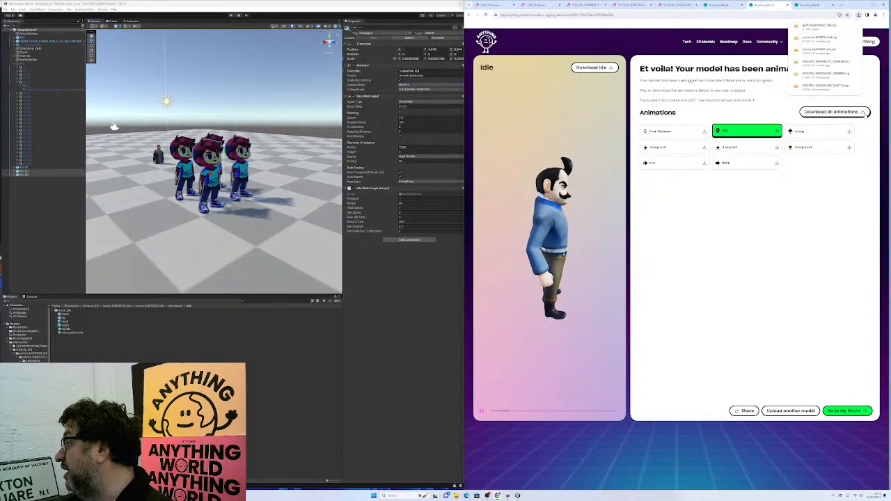
left_click(865, 114)
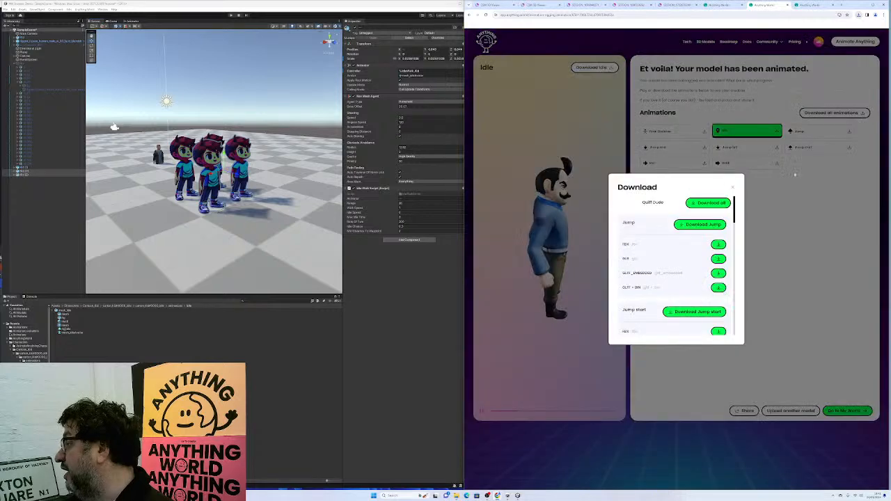
scroll(691, 290, "down", 5)
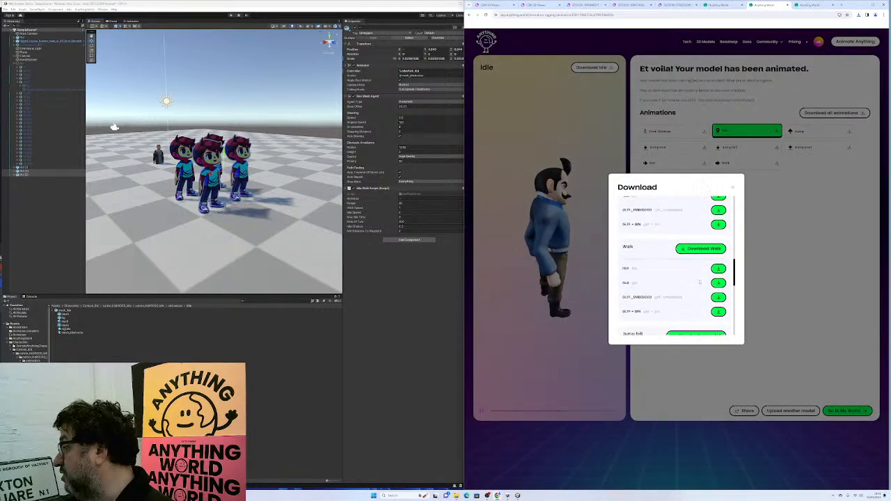
left_click(720, 268)
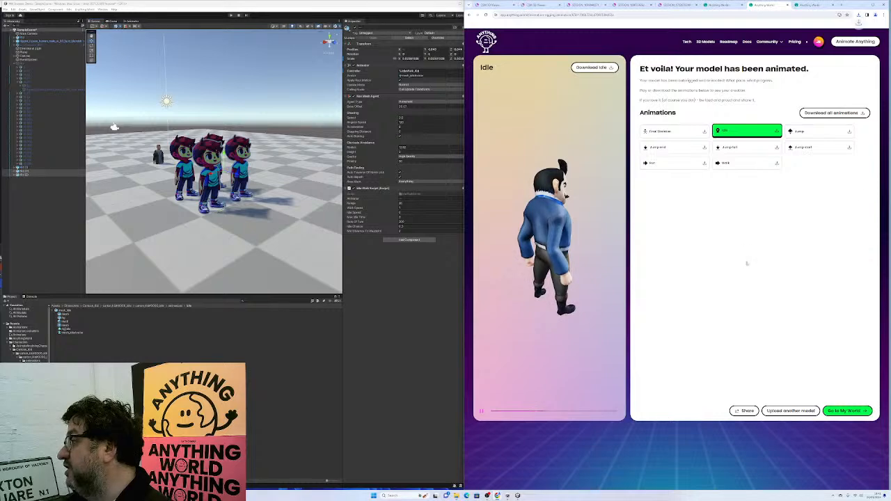
- Switch to the rabbit's Tweak your rig page in the browser and examine its generated skeleton joints from several angles
left_click(806, 6)
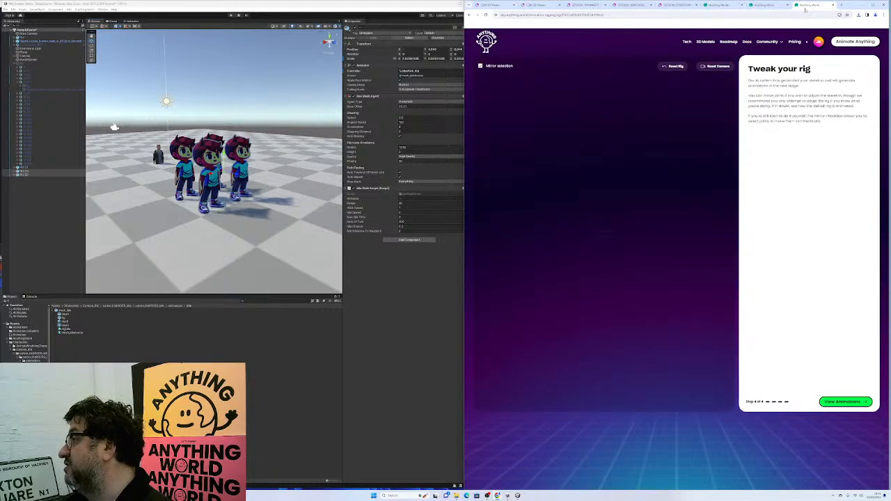
left_click_drag(653, 252, 748, 214)
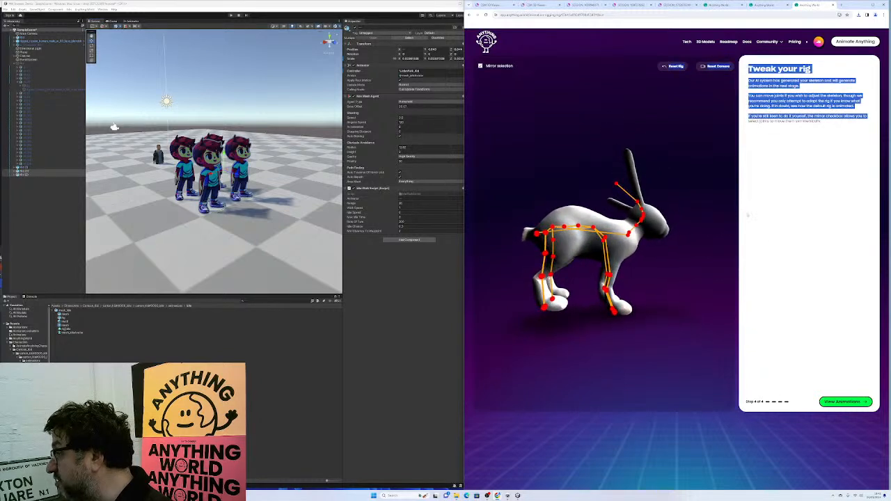
scroll(555, 238, "up", 4)
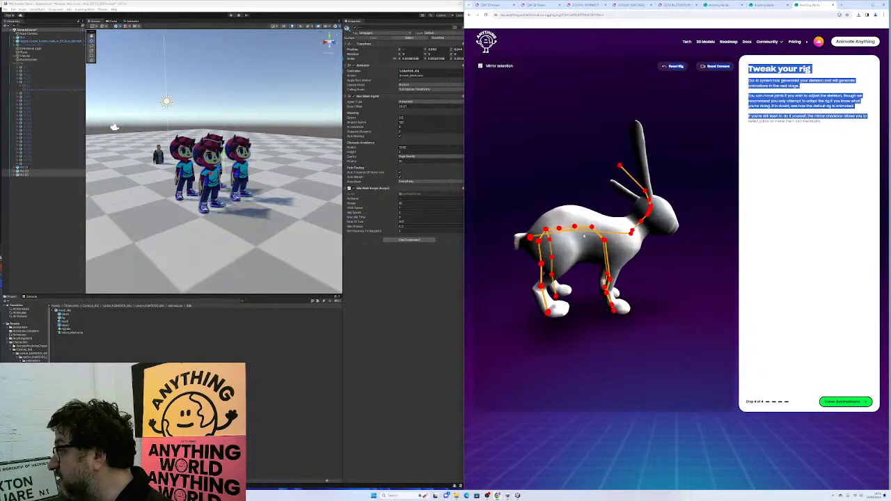
scroll(548, 241, "up", 1)
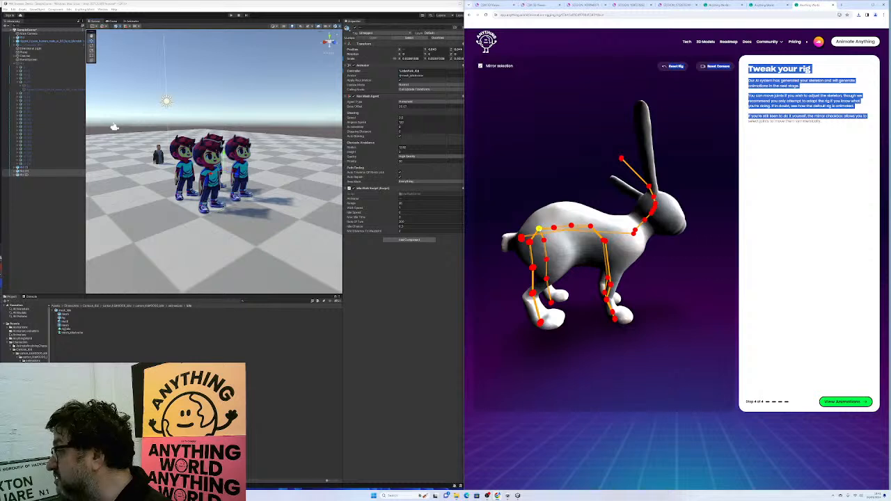
left_click(539, 229)
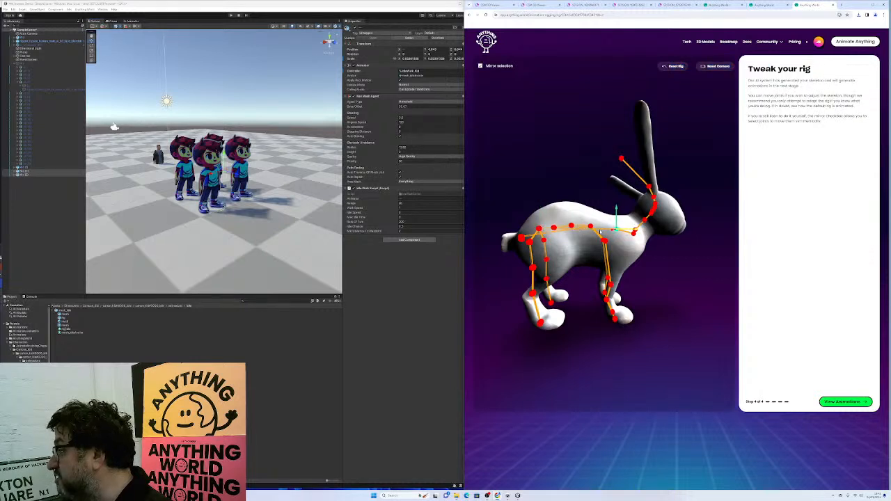
left_click_drag(597, 235, 529, 244)
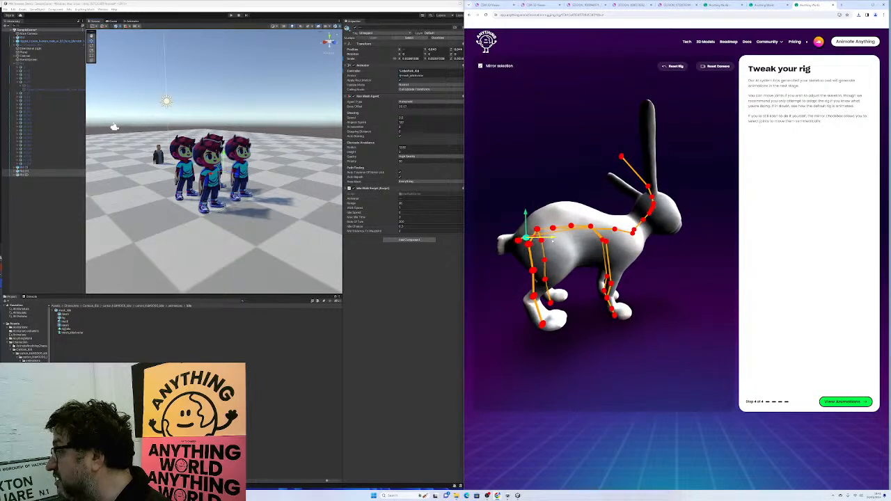
left_click_drag(587, 243, 609, 270)
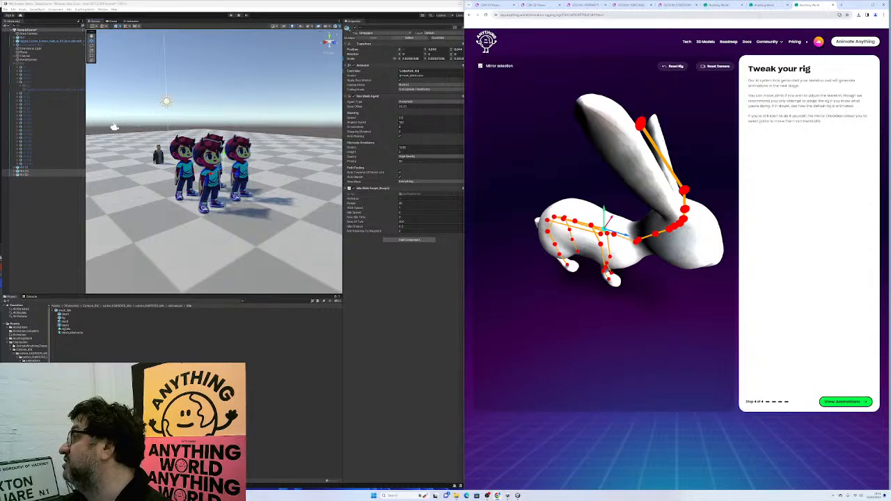
left_click(764, 5)
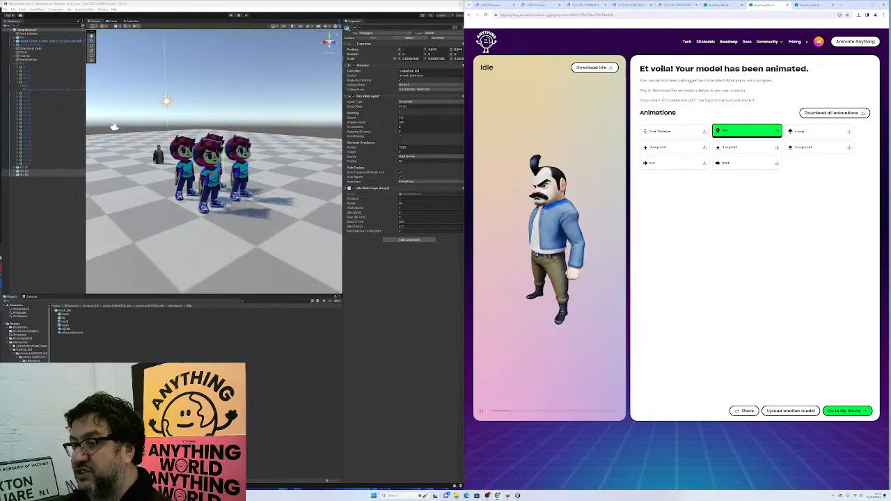
- Switch to File Explorer and select the downloaded Quiff Dude idle and walk zip archives in the Downloads folder
left_click(65, 199)
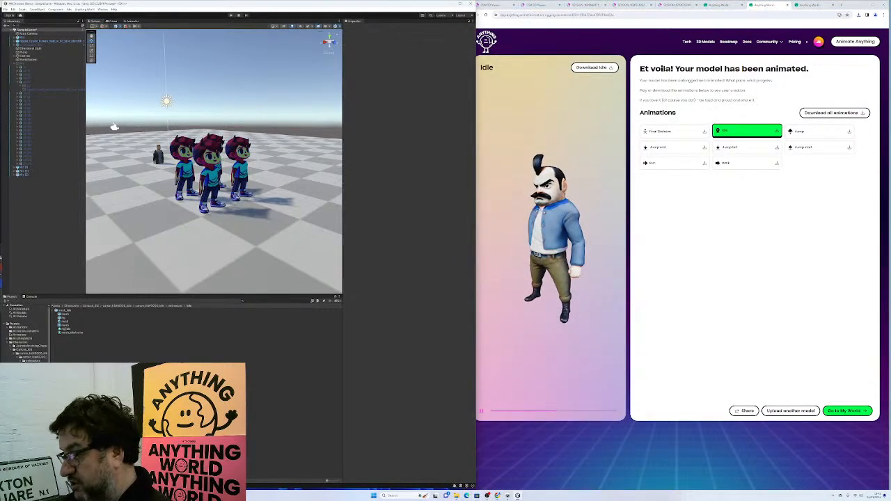
mouse_move(455, 496)
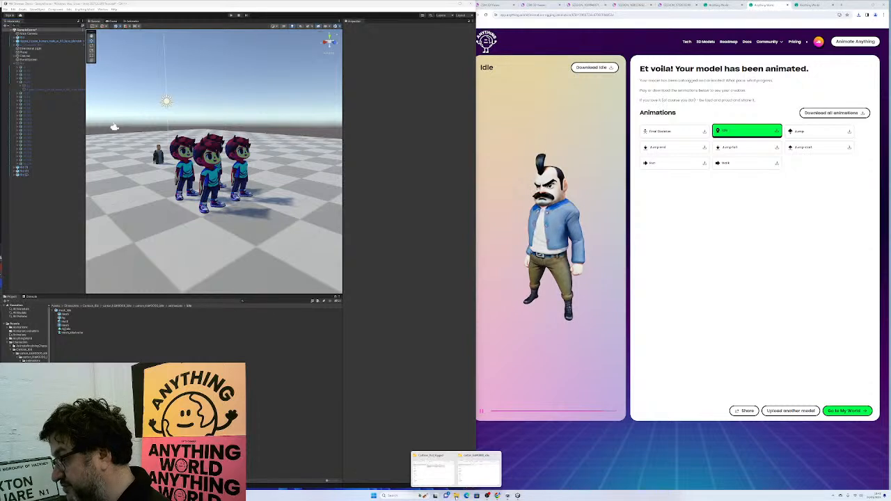
left_click(432, 470)
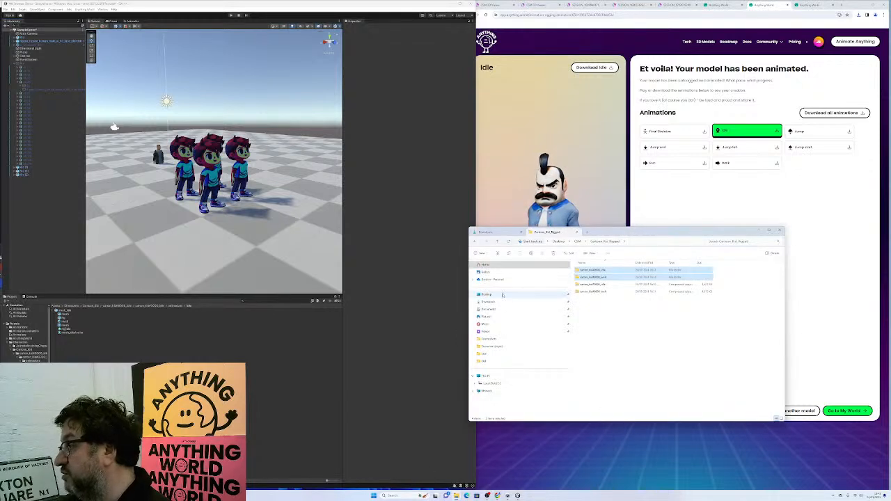
left_click(487, 301)
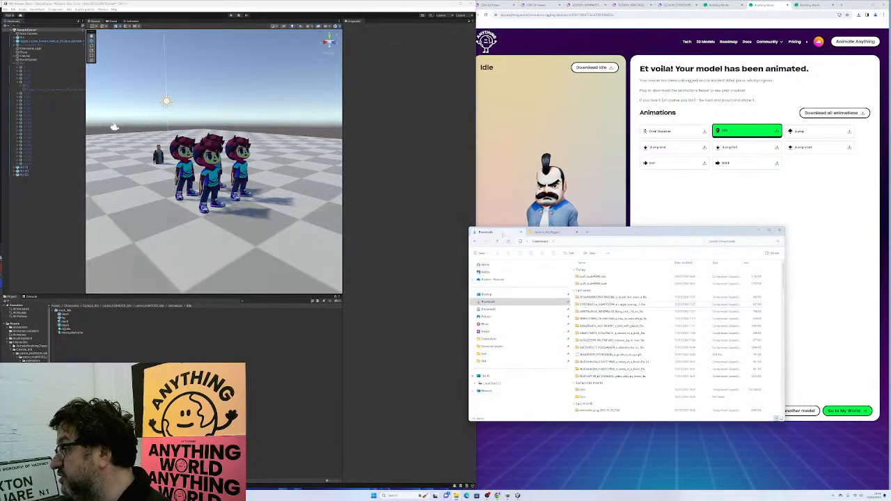
left_click(610, 277)
left_click(612, 284, "shift")
- Create a Quiff_Dude folder alongside the Cartoon_Kid_Rigged folder and paste the idle and walk archives into it
left_click(551, 234)
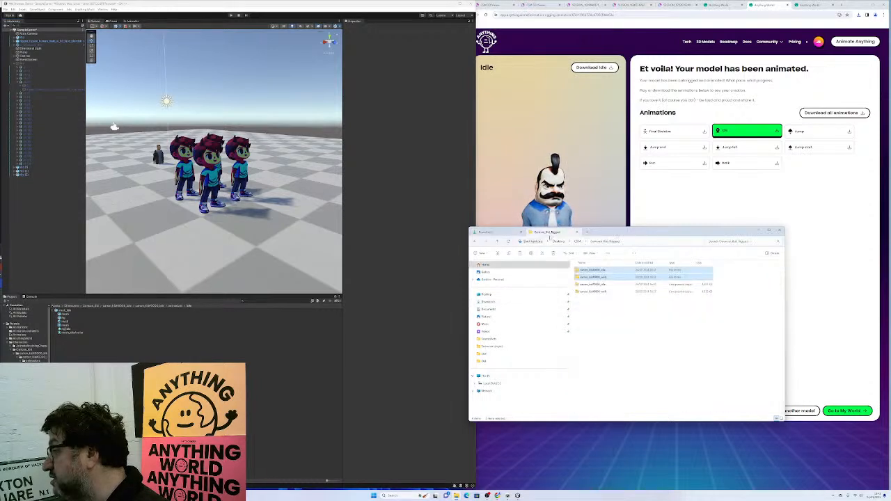
left_click(577, 241)
right_click(603, 324)
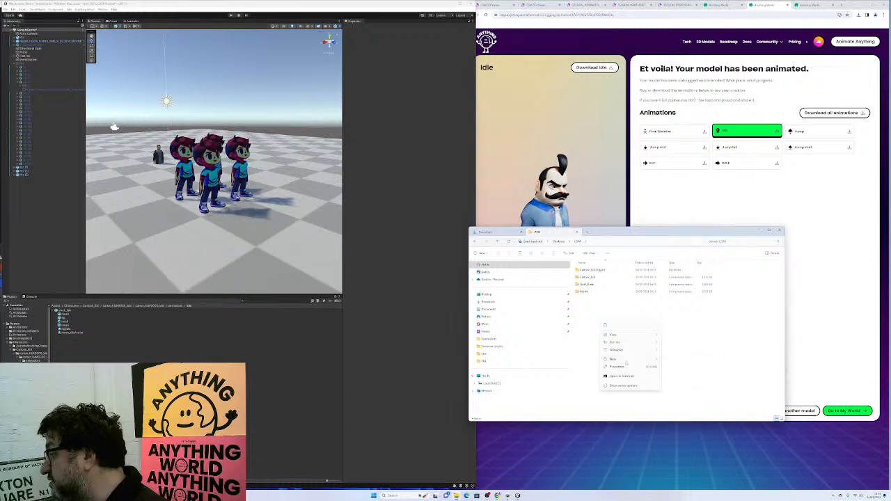
mouse_move(632, 360)
left_click(681, 362)
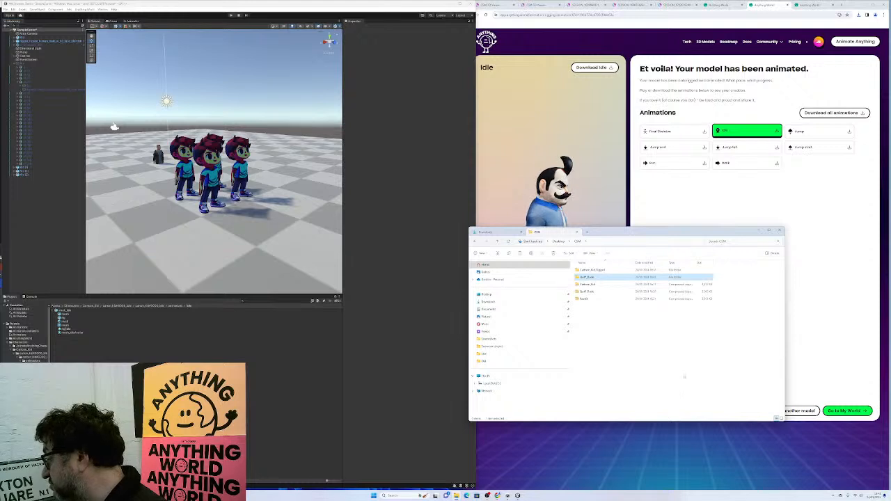
double_click(587, 277)
key("ctrl+v")
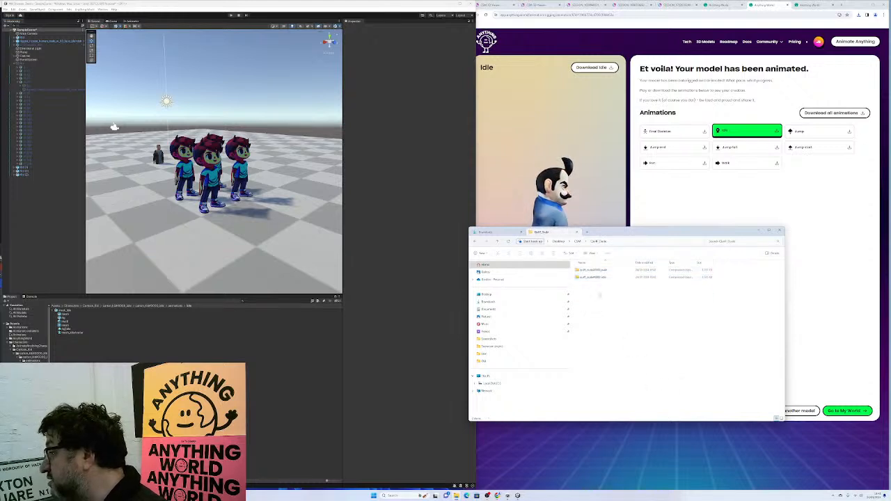
- Extract the Quiff Dude idle and walk archives into their own folders inside Quiff_Dude
left_click(600, 277)
right_click(602, 279)
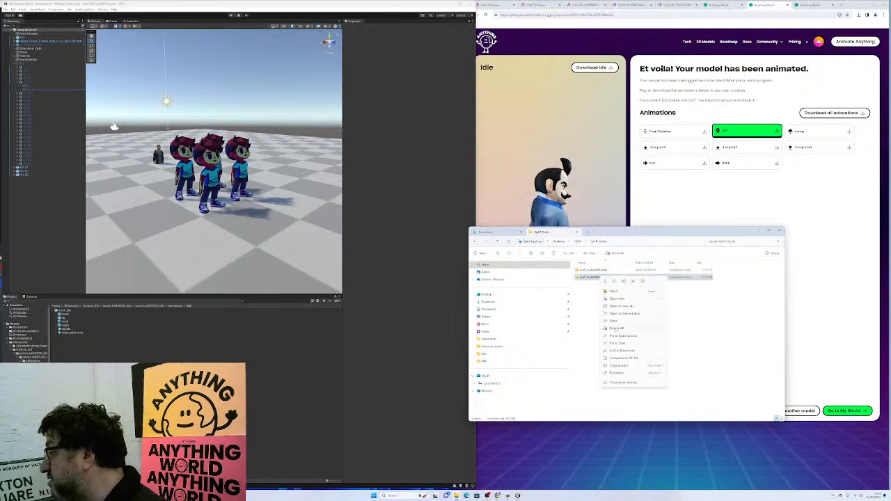
left_click(618, 327)
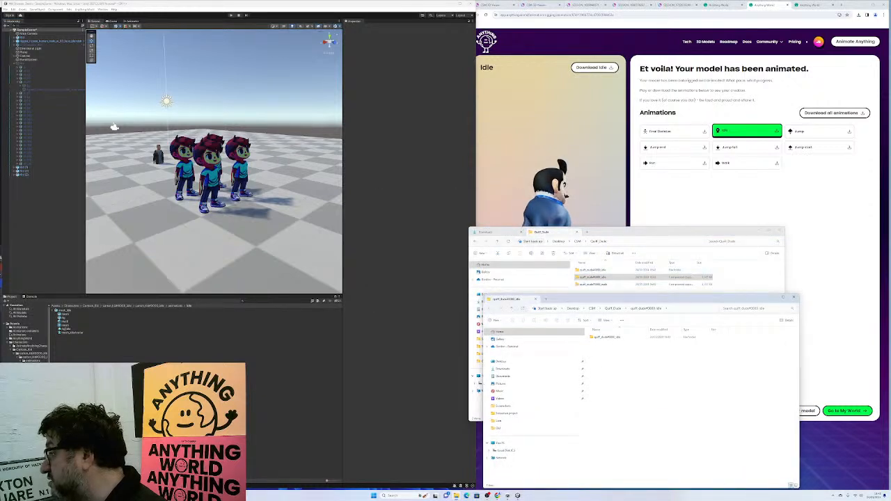
left_click(793, 297)
left_click(603, 285)
right_click(606, 285)
left_click(626, 338)
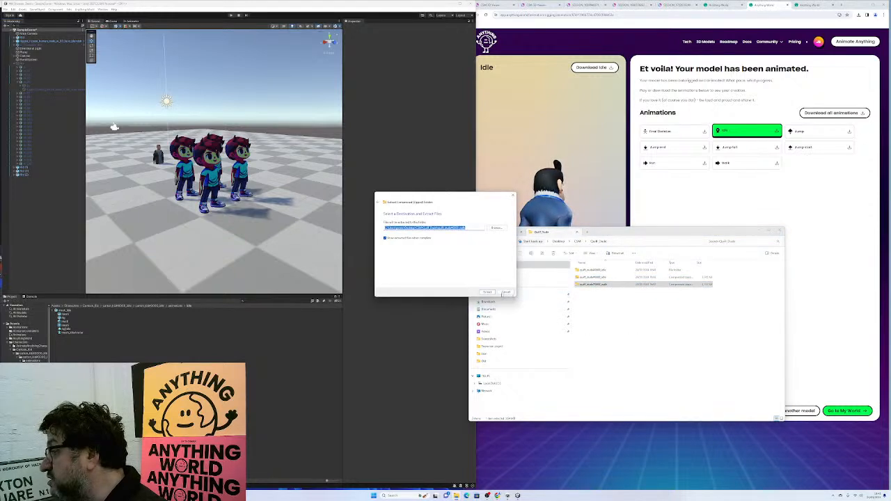
key("Return")
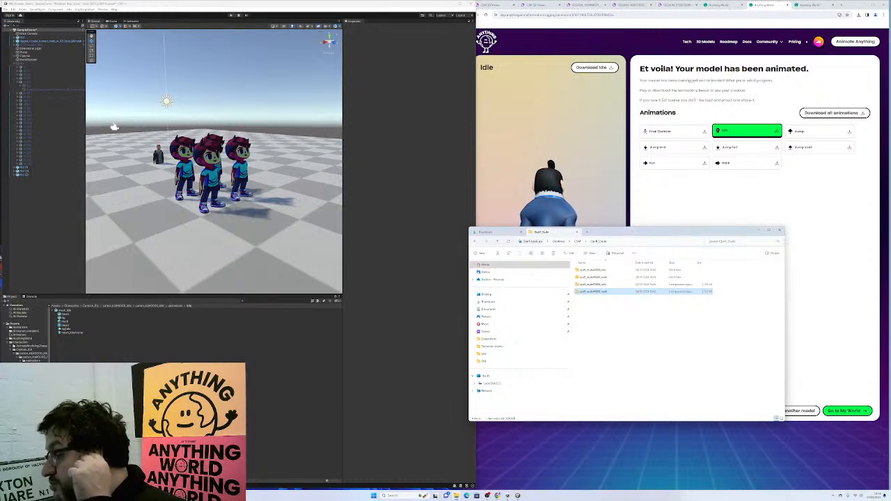
- Switch to Unity, create a Quiff_Dude folder under Assets > Characters and open it
left_click(27, 346)
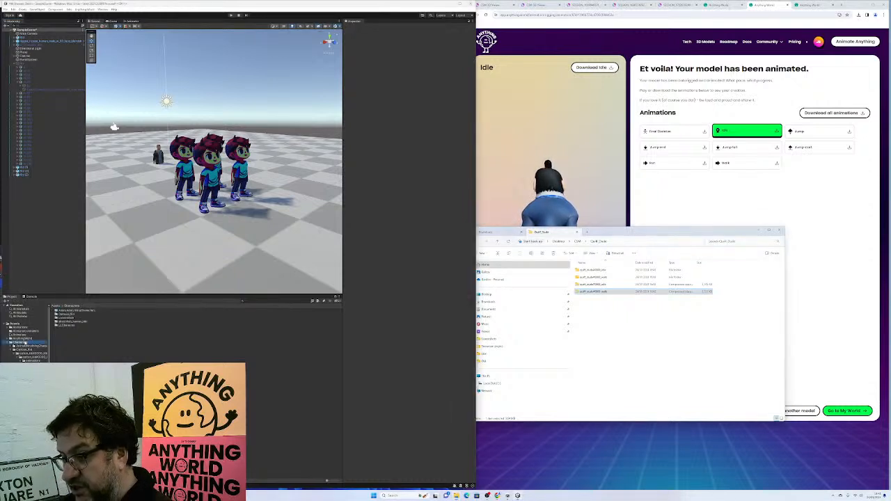
right_click(136, 257)
mouse_move(176, 262)
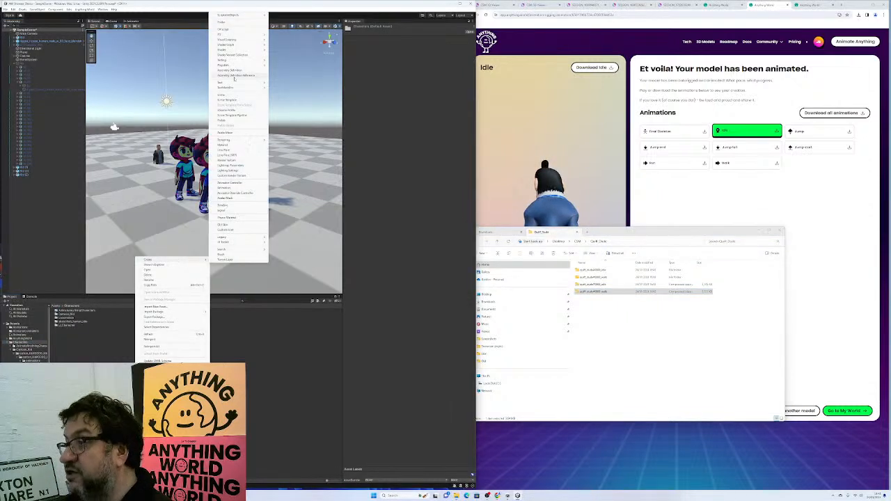
left_click(237, 16)
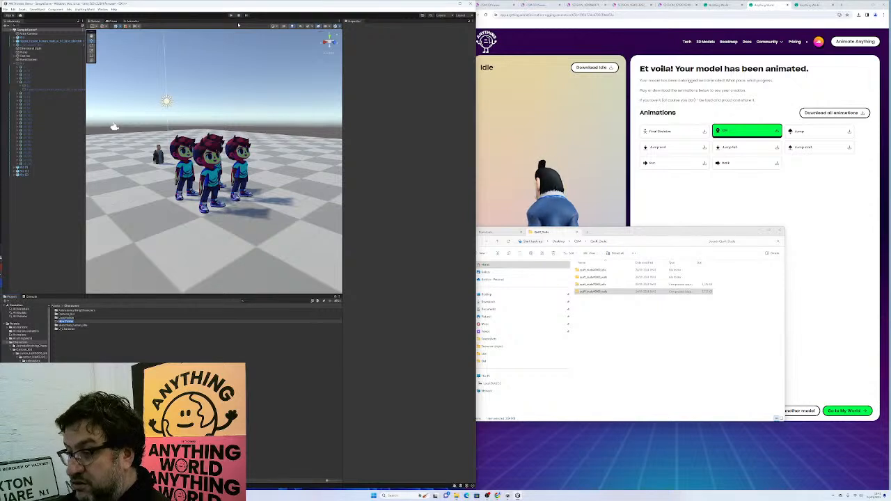
type("Gaits")
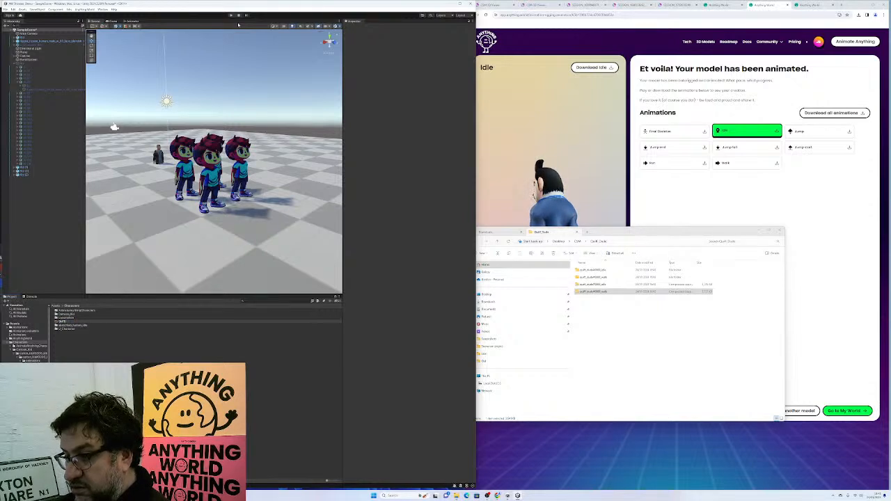
key("Return")
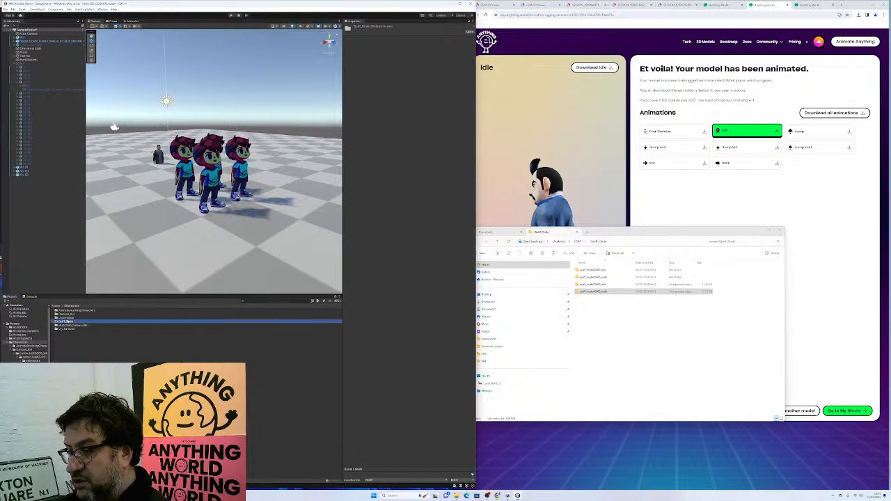
double_click(67, 321)
- Import the extracted Quiff Dude idle and walk folders from File Explorer into the Quiff_Dude asset folder in Unity
left_click(599, 291)
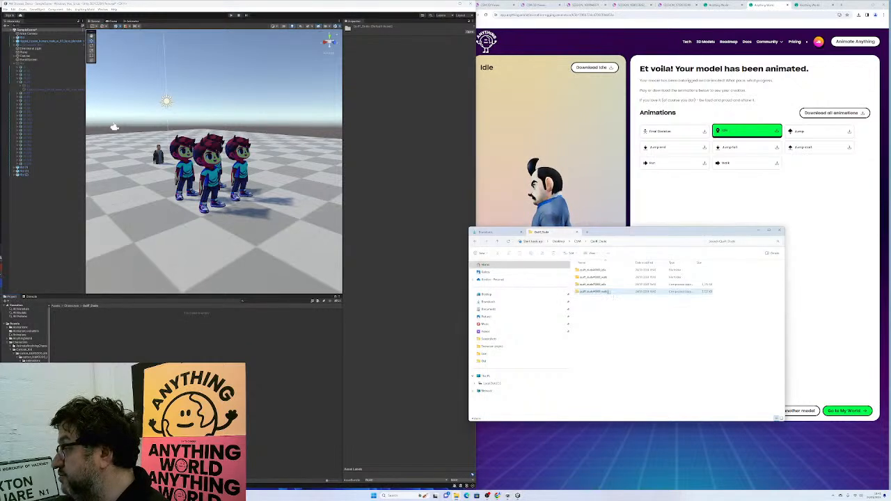
left_click(602, 278)
left_click(605, 270, "ctrl")
left_click_drag(136, 336, 136, 338)
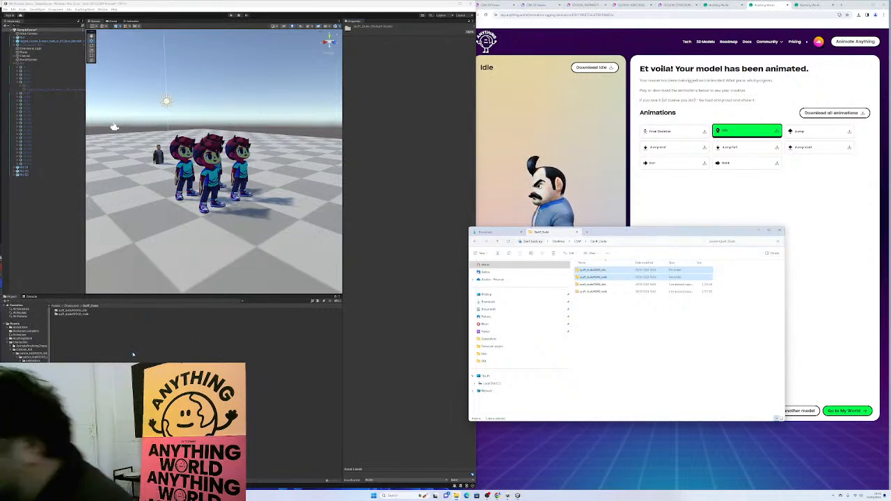
key("Return")
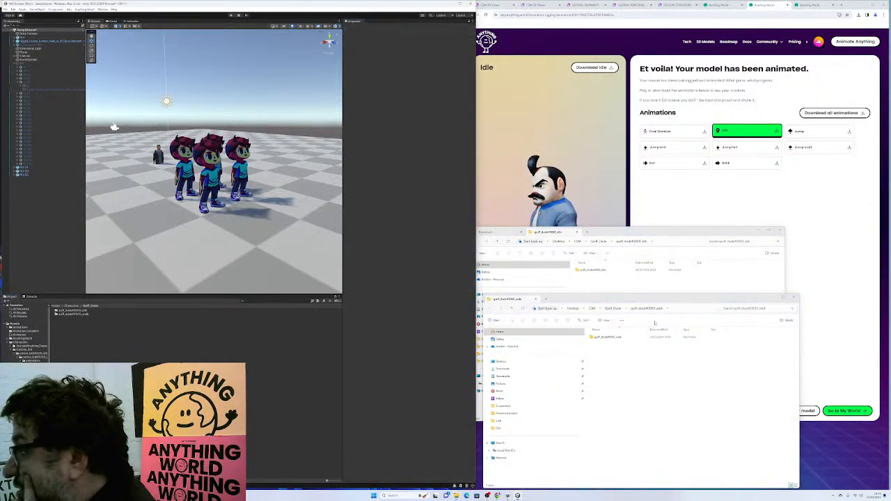
left_click(793, 297)
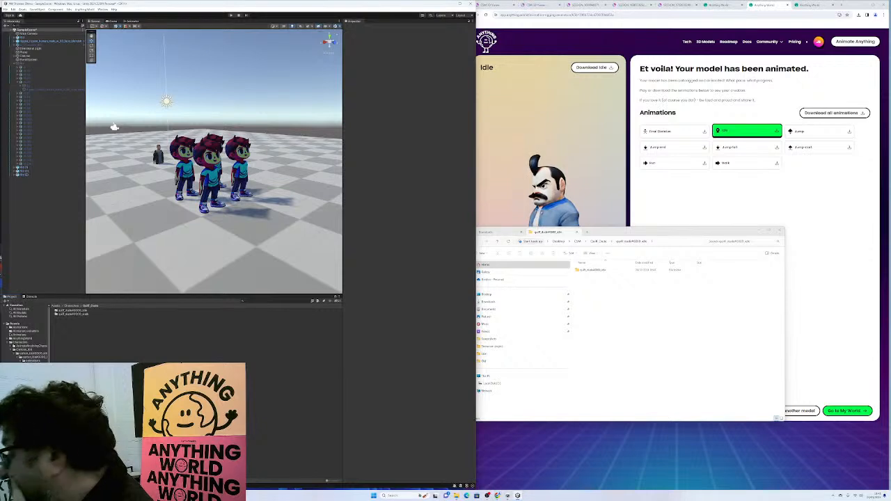
- Set the Quiff Dude idle mesh's rig Avatar Definition to Create From This Model, apply it and check the model preview
double_click(75, 314)
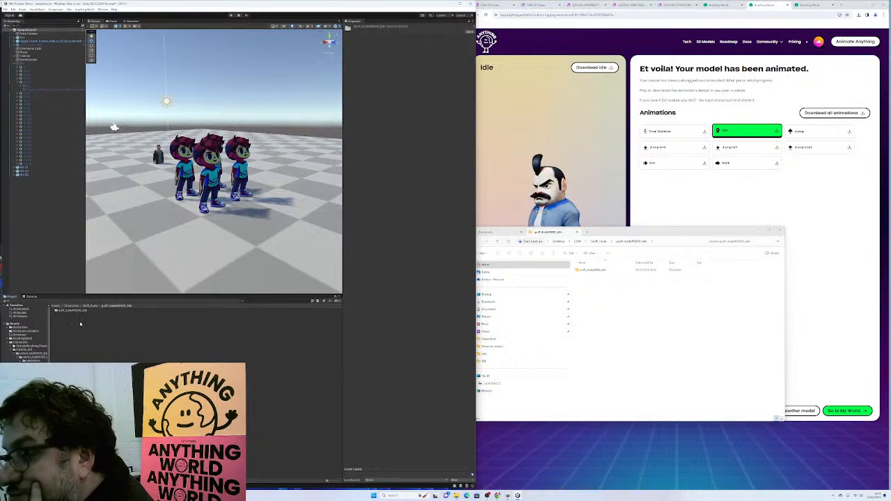
double_click(77, 310)
double_click(68, 310)
double_click(63, 310)
left_click(66, 310)
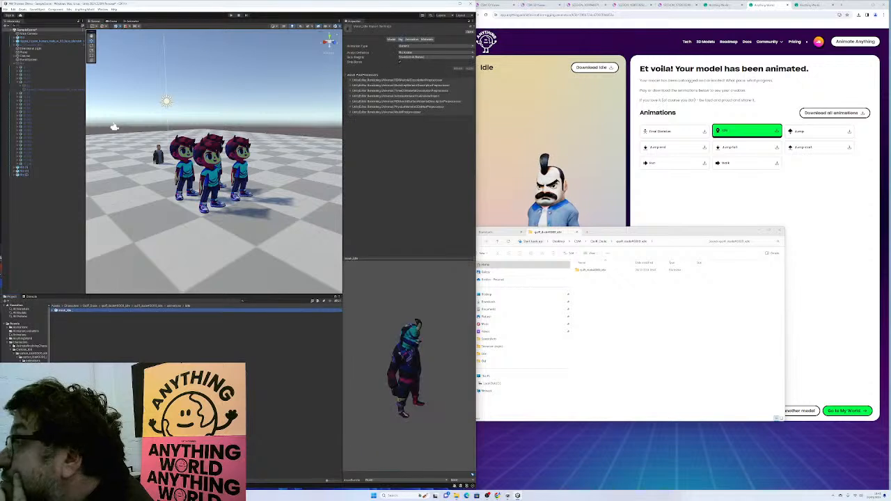
left_click(426, 52)
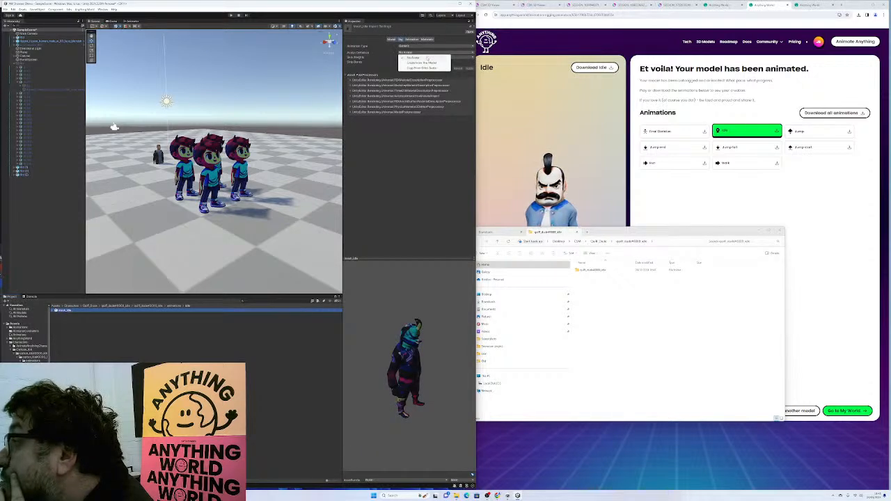
left_click(423, 61)
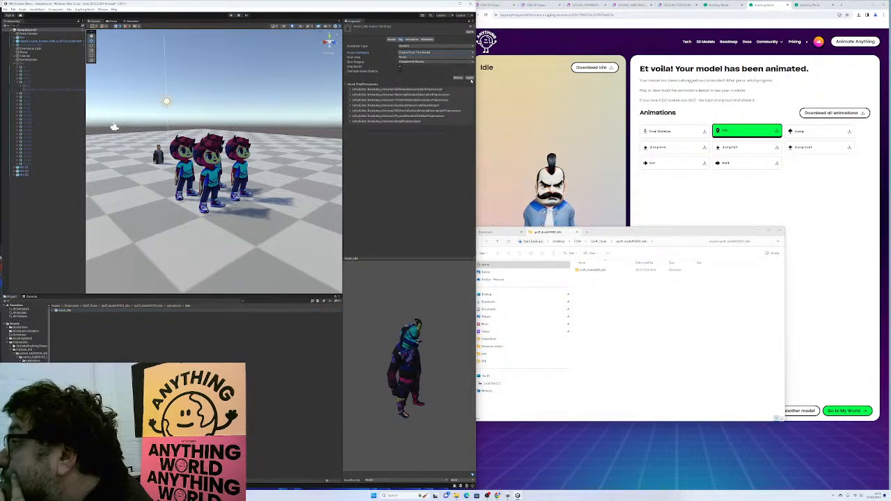
left_click(469, 77)
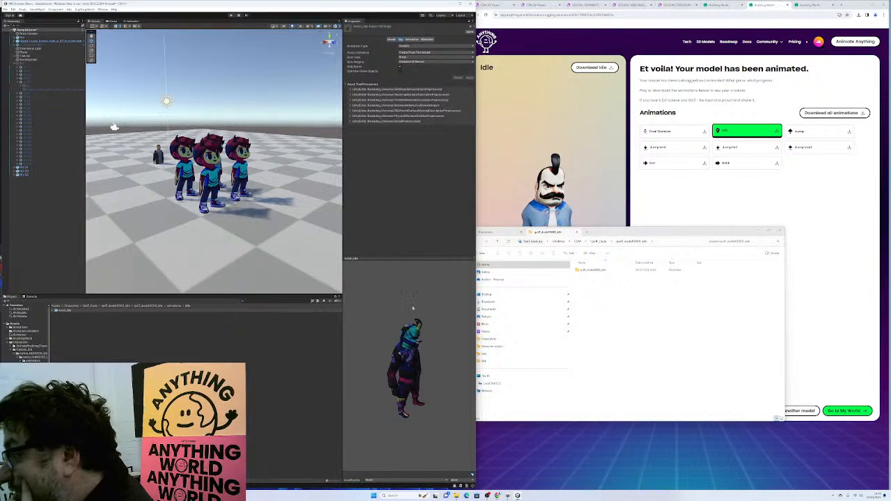
left_click_drag(473, 388, 352, 388)
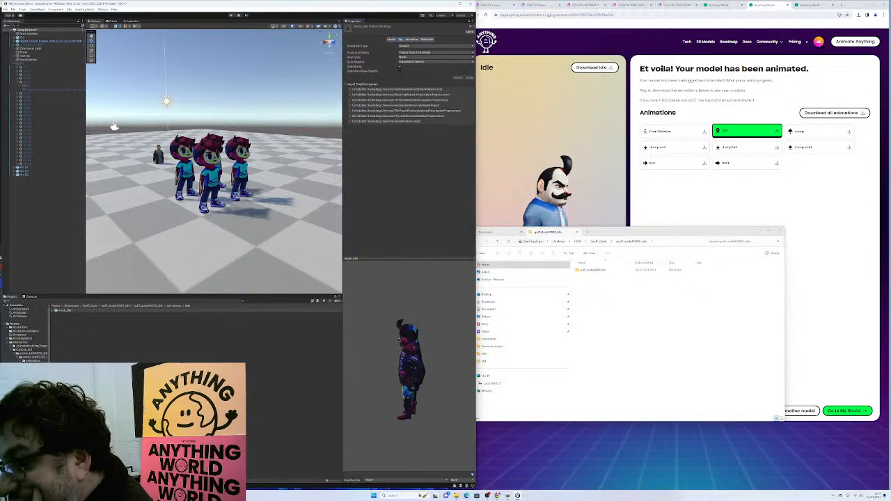
- Look through the Quiff Dude idle folders, checking the albedo texture and the idle mesh's import settings
left_click(115, 306)
left_click(78, 312)
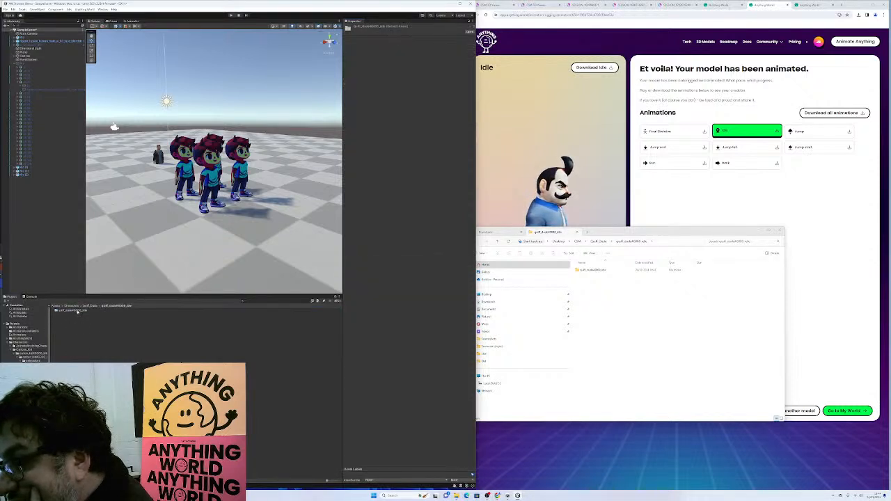
double_click(70, 310)
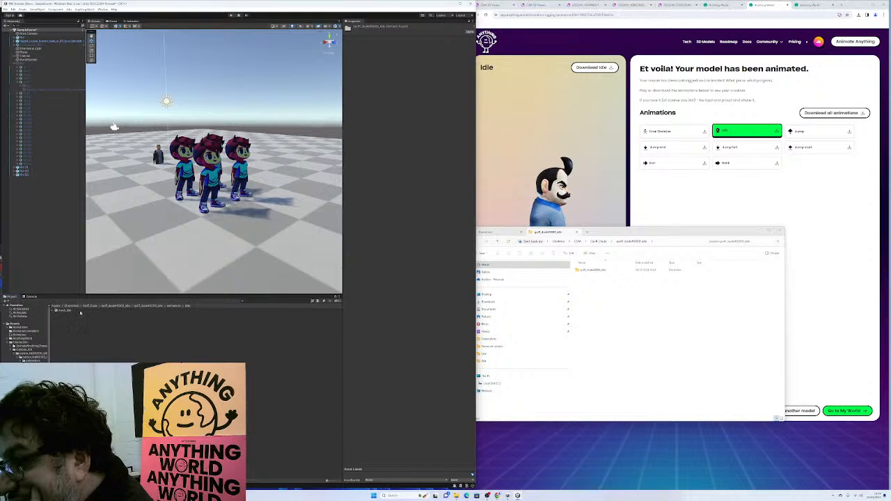
left_click(69, 311)
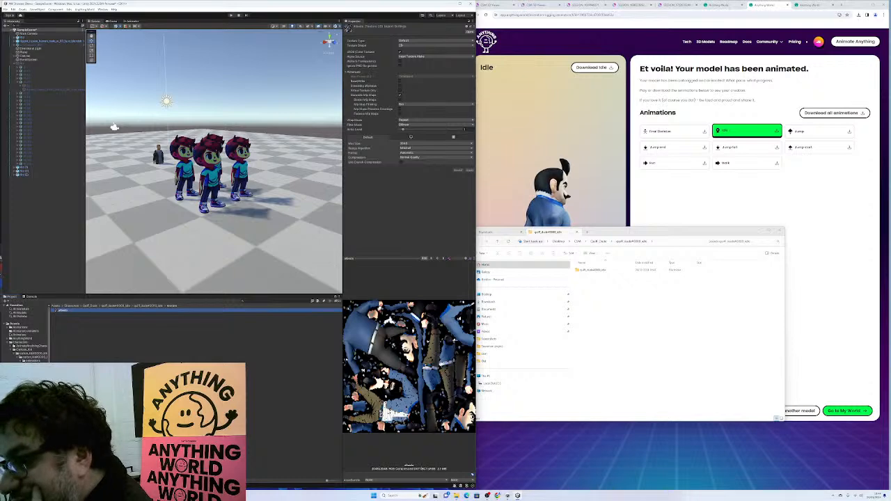
left_click(35, 411)
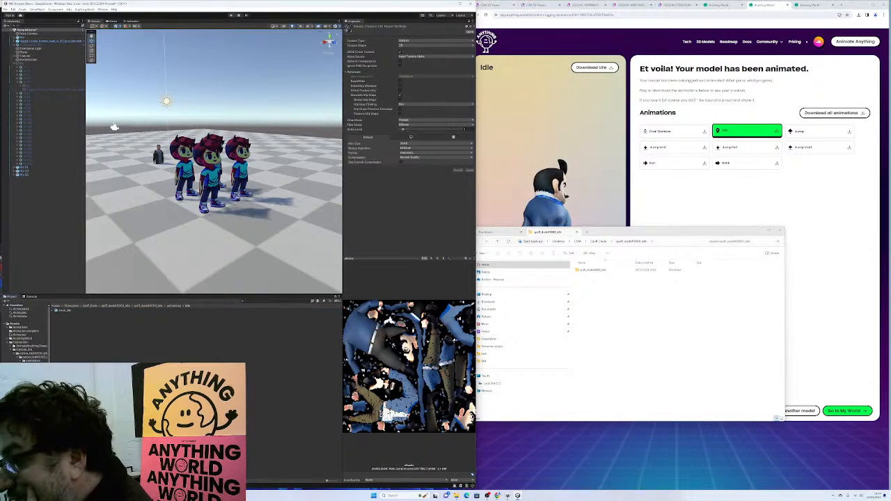
left_click(62, 310)
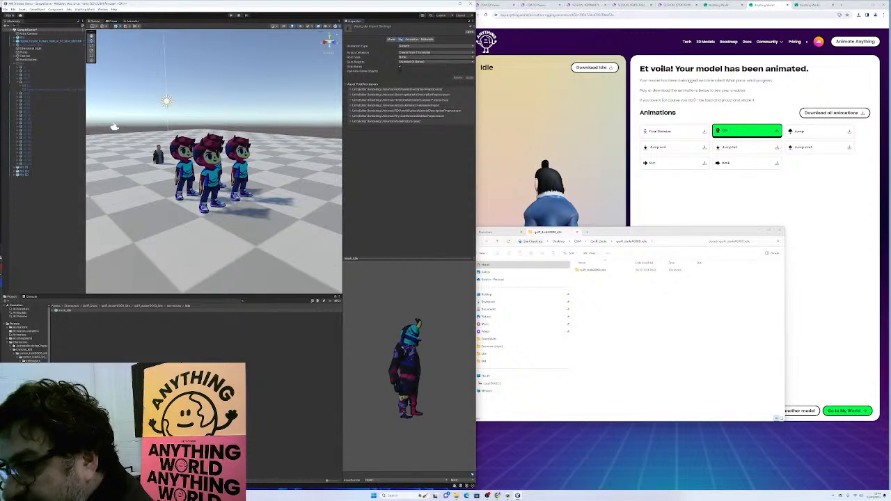
- Set the Quiff Dude walk mesh's rig to Humanoid with Avatar Definition Copy From Other Avatar, leaving the source avatar unassigned
left_click(101, 306)
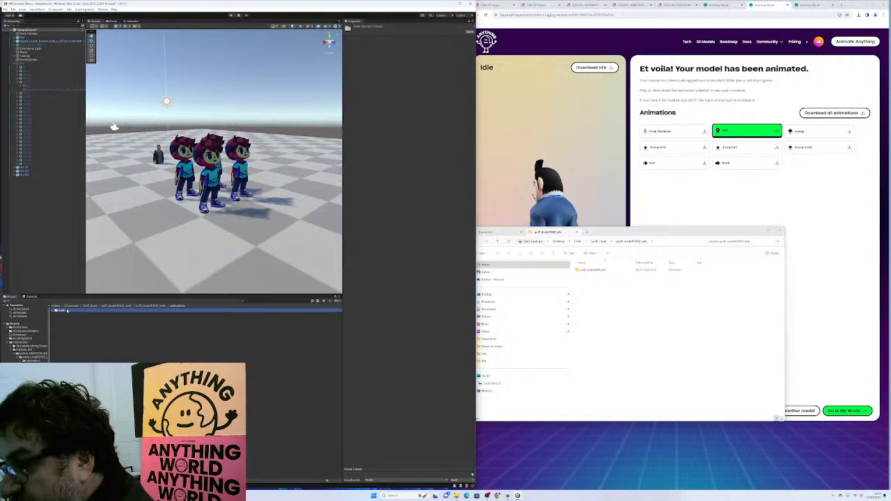
left_click(65, 310)
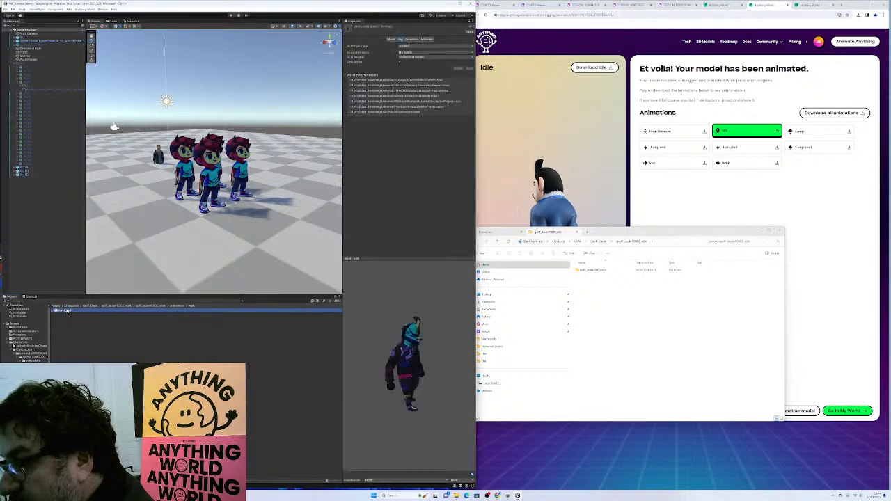
left_click(417, 46)
left_click(417, 67)
left_click(421, 52)
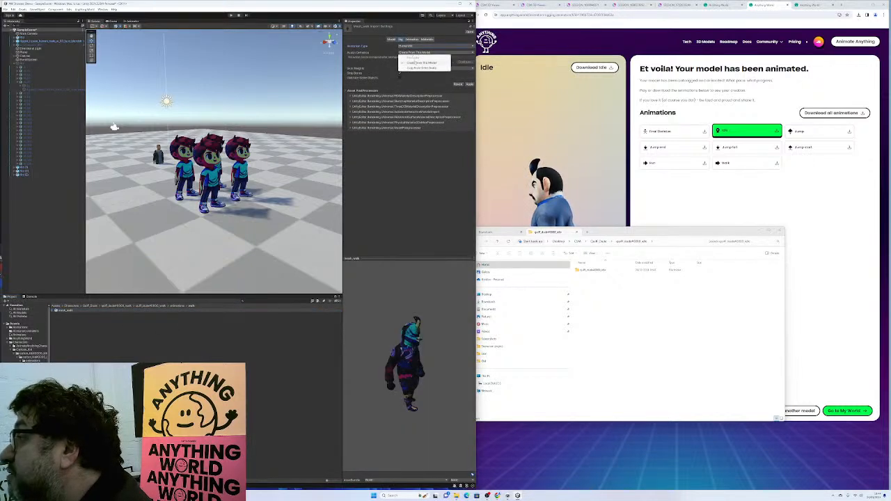
left_click(419, 68)
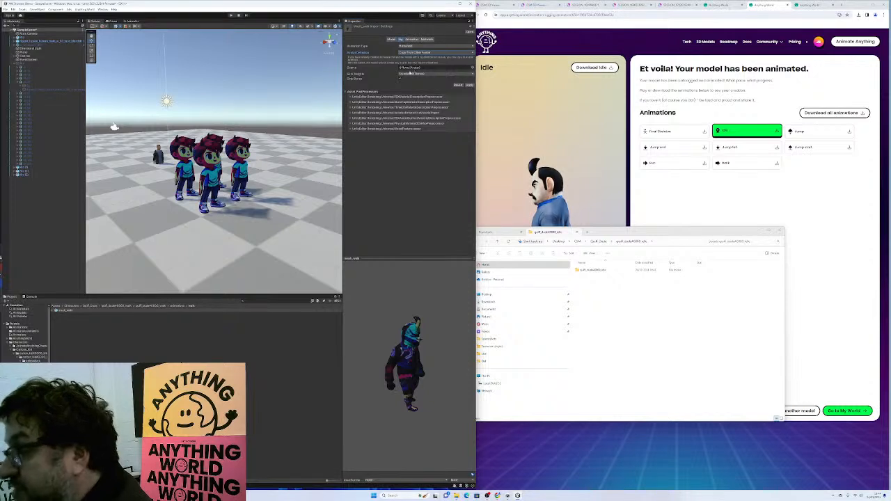
left_click(469, 68)
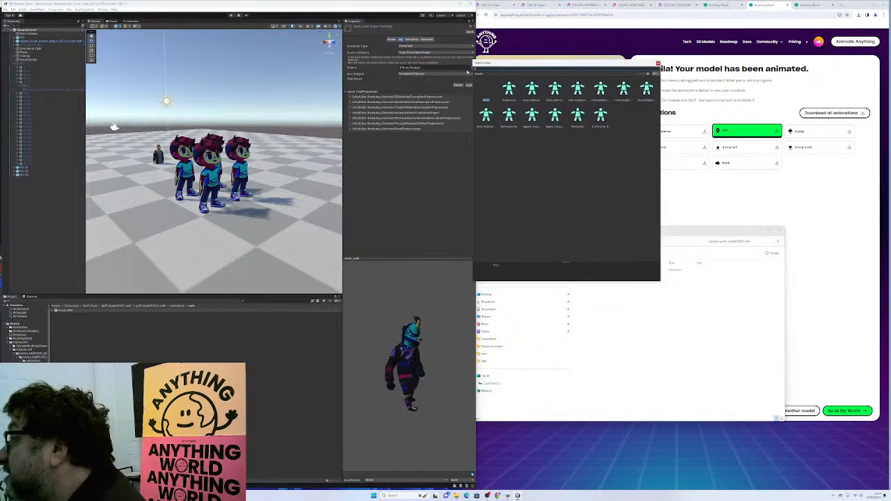
left_click(469, 85)
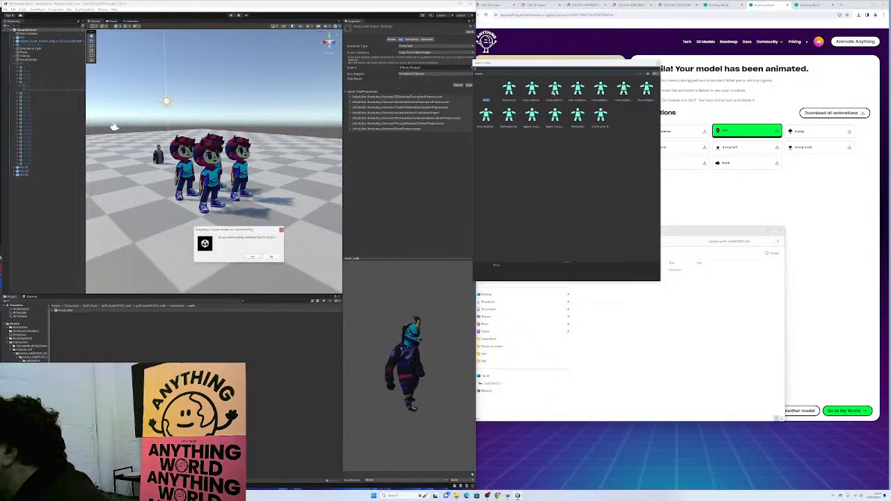
left_click(271, 257)
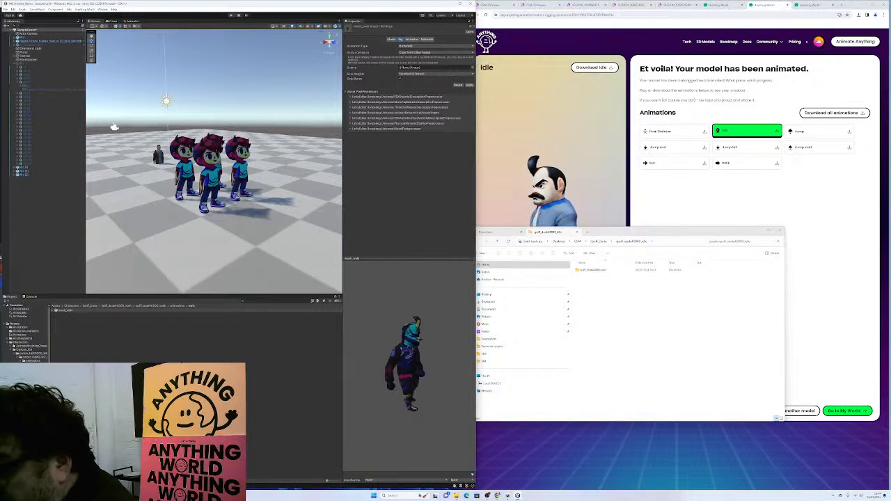
- Settle the walk mesh's pending import settings, and set the Quiff Dude idle mesh's rig Animation Type to Humanoid and apply it
left_click(13, 352)
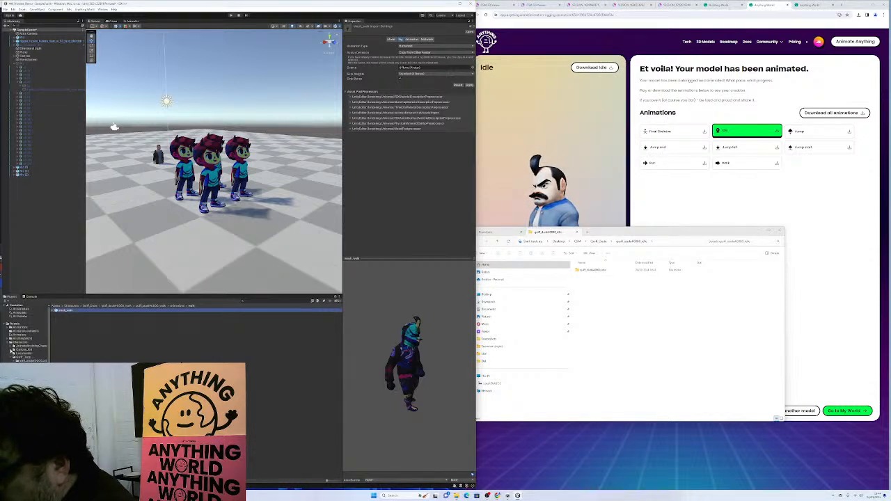
left_click(35, 372)
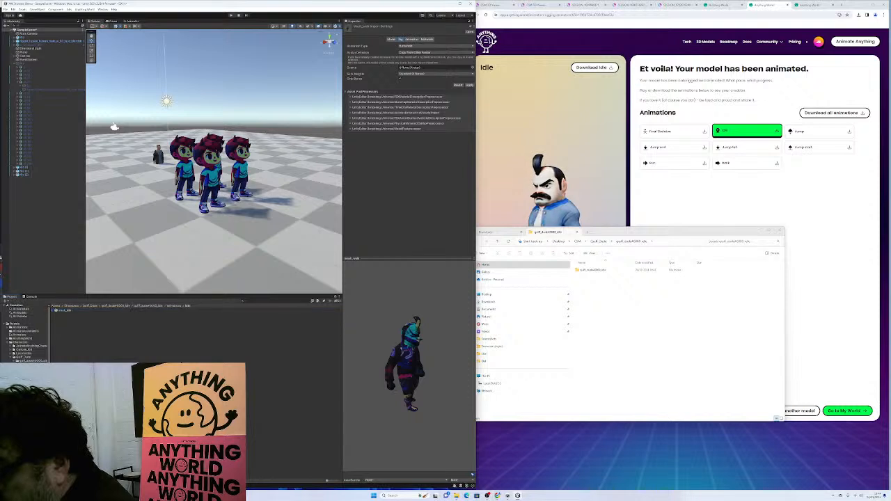
left_click(64, 311)
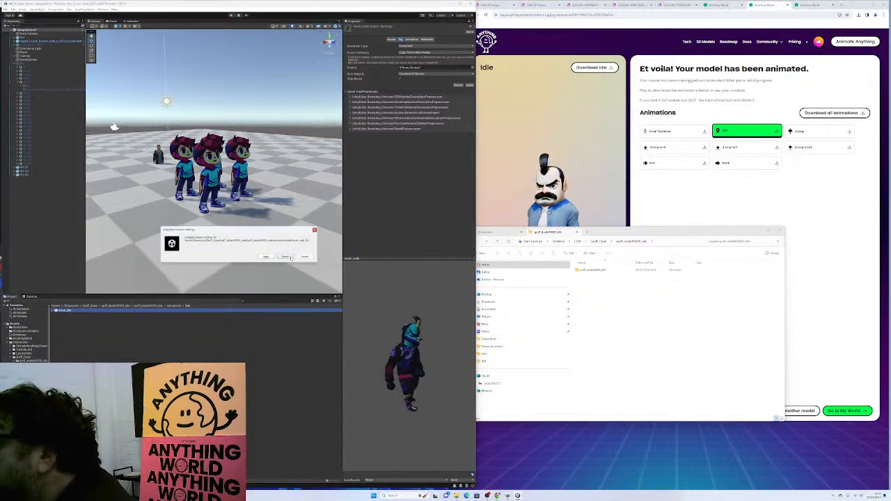
left_click(304, 256)
left_click(301, 258)
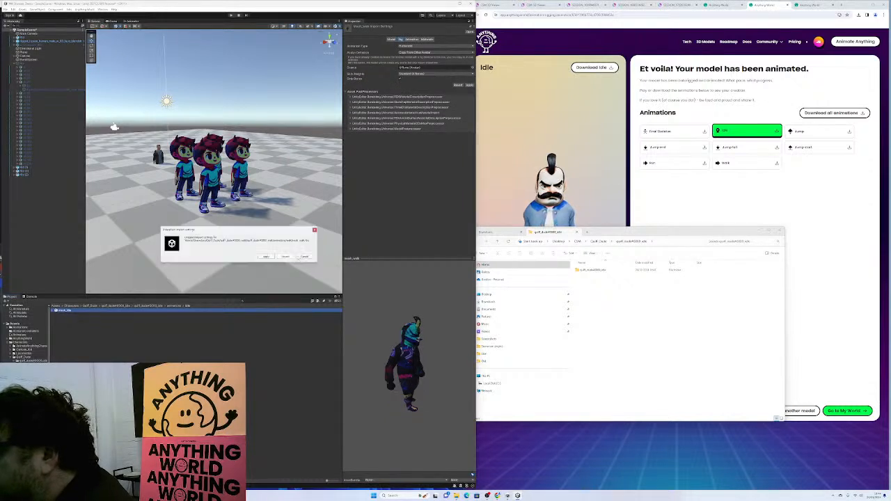
left_click(285, 257)
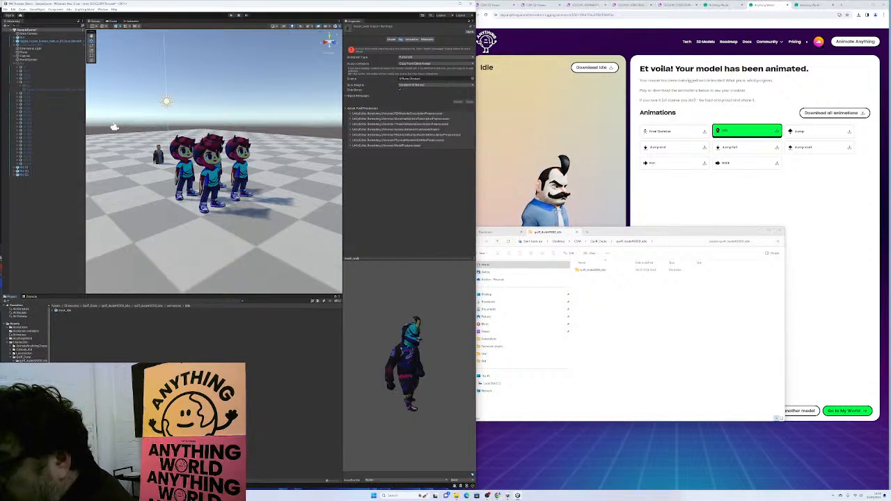
left_click(74, 312)
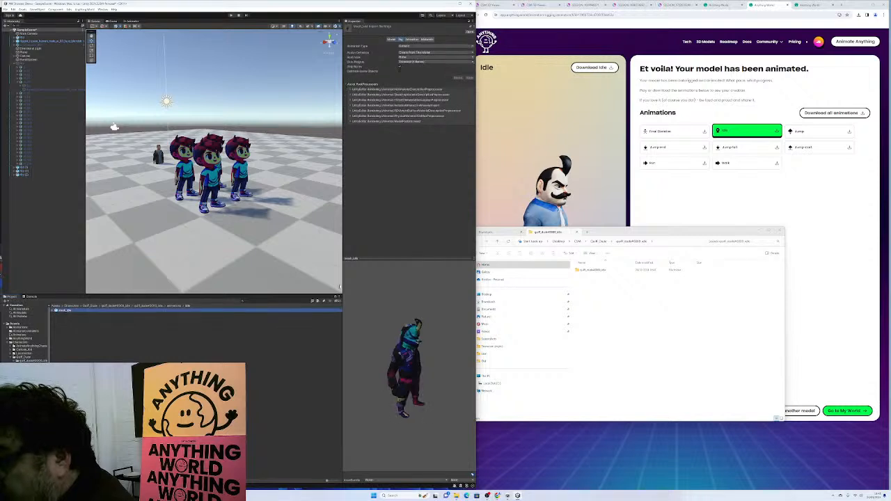
left_click(429, 46)
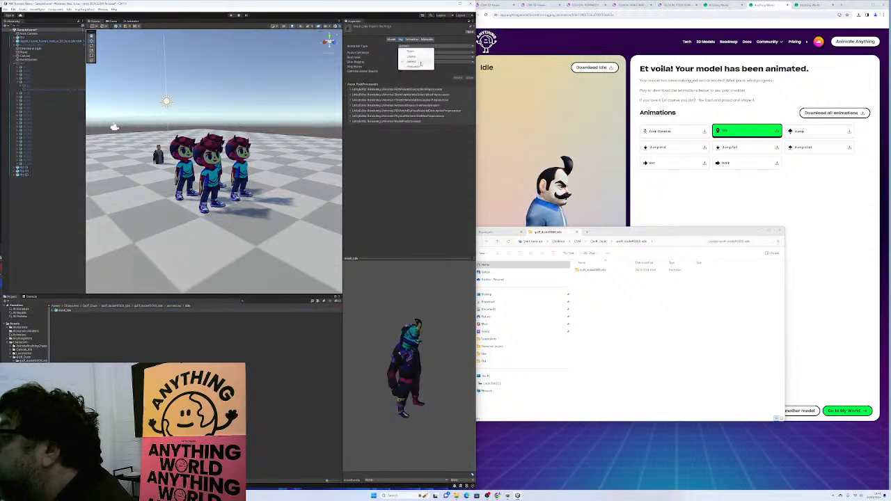
left_click(423, 65)
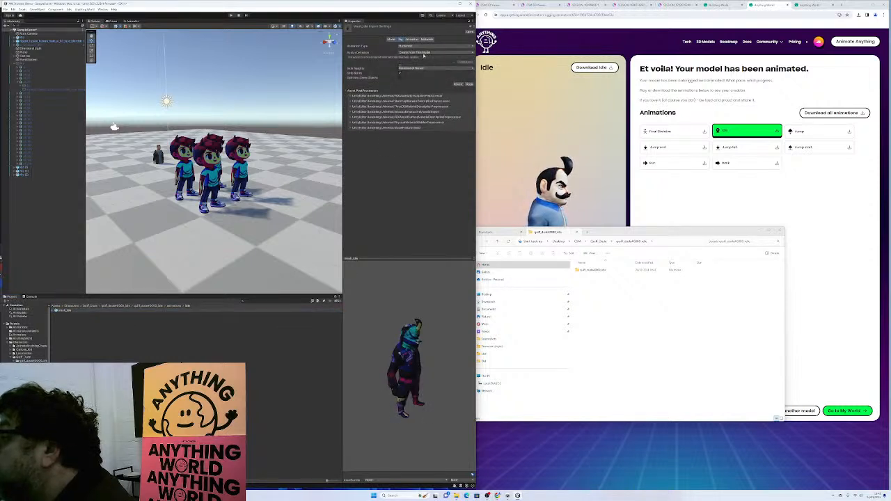
left_click(470, 84)
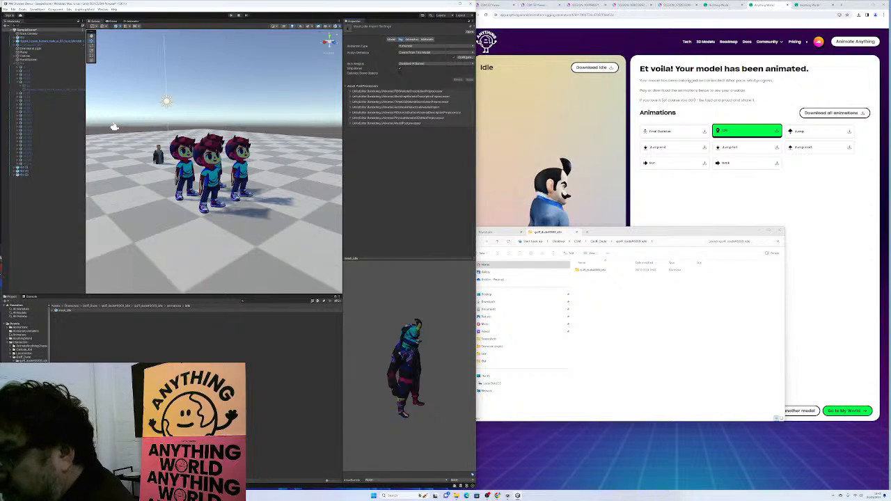
- Assign the Quiff Dude idle mesh's avatar as the walk mesh's rig source, apply it and check the console messages
left_click(34, 397)
left_click(69, 310)
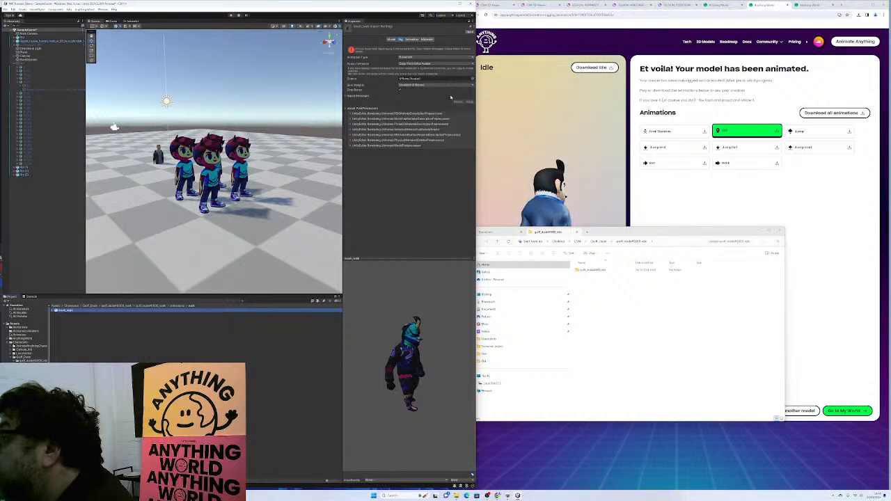
left_click(472, 79)
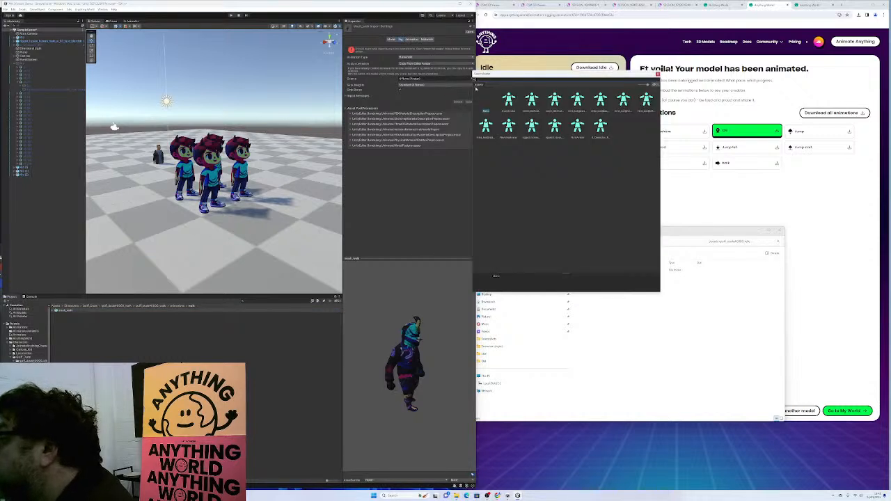
left_click(555, 101)
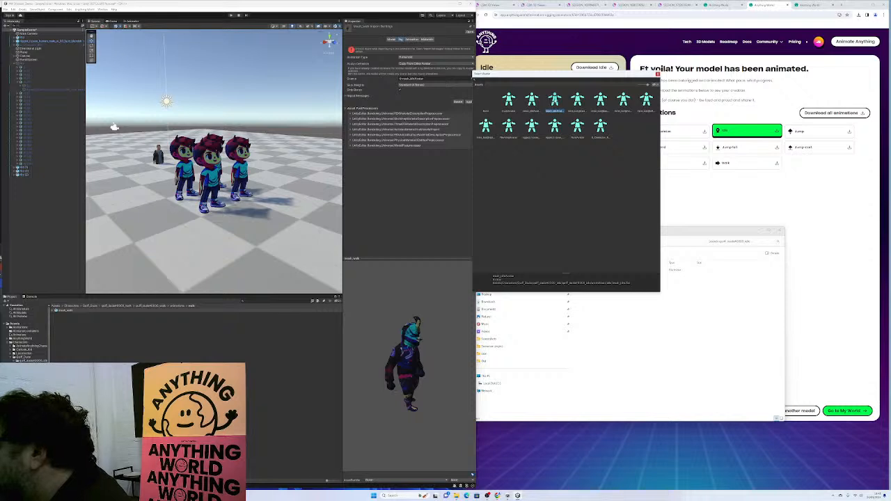
double_click(556, 103)
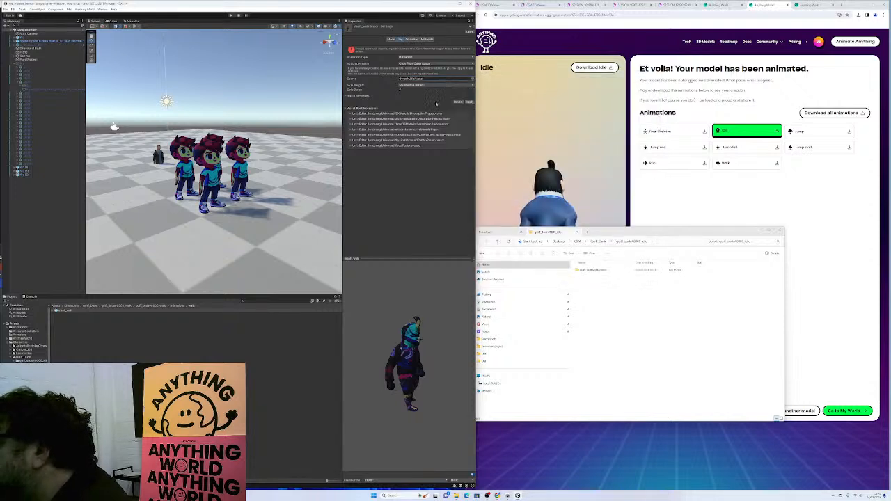
left_click(470, 103)
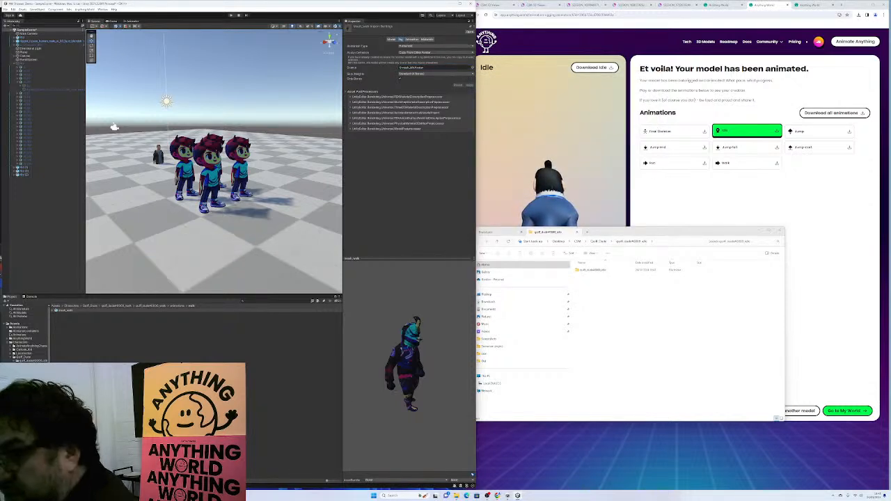
left_click(32, 297)
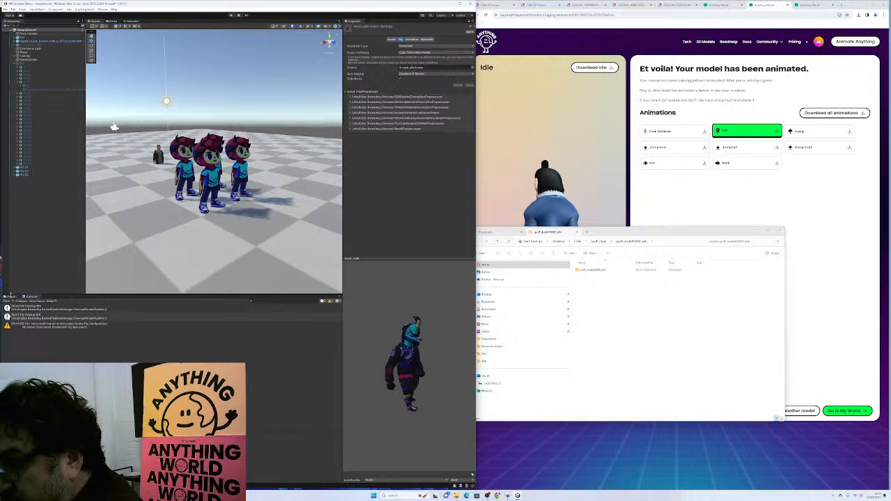
left_click(11, 297)
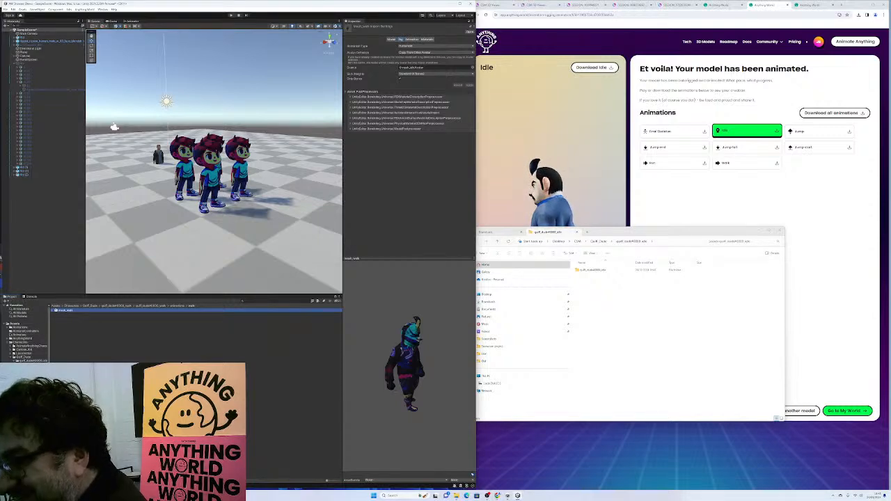
- Place the Quiff Dude idle mesh in the scene, scale it down and move it beside the cartoon kids
left_click(30, 372)
left_click_drag(62, 311, 149, 202)
scroll(191, 181, "down", 6)
scroll(186, 175, "down", 8)
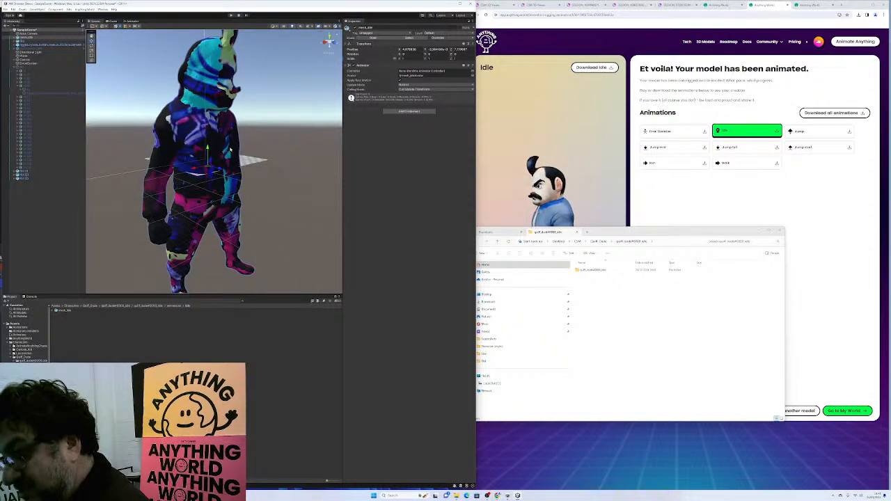
scroll(208, 167, "down", 6)
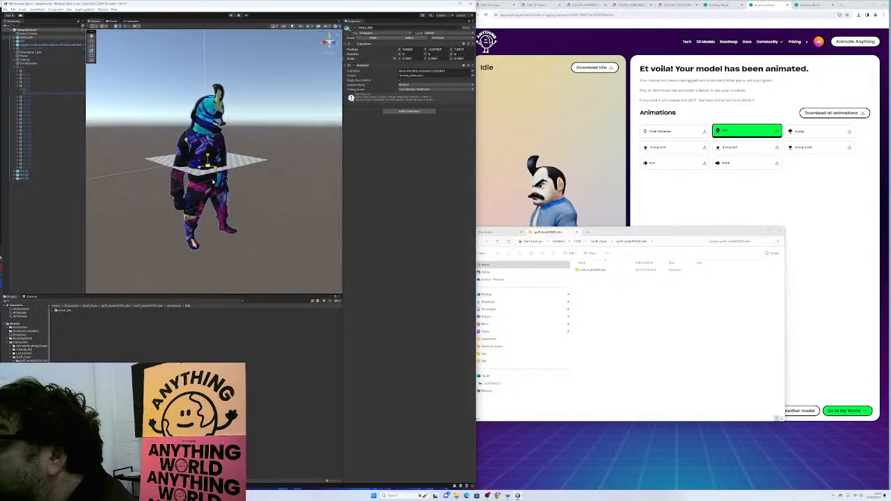
left_click_drag(218, 199, 220, 202)
scroll(204, 173, "up", 2)
scroll(204, 173, "up", 10)
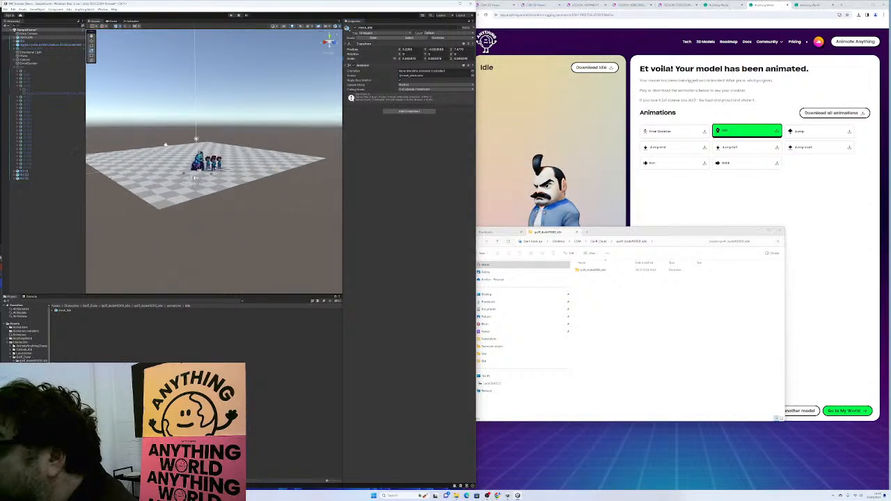
- Raise the Quiff Dude so he stands on the checkered floor beside the kids, and check his size up close
left_click_drag(169, 190, 171, 143)
key("w")
right_click_drag(185, 192, 123, 145)
key("w")
key("s")
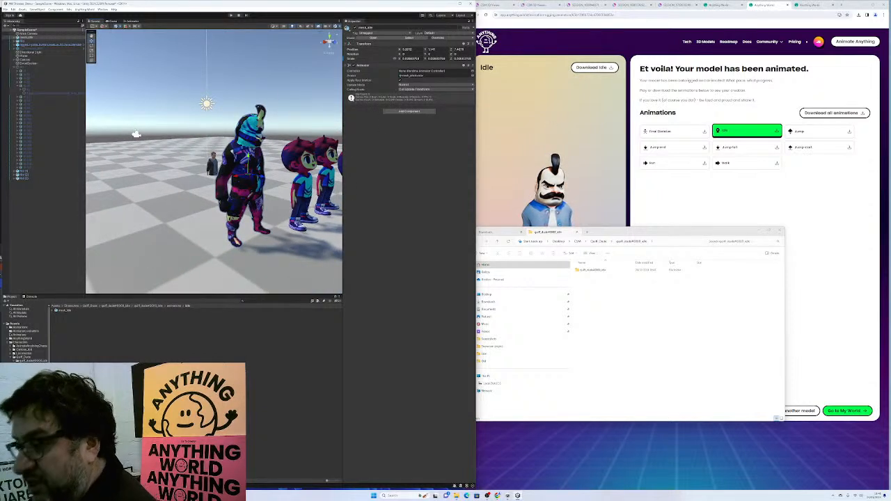
- Duplicate the kid's animator controller in the AnimatorControllers folder and rename the copy IdleWalk_QuiffDude
left_click(28, 331)
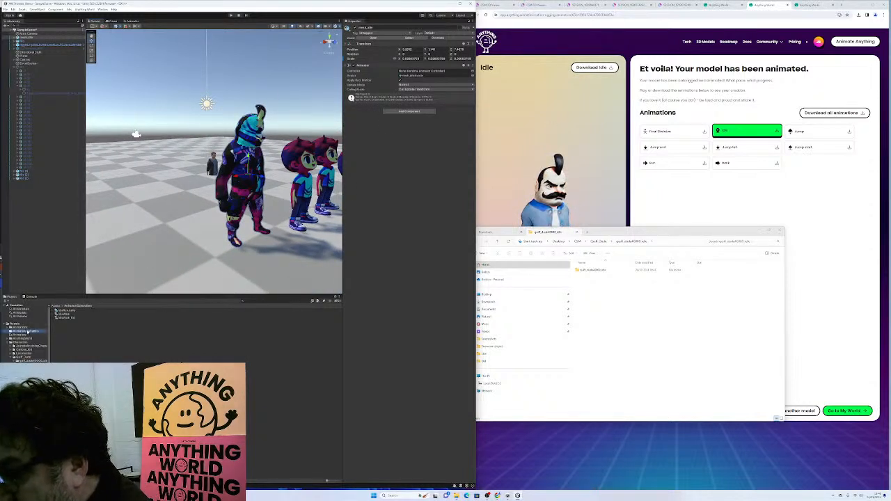
left_click(68, 317)
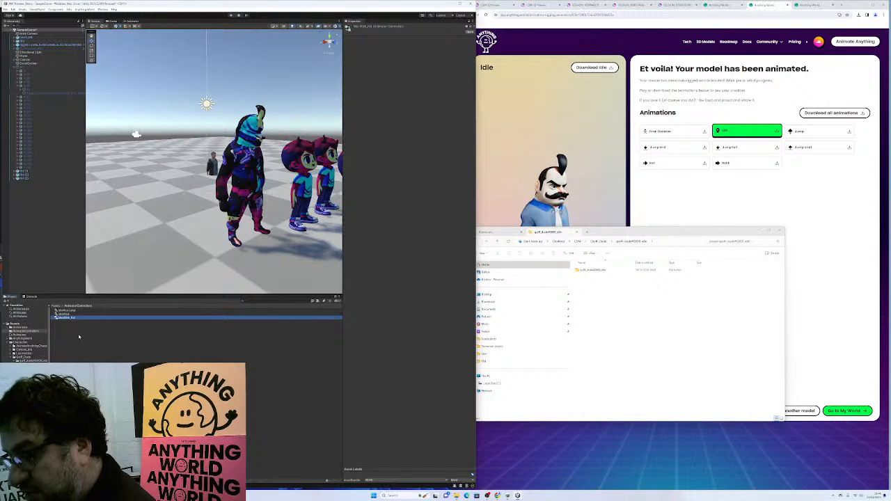
key("ctrl+d")
key("F2")
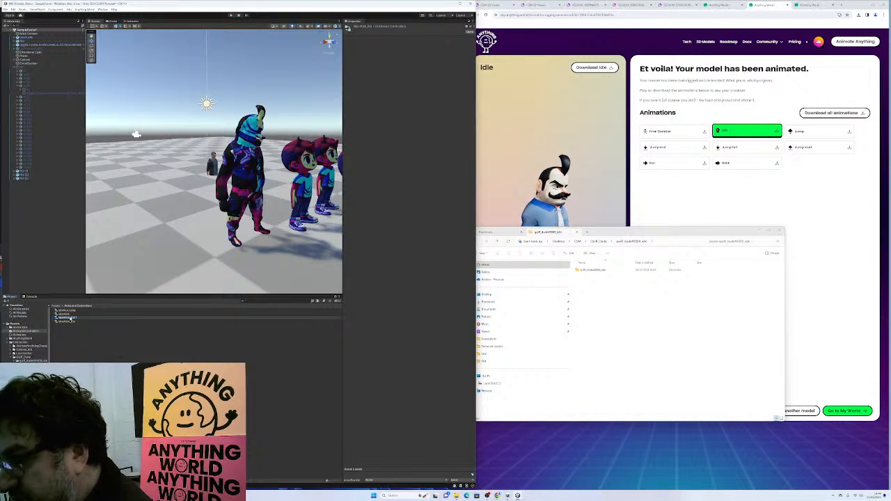
left_click_drag(71, 317, 89, 319)
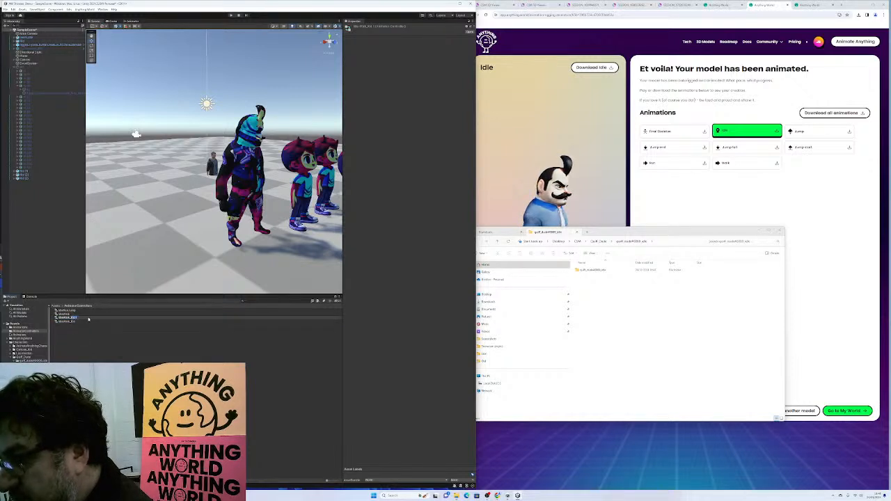
type("GuffIdle")
key("Return")
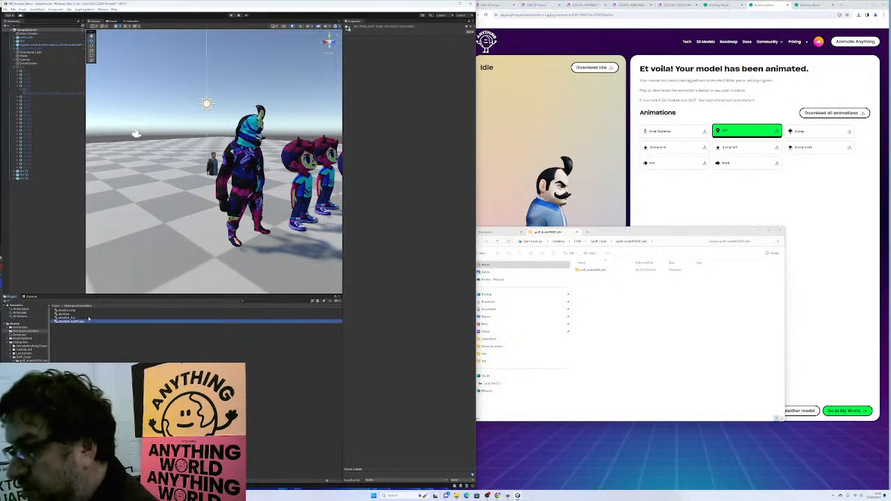
- In the new Quiff Dude animator controller, set the idle state's motion to the clip from the Quiff Dude idle mesh
double_click(71, 322)
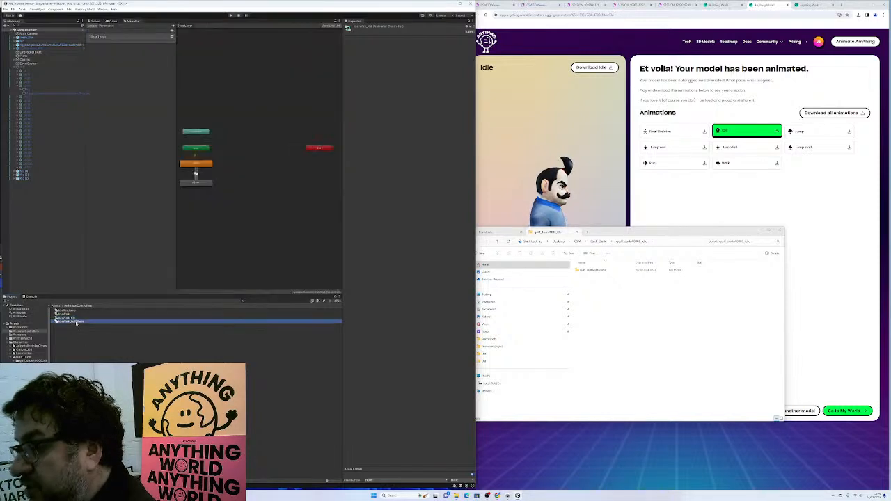
right_click(124, 24)
left_click(143, 35)
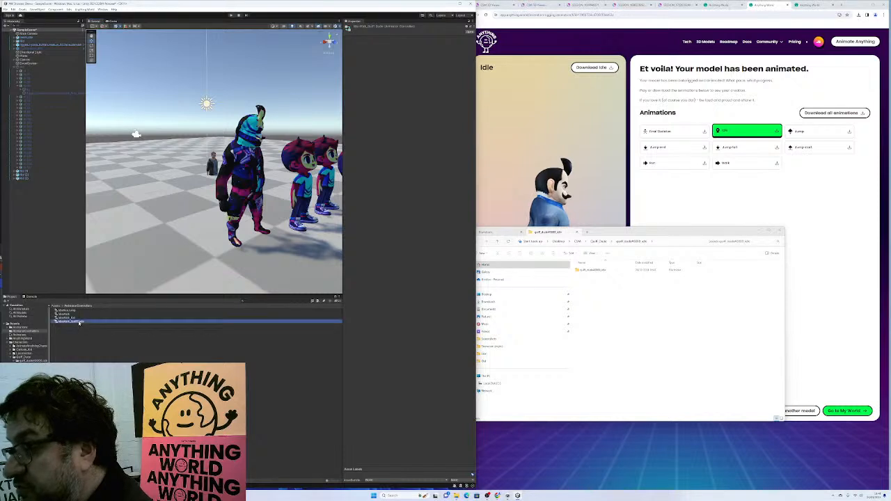
double_click(79, 322)
left_click(212, 83)
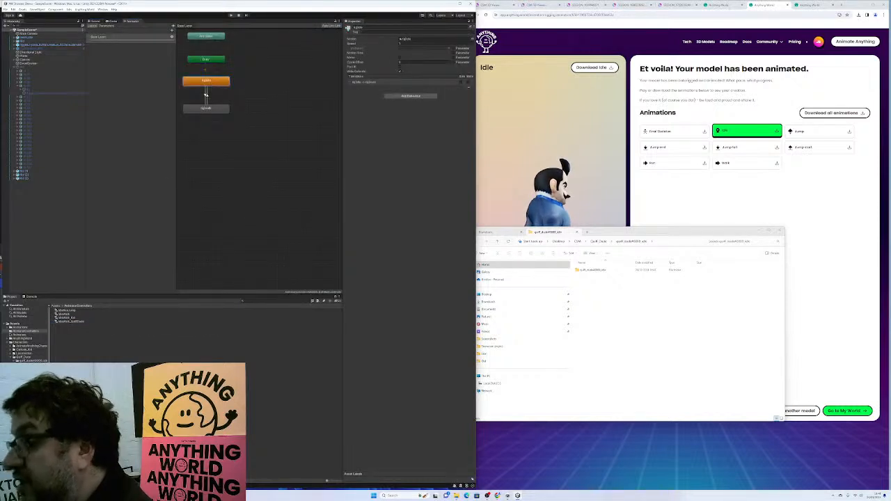
left_click(28, 361)
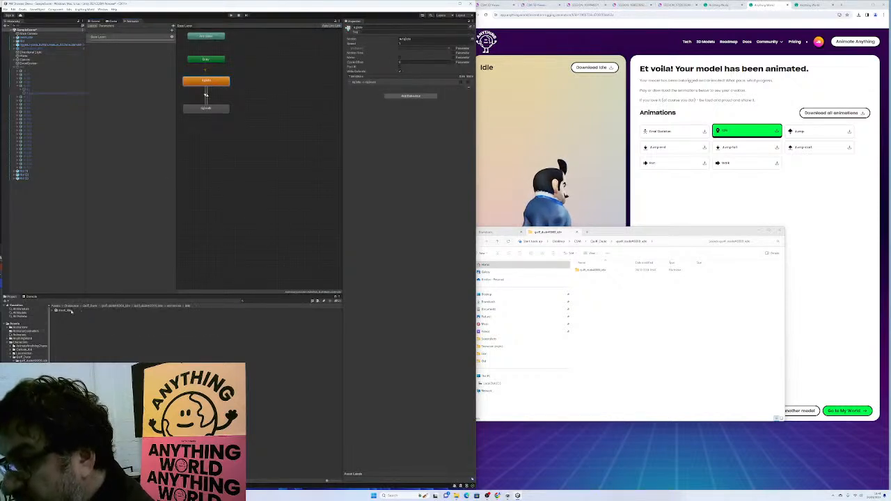
left_click(52, 311)
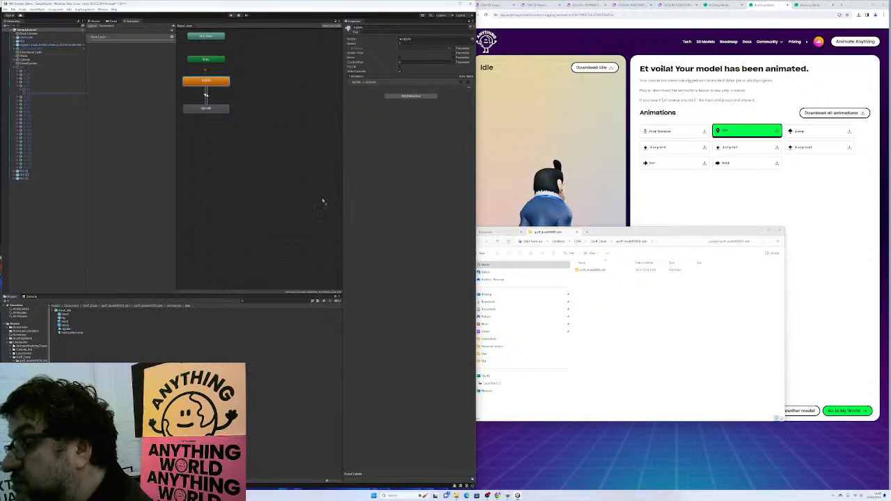
left_click_drag(414, 35, 412, 42)
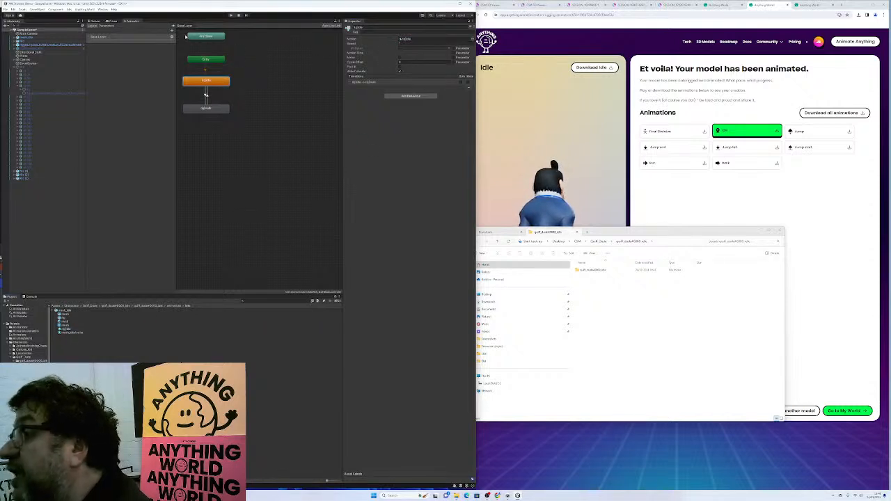
- Set the walk state's motion to the clip from the Quiff Dude walk mesh
left_click(219, 109)
left_click(36, 390)
left_click(55, 311)
left_click_drag(64, 330, 409, 40)
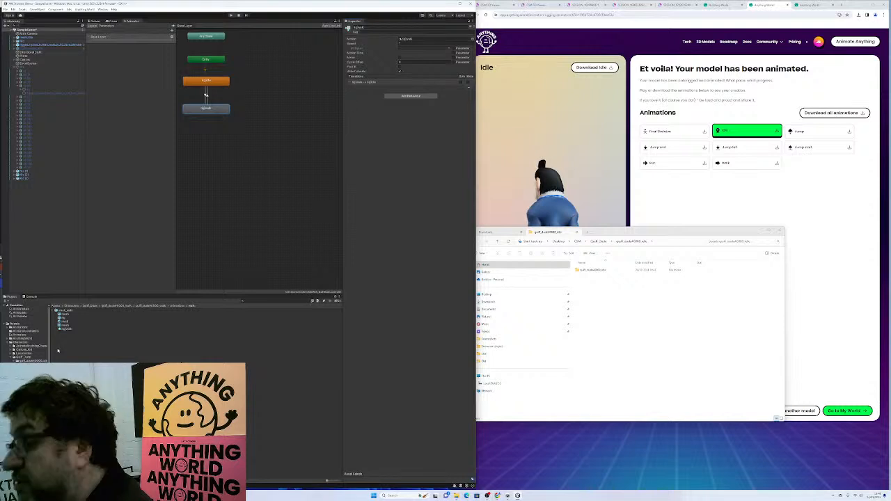
- Enable Loop Time in the import settings of the Quiff Dude walk and idle clips and apply it
left_click(65, 329)
left_click(472, 32)
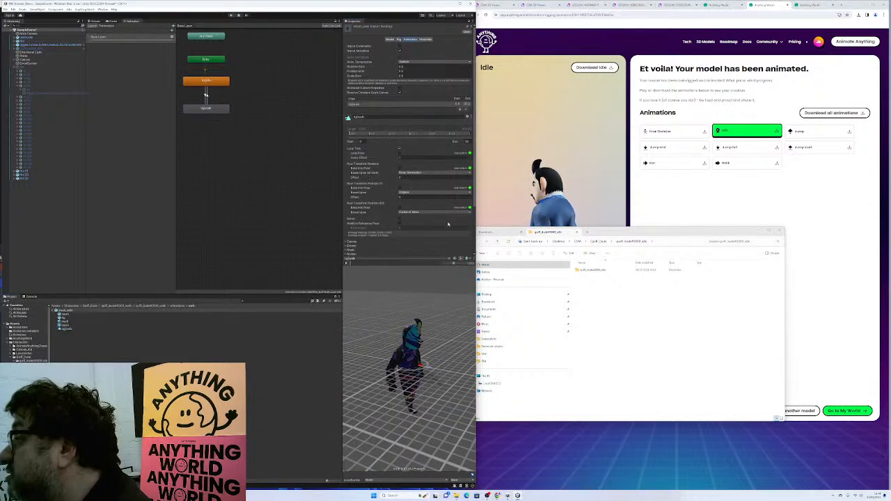
scroll(454, 234, "down", 3)
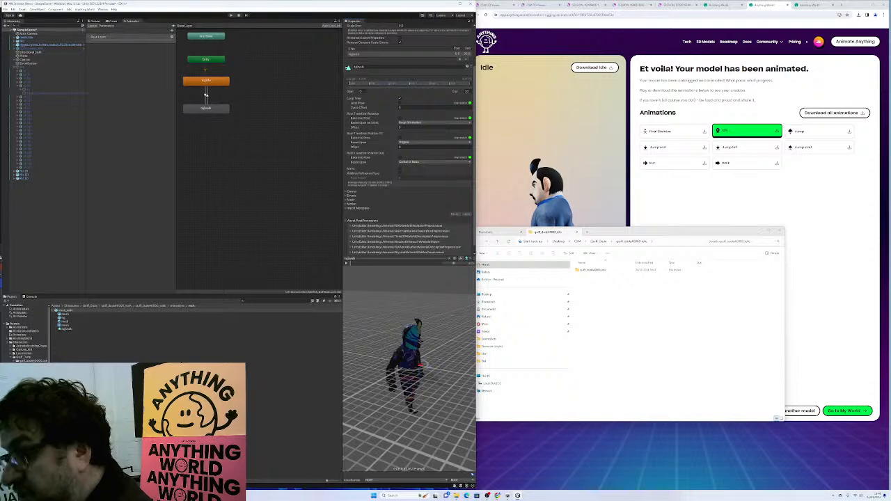
left_click(67, 329)
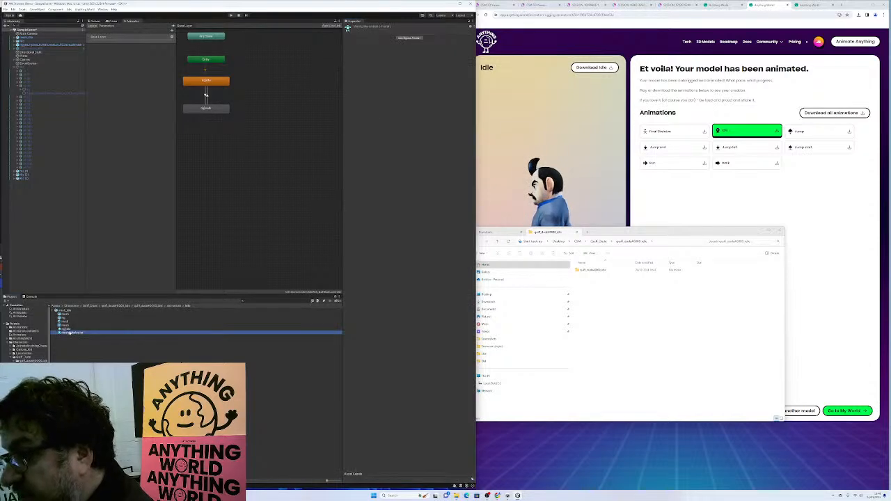
left_click(472, 32)
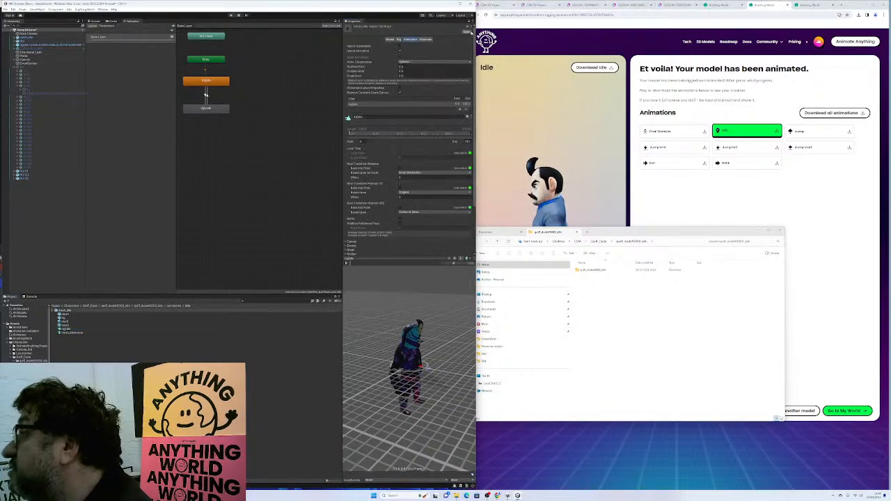
scroll(402, 150, "down", 3)
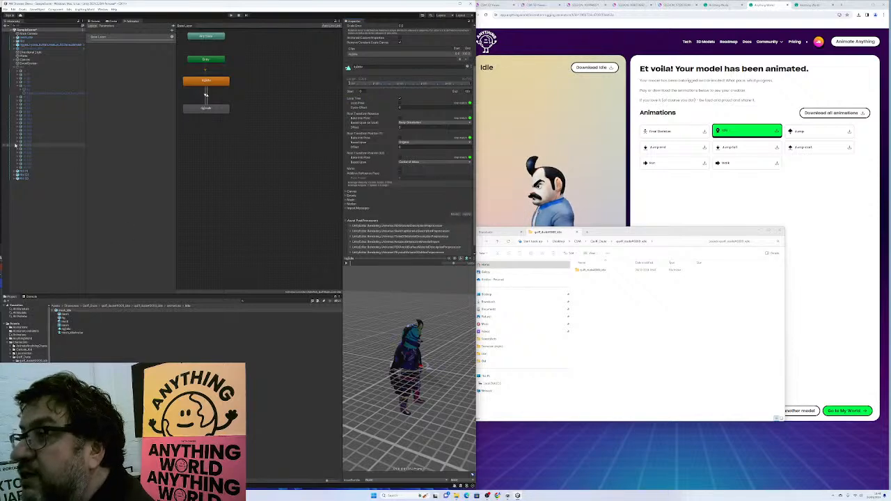
- Return to the Scene view and rename the idle mesh object in the hierarchy to Quiff_Dude
left_click(28, 36)
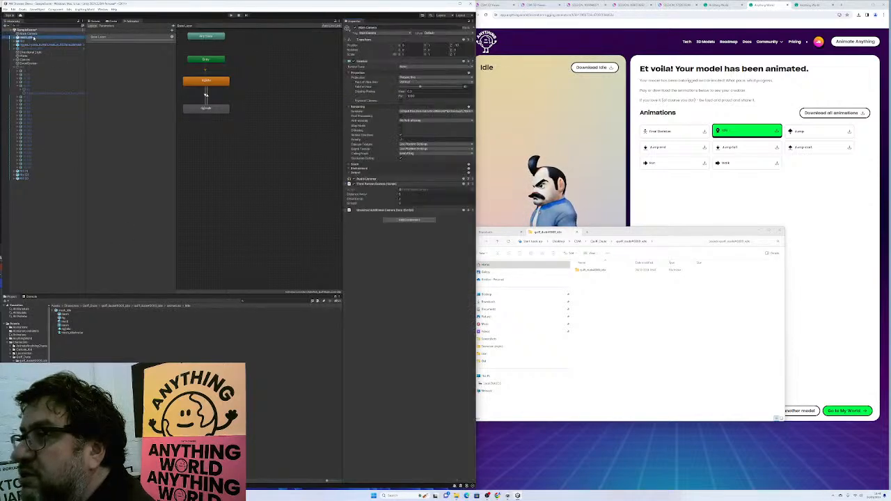
left_click(96, 21)
left_click(31, 33)
left_click(31, 37)
left_click(35, 41)
left_click(38, 38)
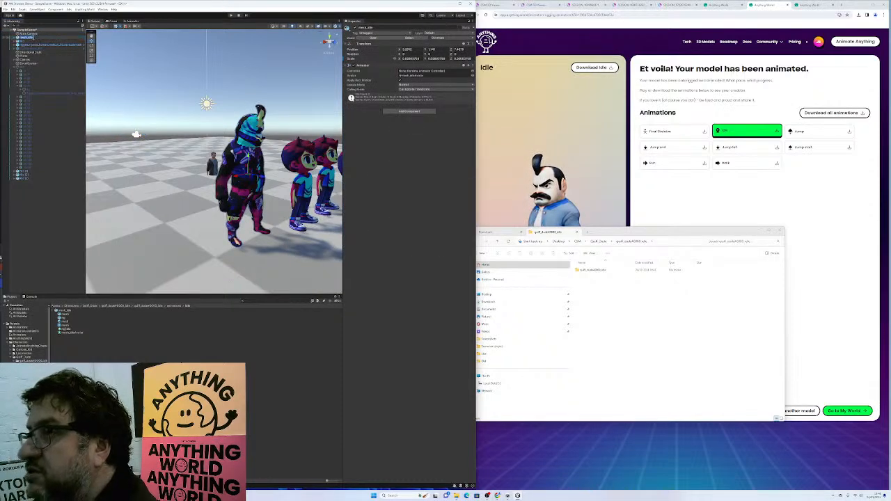
left_click(28, 36)
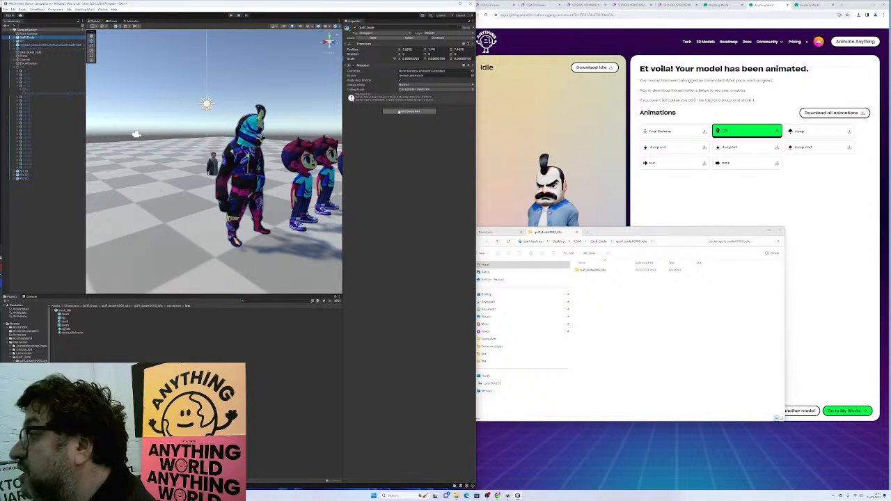
- Add a Nav Mesh Agent to Quiff_Dude and adjust its radius and base offset to fit his body and feet
left_click(398, 112)
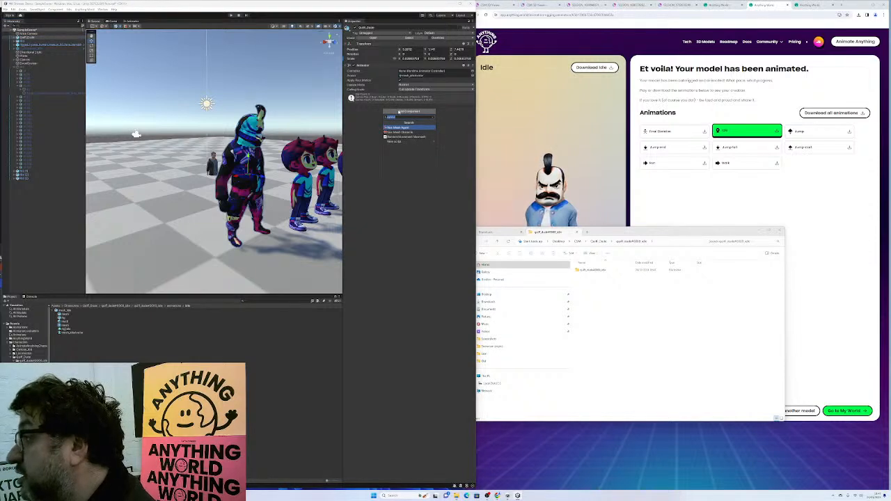
left_click(390, 128)
left_click_drag(387, 162, 474, 152)
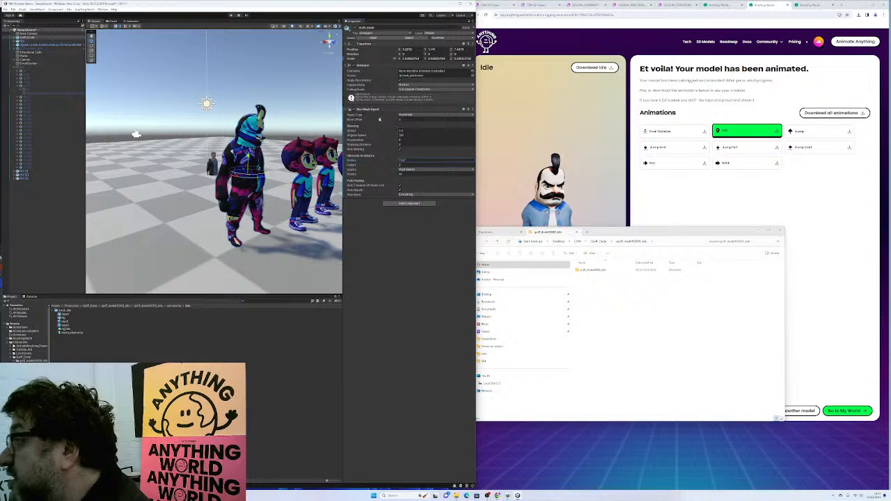
left_click(385, 119)
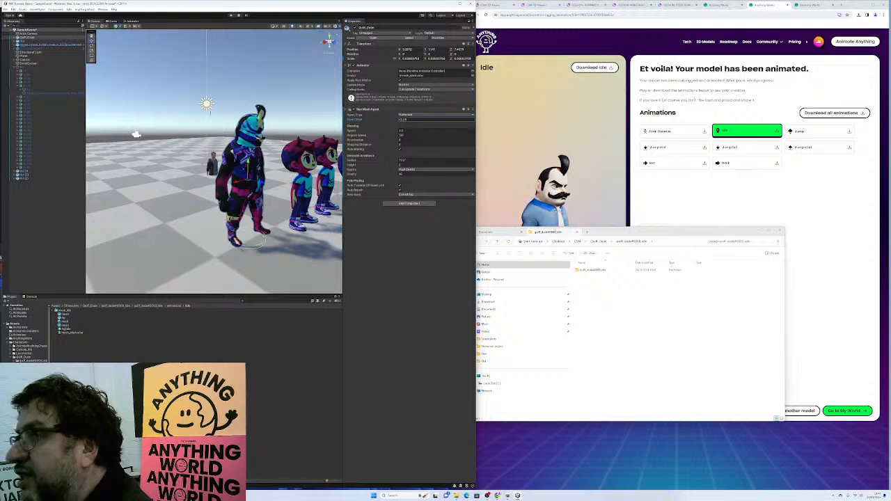
- Copy the idle-walk script component from the kid object
left_click(32, 41)
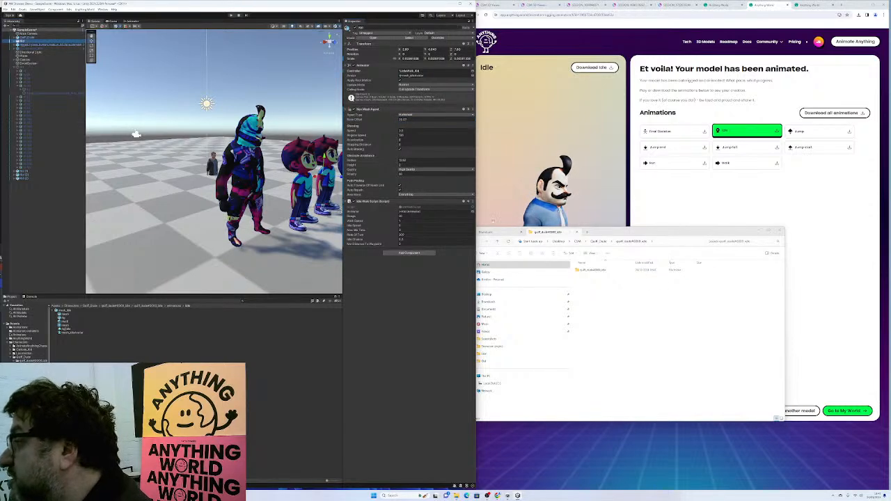
left_click(468, 202)
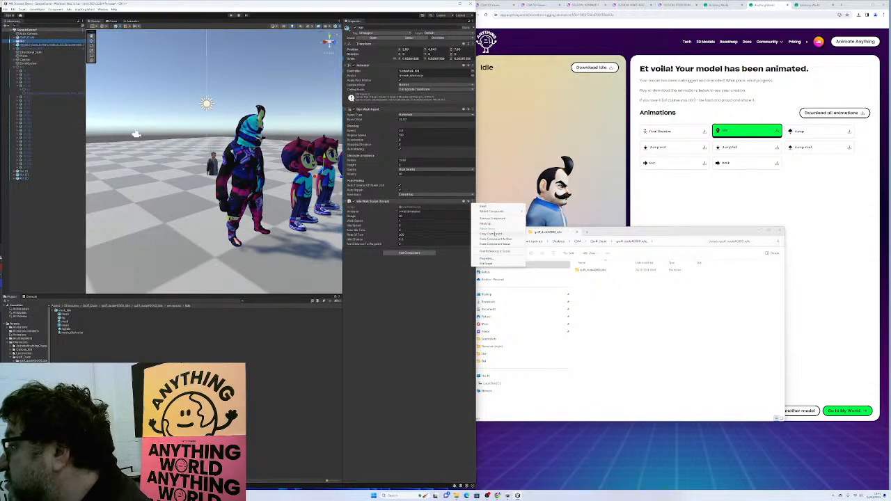
left_click(495, 234)
left_click(27, 33)
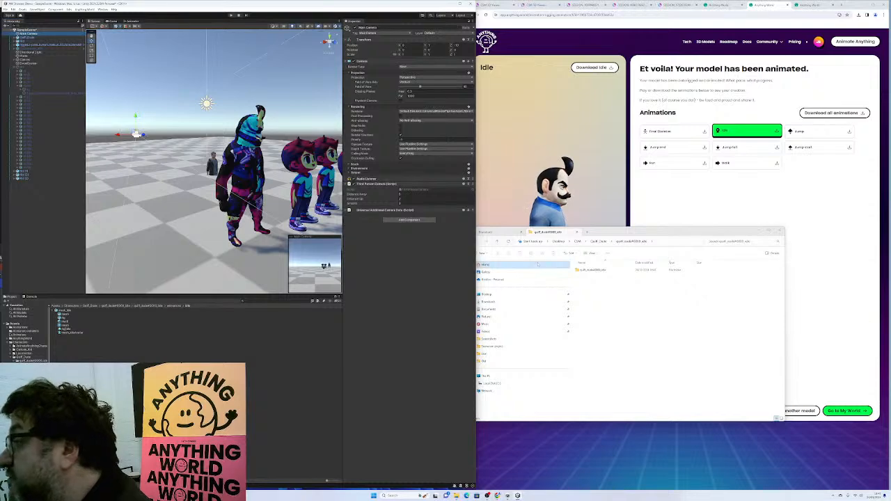
left_click(464, 210)
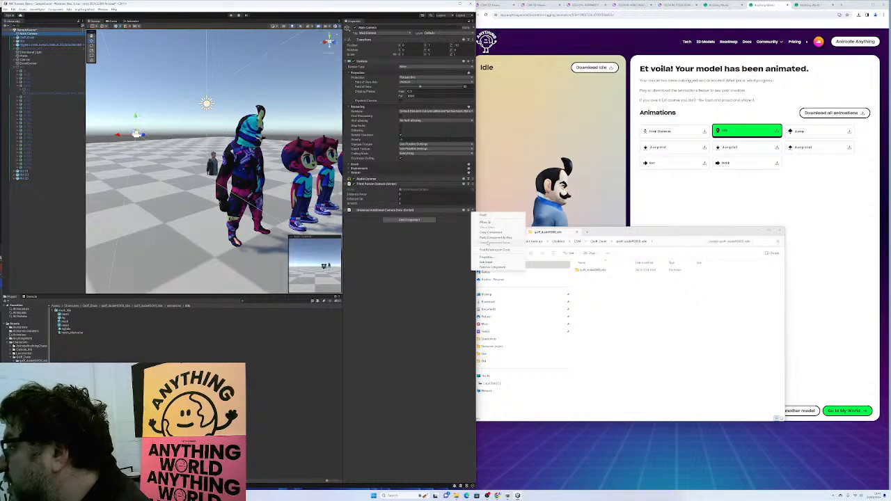
left_click(492, 238)
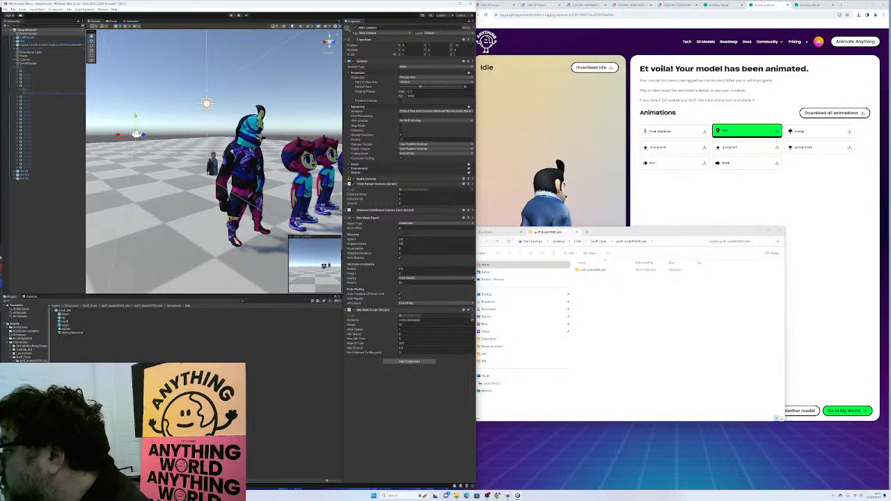
left_click(473, 219)
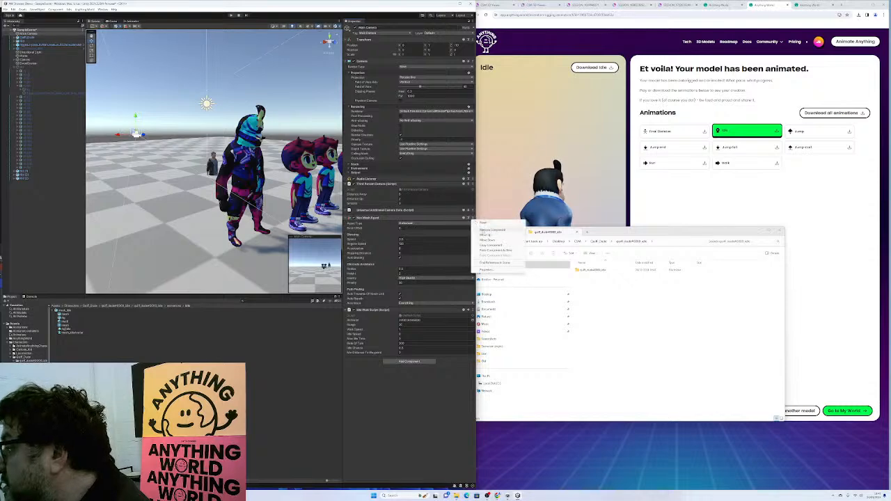
left_click(486, 230)
left_click(270, 257)
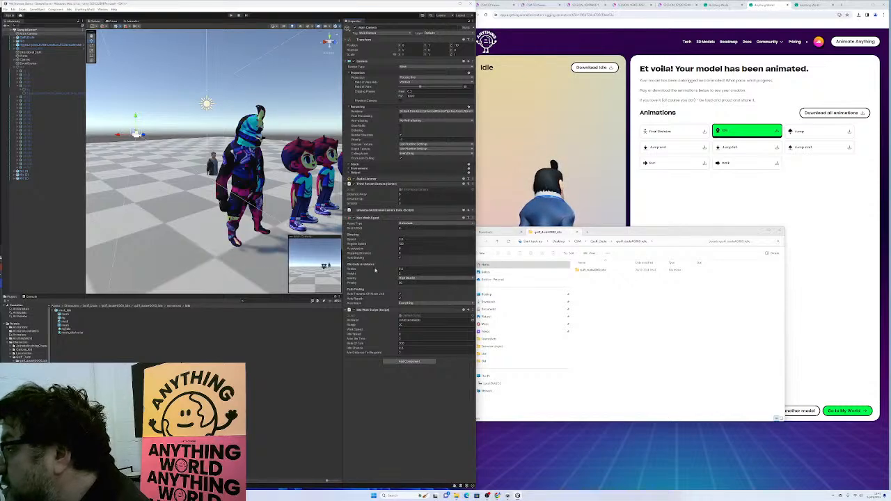
left_click(472, 308)
left_click(482, 320)
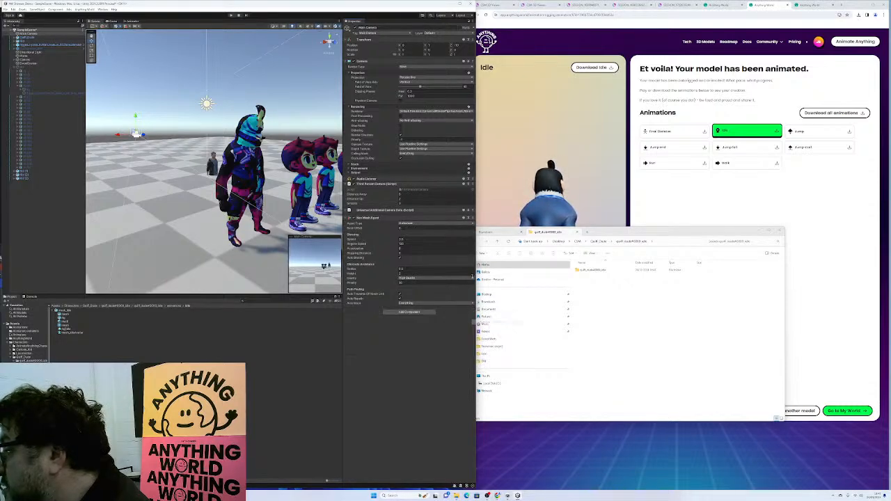
left_click(473, 219)
left_click(486, 231)
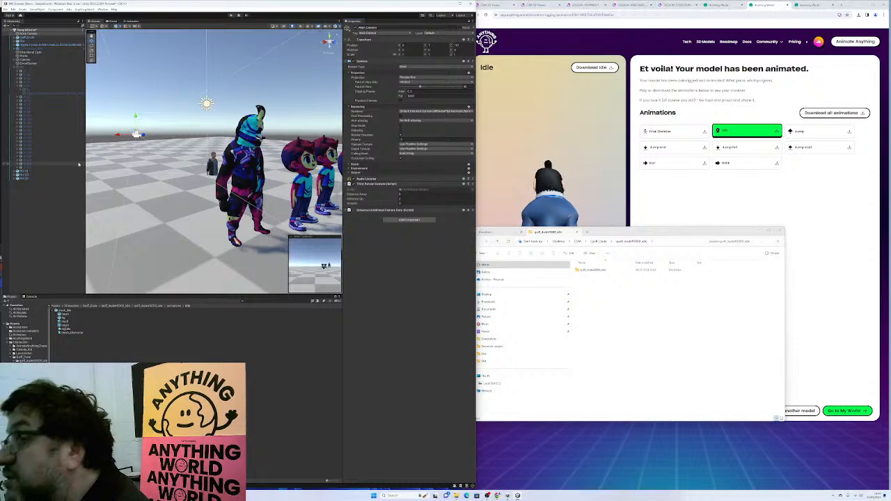
- Paste the copied idle-walk script onto Quiff_Dude as a new component and assign IdleWalk_QuiffDude as his Animator's controller
left_click(34, 37)
left_click(469, 109)
left_click(495, 147)
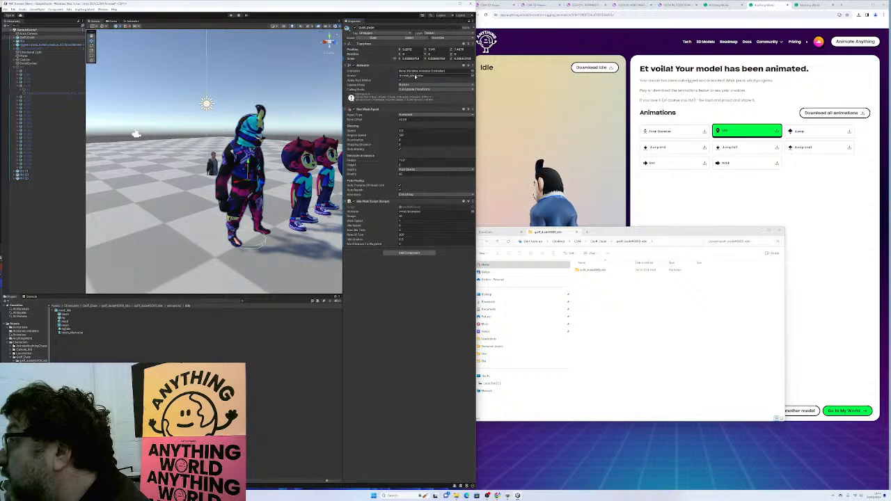
left_click(472, 75)
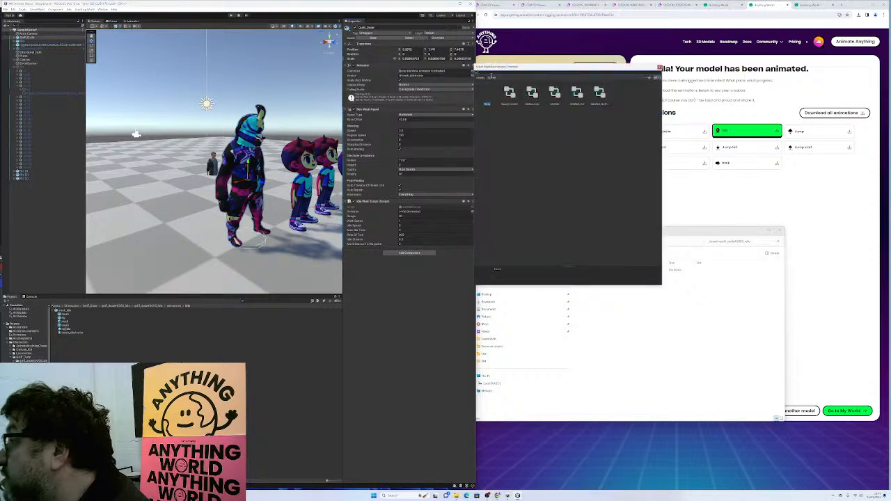
double_click(578, 98)
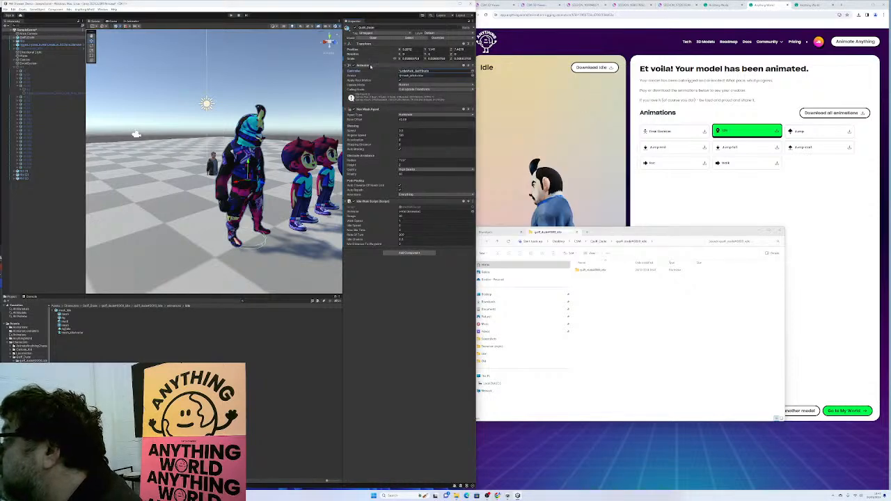
- Assign Quiff_Dude's own Animator to his idle-walk script and play-test the scene
left_click_drag(416, 215, 415, 211)
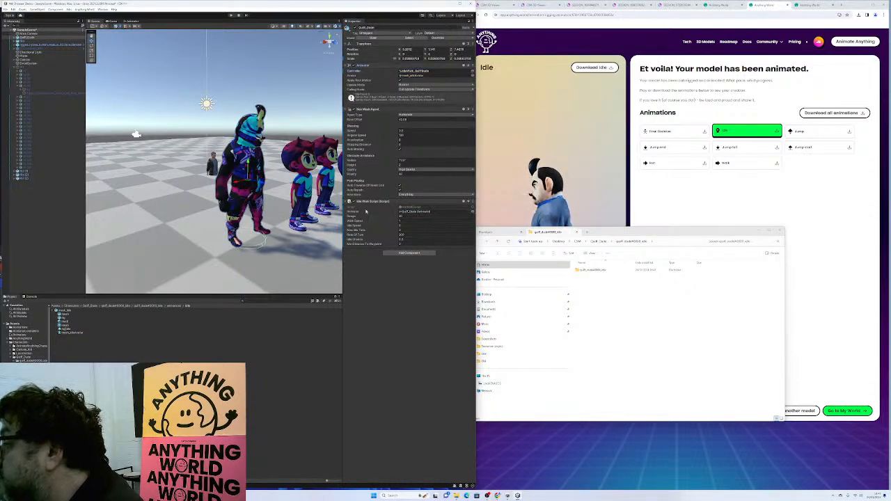
left_click(232, 15)
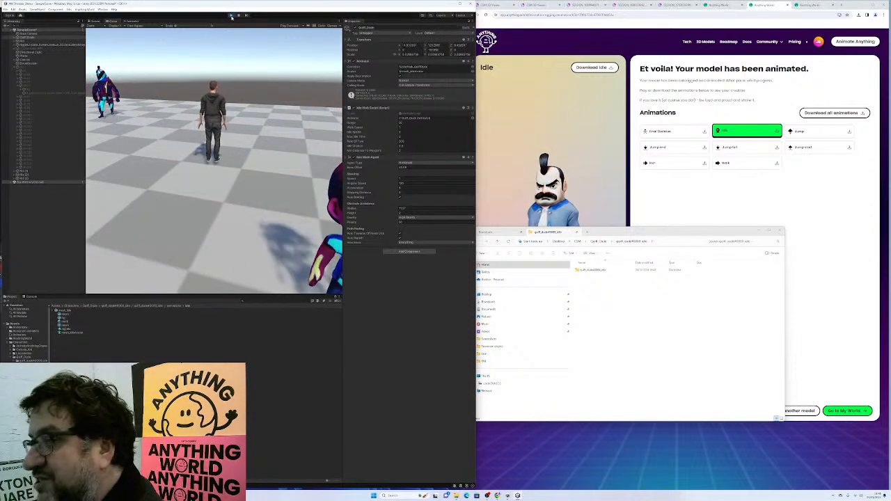
key("ctrl+p")
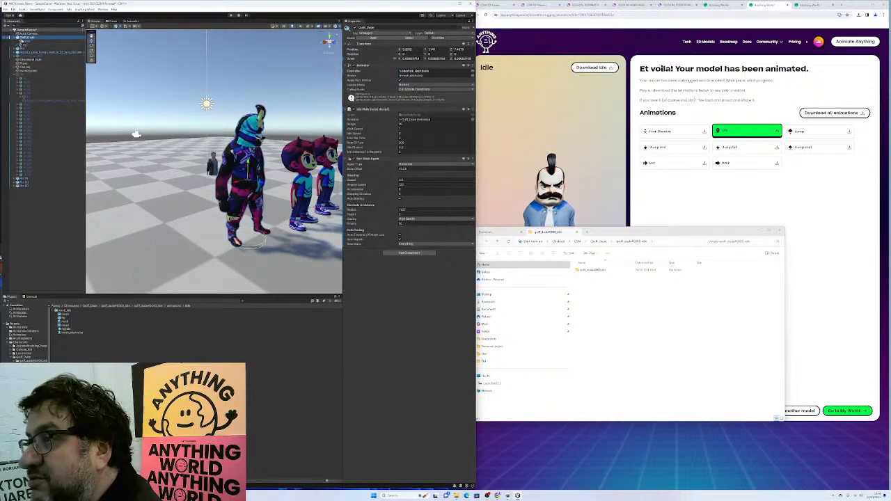
- Examine the material on Quiff_Dude's mesh and trace which texture its Base Map uses in the project
left_click(23, 42)
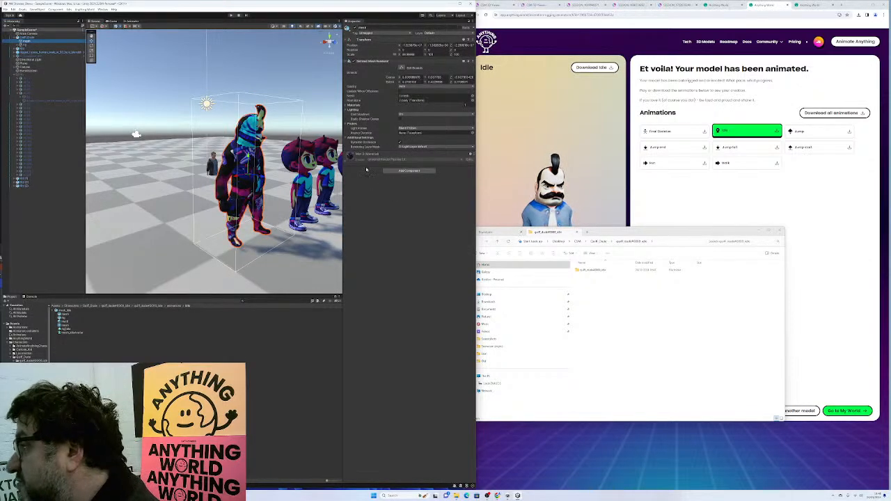
left_click(346, 157)
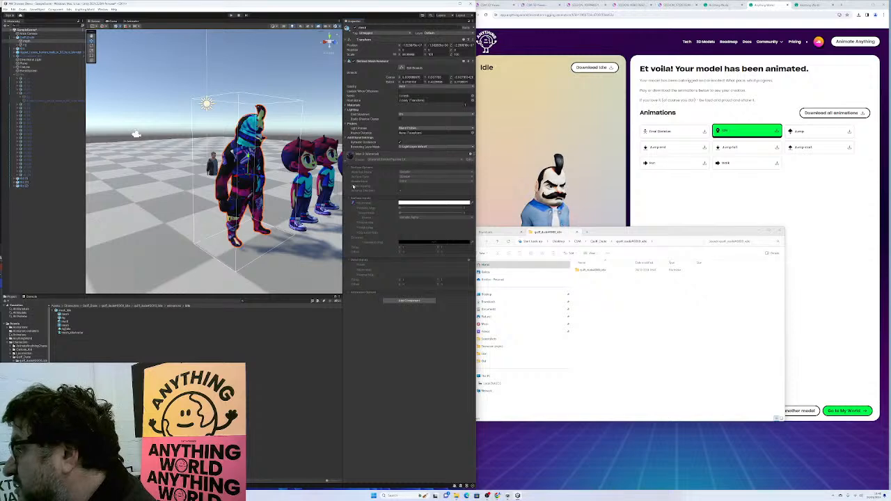
left_click(355, 204)
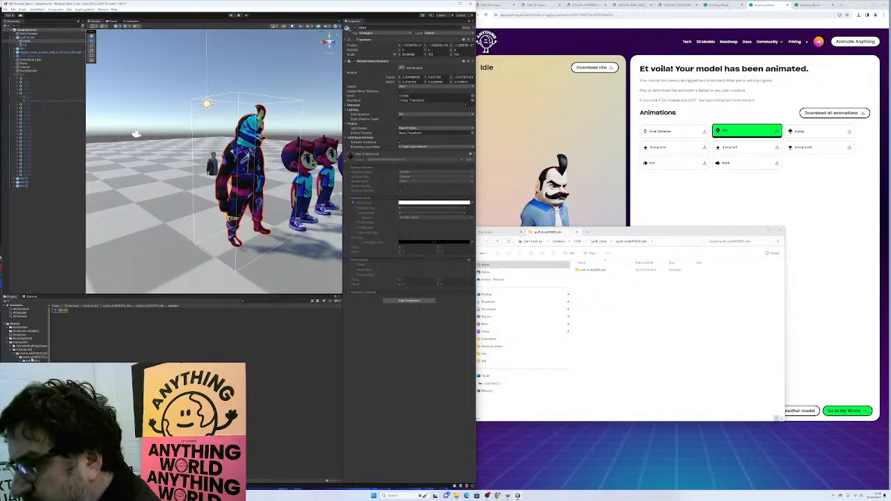
double_click(60, 310)
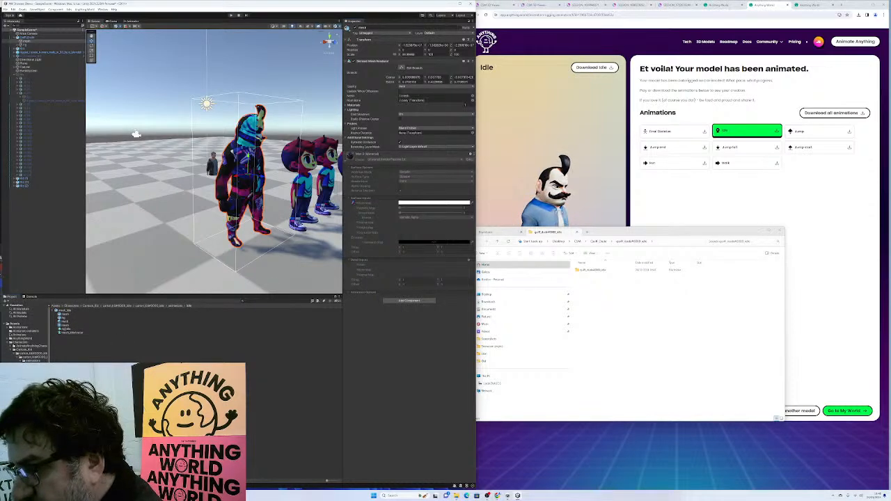
left_click(62, 309)
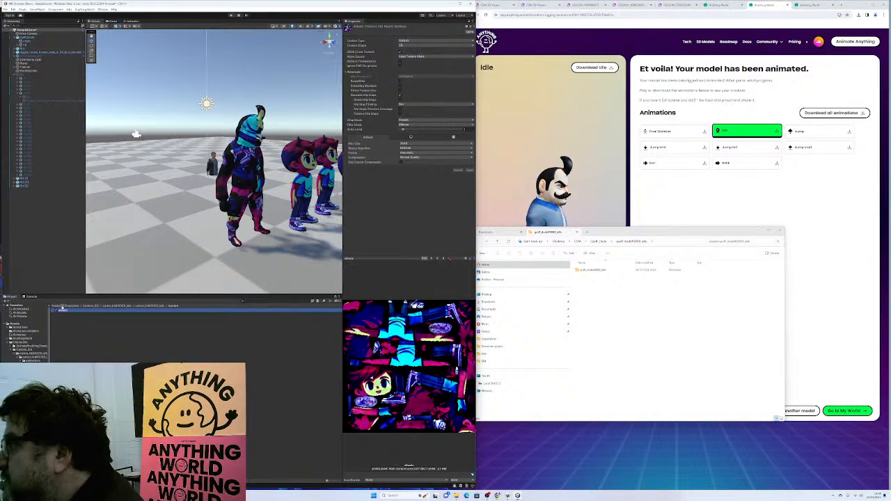
left_click(29, 37)
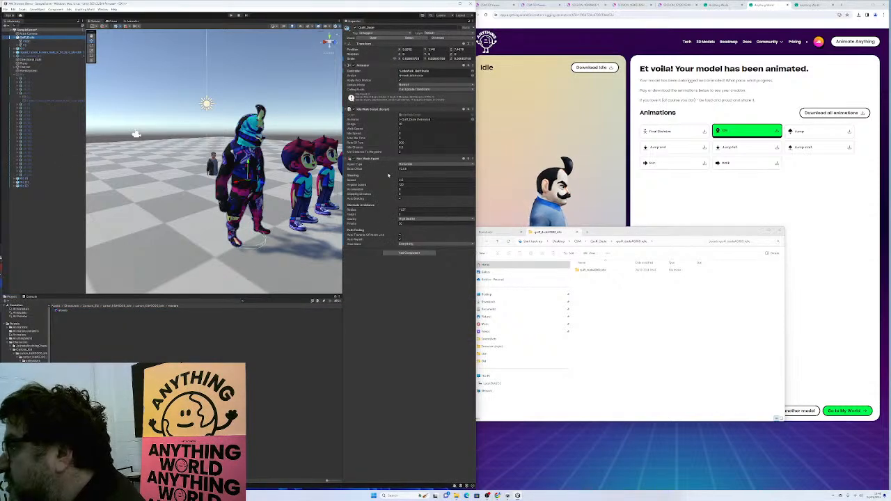
left_click(26, 41)
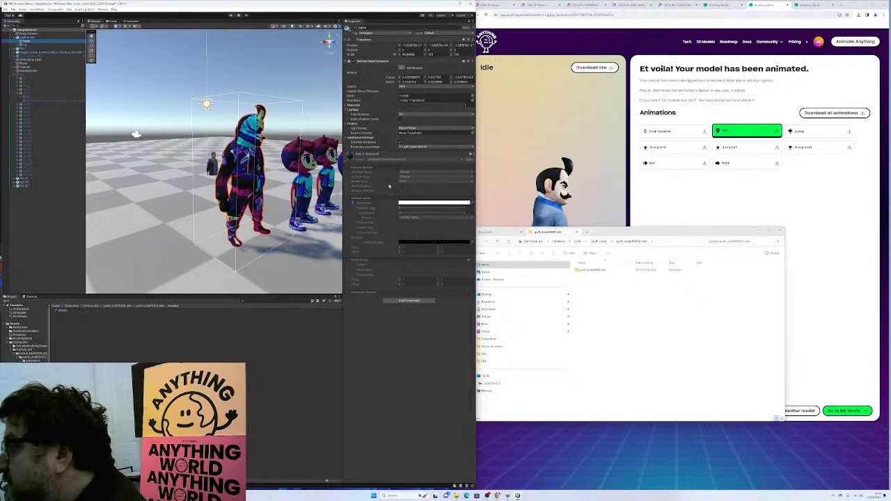
left_click(354, 202)
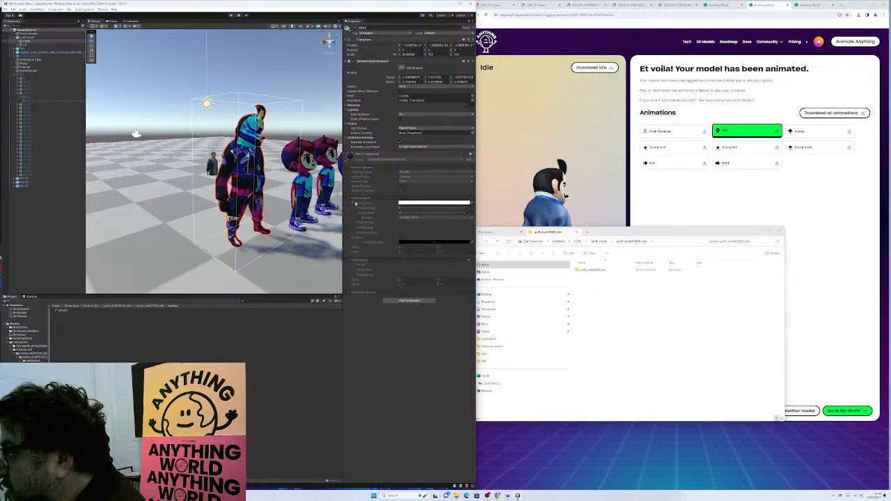
- Create a new material named QuiffDude in the Materials folder
left_click(7, 343)
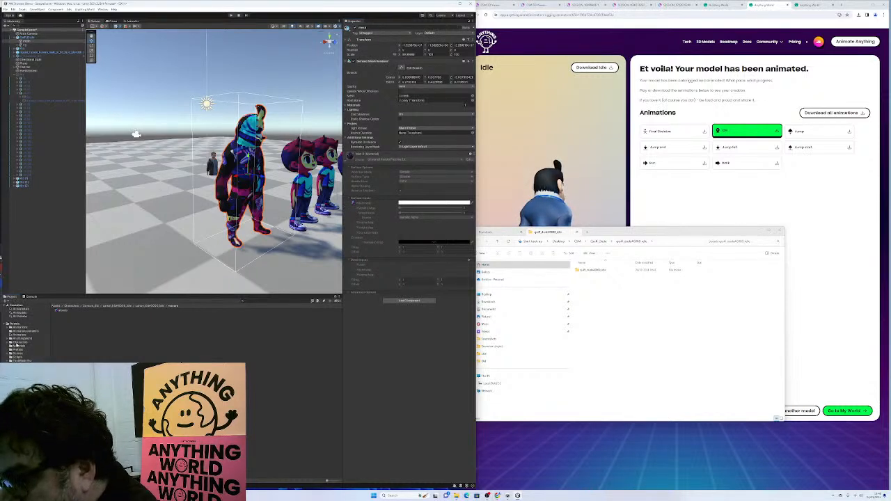
left_click(19, 346)
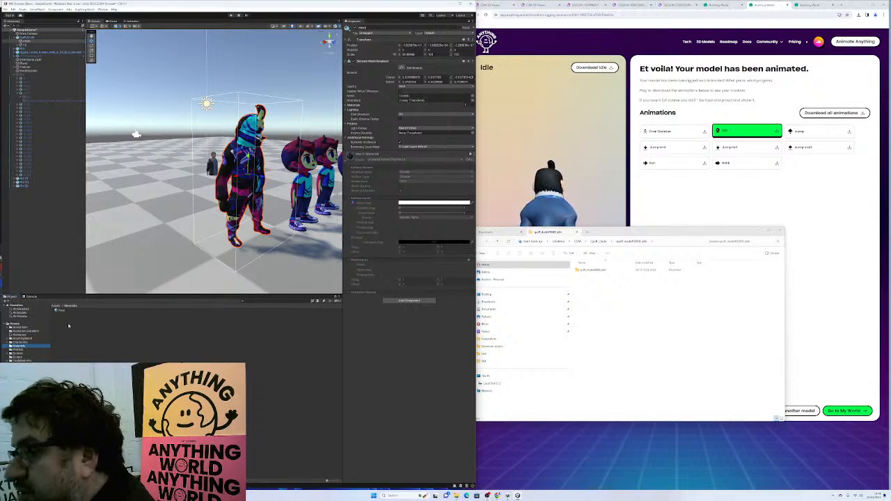
left_click(32, 52)
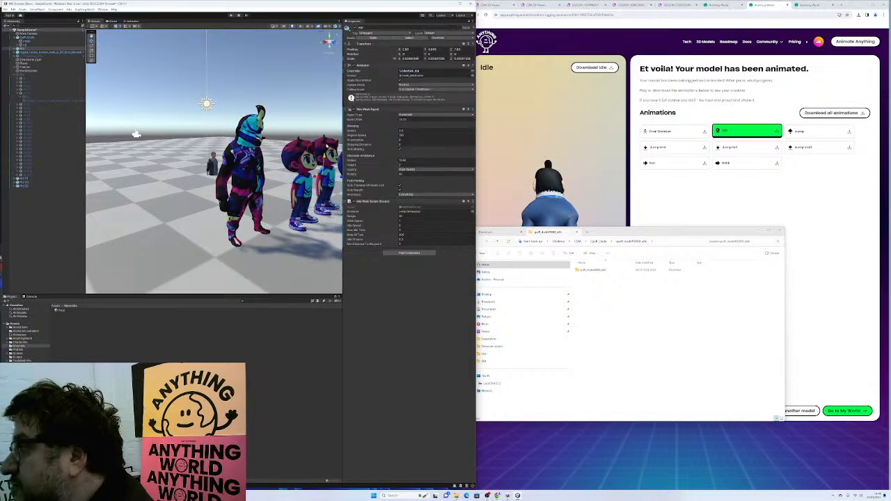
left_click(15, 52)
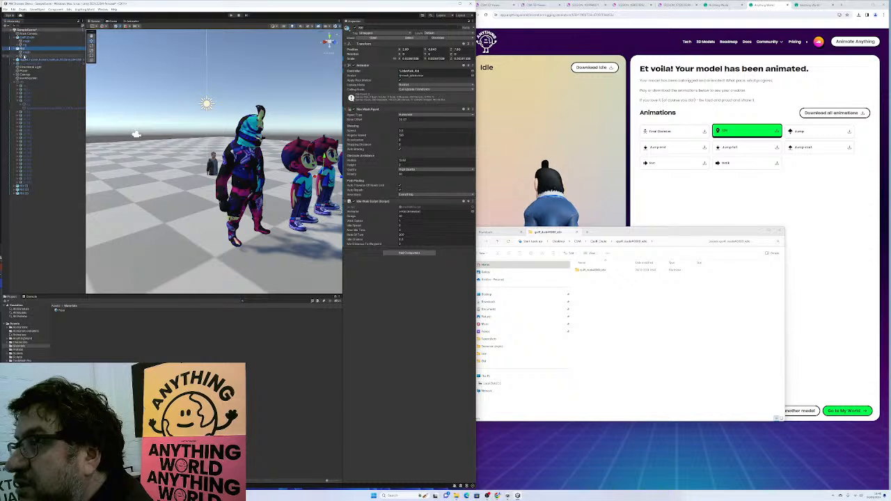
left_click(25, 52)
right_click(149, 345)
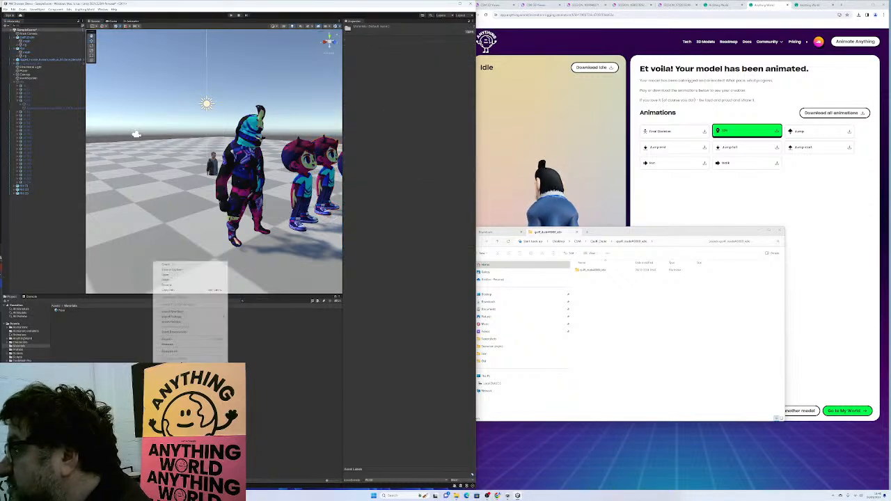
mouse_move(202, 266)
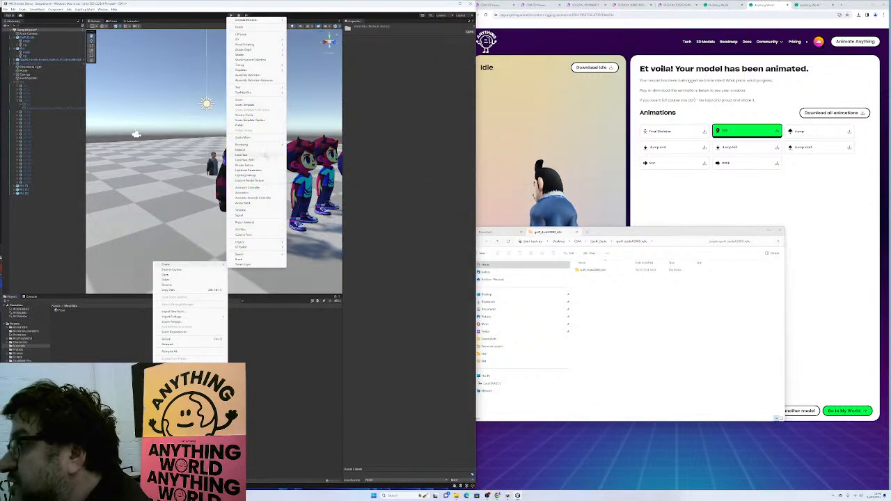
left_click(258, 151)
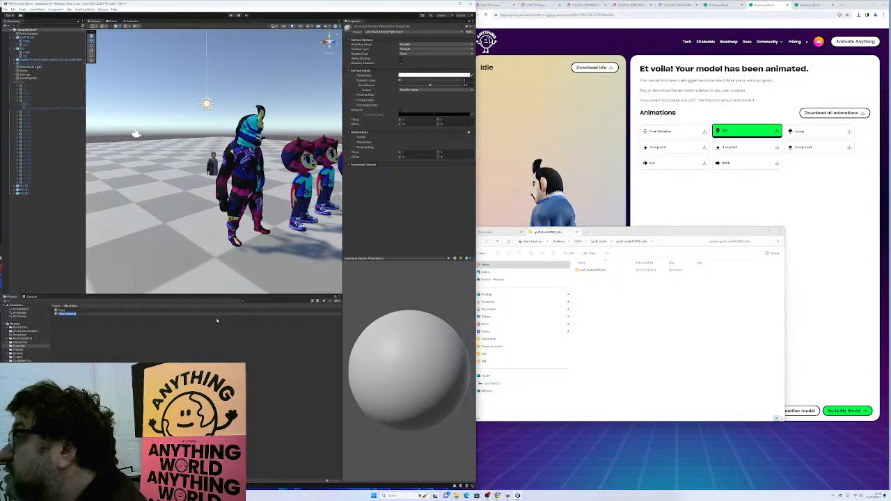
type("GuffDude")
key("Return")
- Assign the albedo texture from the Quiff_Dude character folder to the new material's Base Map and check the preview
left_click(349, 78)
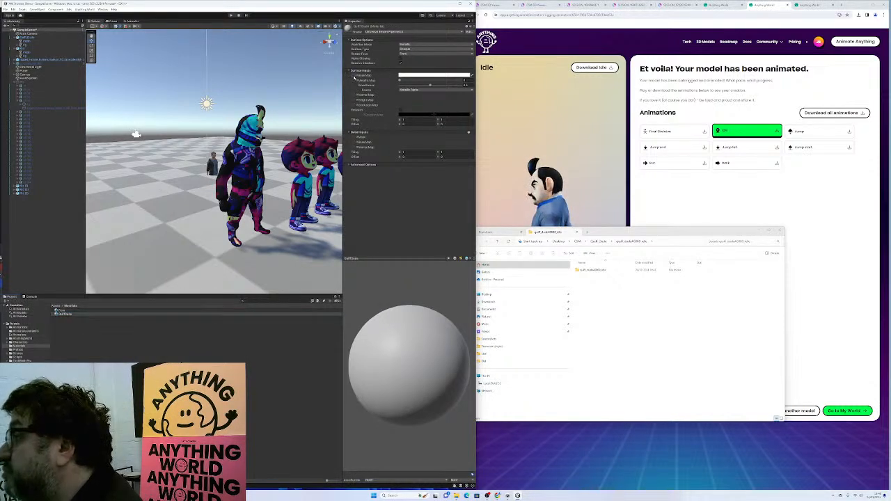
left_click(7, 343)
left_click(10, 352)
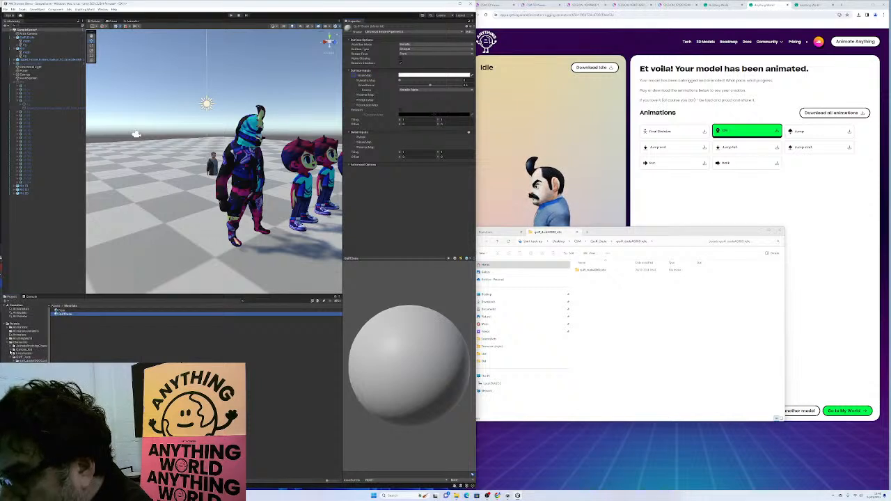
left_click(24, 360)
left_click_drag(64, 315, 353, 75)
left_click_drag(400, 313, 357, 365)
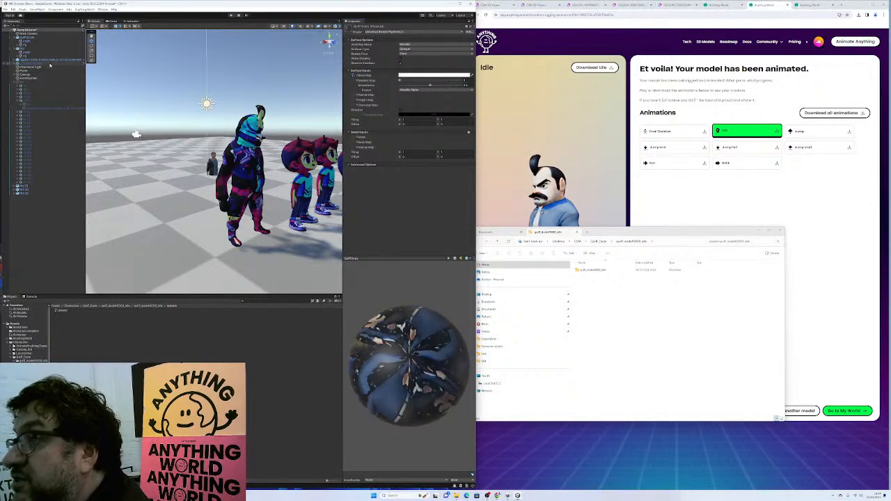
- Apply the QuiffDude material to the Quiff_Dude mesh in the scene
left_click(28, 41)
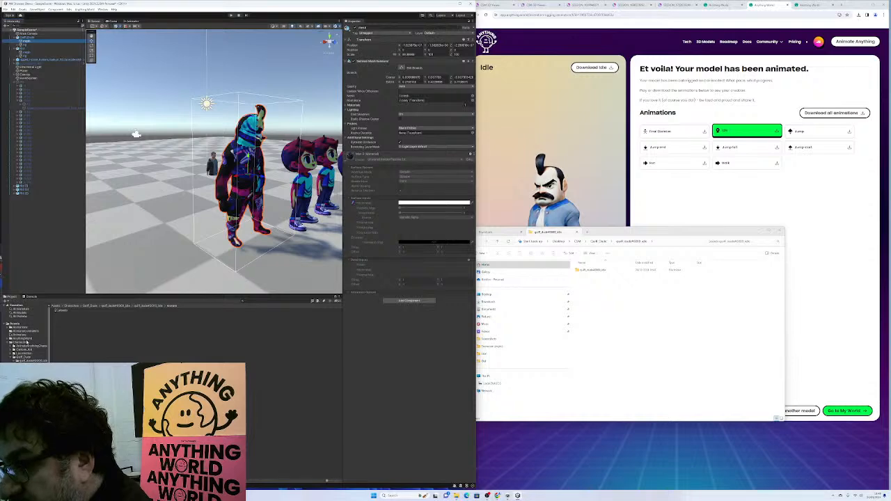
left_click(9, 342)
left_click(13, 345)
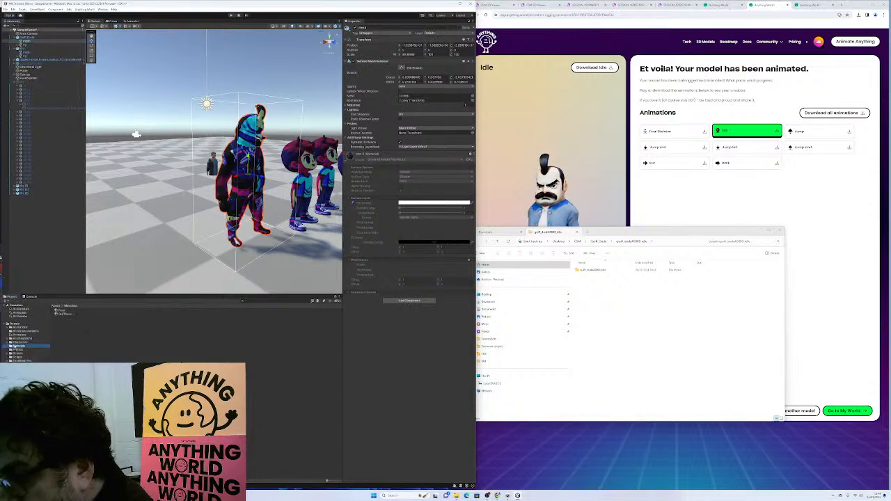
left_click_drag(60, 314, 251, 160)
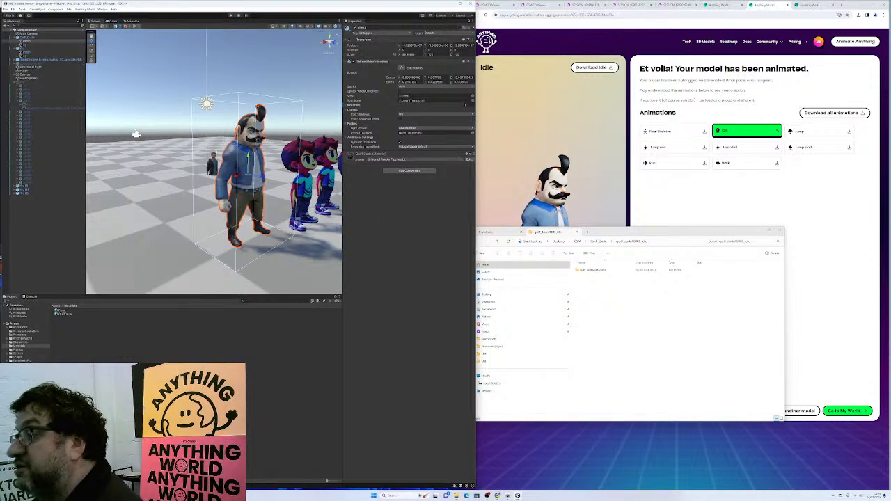
- Duplicate Quiff_Dude and move the copy beside him, and duplicate that pair and place it in front to make four
scroll(137, 134, "down", 5)
left_click(28, 38)
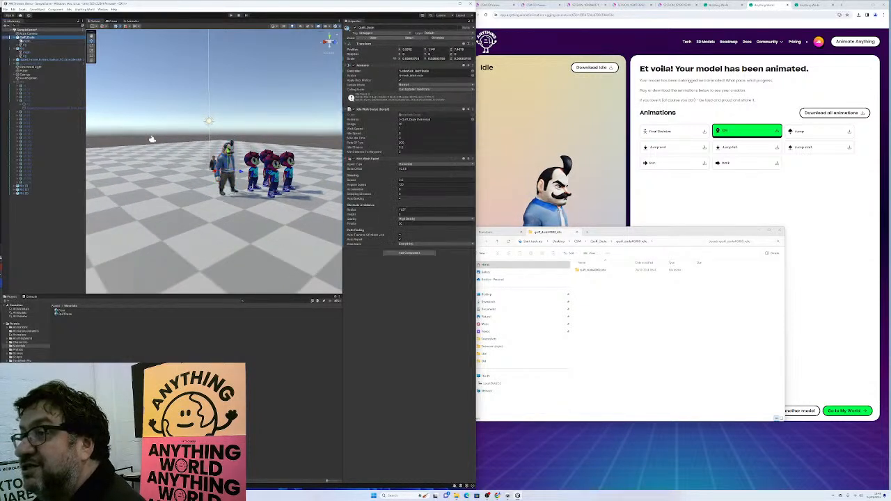
left_click(14, 38)
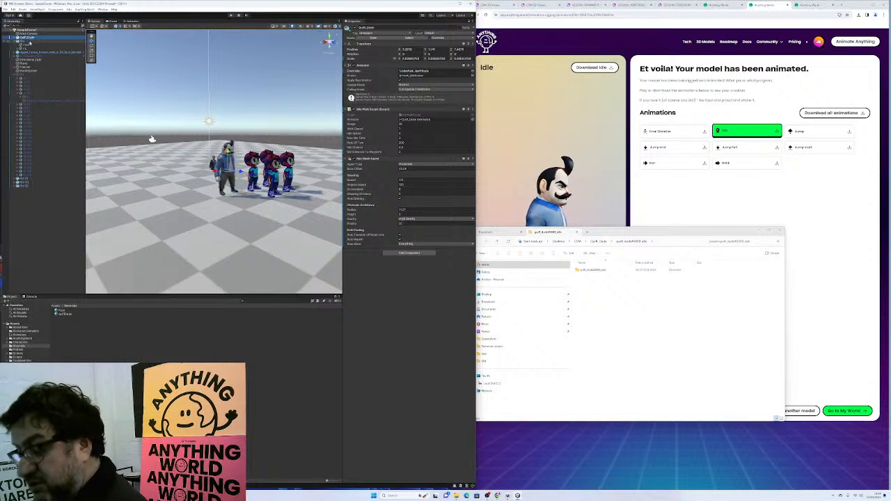
key("ctrl+d")
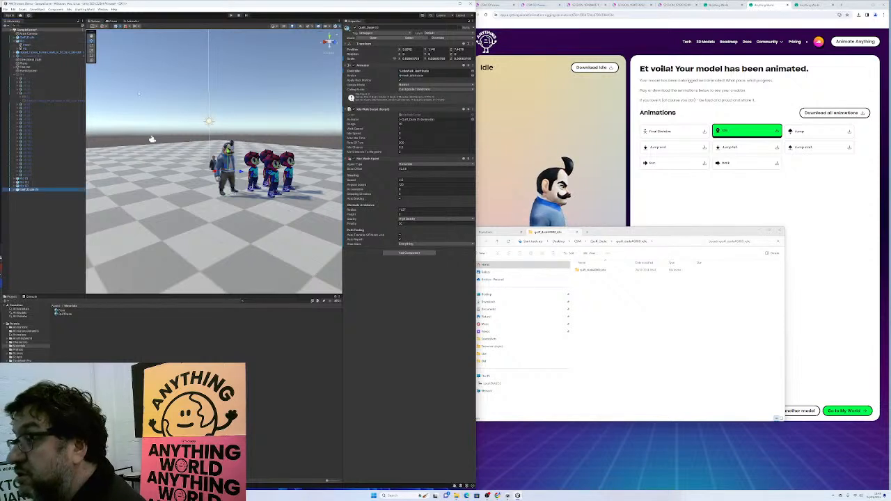
left_click_drag(224, 171, 182, 179)
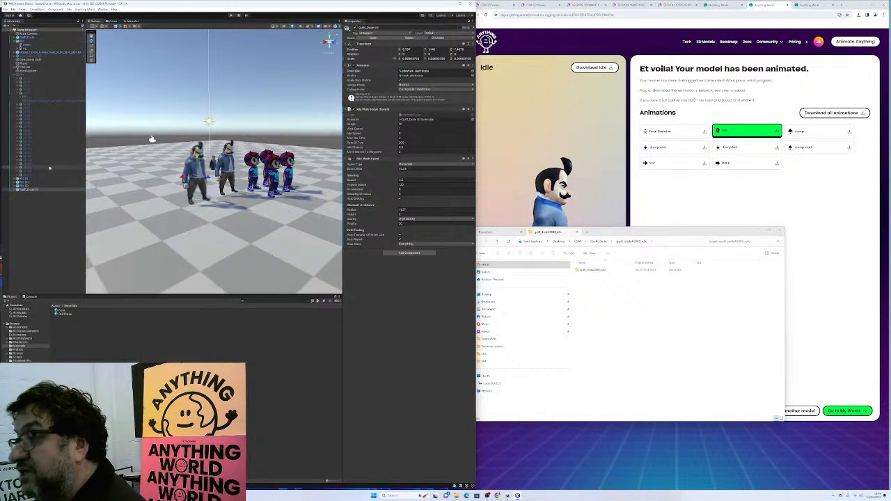
key("ctrl+d")
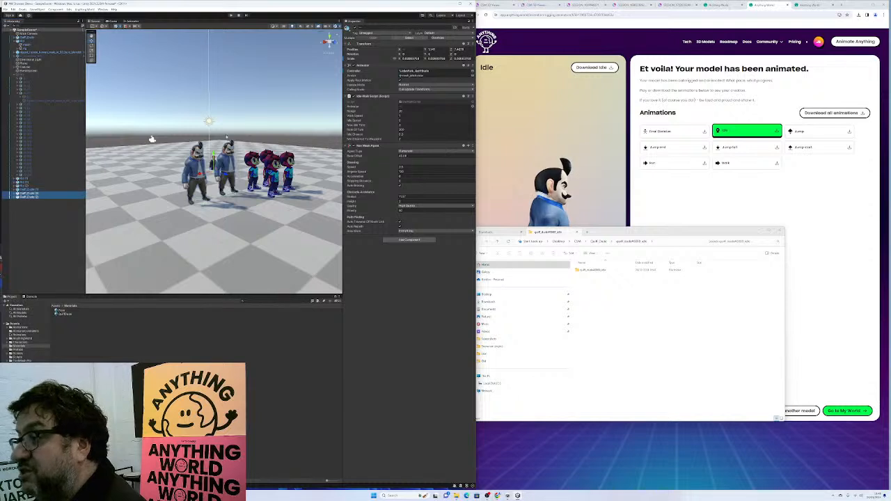
left_click_drag(225, 174, 246, 180)
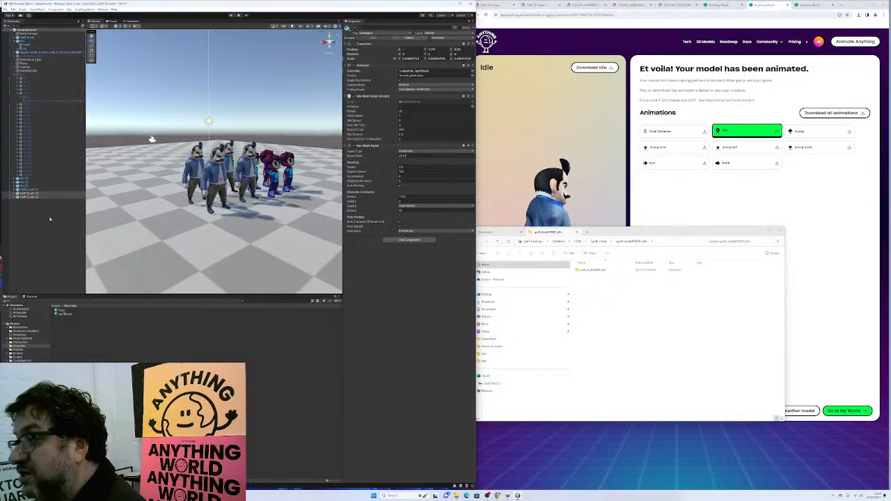
- Move the original kid object in the hierarchy so it sits directly below its copies and above the Quiff_Dude copies
left_click_drag(23, 41, 35, 179)
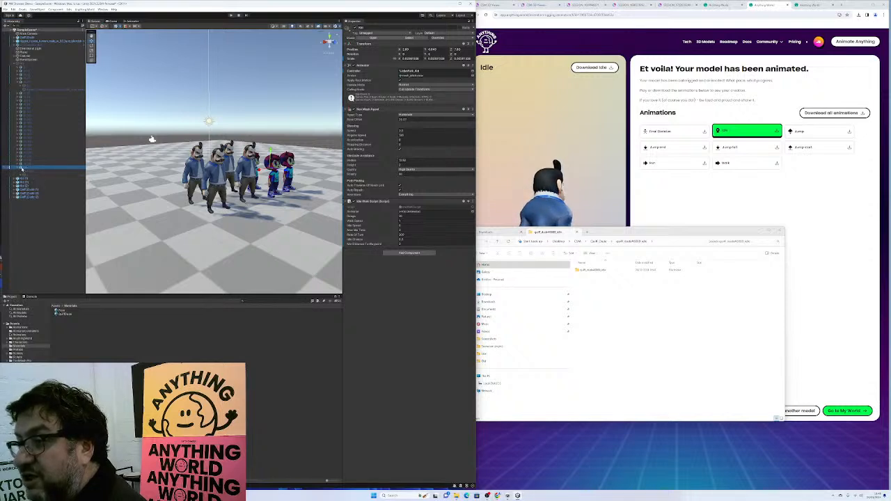
key("ctrl+d")
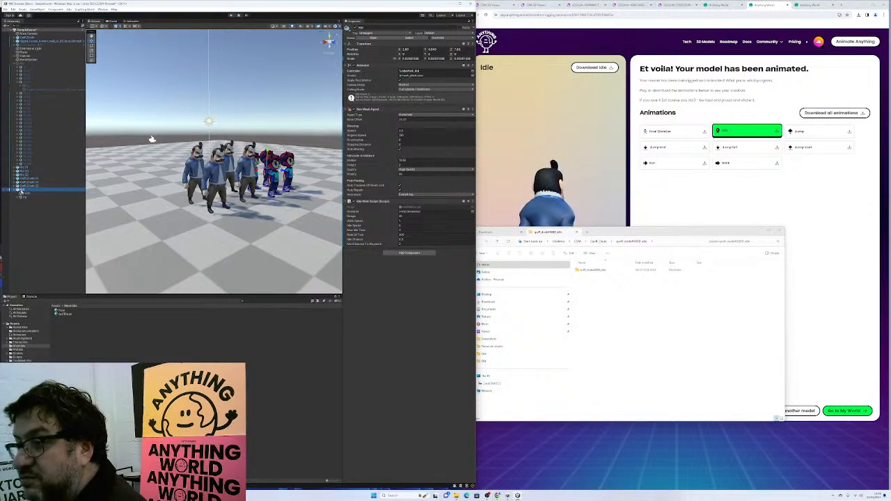
left_click_drag(31, 179, 31, 179)
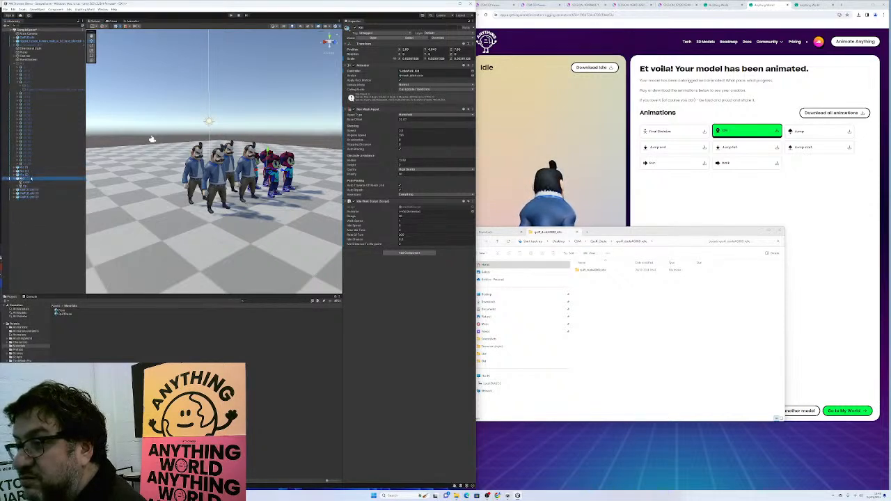
- Create an empty object named Kids in the hierarchy
right_click(23, 224)
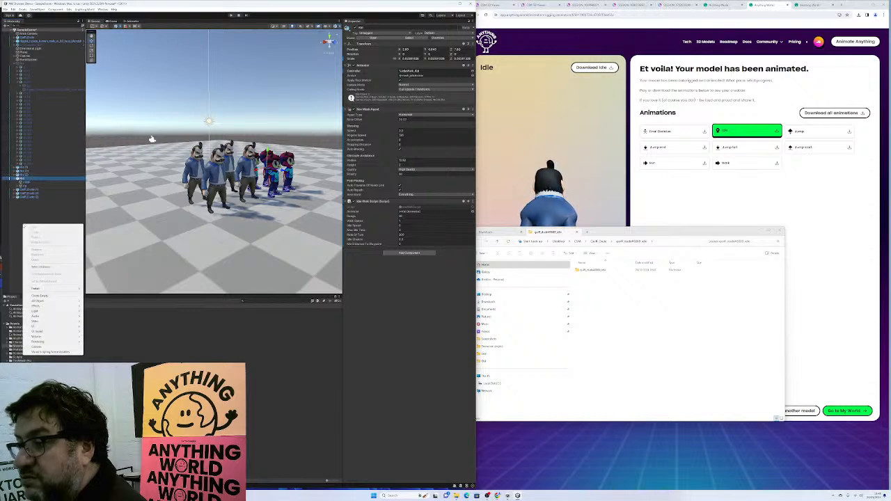
left_click(51, 296)
type("Kids")
key("Return")
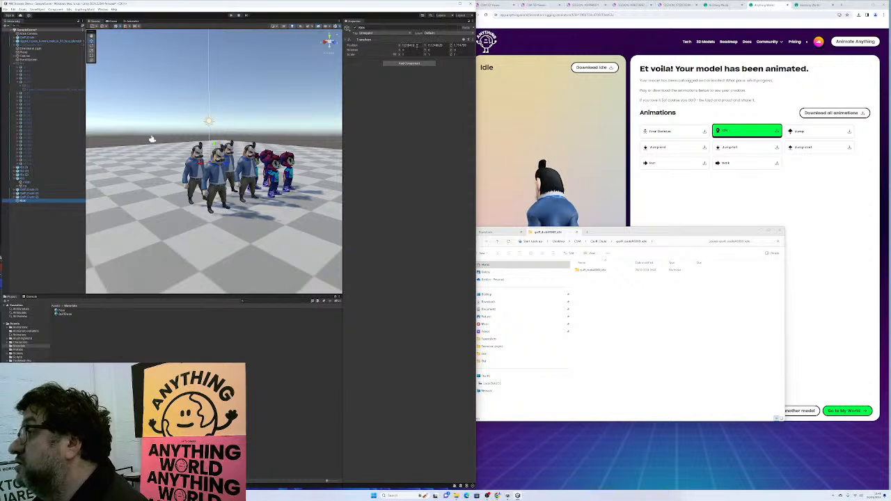
- Set the position of the Kids parent object to 0, 0, 0
key("Tab")
type("0")
key("Tab")
type("0")
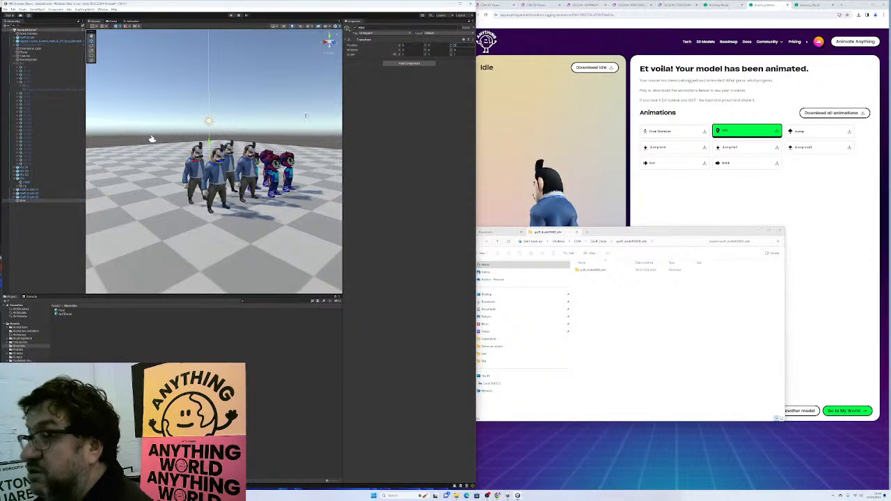
- Parent the original kid and all its copies under the Kids object and collapse the group
left_click(27, 168)
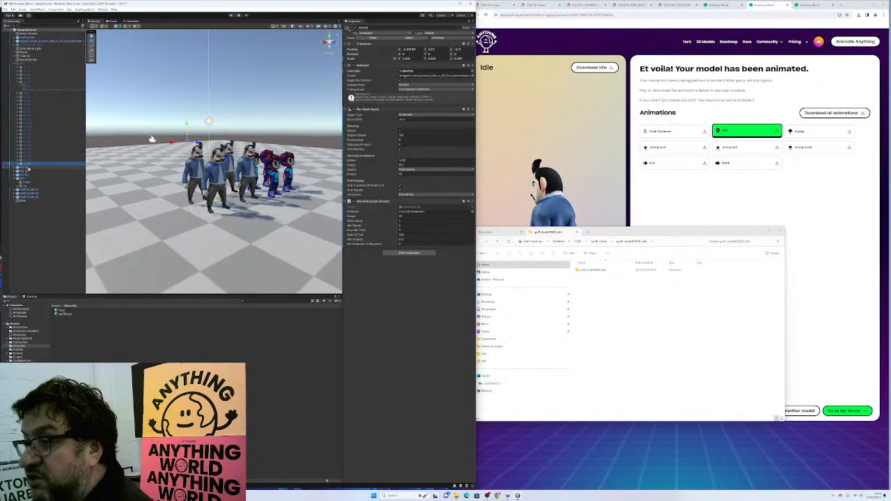
left_click(26, 179, "shift")
left_click_drag(27, 174, 23, 201)
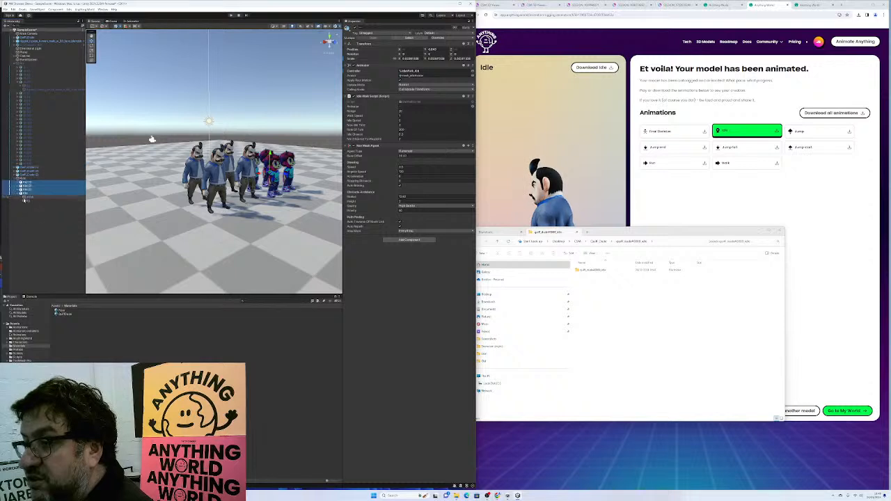
left_click(14, 179)
- Create another empty object at the root of the scene and set its position to 0, 0, 0
right_click(20, 224)
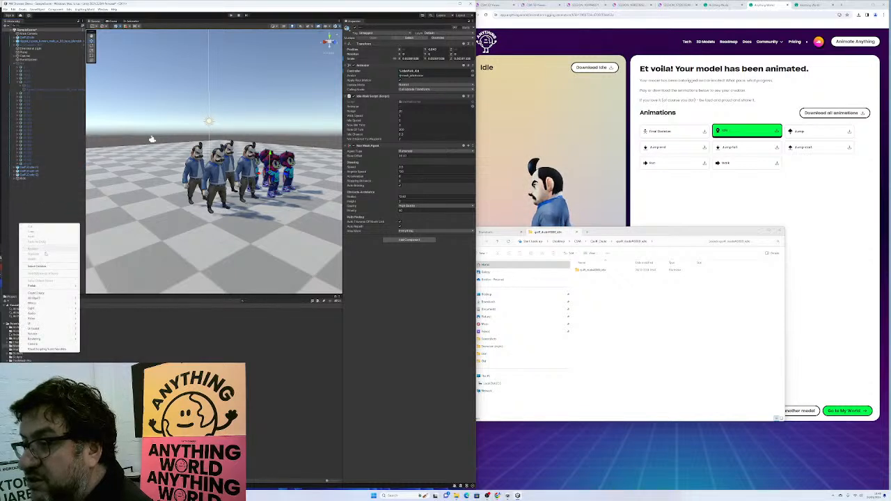
left_click(36, 292)
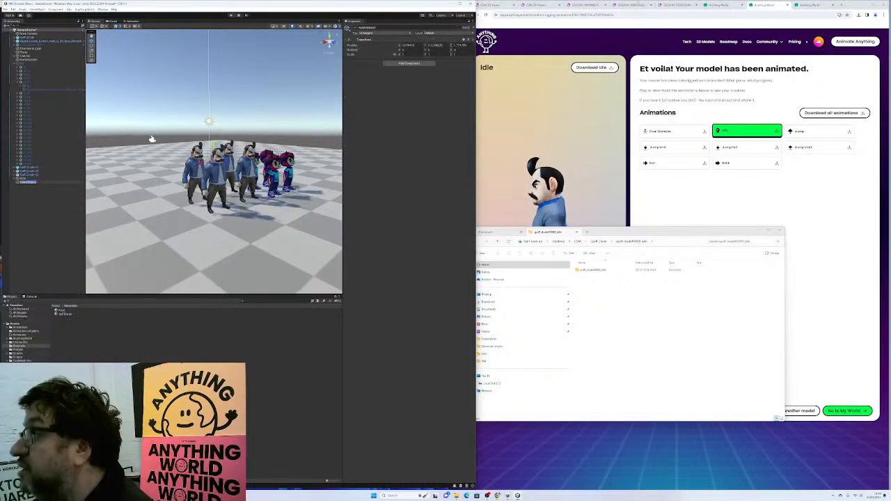
left_click(408, 46)
type("0")
key("Tab")
type("0")
key("Tab")
type("0")
left_click(46, 209)
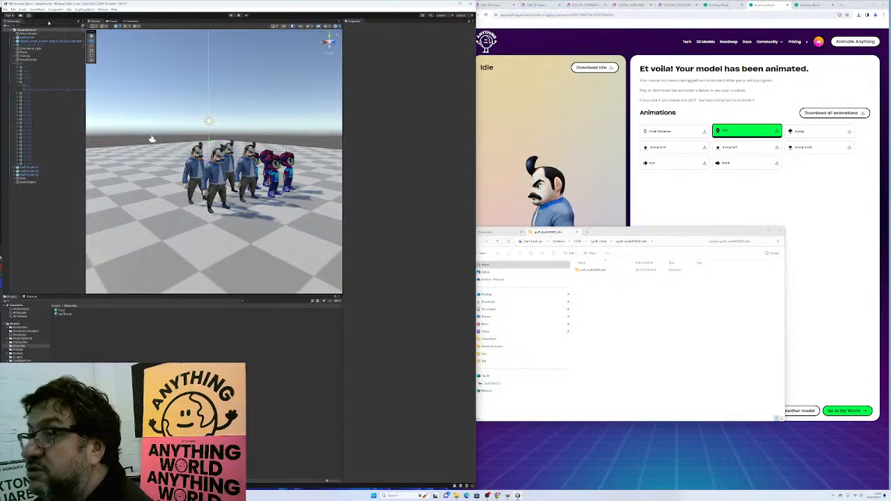
- Parent the original Quiff_Dude and its three copies under the new empty object
left_click(34, 38)
left_click(40, 169)
left_click(38, 174, "shift")
left_click_drag(40, 182, 34, 189)
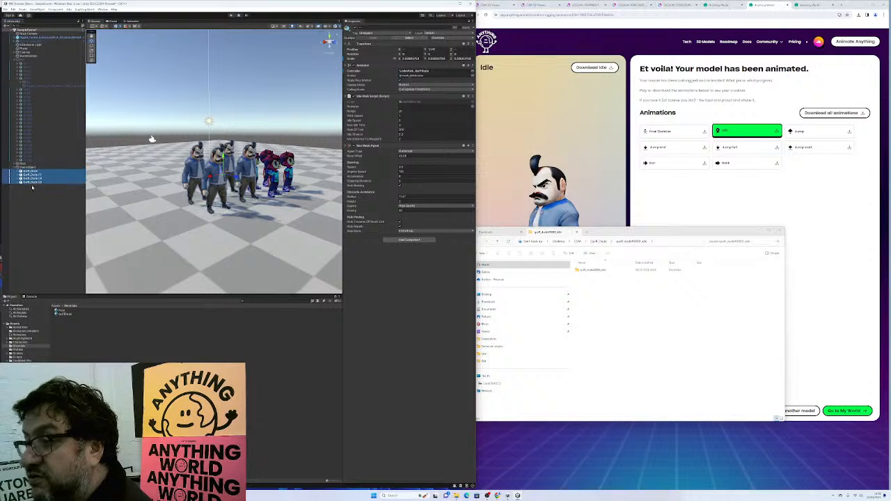
- Duplicate the four Quiff_Dude characters and move the copies beside the originals to make eight
key("ctrl+d")
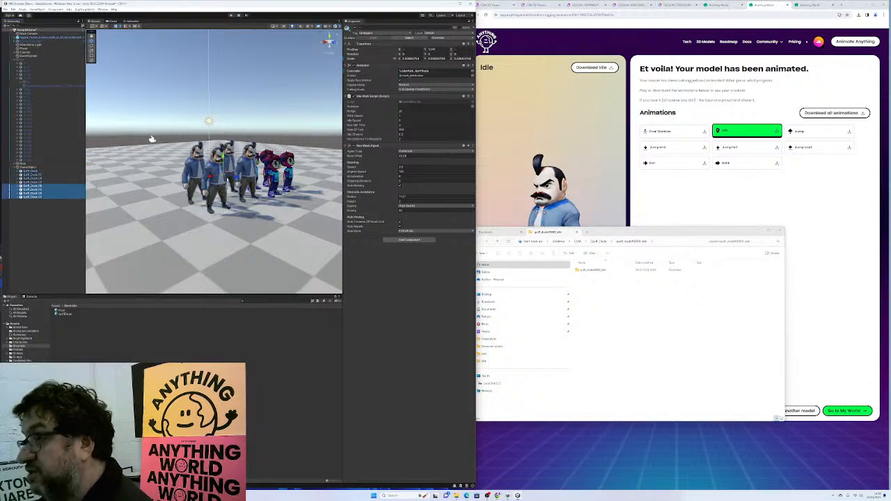
left_click_drag(236, 177, 176, 190)
scroll(176, 190, "down", 3)
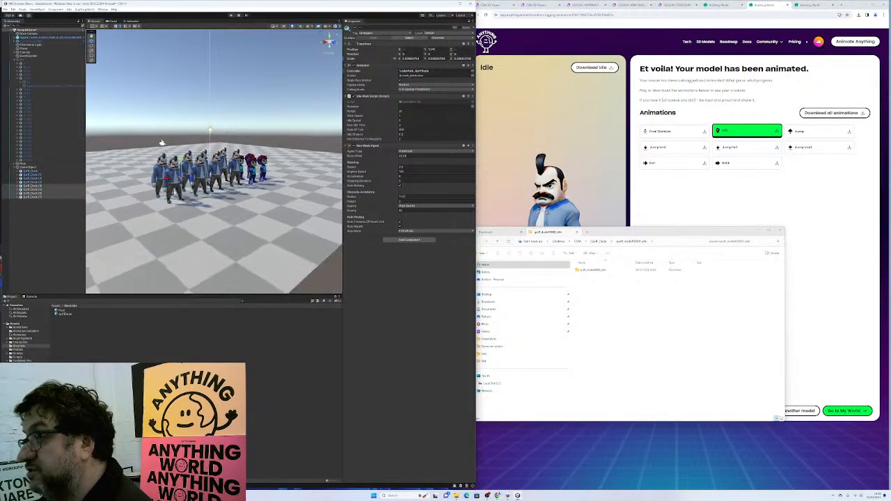
- Run the scene to check how the duplicated characters wander, and stop it
left_click(231, 16)
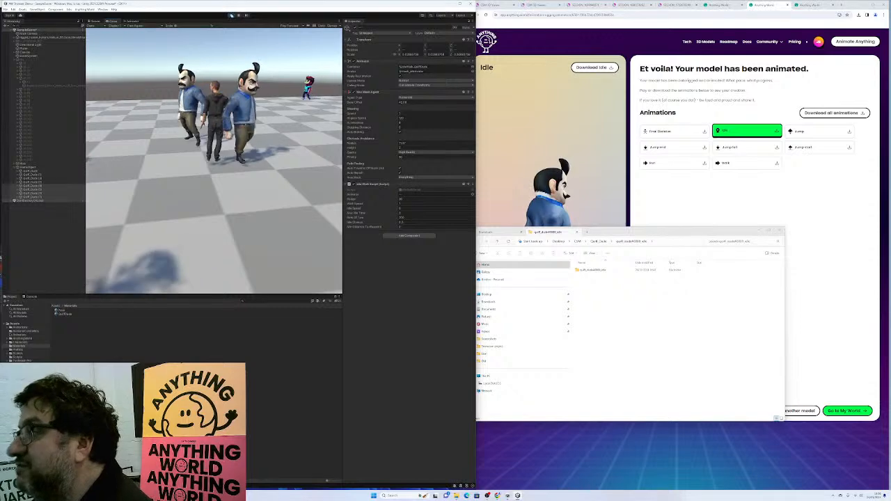
left_click(231, 15)
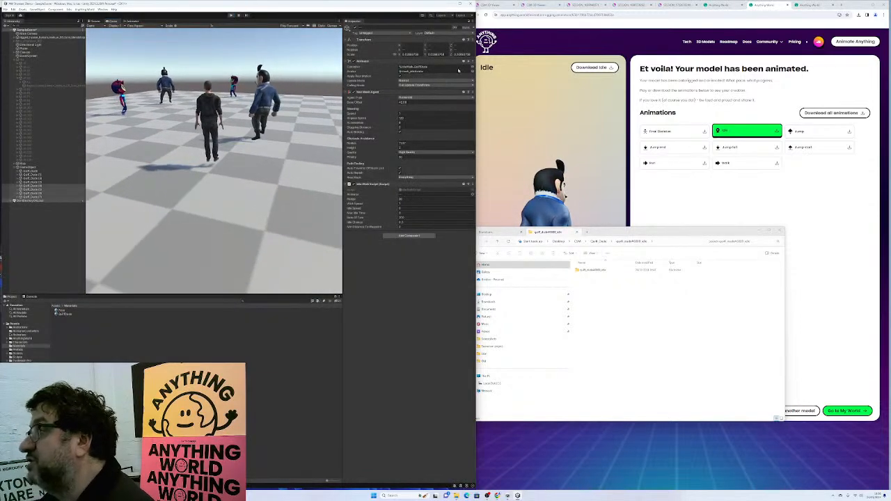
- Switch to the rabbit's rigging page in Anything World and try to move its stray rear joints forward into the body
left_click(806, 6)
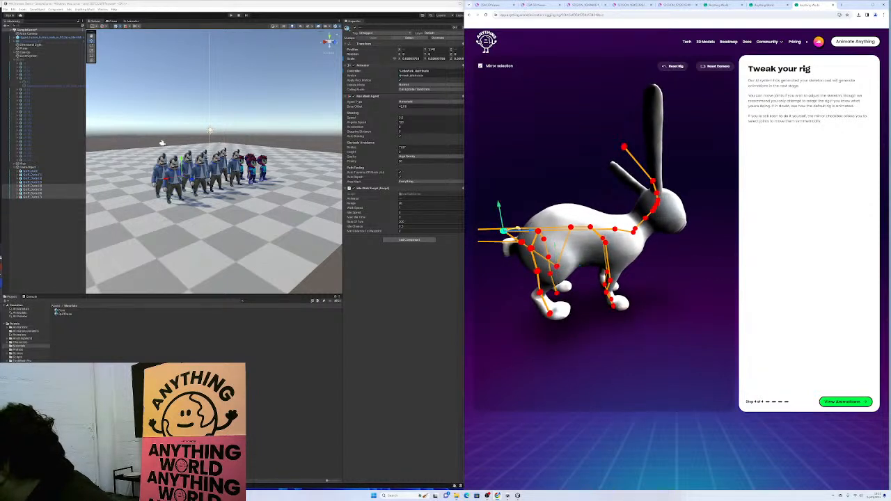
left_click(515, 230)
left_click_drag(538, 232, 615, 212)
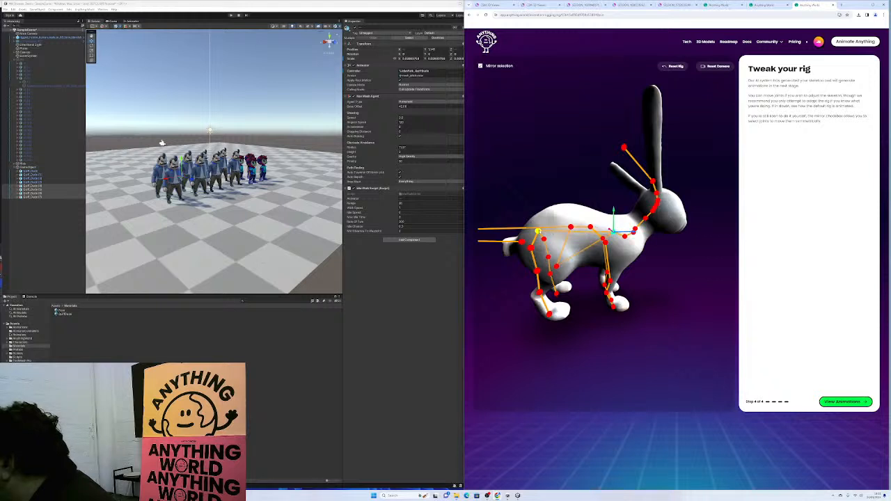
left_click_drag(561, 239, 579, 225)
left_click(534, 223)
left_click_drag(562, 227, 631, 231)
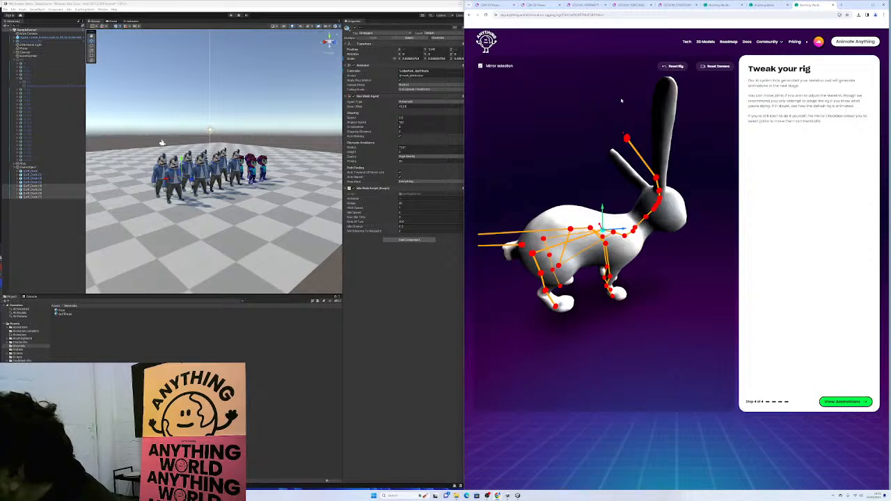
left_click_drag(622, 103, 613, 141)
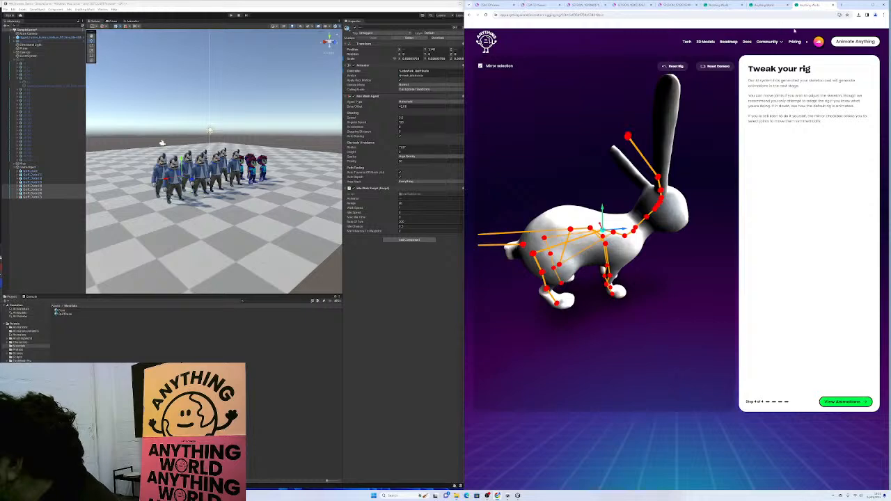
- Start a new Animate Anything job with the rabbit model file, disallow its use for AI improvement, and accept the processing constraints
left_click(855, 40)
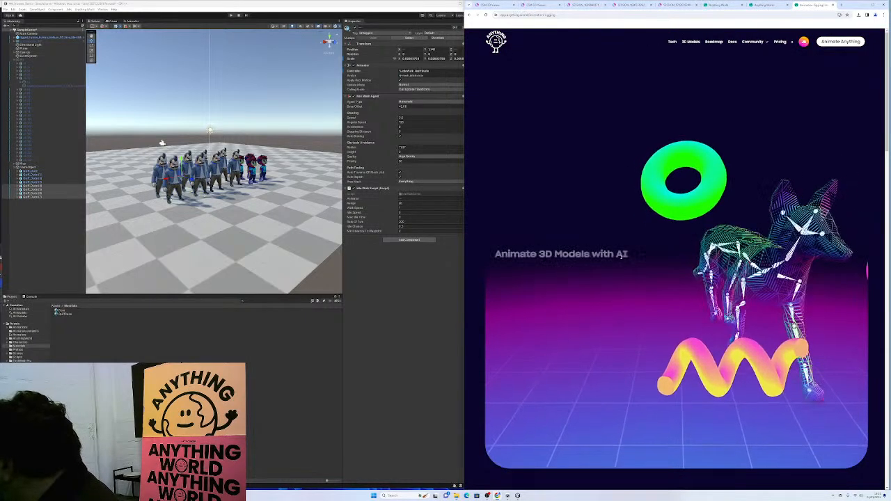
left_click(511, 293)
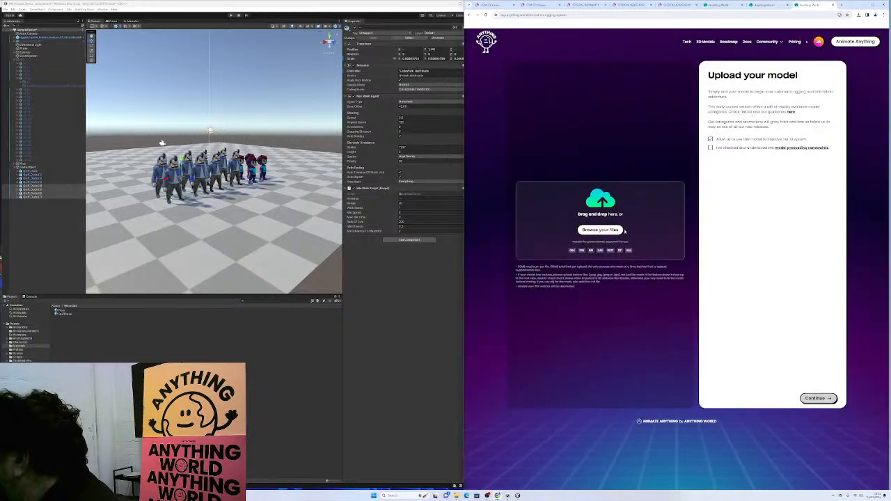
left_click(600, 230)
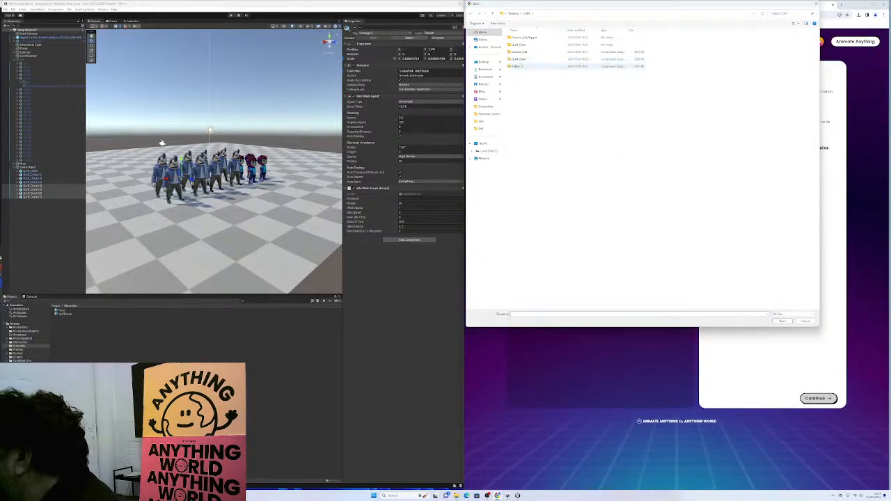
double_click(521, 65)
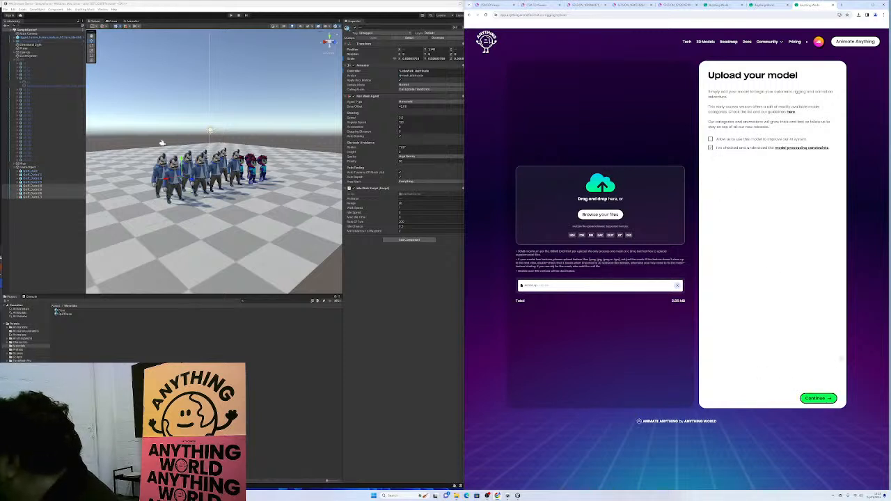
left_click(812, 398)
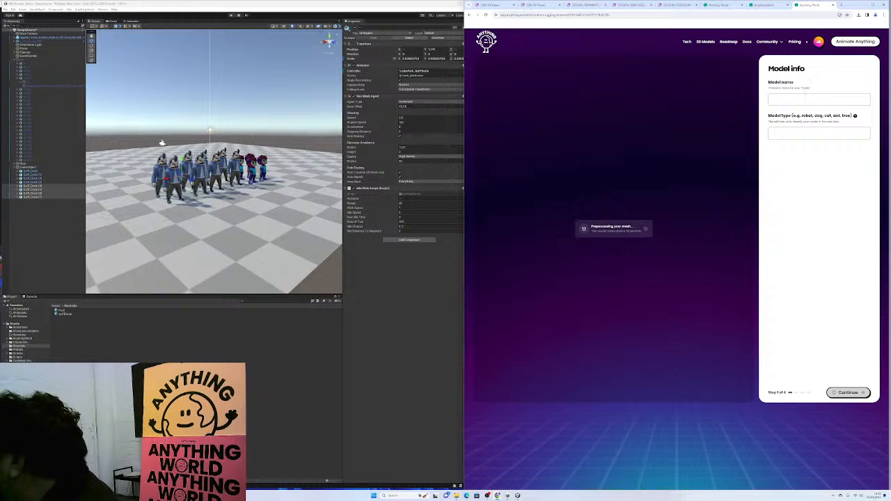
- Name the model CSM_Rabbit and set its model type to rabbit
type("CSM_R")
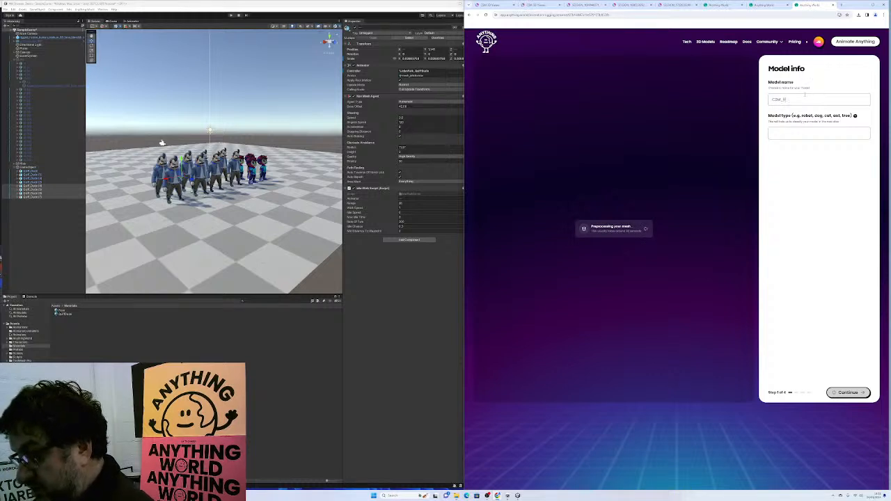
type("p")
key("BackSpace")
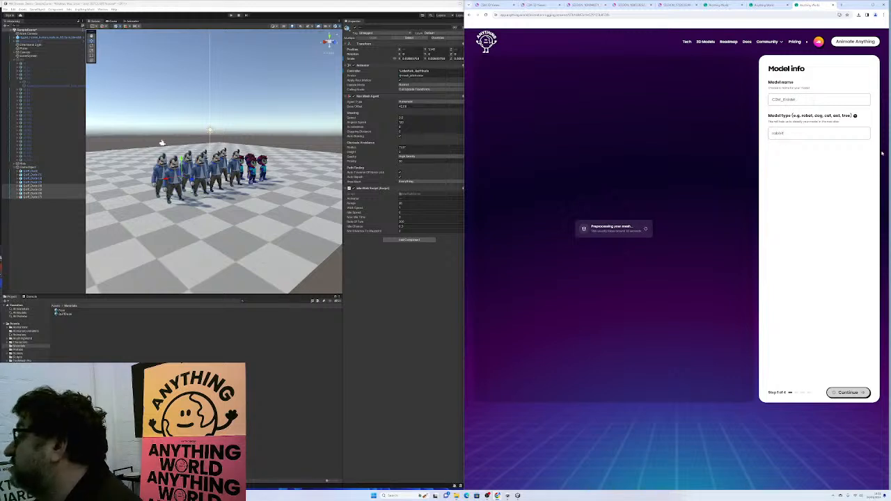
- Look through the CSM community showcase and go to its next page of models
left_click(532, 6)
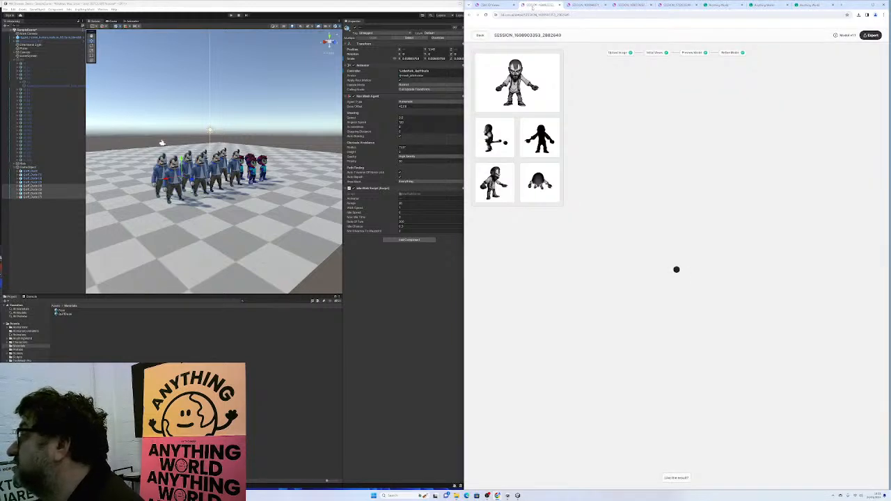
left_click(495, 5)
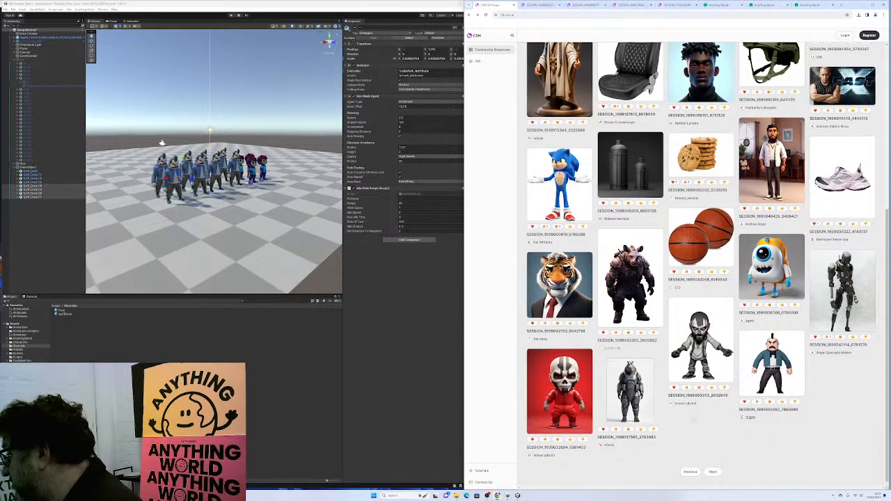
left_click(713, 472)
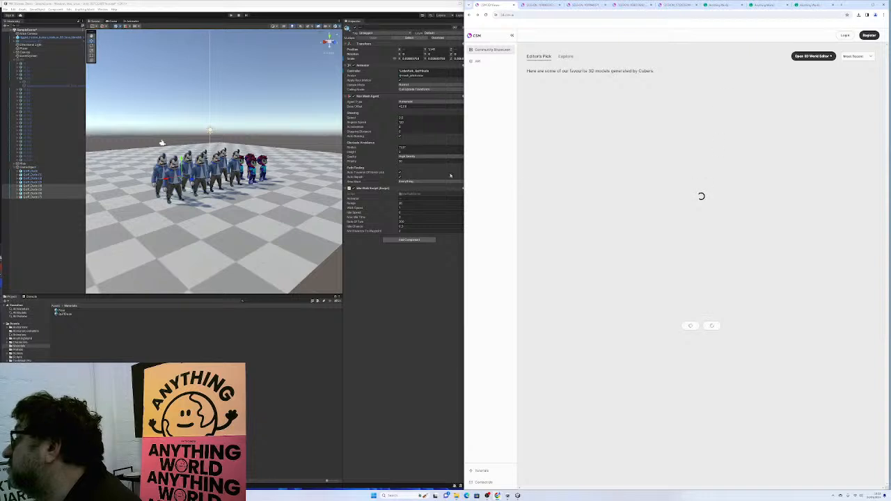
- Return to Anything World, submit the rabbit's model info, and change its subcategory to Canine & Feline
left_click(808, 6)
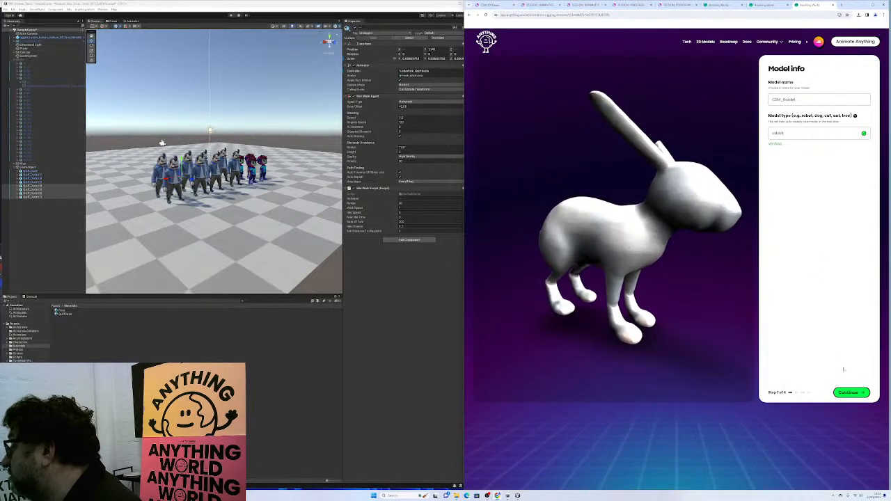
left_click(850, 392)
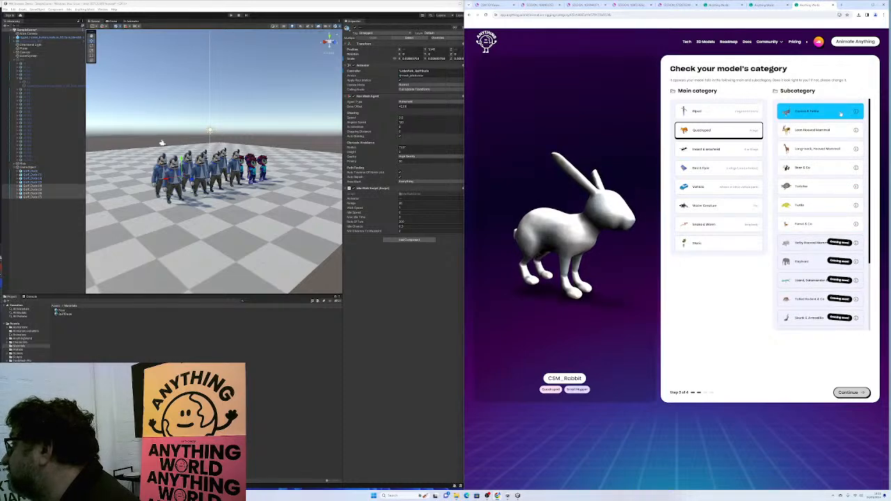
left_click(841, 115)
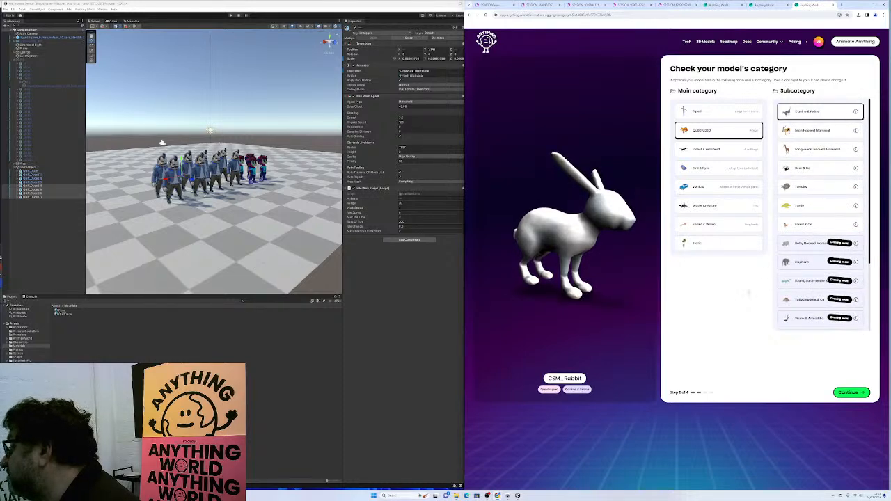
left_click(852, 393)
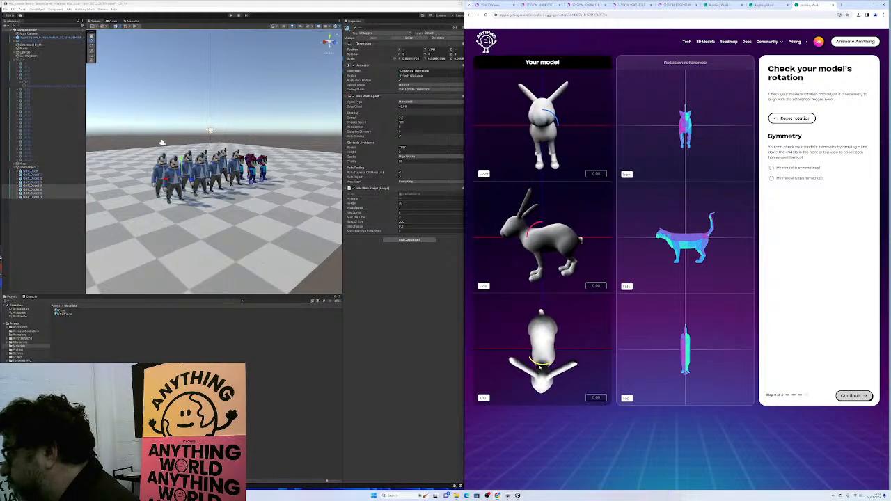
- Adjust the rabbit's rotation in the top view, mark the model as symmetrical, and submit it for rigging
left_click_drag(540, 363, 522, 376)
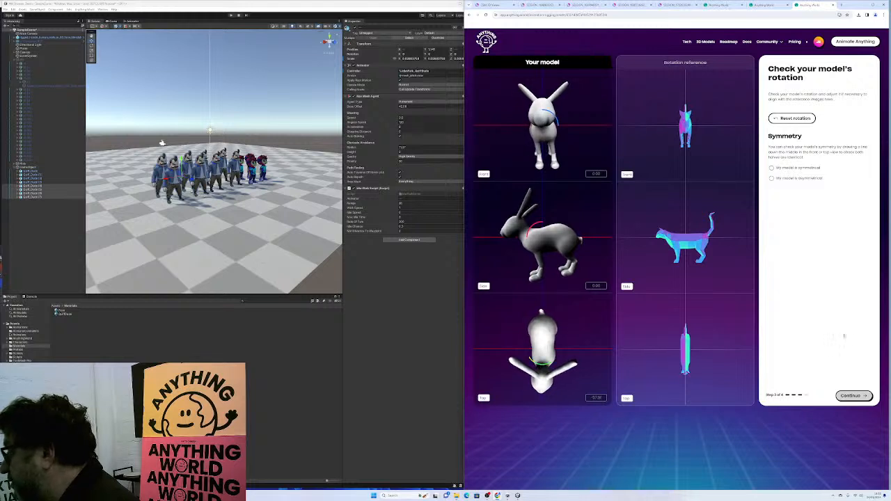
left_click(789, 169)
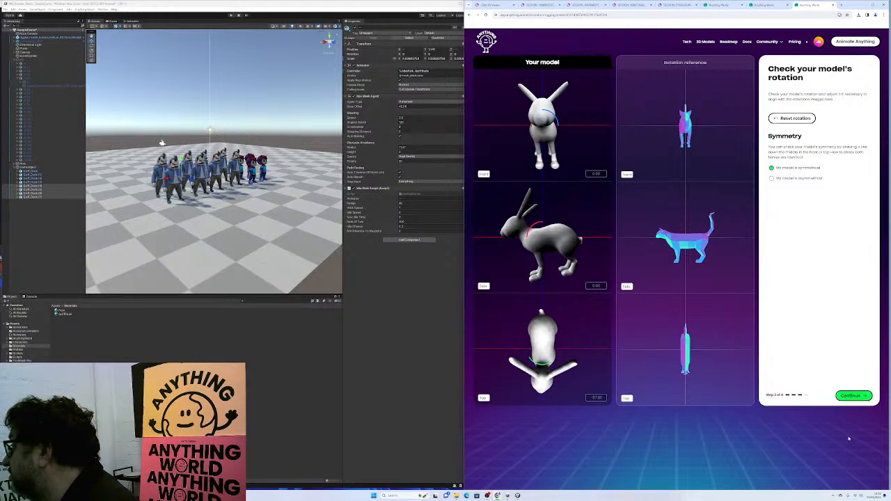
left_click(861, 396)
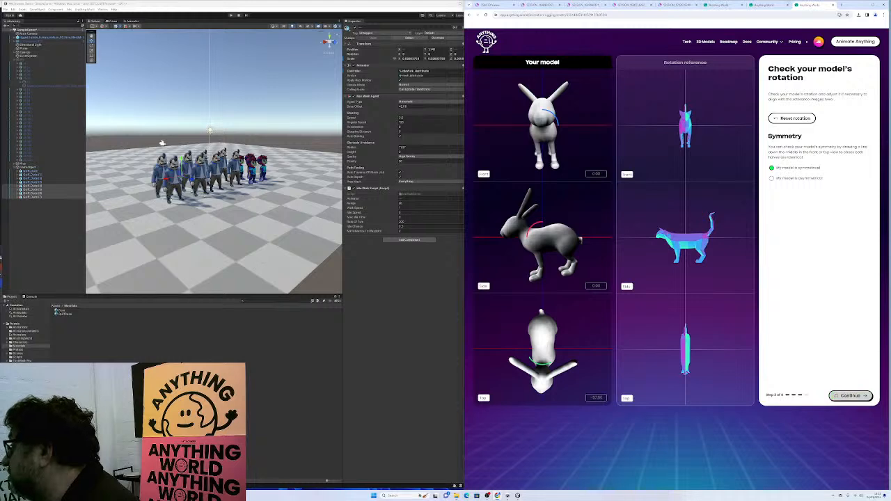
- Switch to the CSM site and reload its community showcase from csm.ai
left_click(542, 5)
left_click(490, 6)
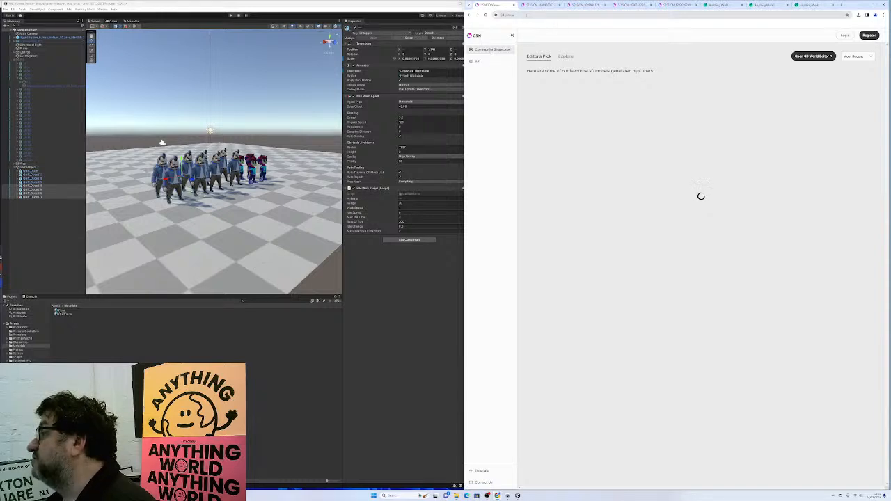
key("ctrl+l")
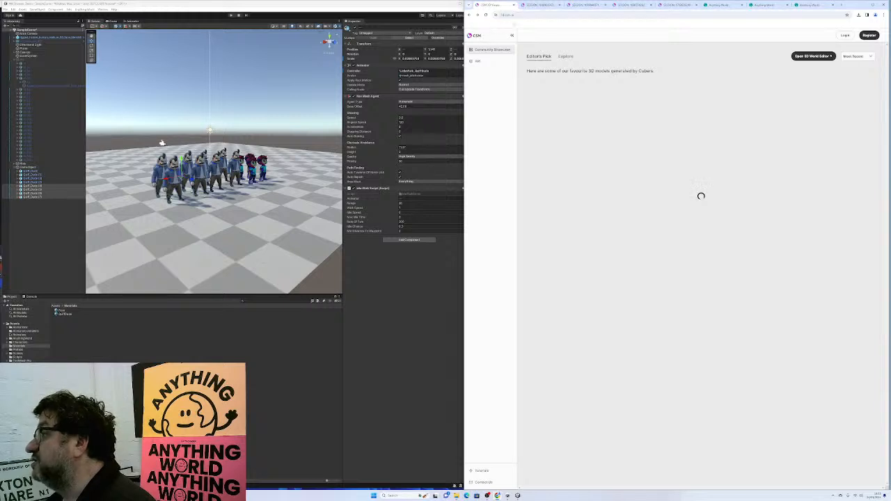
key("ctrl+l")
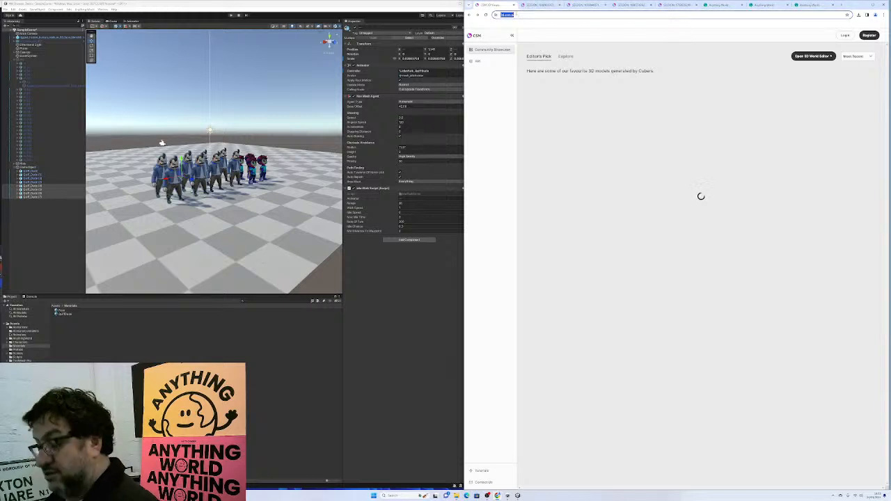
type("csm.ai")
key("Return")
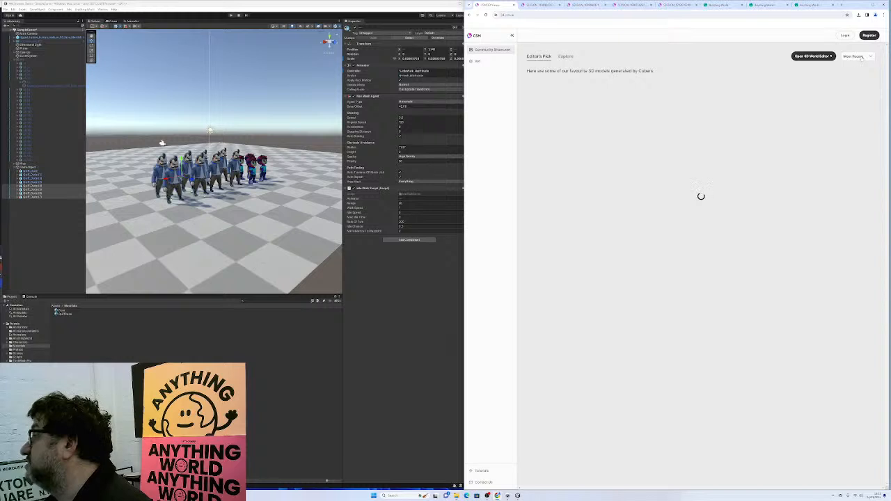
- Check the rabbit's rigging progress in Anything World, and sort the CSM showcase by Most Popular
key("ctrl+shift+Tab")
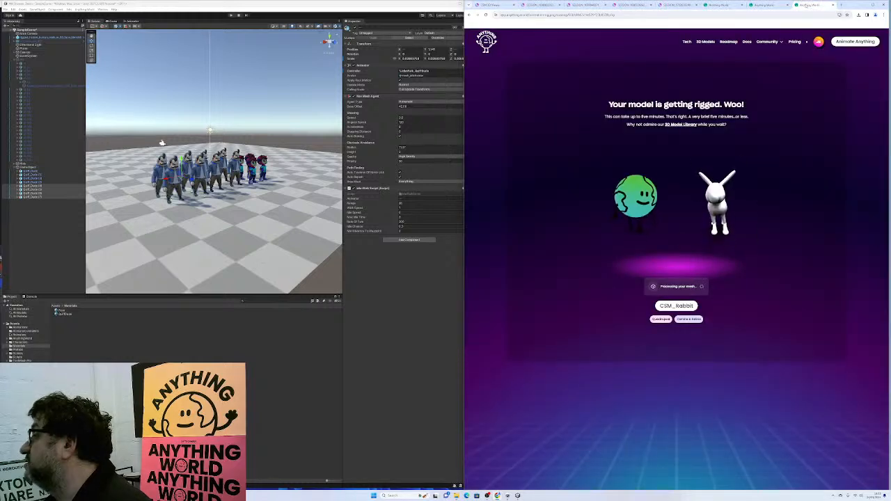
key("ctrl+Tab")
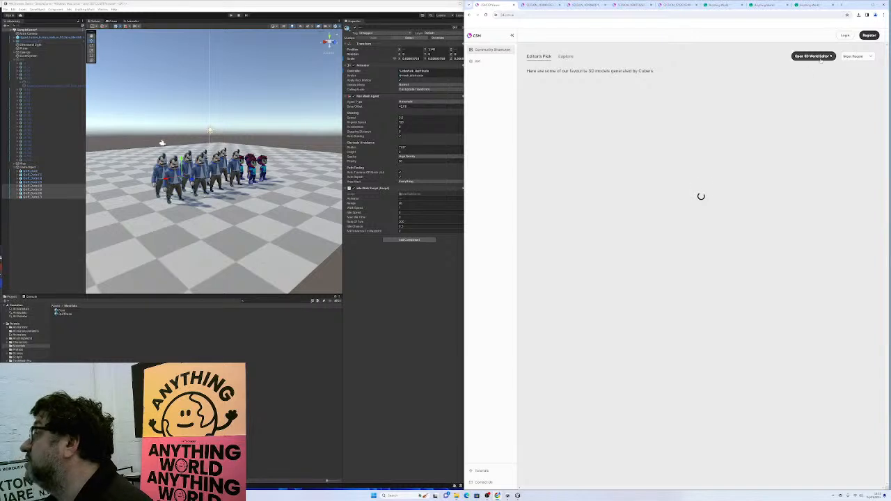
left_click(855, 56)
left_click(854, 65)
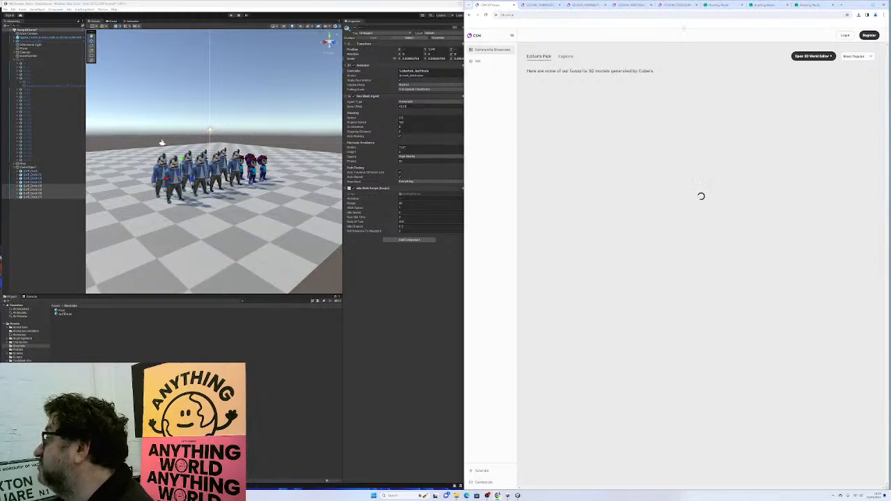
- Return to Anything World, inspect the rabbit's generated skeleton from the side, and submit the rig for animation
left_click(801, 5)
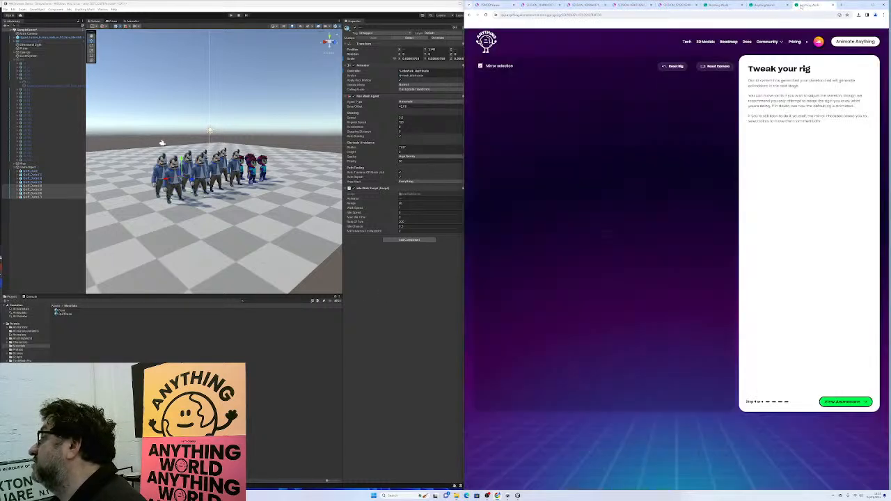
left_click_drag(747, 66, 744, 227)
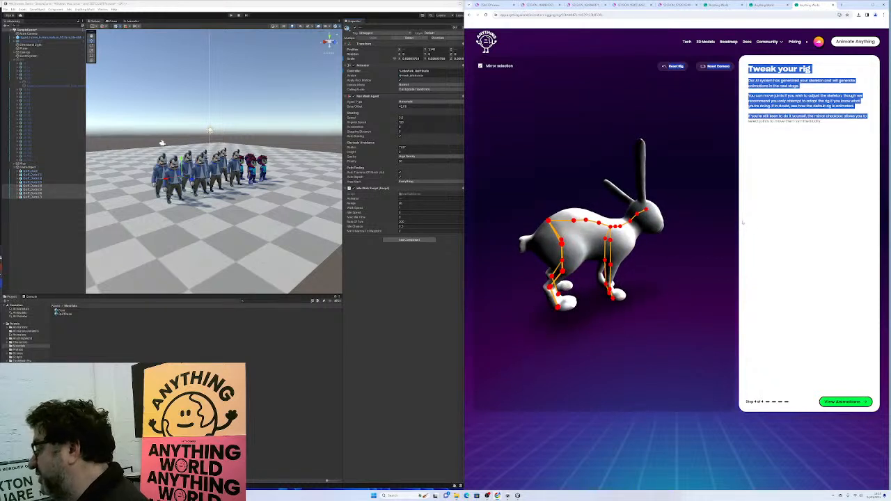
left_click(578, 271)
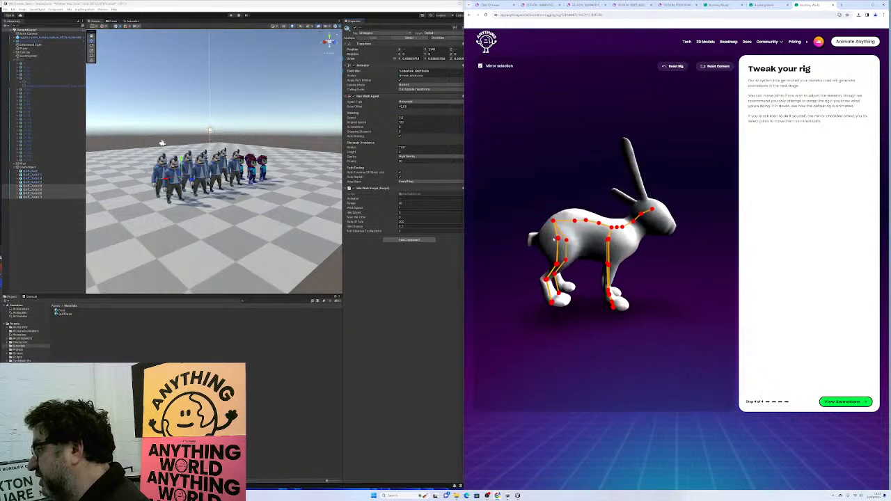
left_click(844, 402)
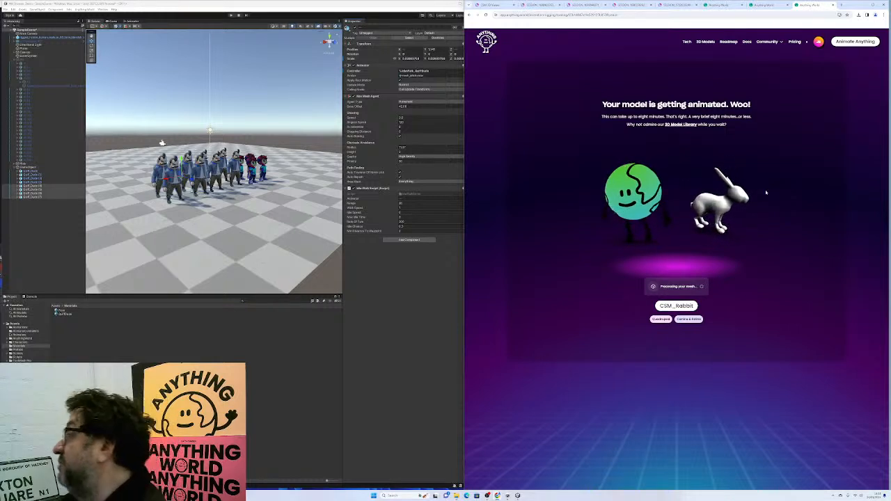
- Open the Explore models on the CSM site and return to the rabbit's animation progress in Anything World
left_click(502, 6)
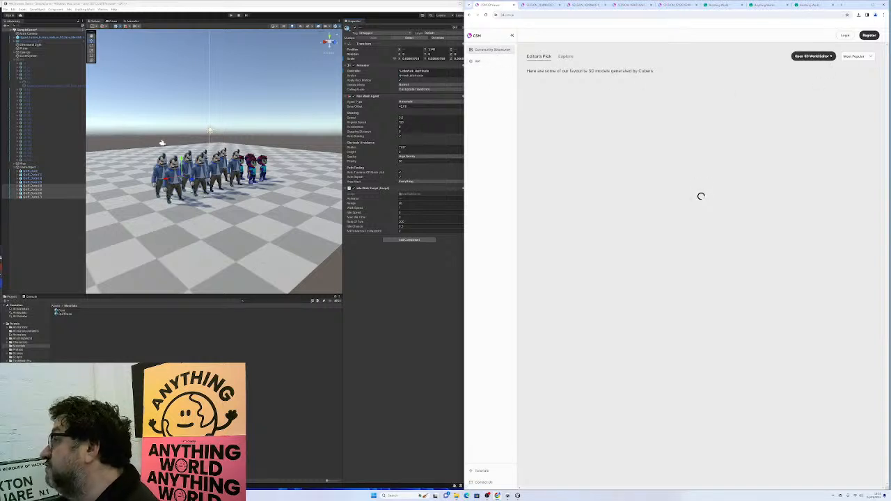
left_click(569, 56)
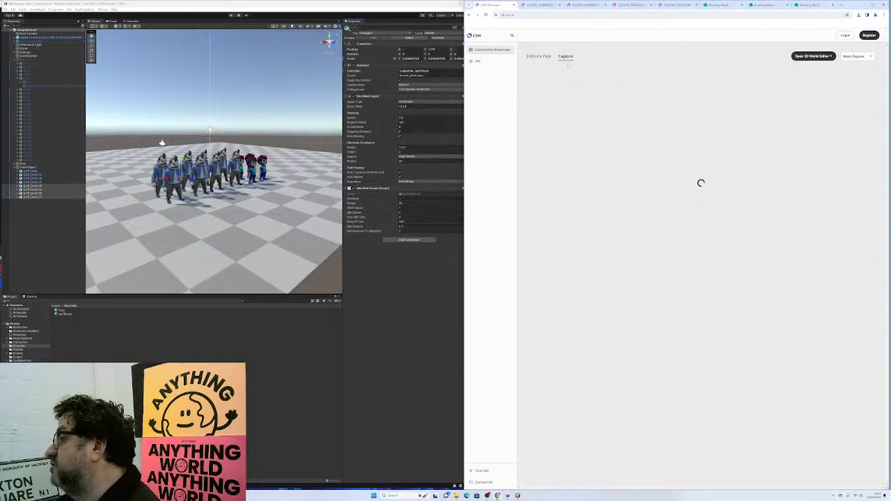
left_click(810, 6)
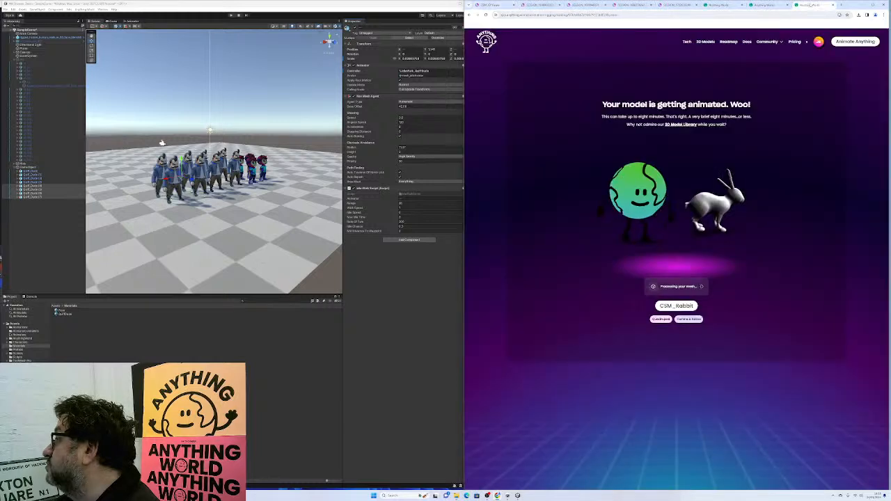
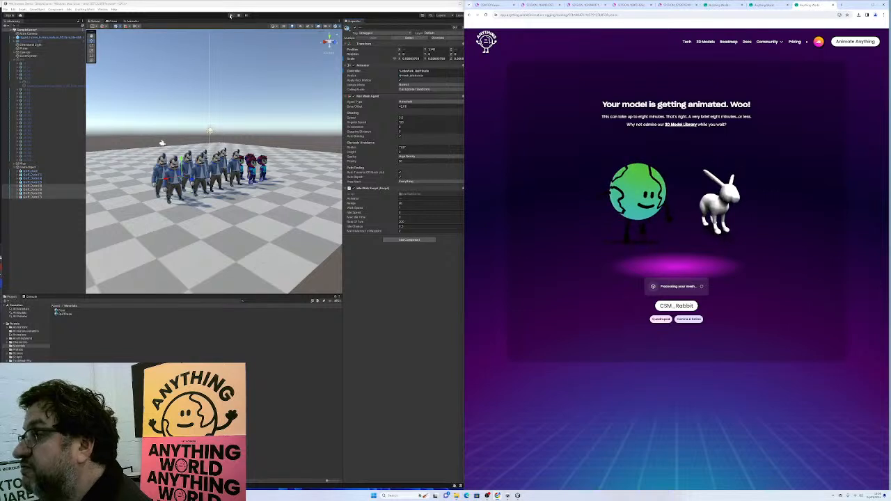
- In Unity, duplicate all the Quiff_Dude characters and move the copies in front of the originals
left_click(35, 197)
left_click(43, 174, "shift")
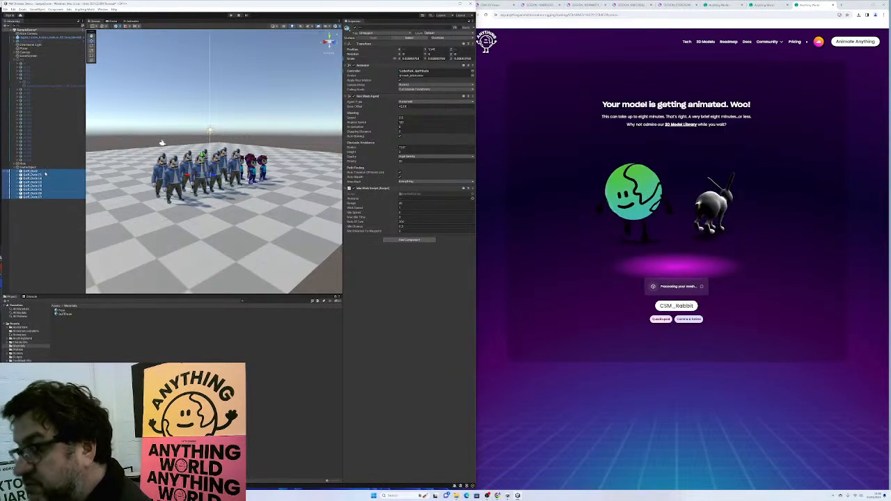
key("ctrl+d")
left_click_drag(215, 176, 259, 185)
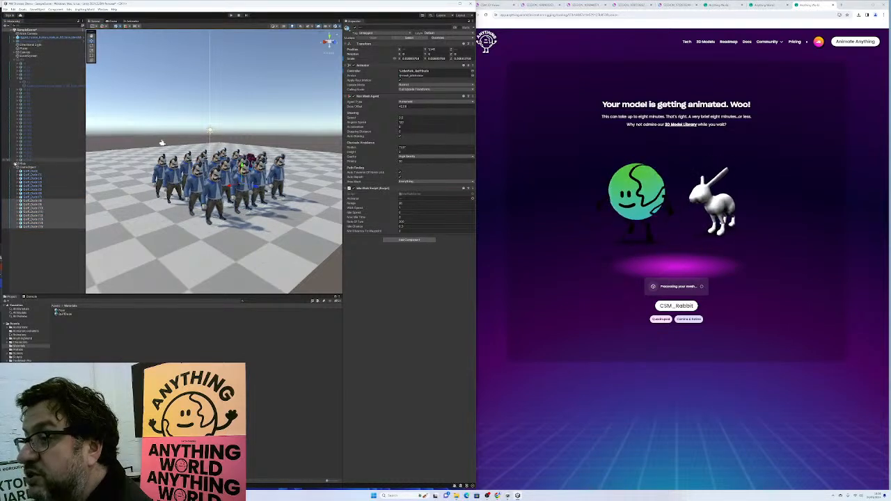
- Duplicate the four red-haired kid characters under their parent object and move the copies beside the originals
left_click(15, 164)
left_click(30, 168)
left_click(32, 179, "shift")
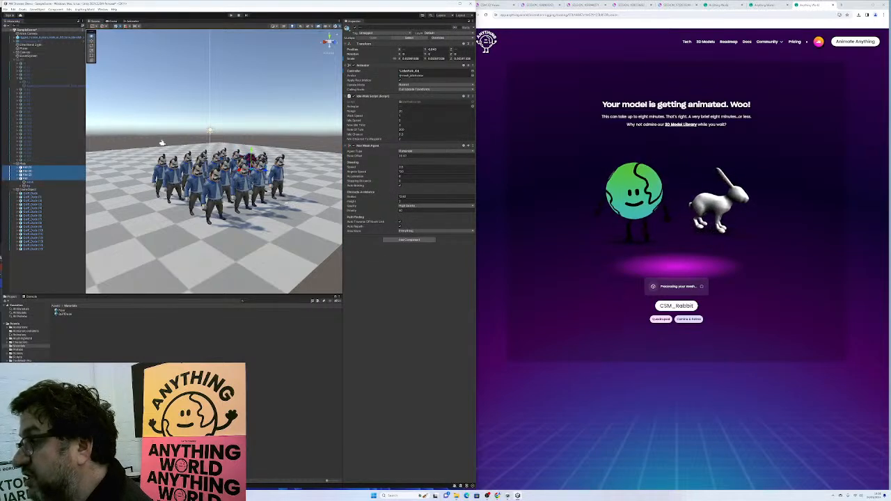
left_click_drag(284, 203, 238, 213, "alt")
key("ctrl+d")
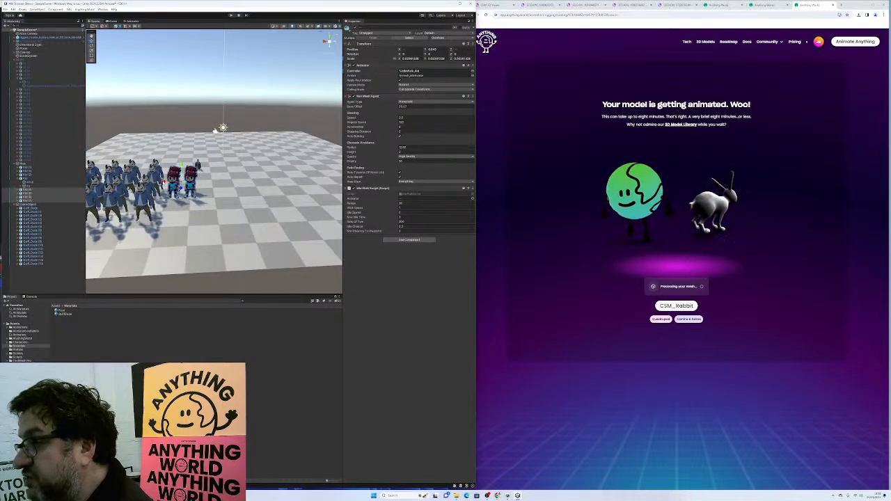
left_click_drag(165, 182, 199, 182)
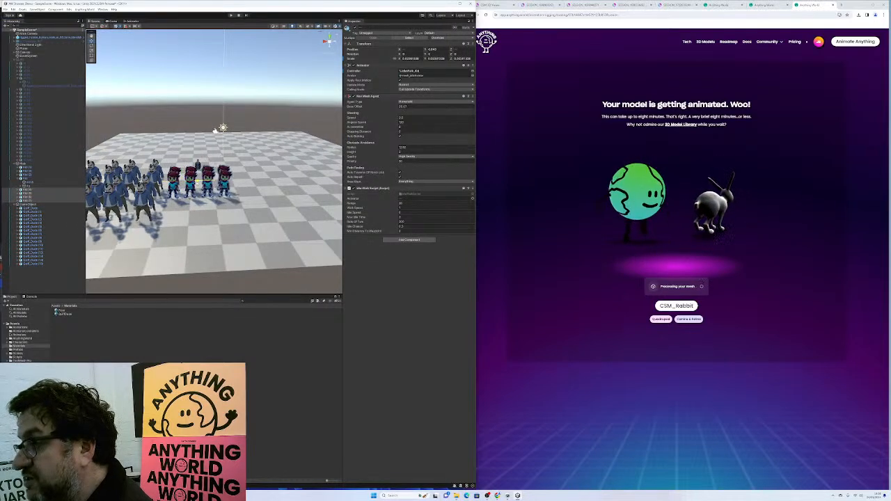
- Duplicate all eight kid characters and move the copies in front of the existing row
left_click(18, 179)
left_click(30, 168, "shift")
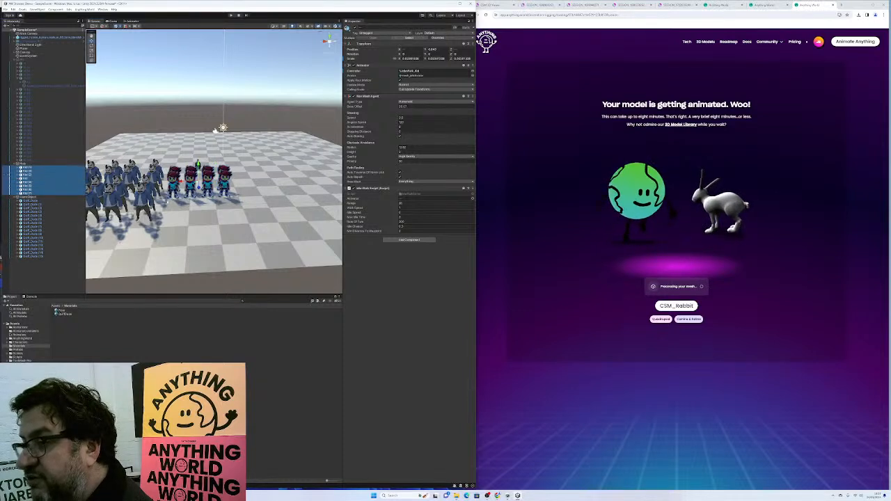
key("ctrl+d")
left_click_drag(199, 186, 200, 209)
- Play-test the scene by running the player character through the wandering crowd, and stop play mode
mouse_move(205, 227)
right_mouse_down()
mouse_move(168, 231)
mouse_move(196, 215)
right_mouse_up()
key("w")
key("a")
key("w")
key("a")
left_click(230, 14)
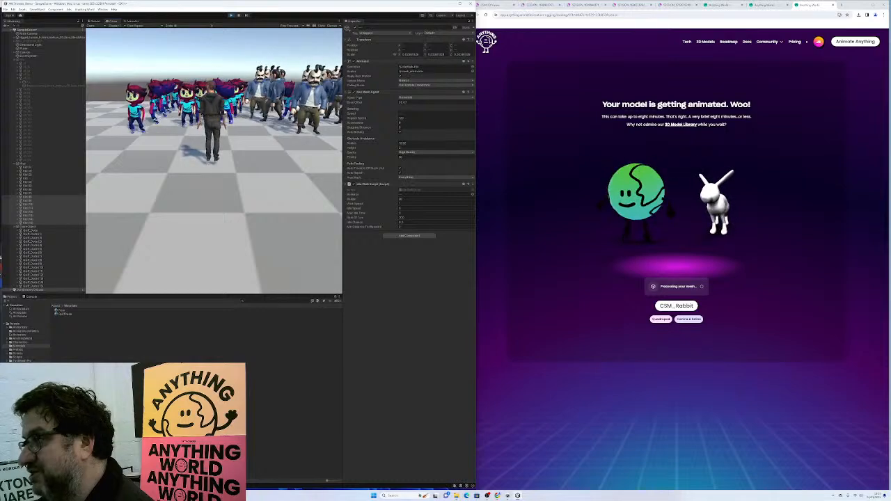
key("w")
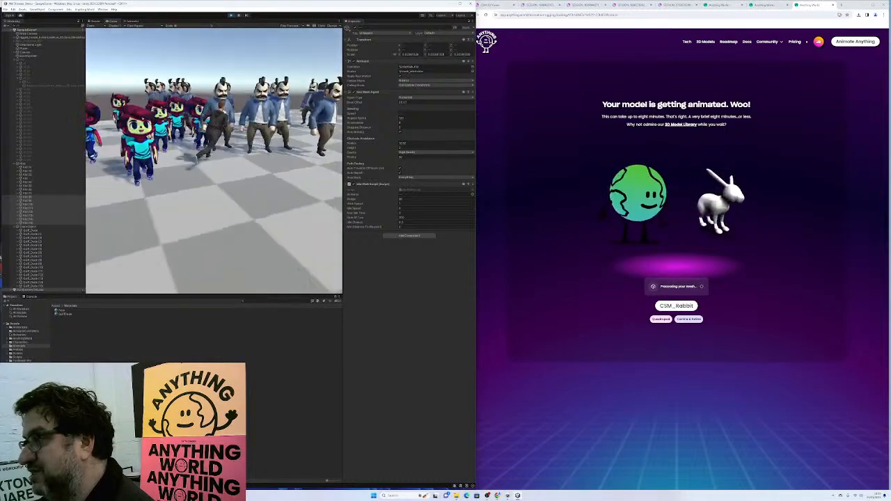
key("w")
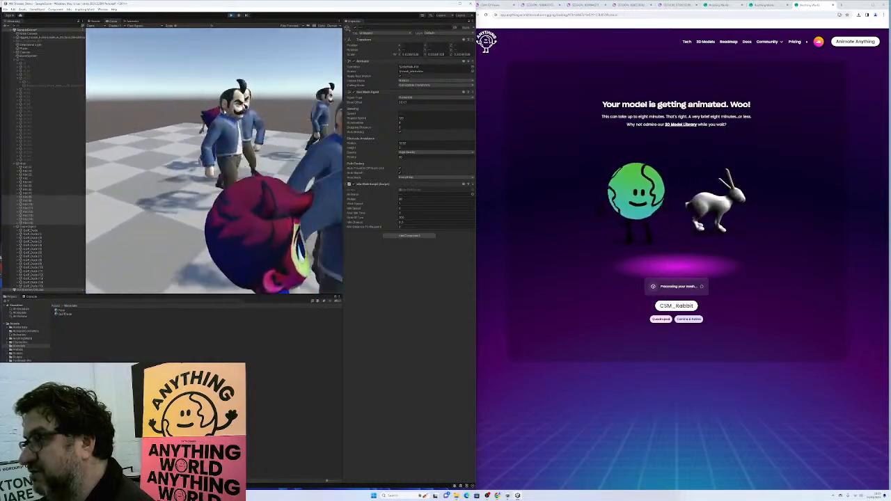
key("w")
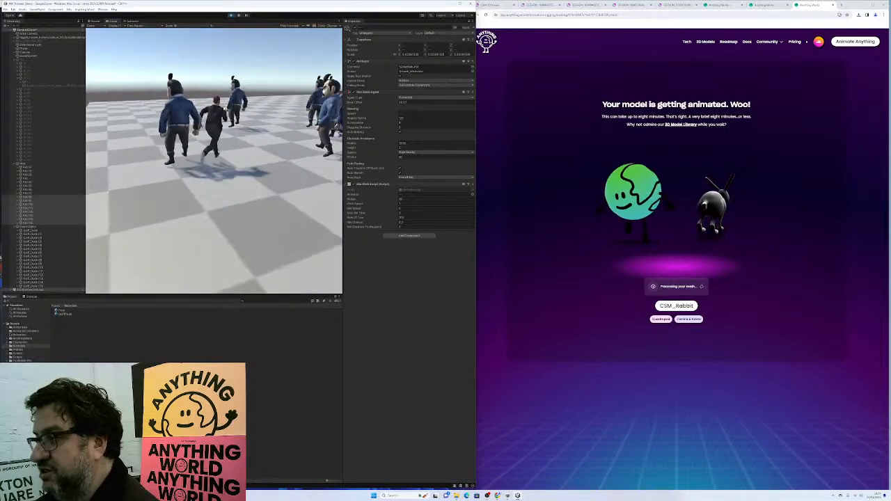
key("w")
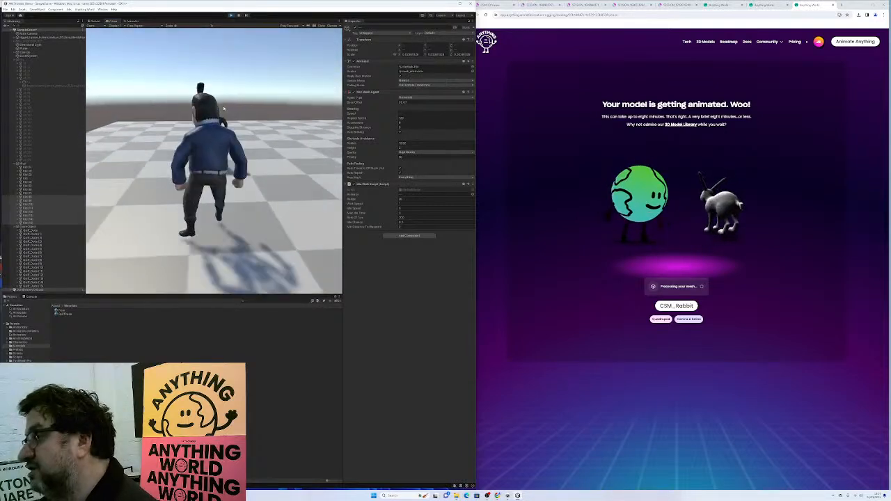
key("w")
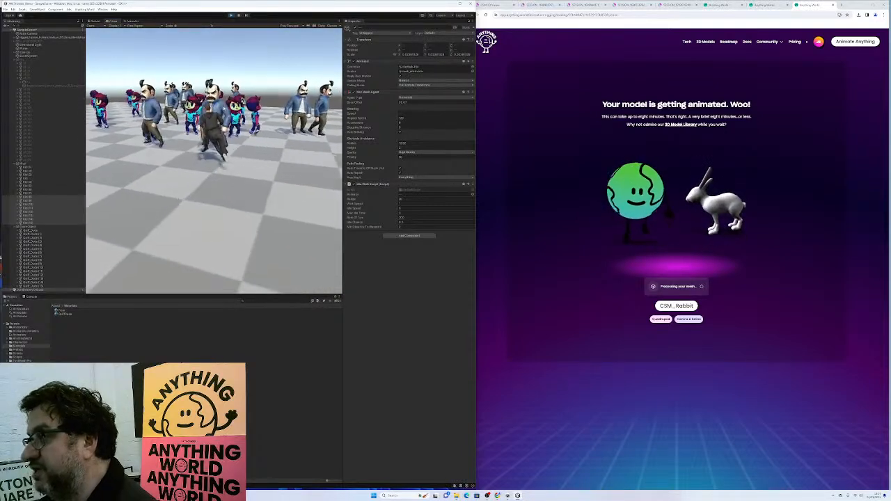
key("w")
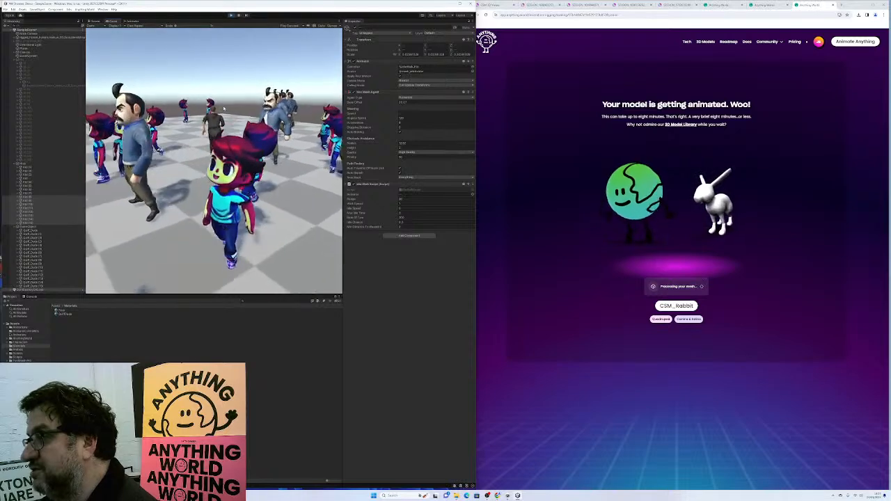
left_click(231, 16)
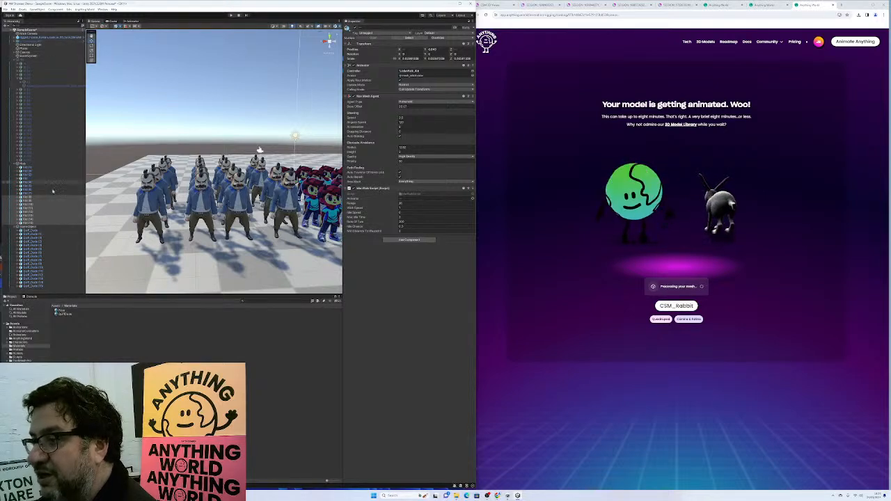
- Tag the first Quiff_Dude as Player and remove its walk script and Nav Mesh Agent components
left_click(28, 232)
key("f")
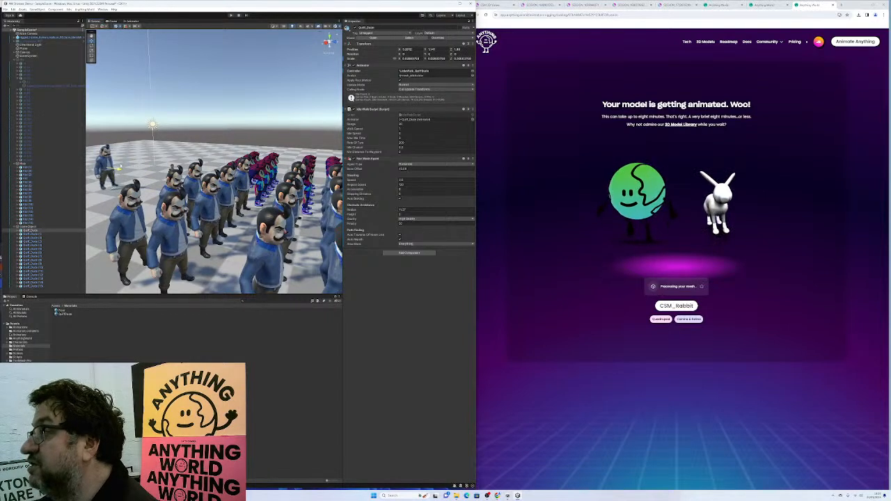
left_click(373, 33)
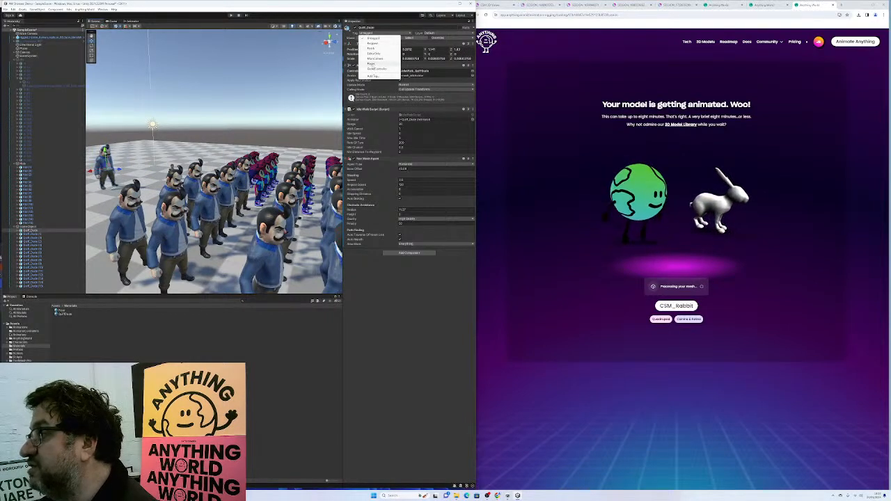
left_click(371, 63)
left_click(472, 109)
left_click(482, 120)
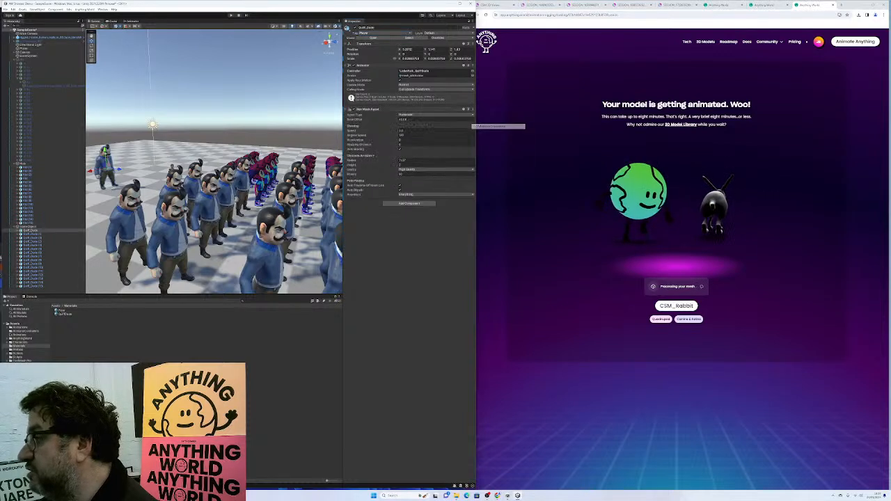
left_click(472, 111)
left_click(479, 126)
- Copy the Character Controller component from the original player character and paste it as a new component onto the first Quiff_Dude
left_click(42, 37)
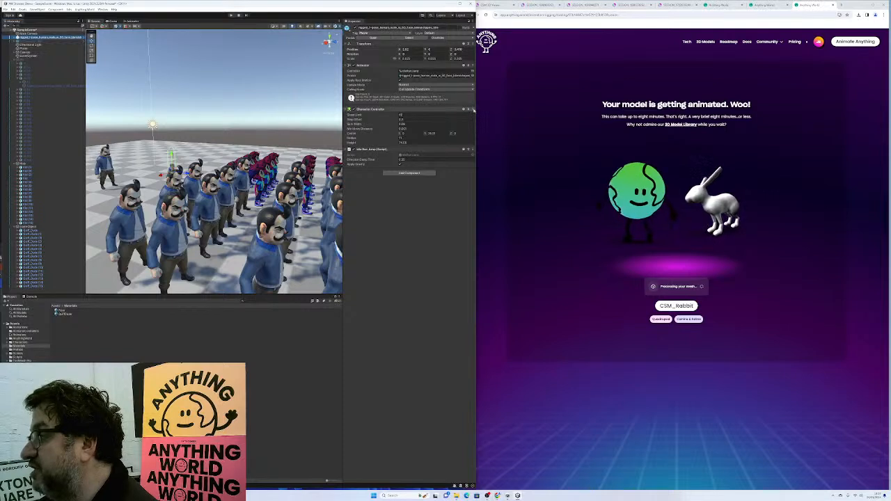
left_click(472, 109)
left_click(492, 136)
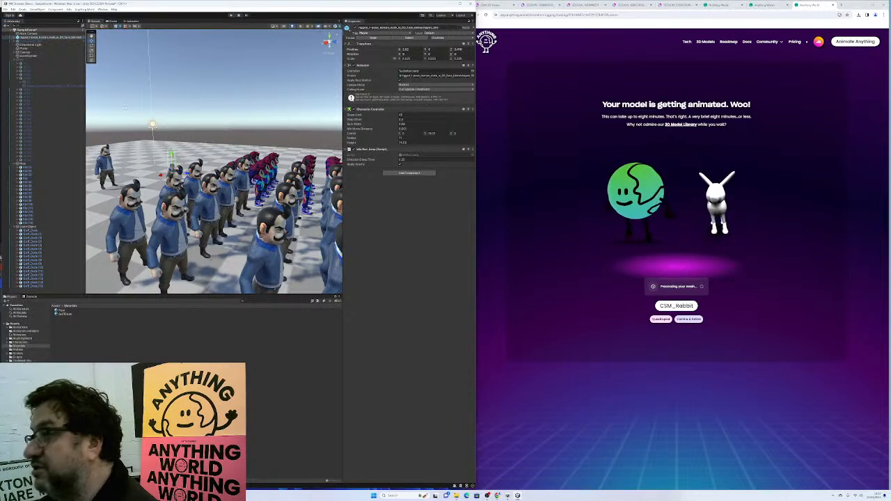
left_click(31, 230)
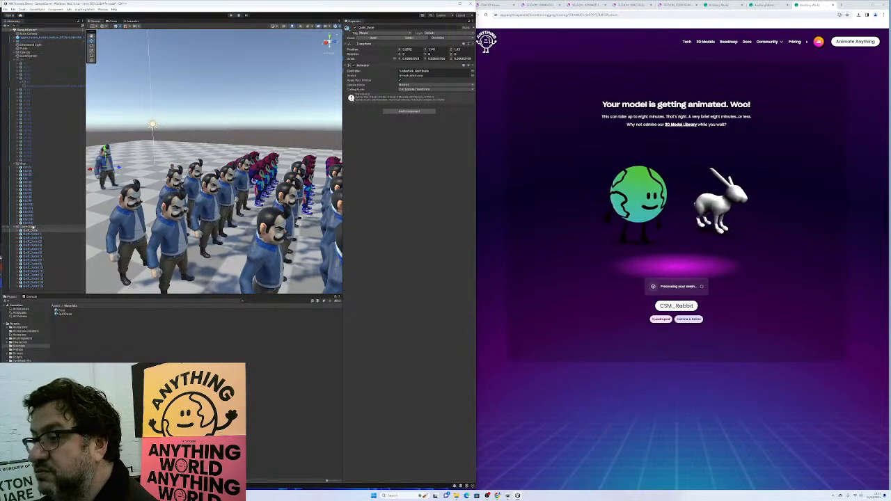
left_click(472, 65)
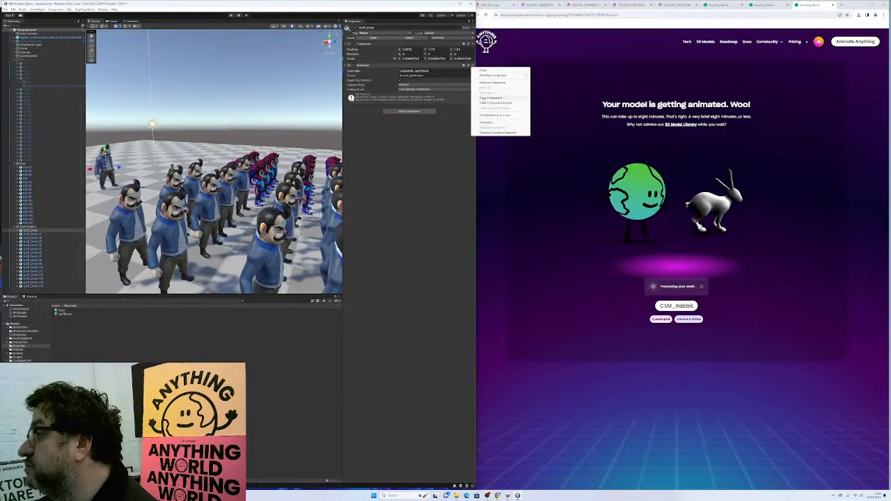
left_click(485, 104)
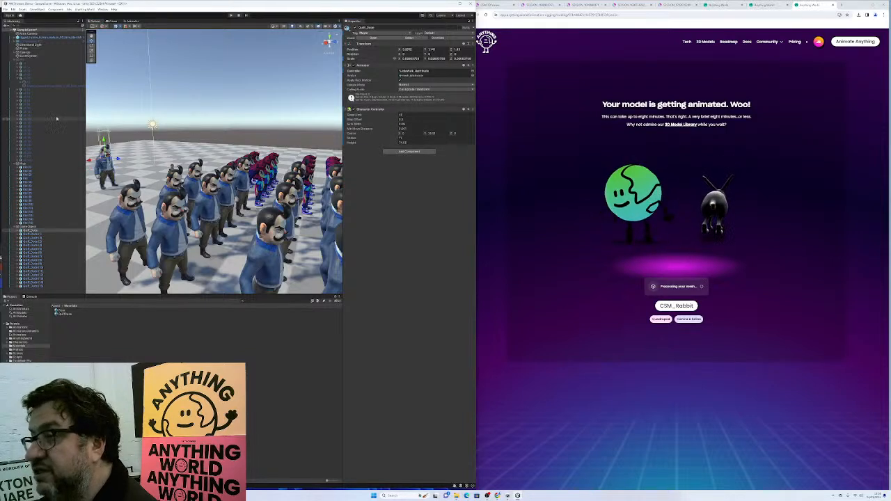
- Copy the Idle Run Jump script from the original player character and paste it as a new component onto the first Quiff_Dude
left_click(43, 37)
left_click(472, 149)
left_click(489, 163)
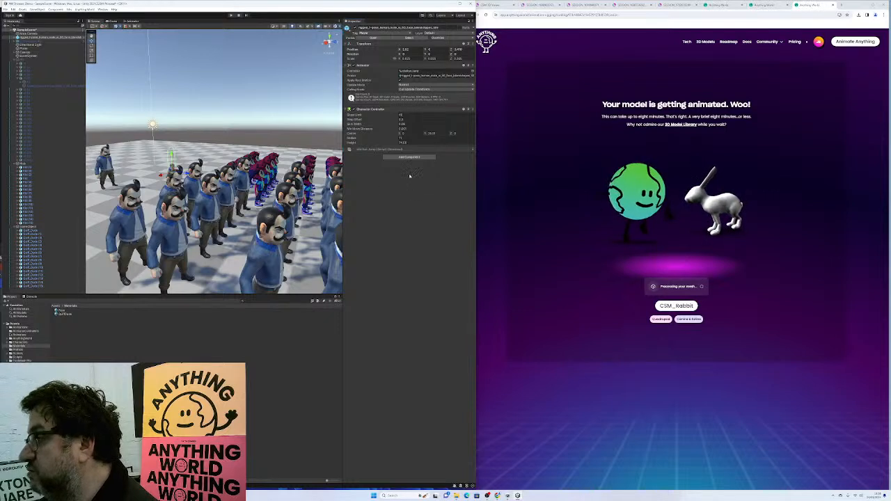
key("ctrl+z")
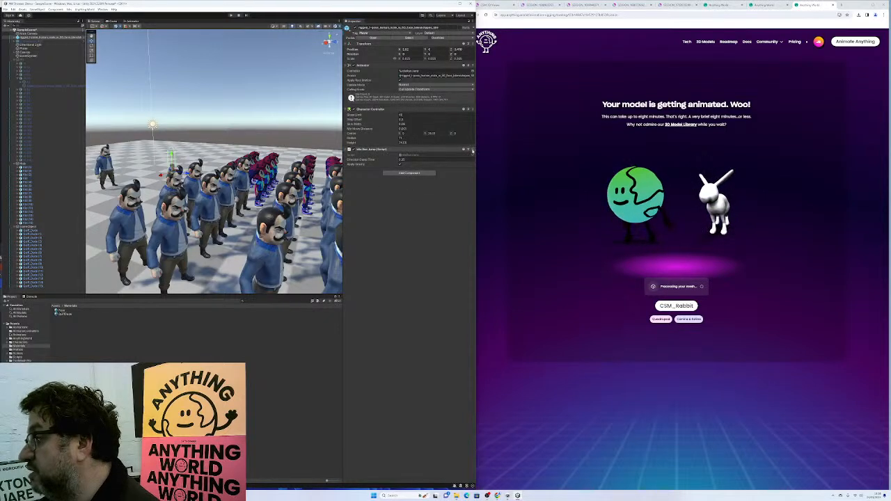
left_click(472, 151)
left_click(490, 176)
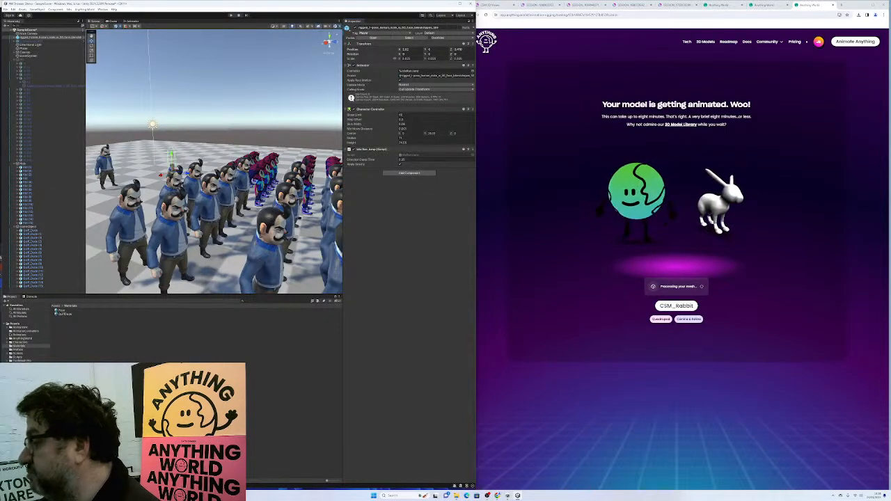
left_click(31, 231)
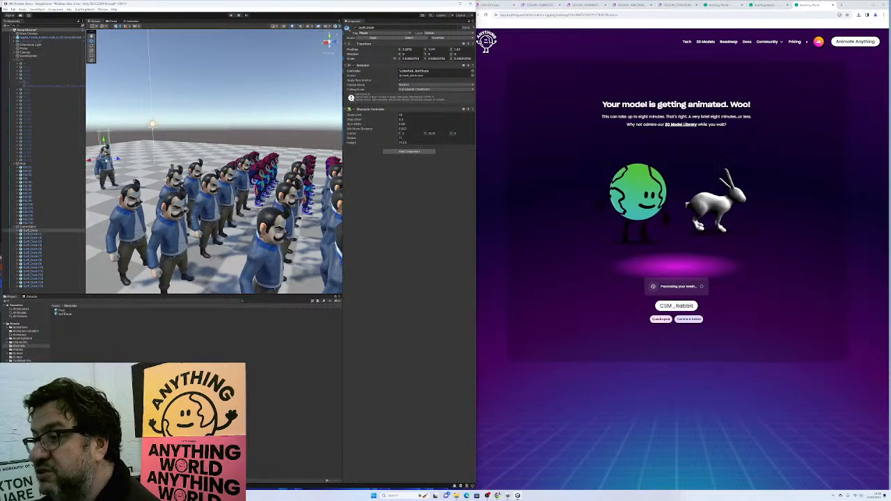
left_click(473, 110)
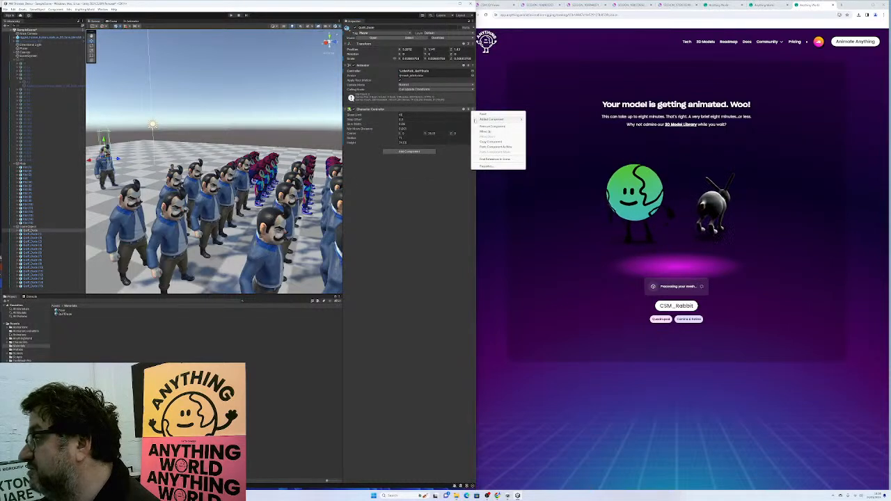
left_click(502, 147)
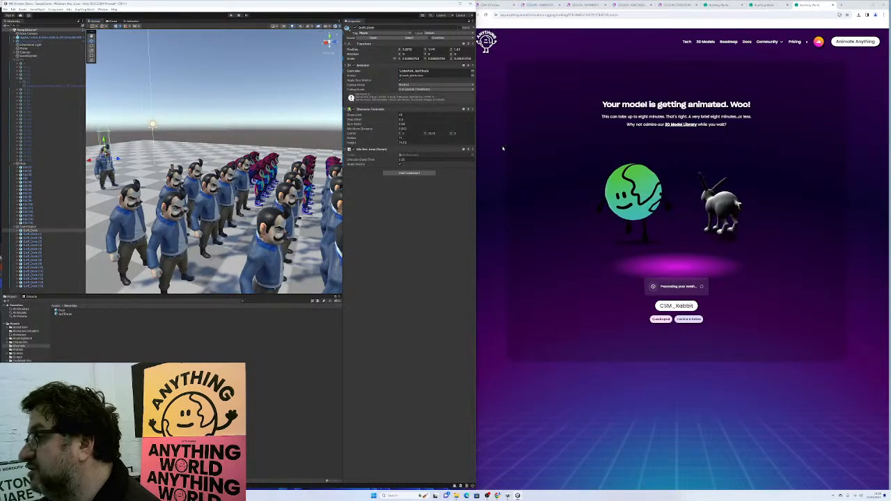
- Deactivate the original player character, play-test the scene with Quiff_Dude as the player, and stop play mode
left_click(48, 37)
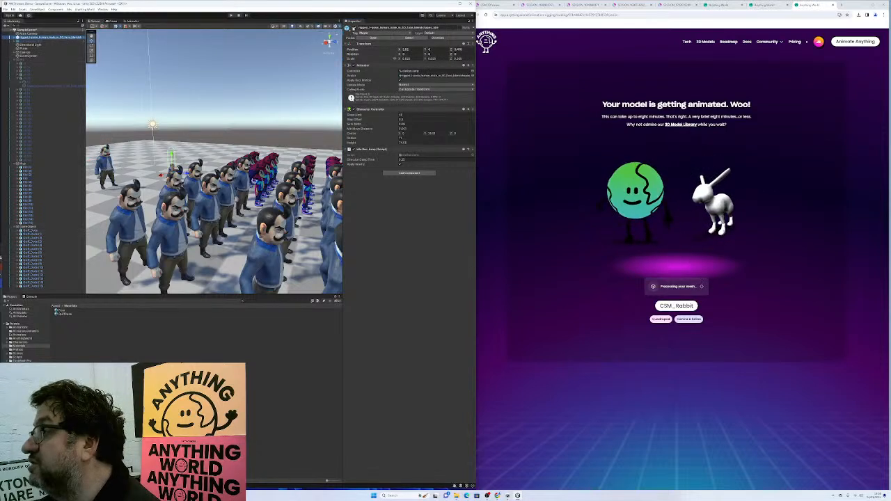
left_click(231, 15)
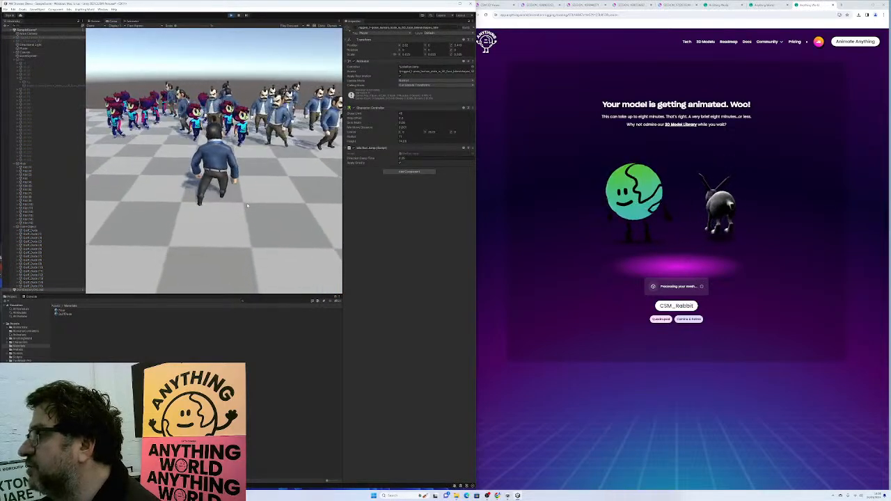
left_click(230, 16)
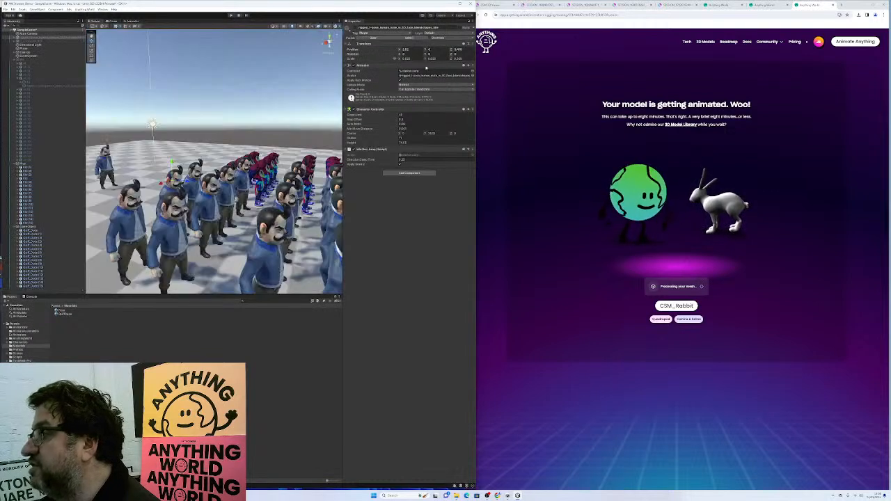
- Set the original player character's Animator to the IdleWalk controller and the avatar used by Quiff_Dude
left_click(473, 71)
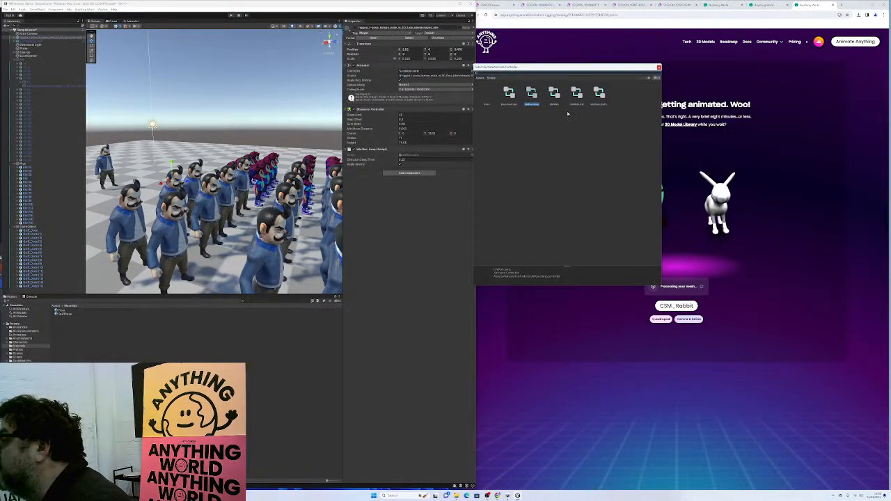
double_click(555, 95)
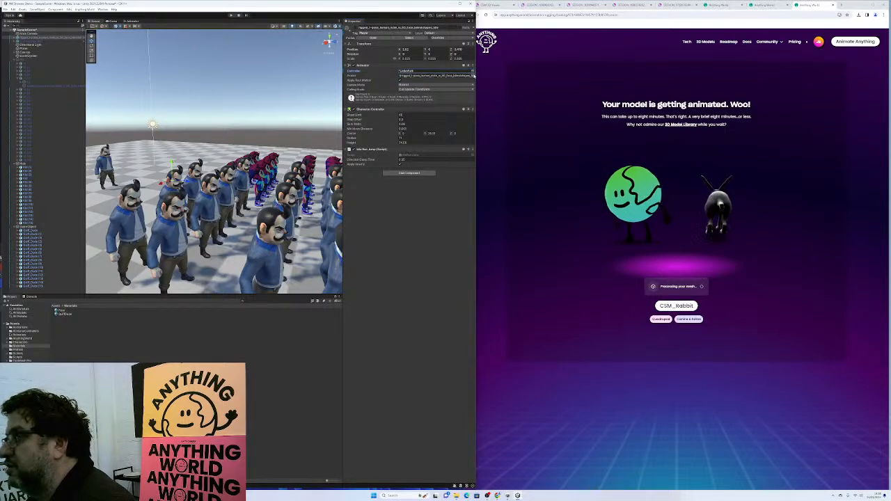
left_click(474, 75)
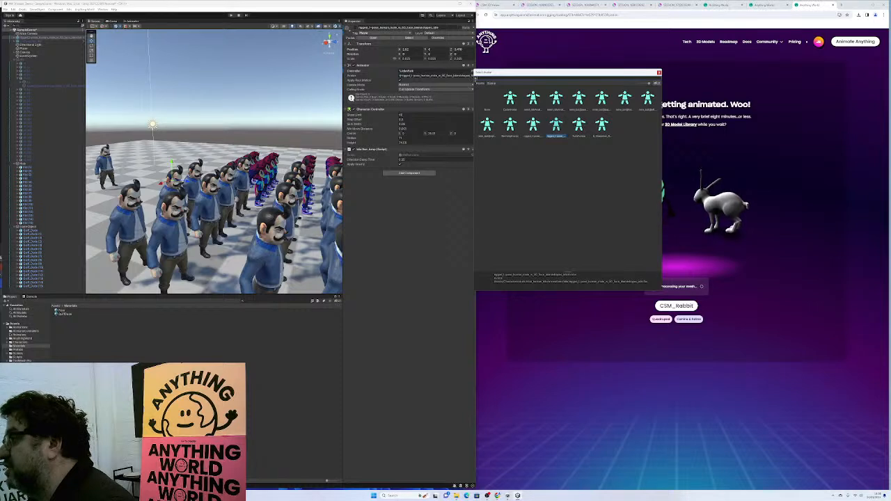
left_click(555, 99)
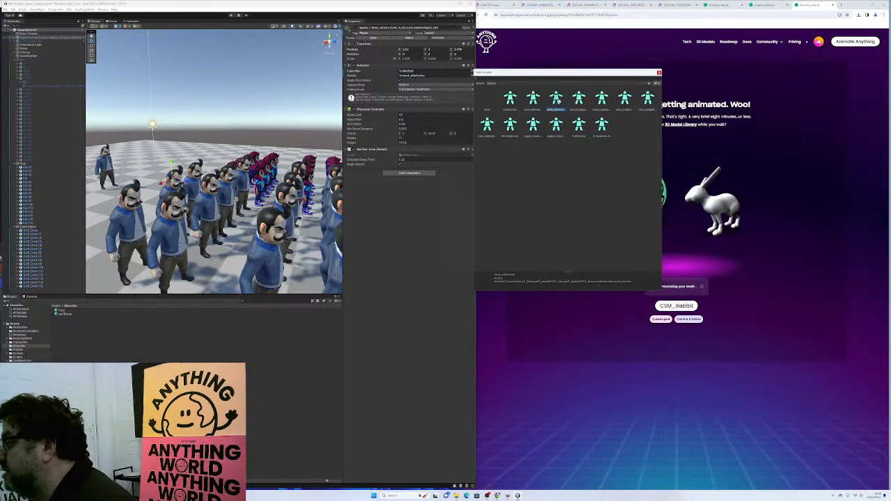
double_click(556, 100)
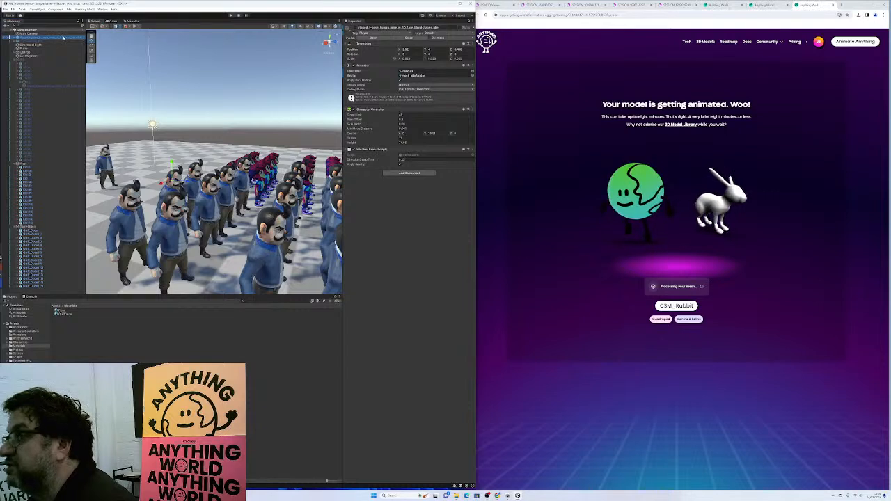
- Check the first Quiff_Dude's avatar choice and assign the IdleWalk controller to its Animator
left_click(105, 166)
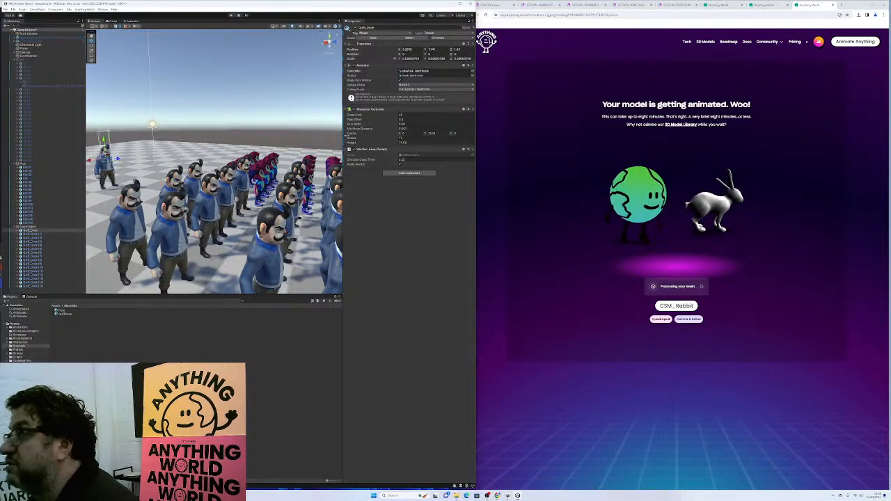
left_click(472, 75)
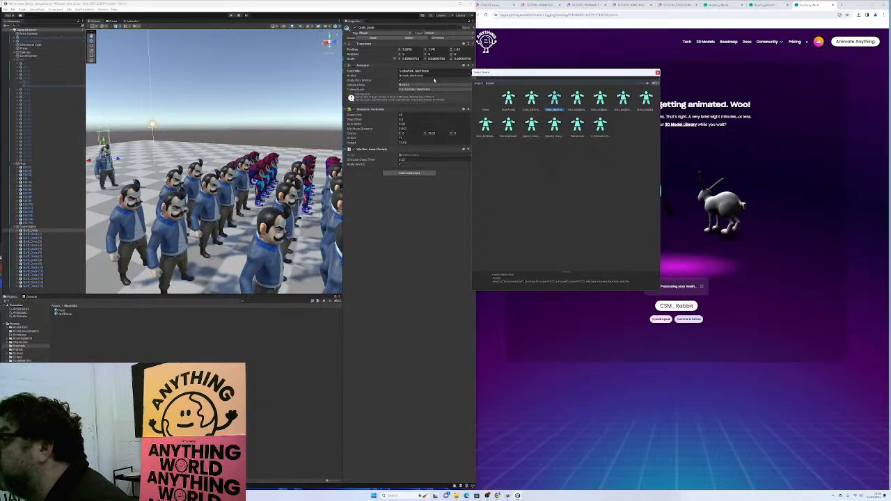
left_click(471, 81)
left_click(473, 71)
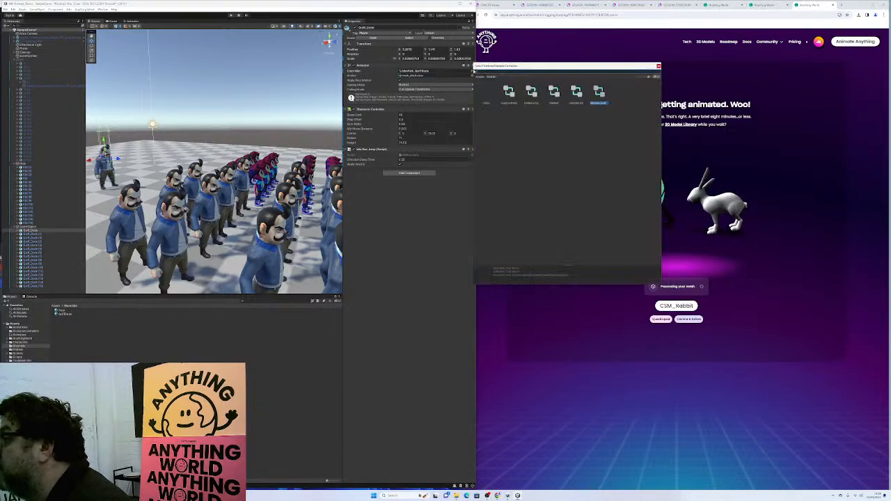
double_click(552, 92)
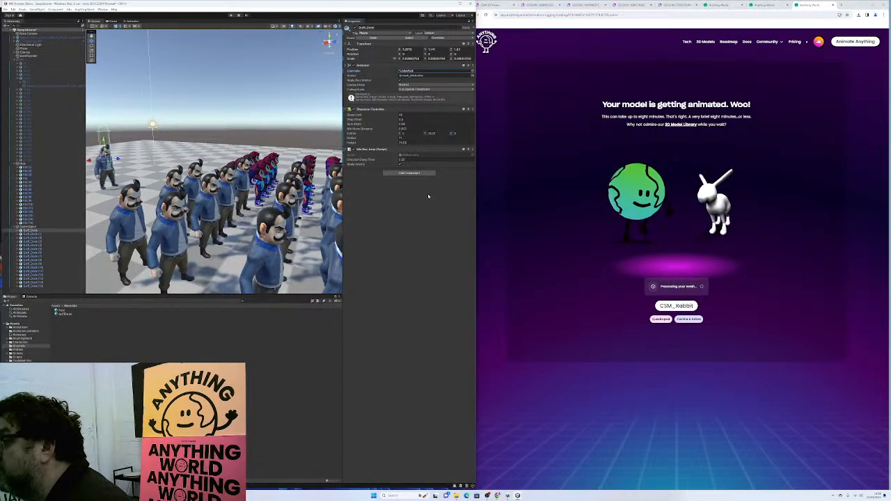
- Play-test the scene, examine the console warnings about the animator parameters, and stop play mode
left_click(232, 14)
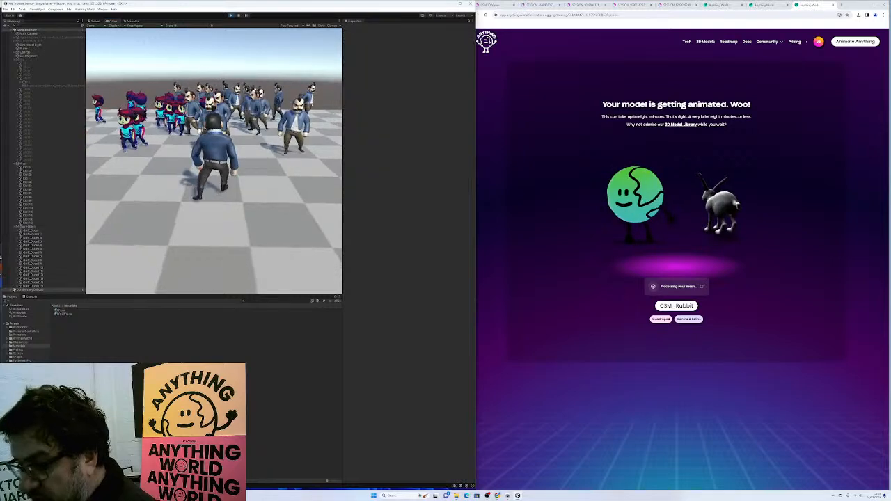
left_click(30, 297)
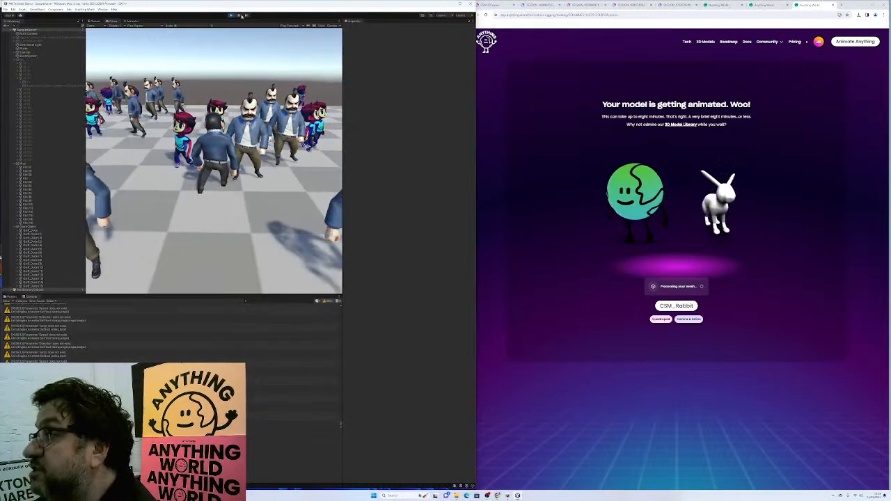
left_click(231, 15)
- Inspect the first Quiff_Dude's current animator controller and assign the IdleRunJump controller to its Animator instead
left_click(104, 166)
double_click(415, 71)
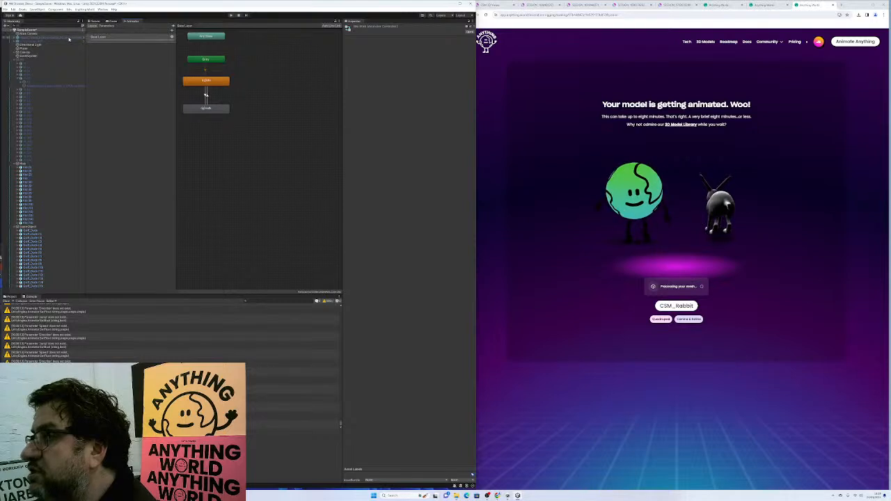
left_click(95, 21)
double_click(56, 38)
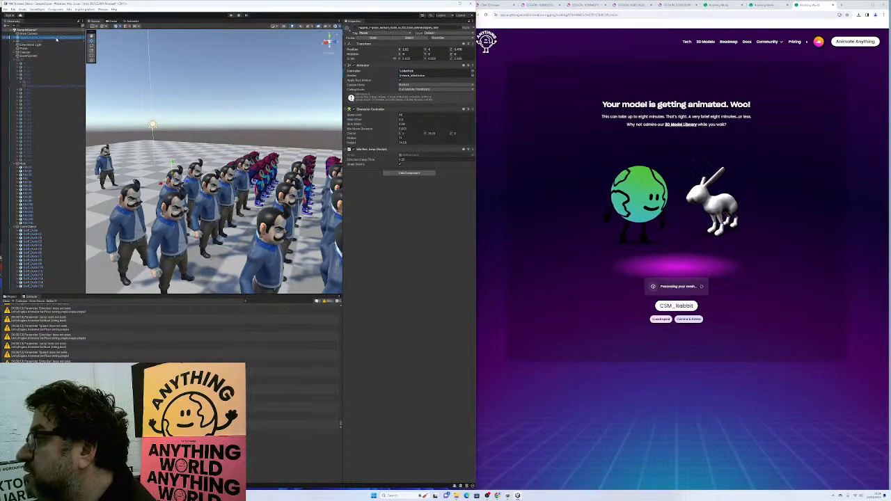
left_click(105, 166)
left_click(472, 71)
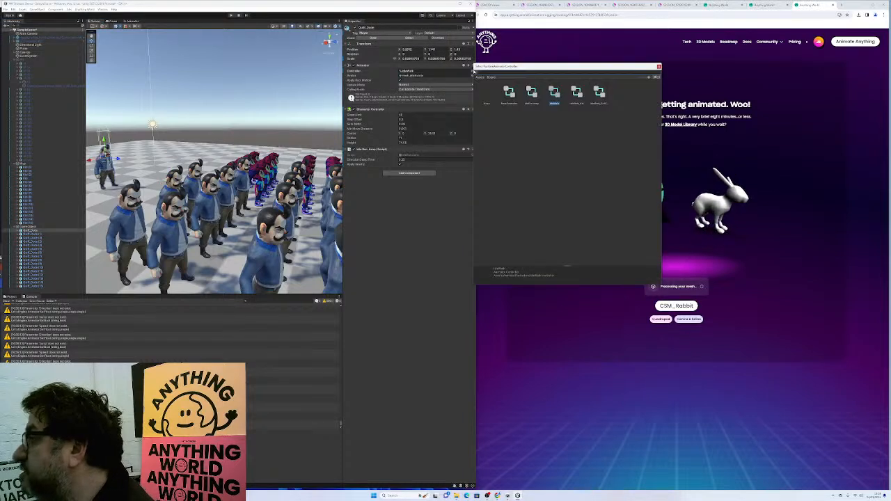
double_click(531, 95)
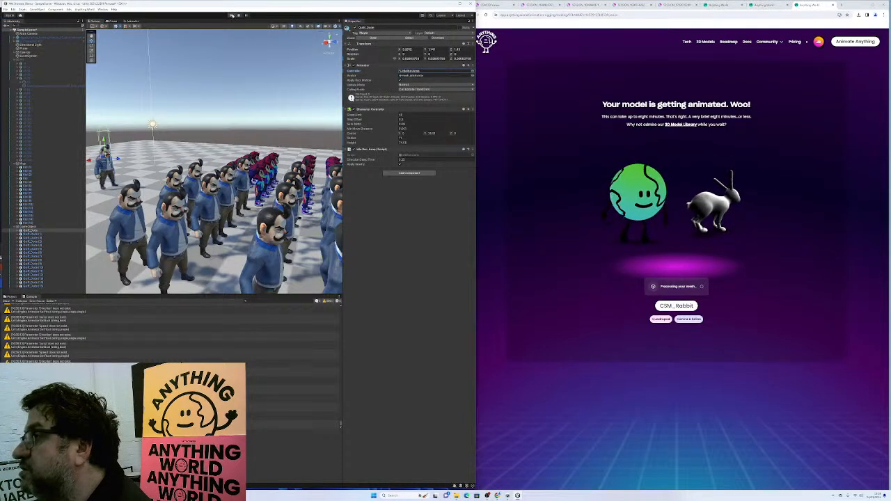
- Play-test the scene by running and turning the Quiff_Dude player among the wandering crowd, and stop play mode
left_click(231, 15)
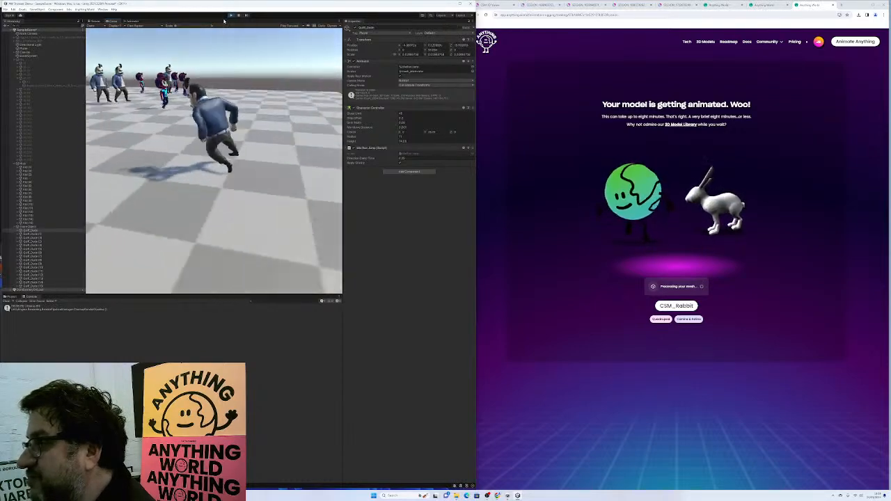
key("d")
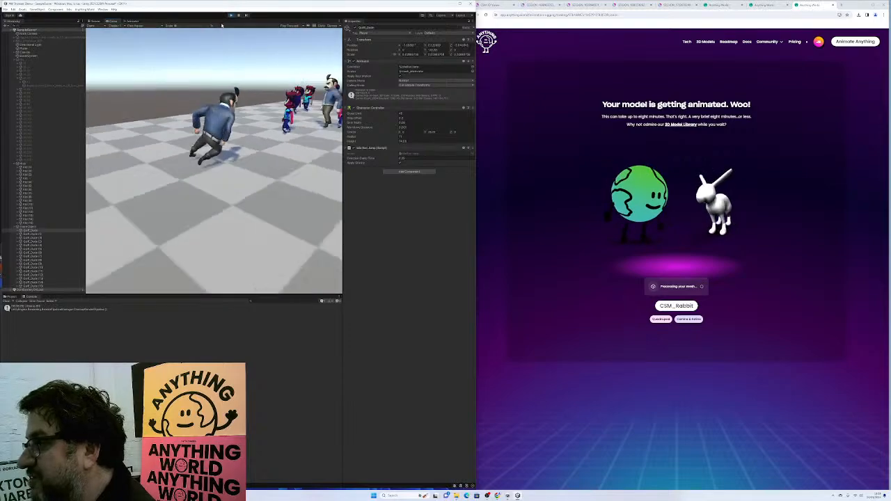
key("d")
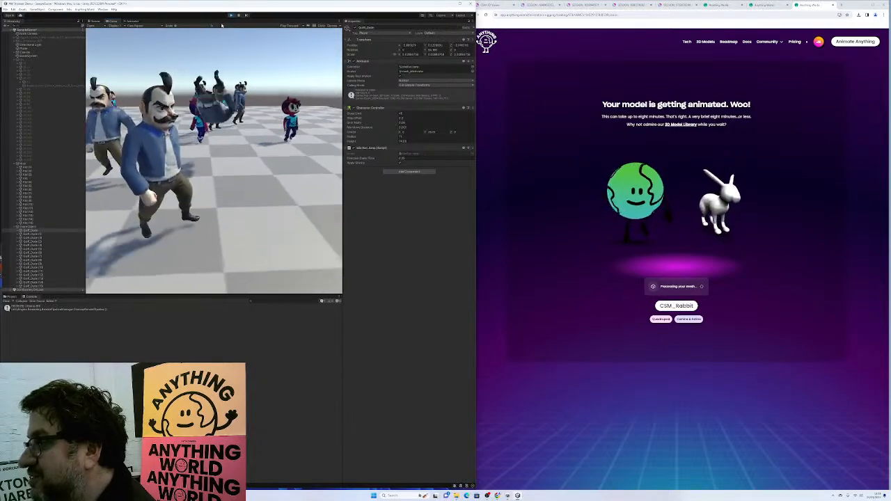
key("d")
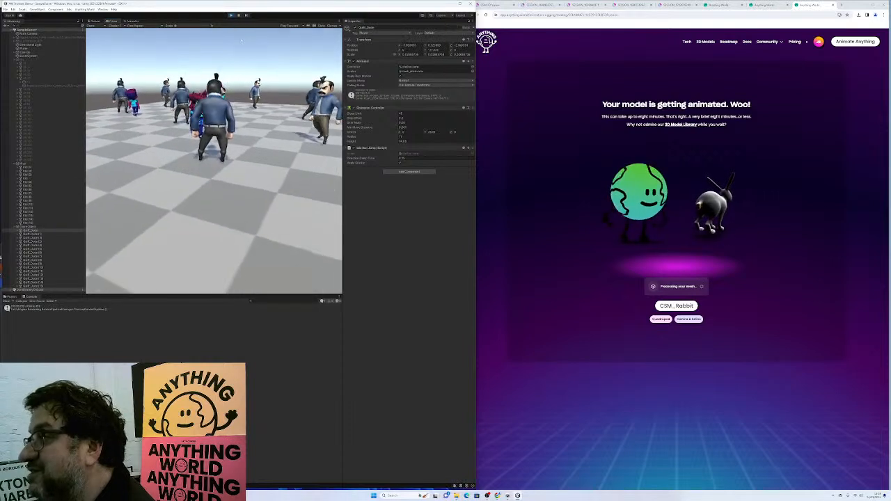
left_click(232, 15)
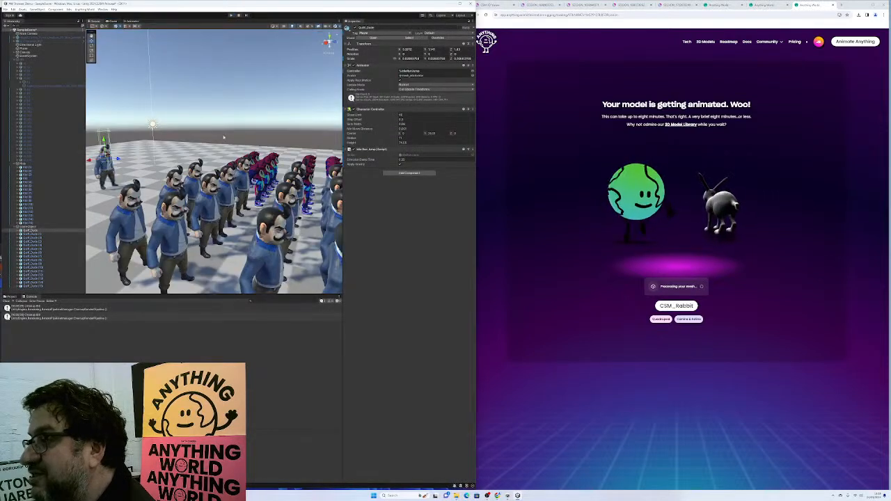
- Move one red-haired kid out of the crowd to stand beside the Quiff_Dude player
left_click(254, 160)
left_click_drag(267, 167, 151, 156)
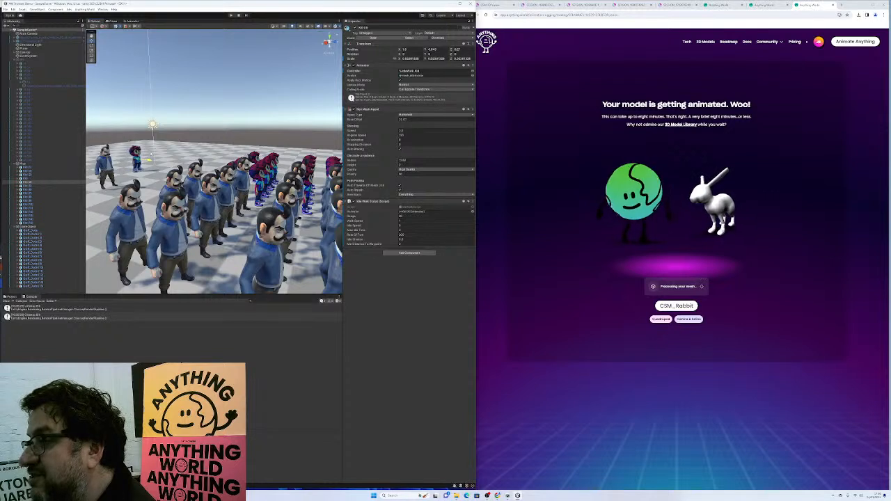
- Assign the IdleRunJump controller to the Animator of the red-haired kid standing beside the Quiff_Dude player
left_click(103, 159)
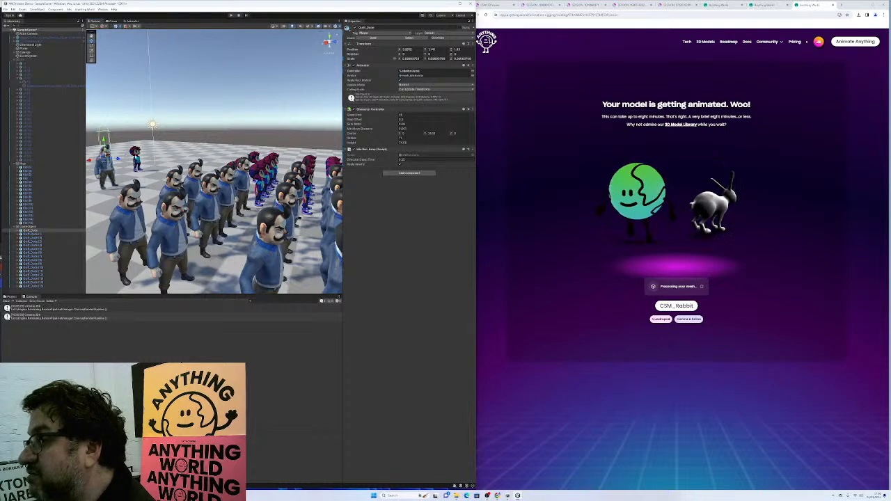
left_click(135, 156)
left_click(472, 71)
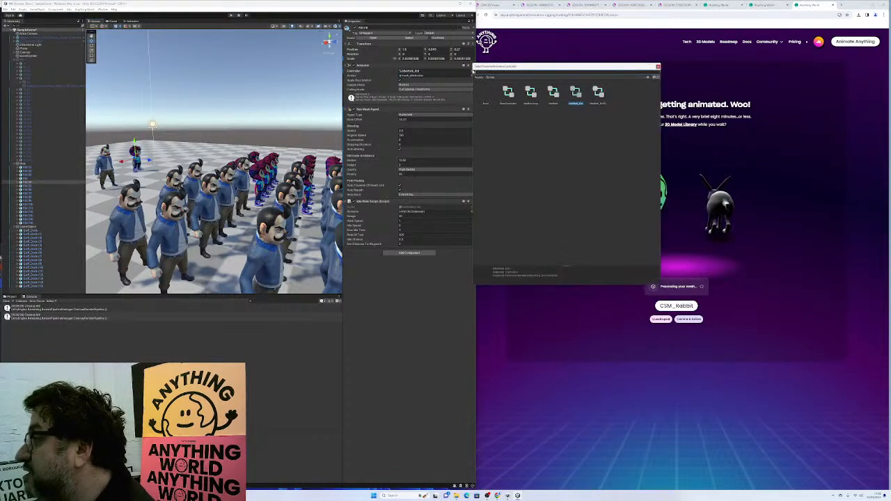
left_click(533, 95)
left_click(428, 179)
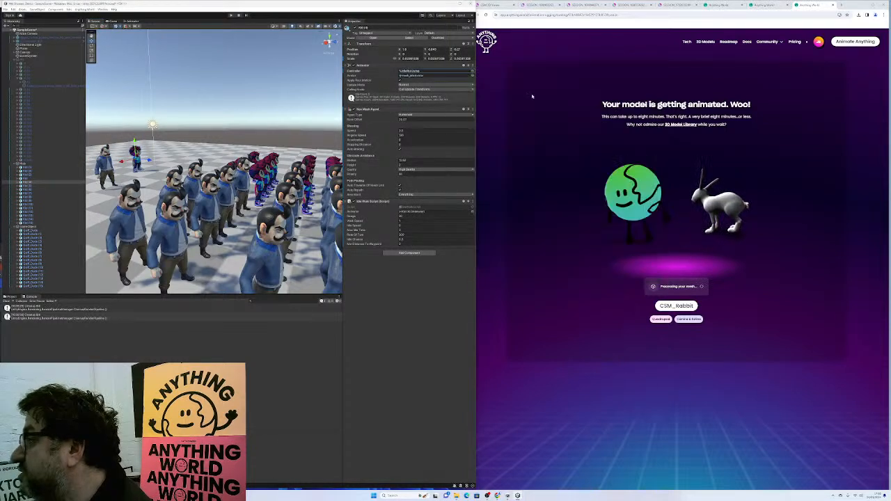
- Remove the nav mesh wandering script and the Nav Mesh Agent component from the separated red-haired kid
left_click(471, 110)
left_click(470, 132)
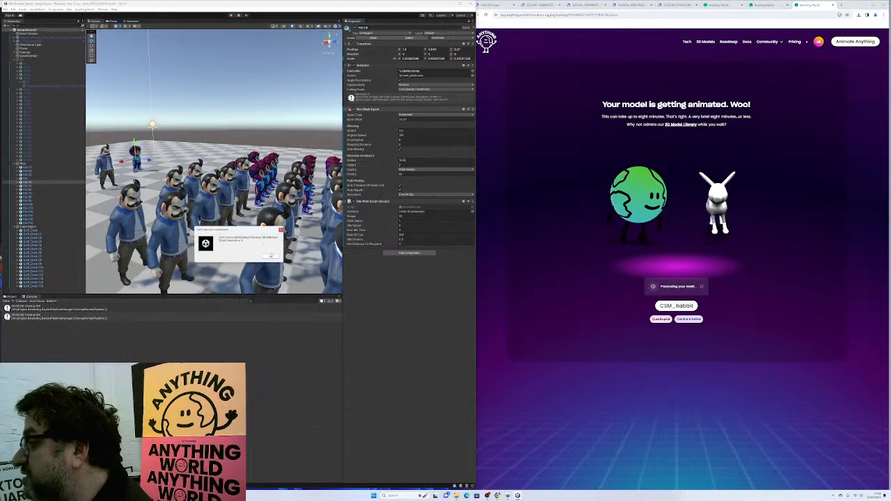
left_click(271, 255)
left_click(469, 201)
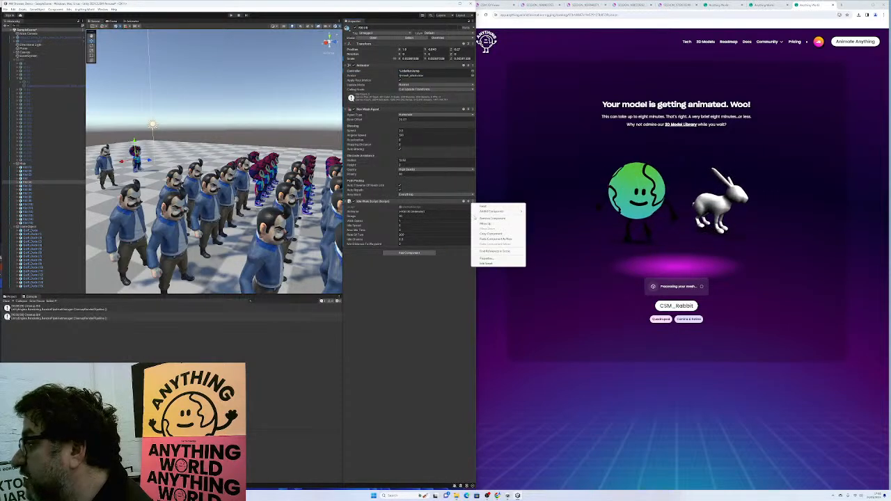
left_click(481, 218)
left_click(469, 109)
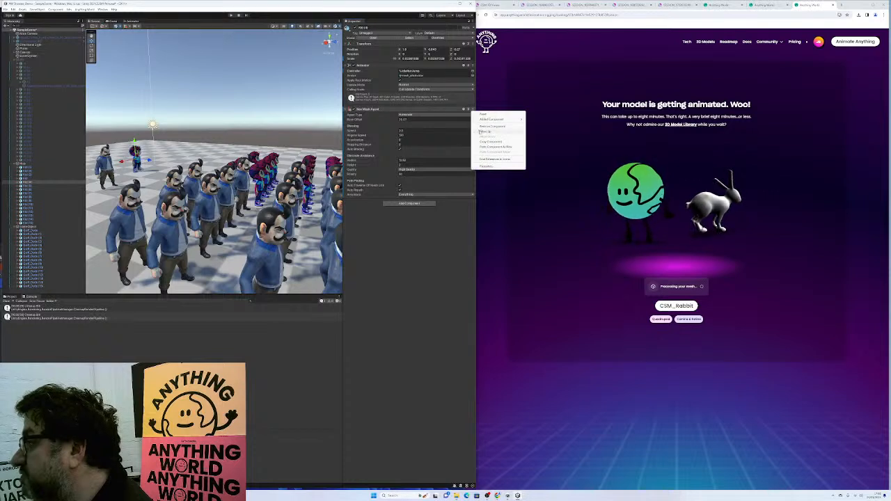
left_click(488, 126)
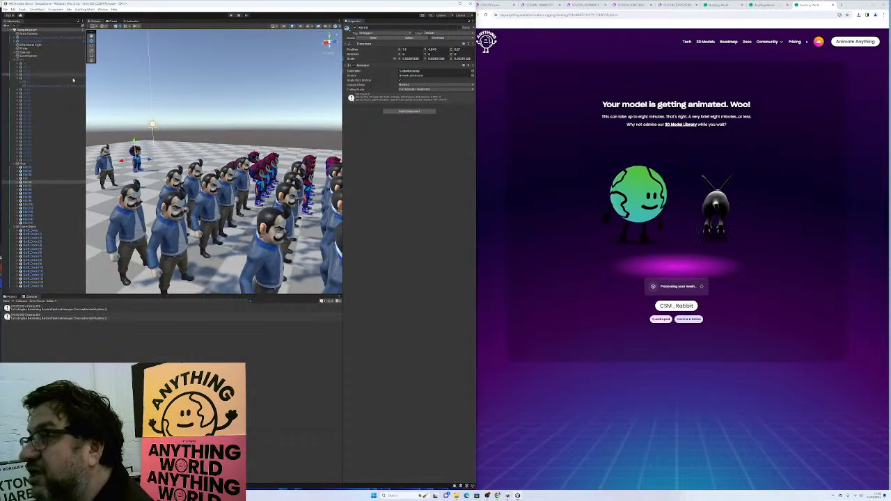
- Copy the Character Controller from the Quiff_Dude player and paste it as a new component on the separated kid
left_click(108, 165)
left_click(473, 110)
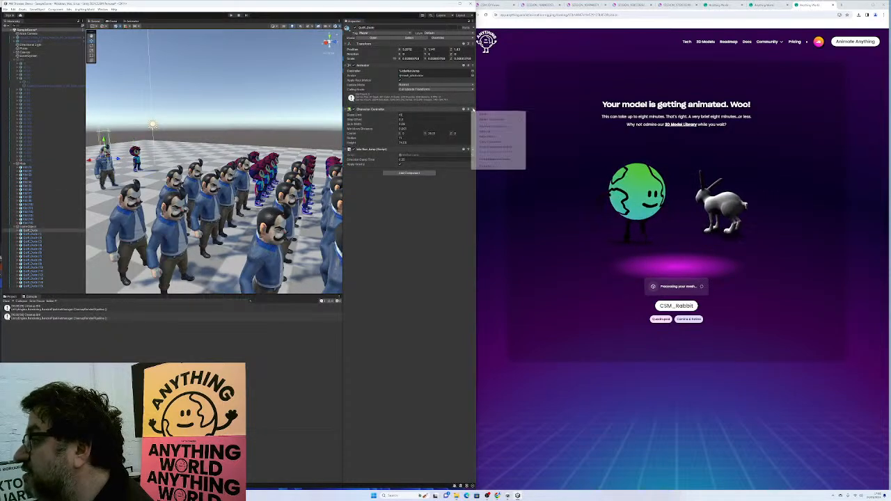
left_click(488, 141)
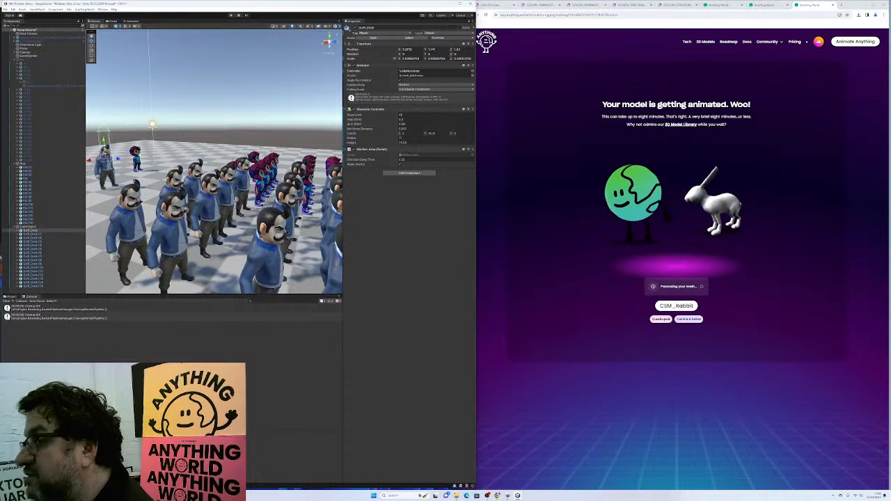
left_click(137, 160)
left_click(471, 44)
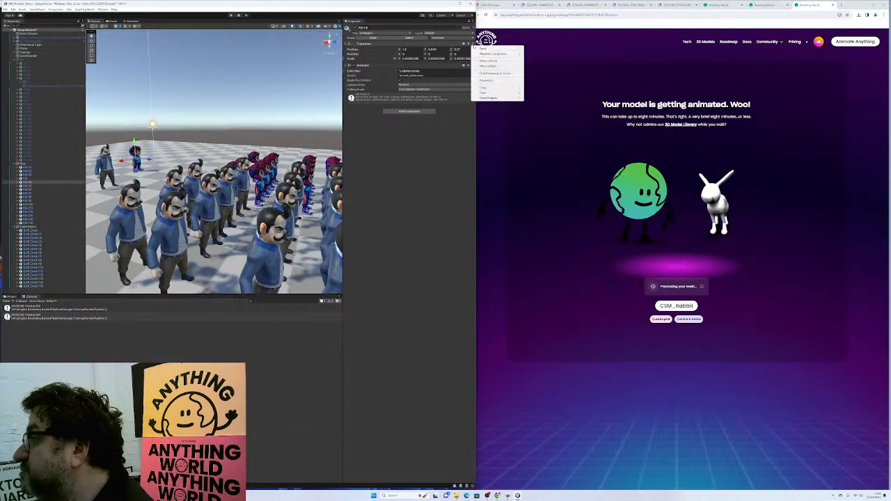
mouse_move(492, 92)
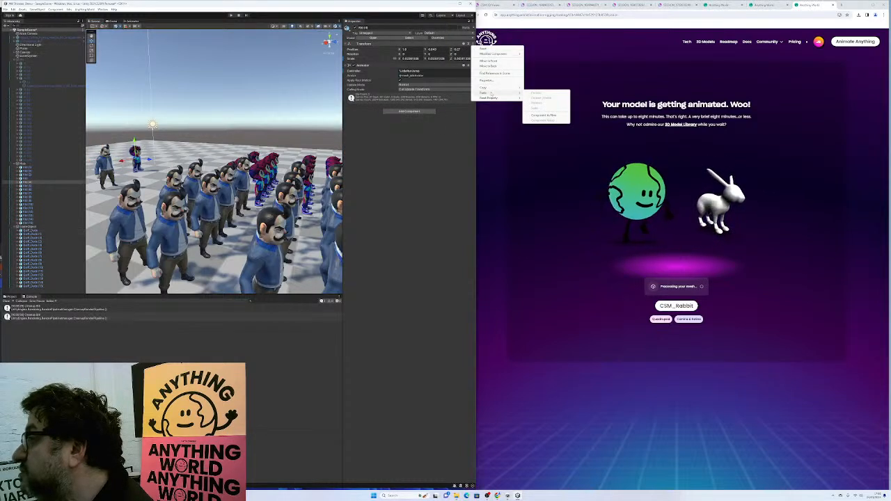
left_click(539, 116)
- Copy the Idle Run Jump script from the Quiff_Dude player and paste it as a new component on the separated kid
left_click(105, 157)
left_click(470, 149)
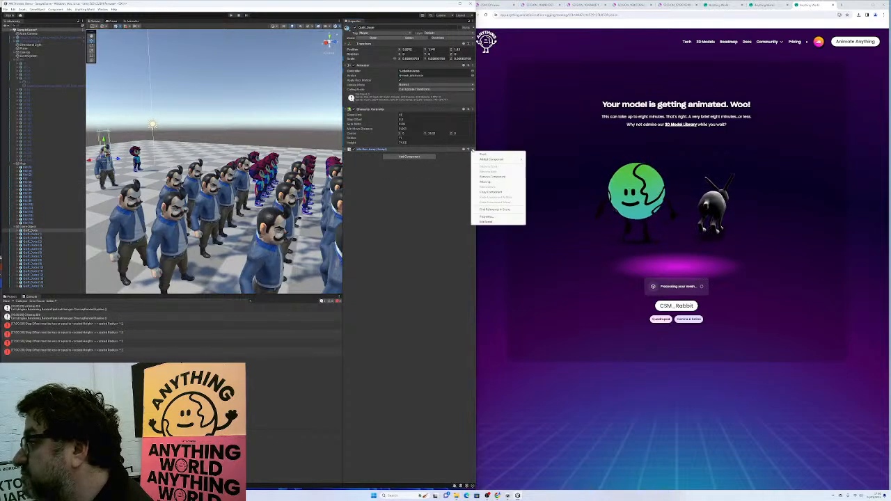
left_click(490, 191)
left_click(135, 156)
left_click(470, 110)
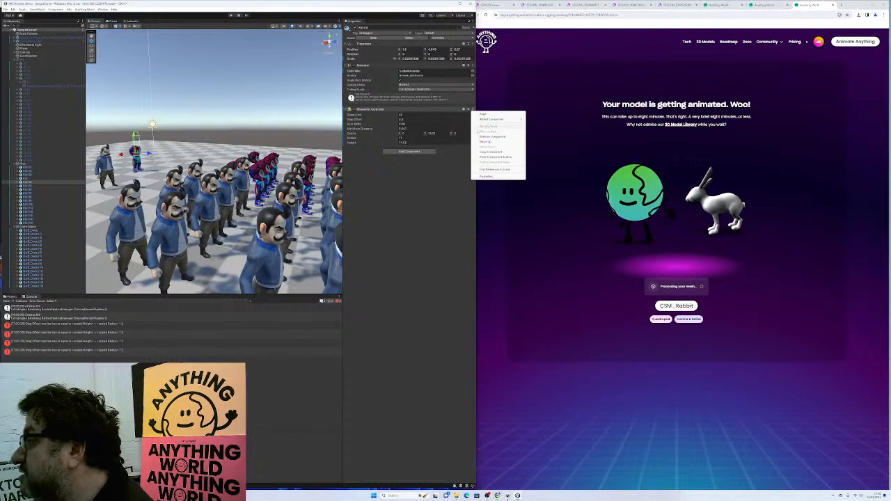
left_click(491, 156)
- Deactivate the Quiff_Dude player and tag the separated red-haired kid as Player
left_click(104, 159)
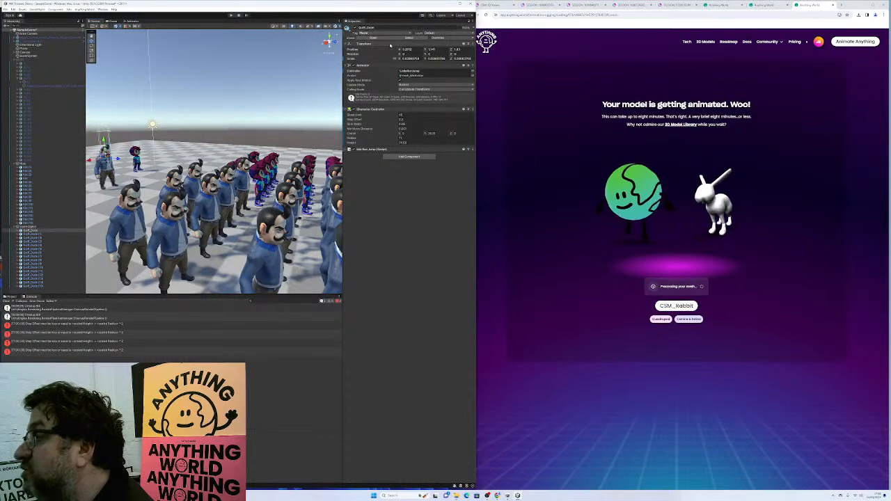
left_click(136, 155)
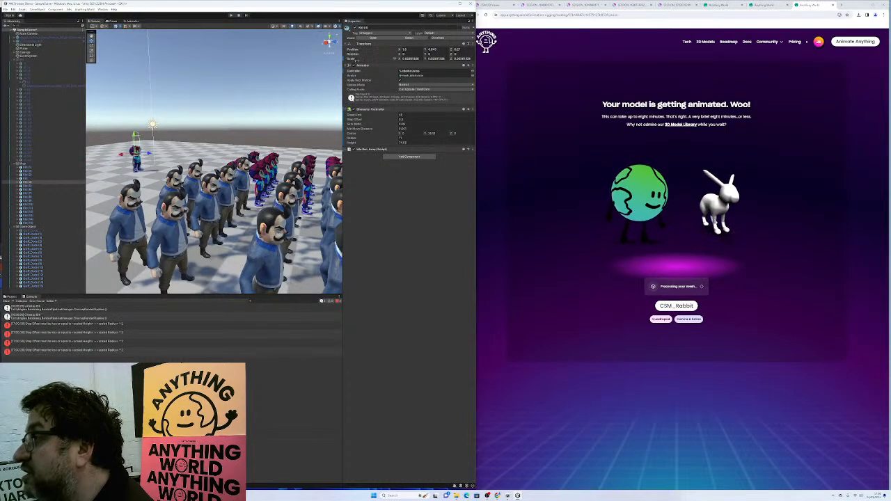
left_click(389, 34)
left_click(383, 63)
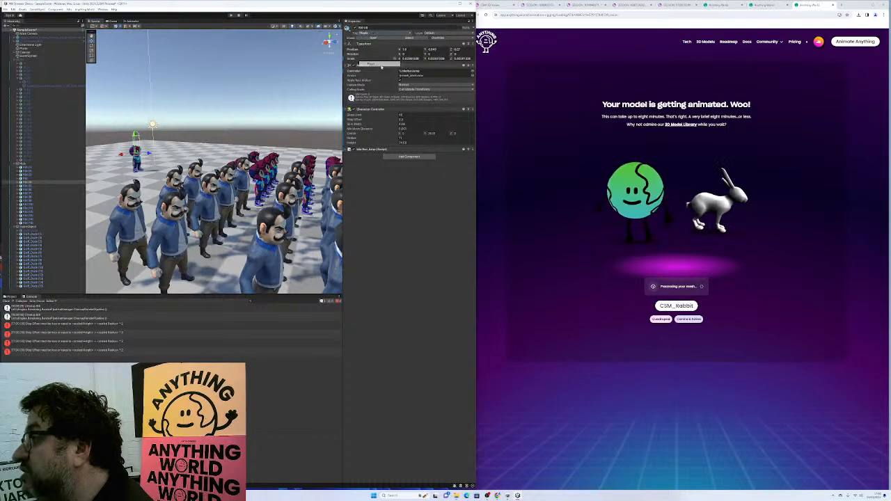
- Play-test the scene by running, turning and jumping with the red-haired kid, and stop play mode
left_click(231, 15)
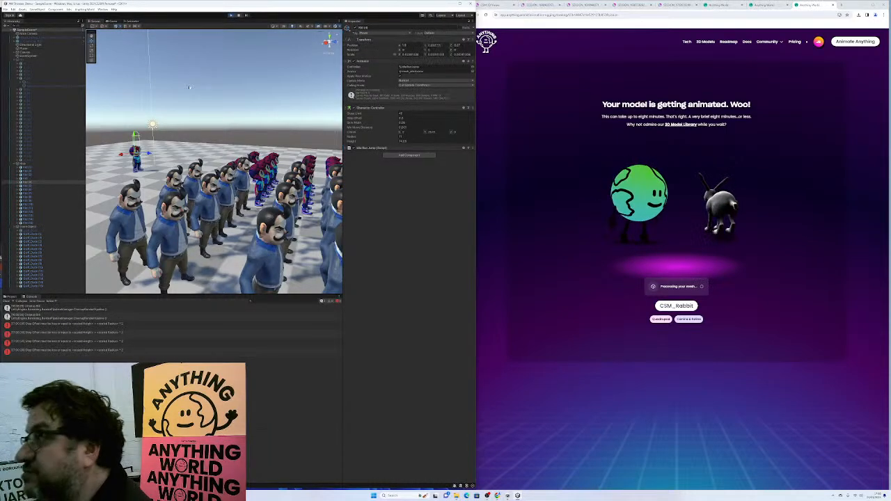
key("d")
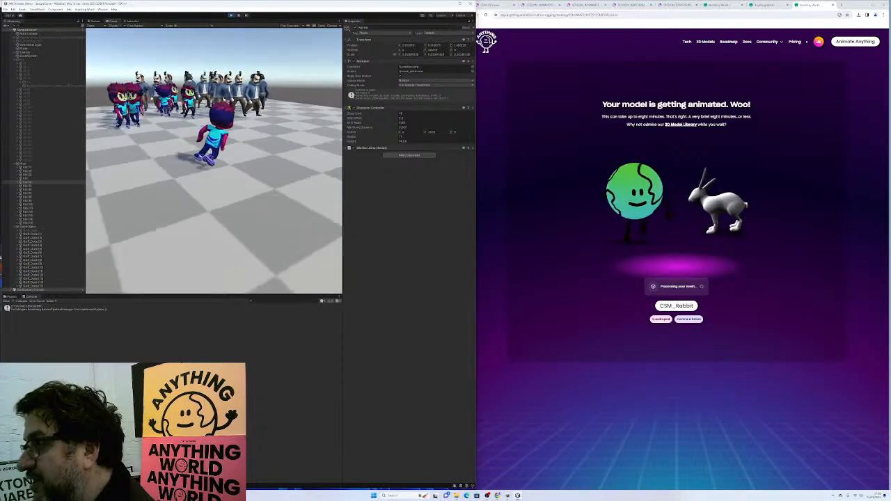
key("space")
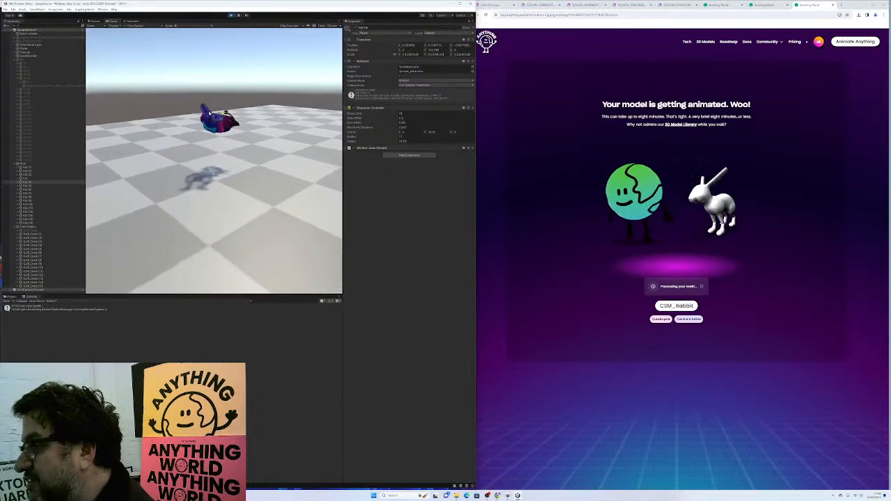
key("w")
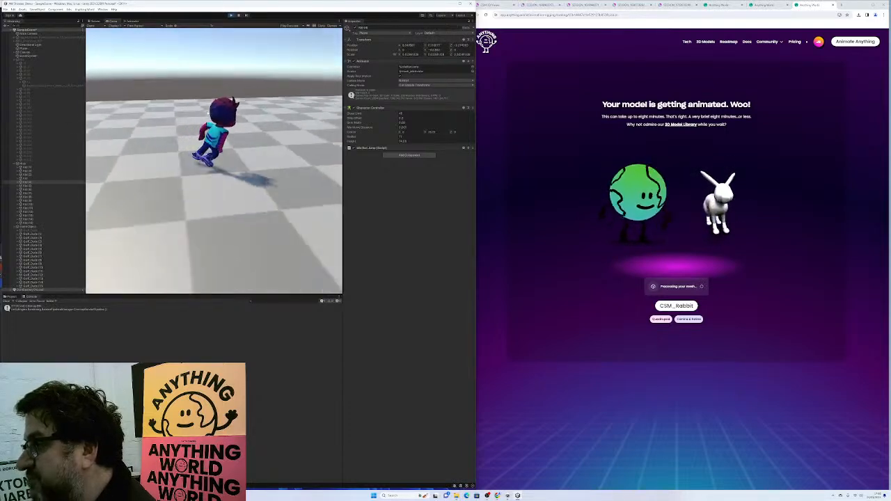
key("w")
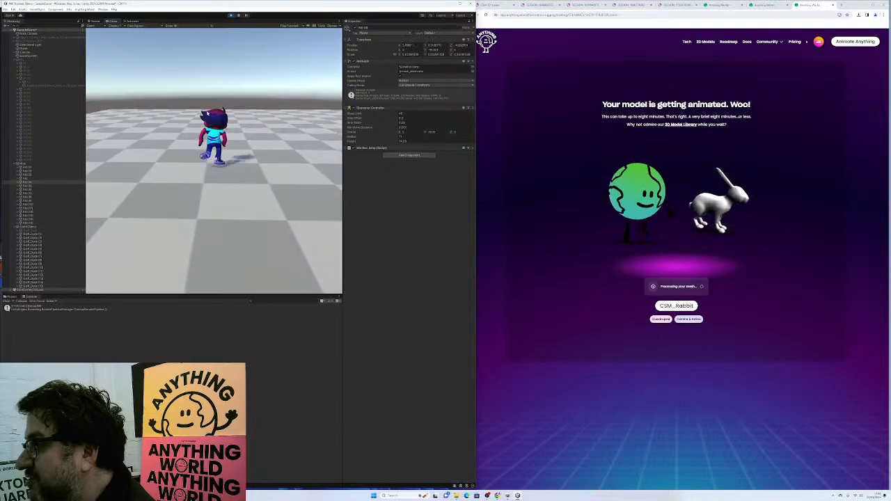
key("w")
key("space")
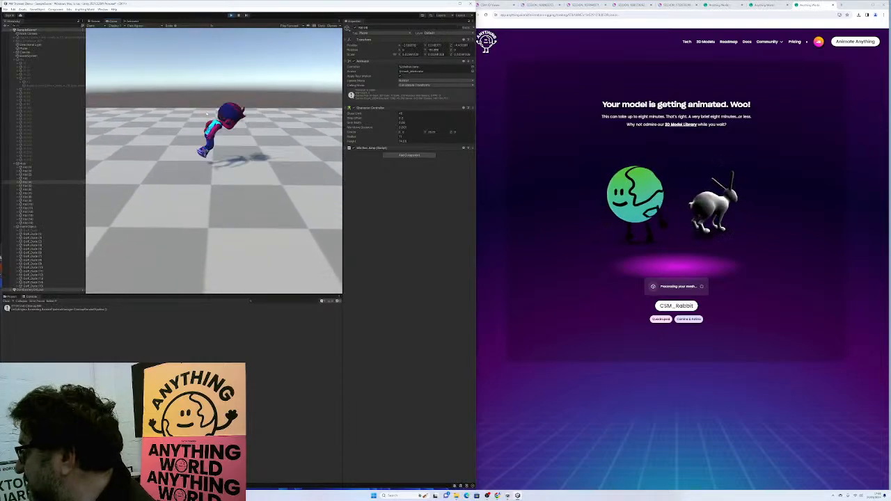
key("w")
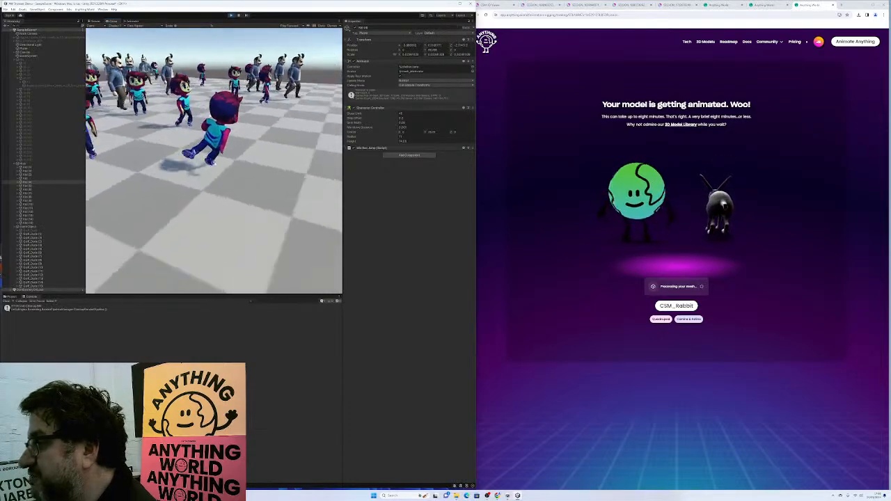
key("space")
key("w")
key("ctrl+p")
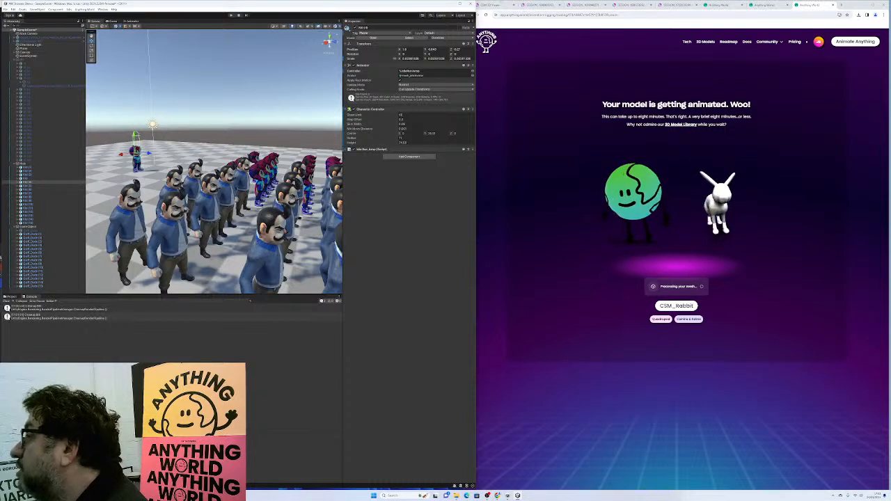
- Switch to the Anything World page and preview the CSM rabbit's Idle, Run, Jump and Walk animations from several angles
left_click(491, 5)
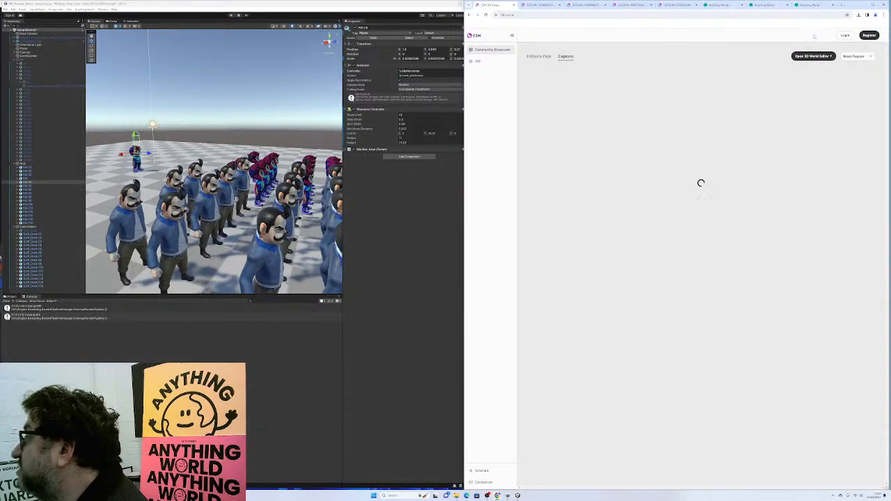
left_click(800, 4)
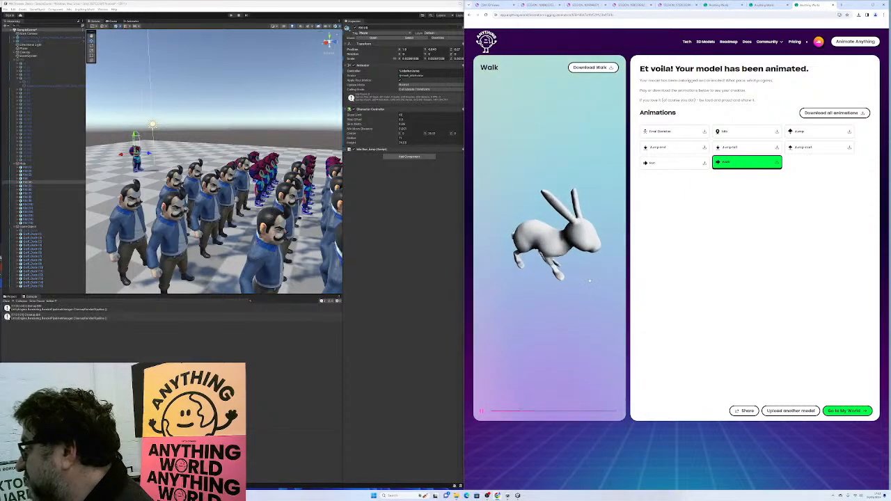
left_click(729, 130)
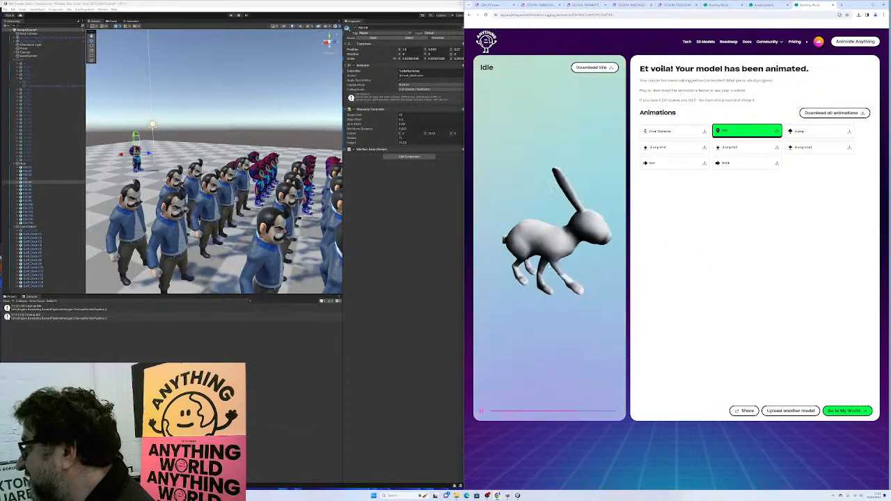
left_click(665, 163)
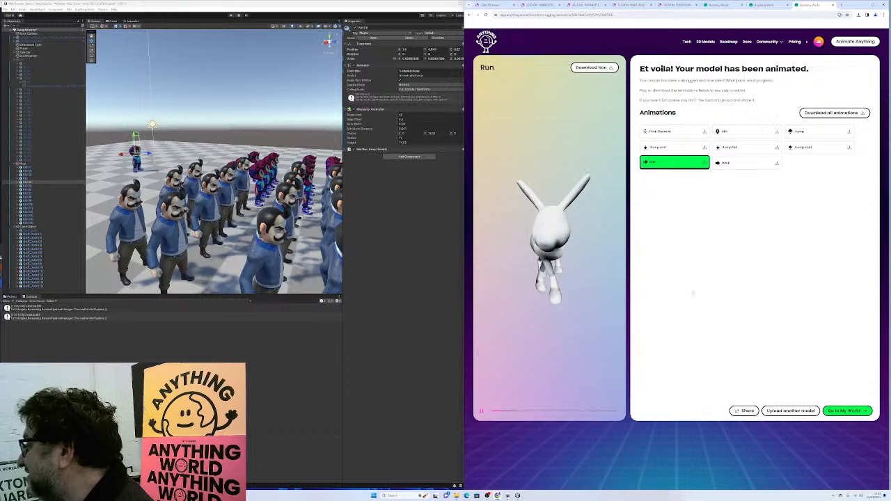
left_click_drag(556, 326, 541, 314)
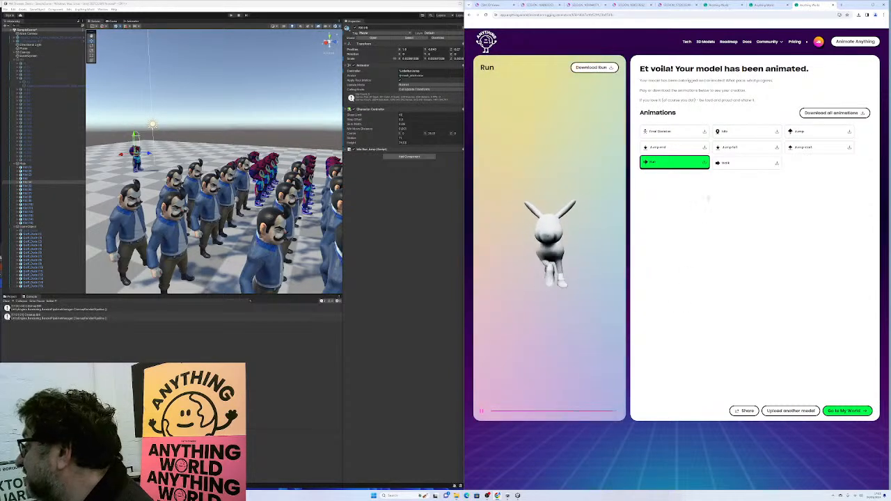
left_click(724, 162)
left_click(801, 134)
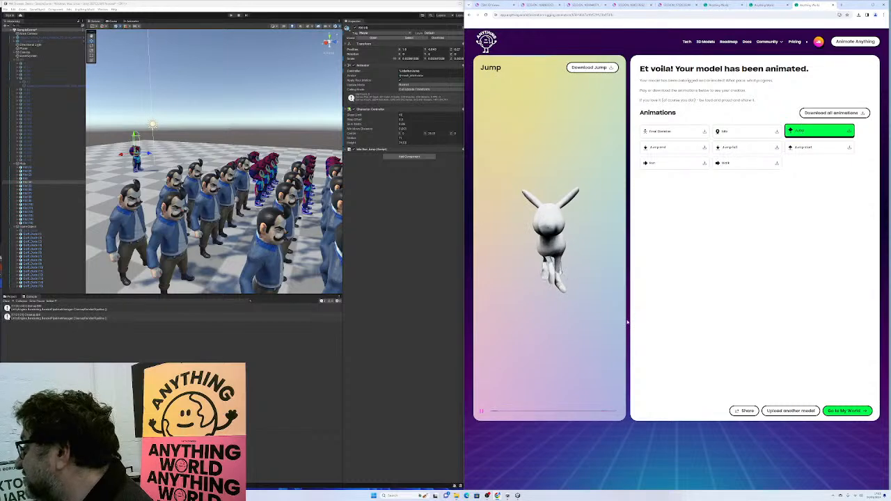
left_click_drag(537, 341, 612, 337)
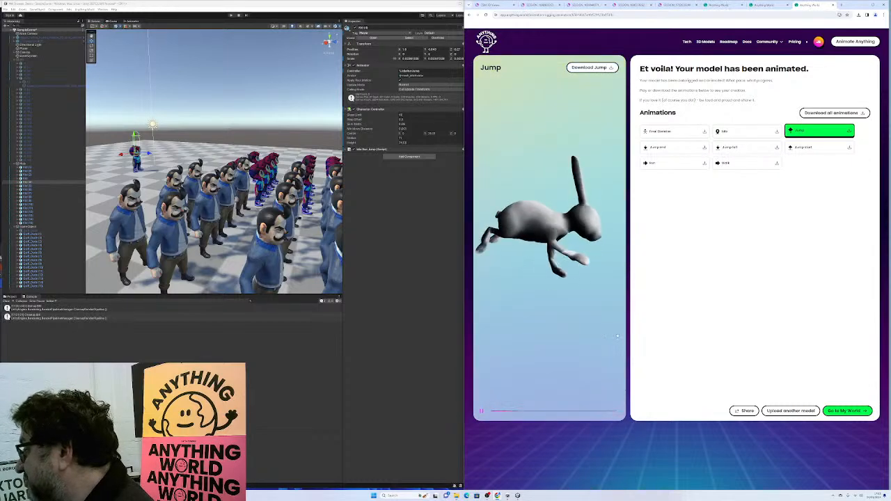
left_click(719, 165)
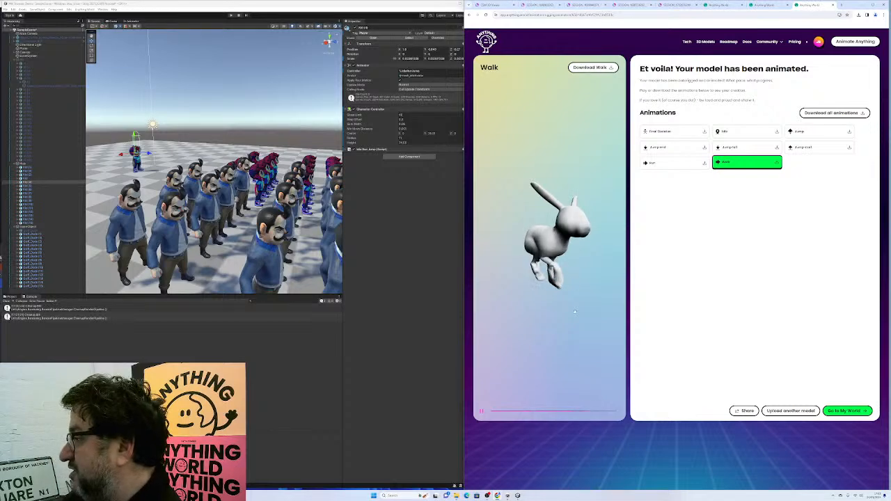